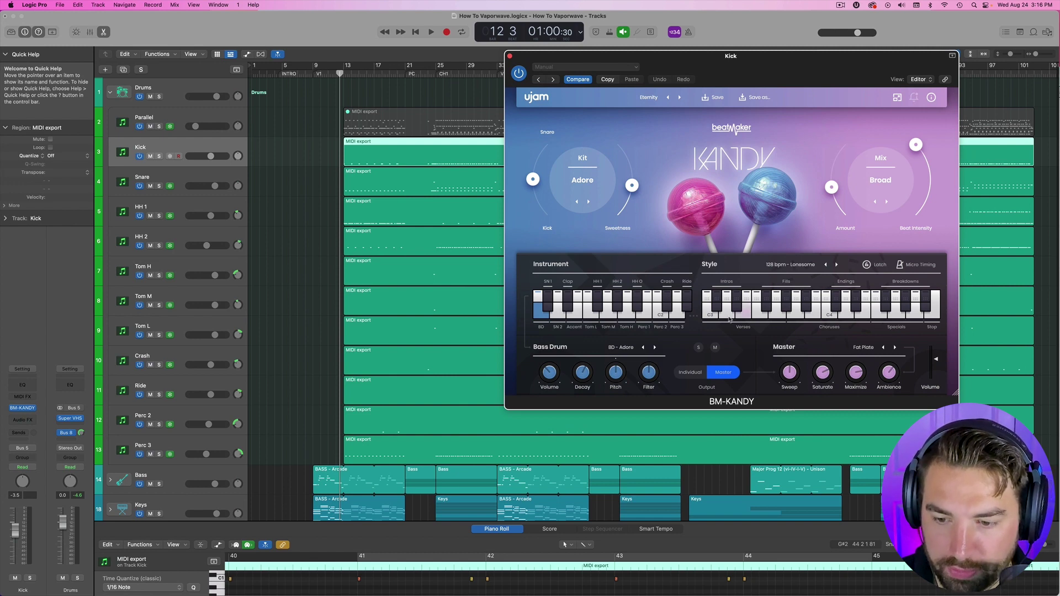
Inspect the Kick track's BM-KANDY instrument, audition one of its style patterns, and close the plug-in window
{"action": "left_click_drag", "start_coordinate": [670, 64], "coordinate": [599, 208]}
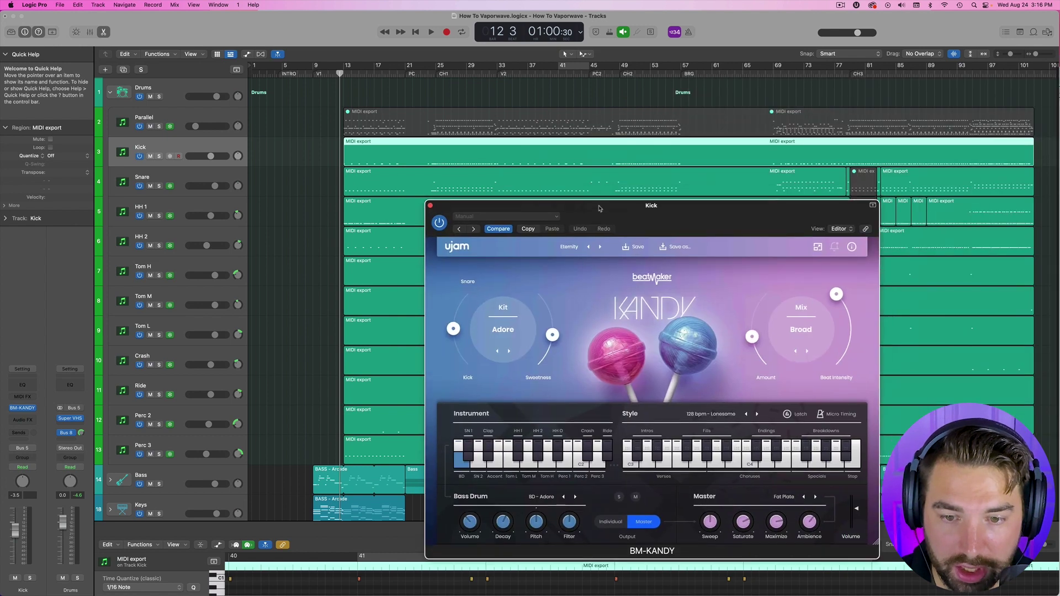
{"action": "left_click", "coordinate": [431, 206]}
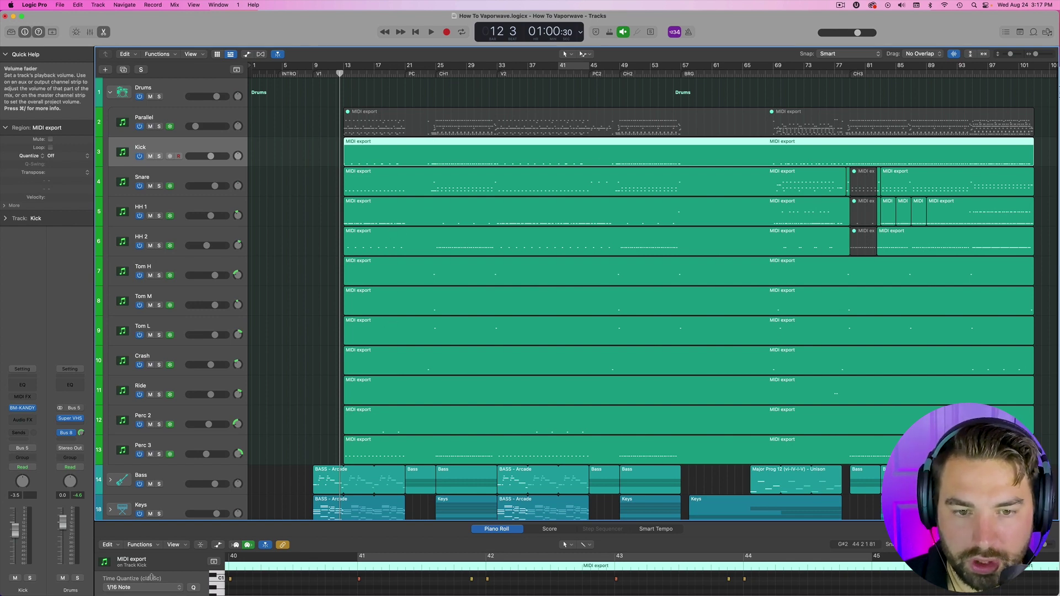
{"action": "left_click", "coordinate": [24, 409]}
{"action": "left_click_drag", "start_coordinate": [729, 213], "coordinate": [725, 69]}
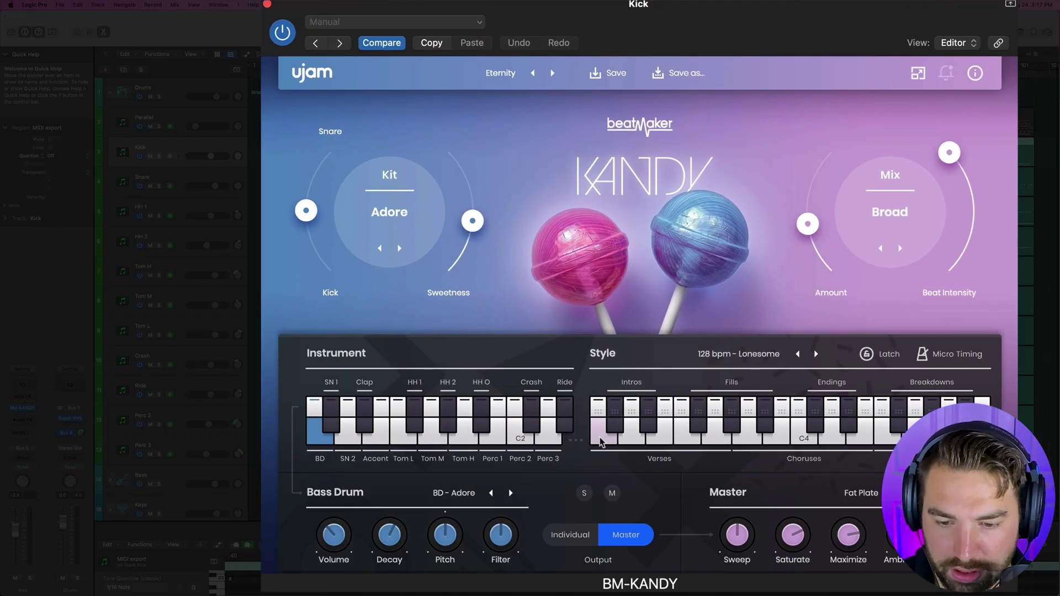
{"action": "left_click", "coordinate": [601, 442]}
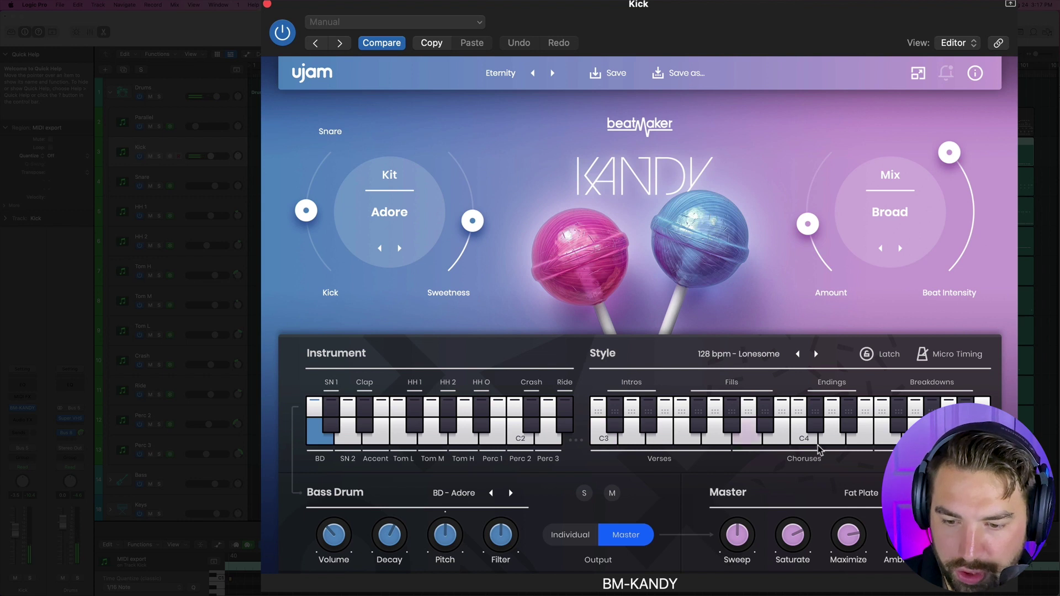
{"action": "left_click", "coordinate": [745, 431]}
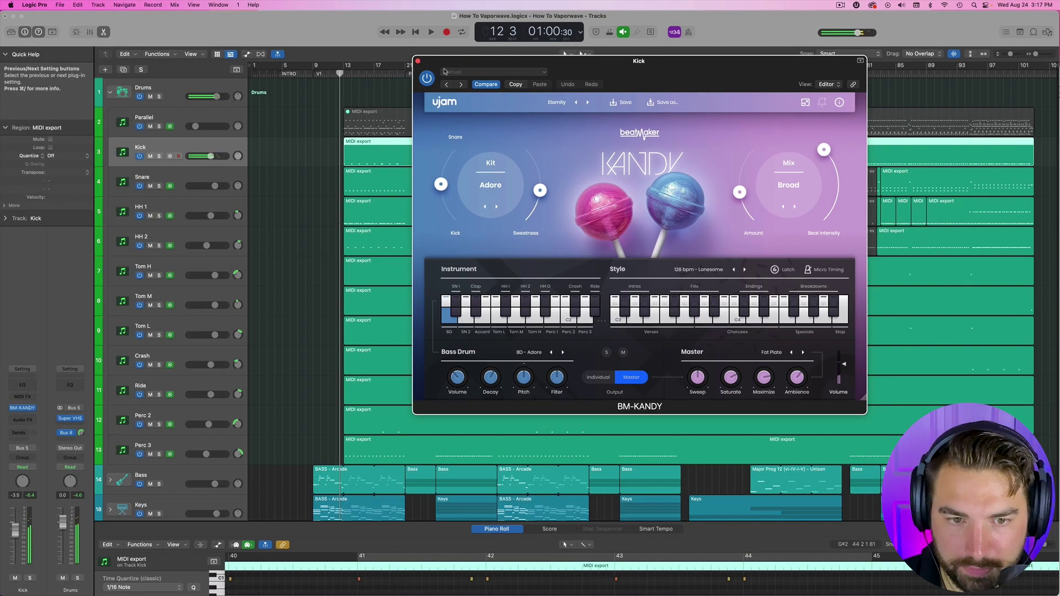
{"action": "left_click", "coordinate": [267, 4]}
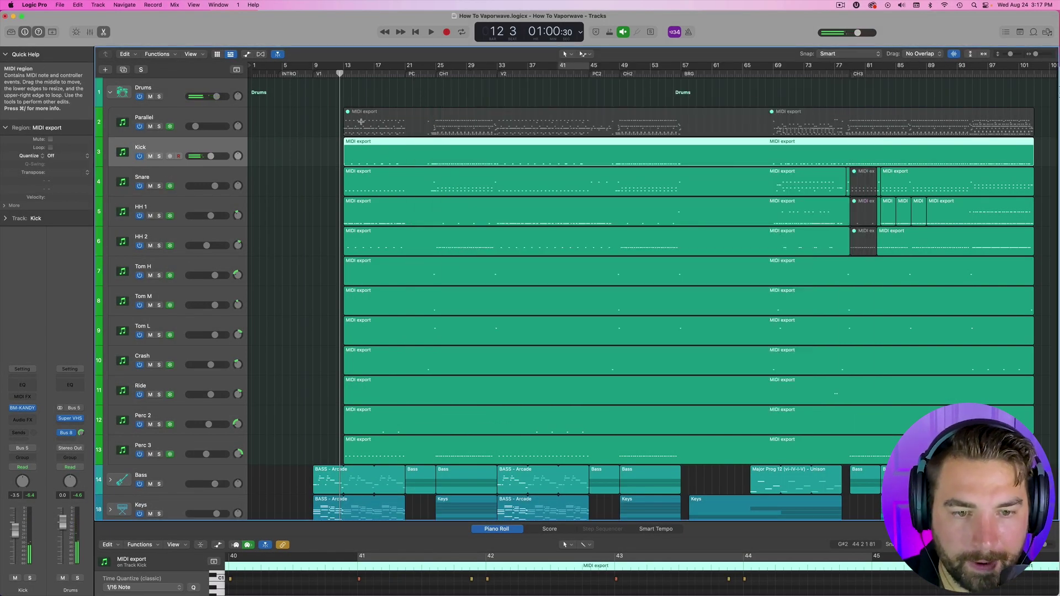
Review Super VHS on the Drums stack and Parallel Aggressor on its Bus 8 aux, closing each plug-in window
{"action": "left_click", "coordinate": [155, 102]}
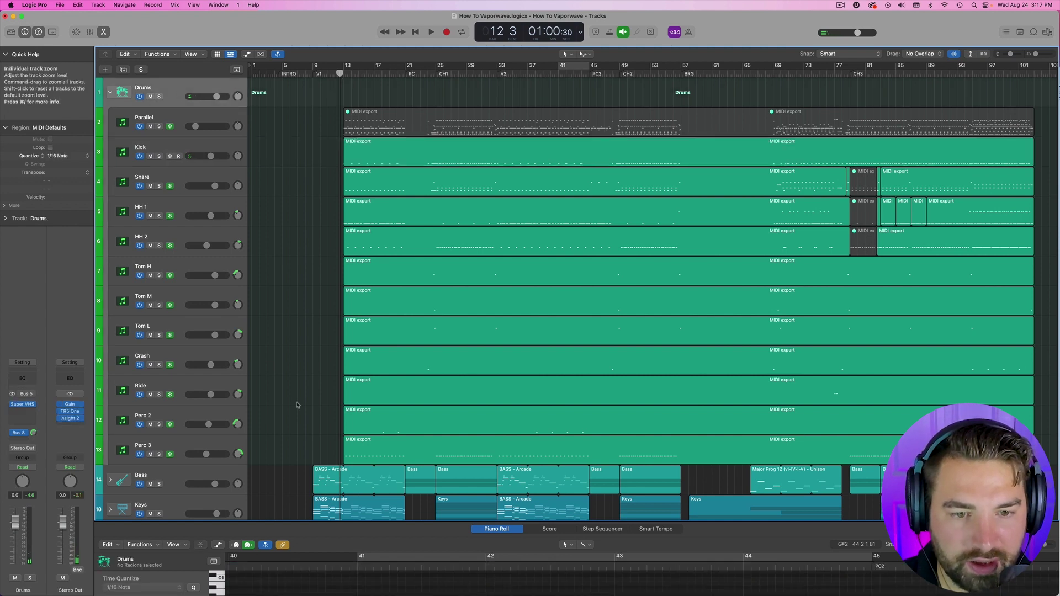
{"action": "left_click", "coordinate": [23, 407]}
{"action": "left_click_drag", "start_coordinate": [545, 122], "coordinate": [618, 163]}
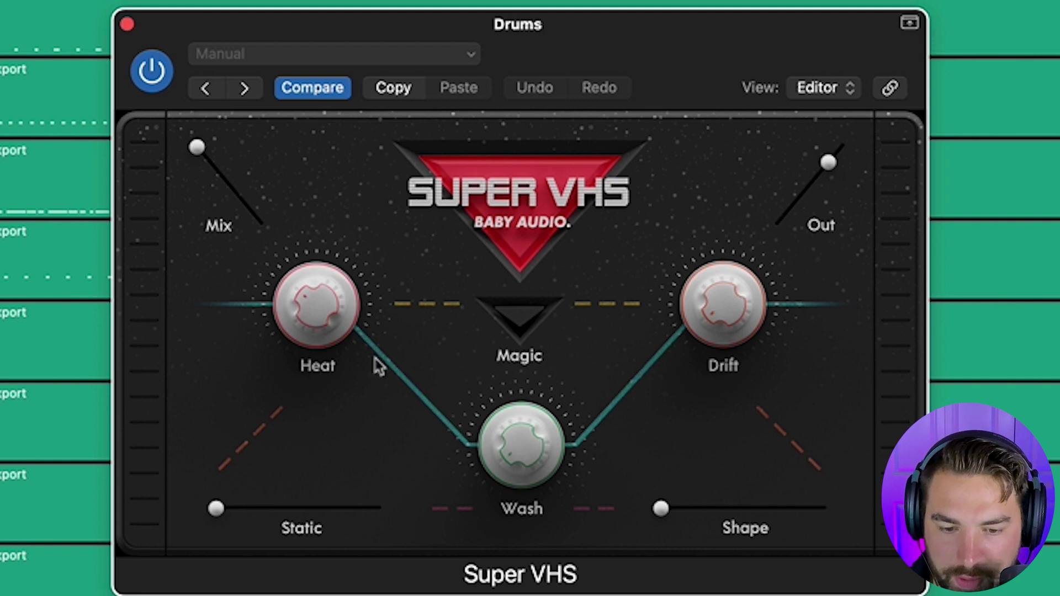
{"action": "left_click", "coordinate": [127, 24]}
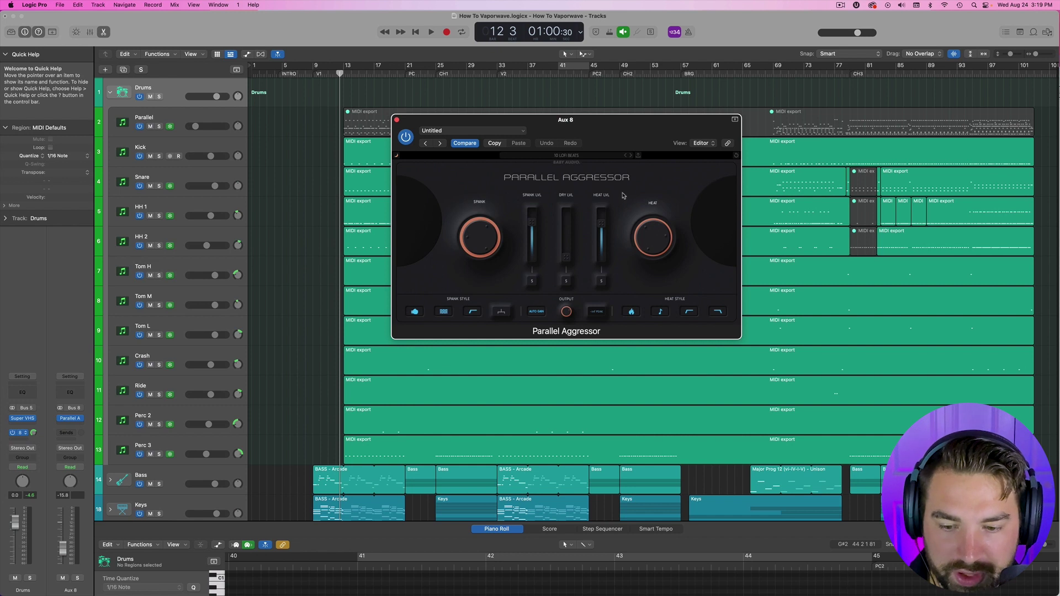
{"action": "left_click", "coordinate": [397, 121]}
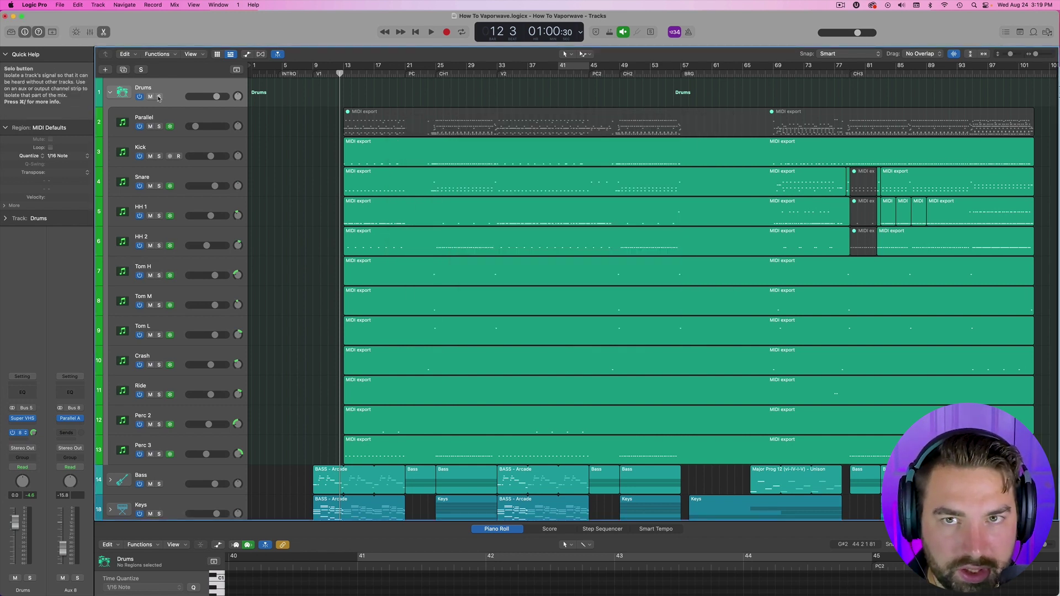
Solo the Drums stack and compare its sound while enabling Super VHS and the Bus 8 send, leaving both active
{"action": "left_click", "coordinate": [160, 97]}
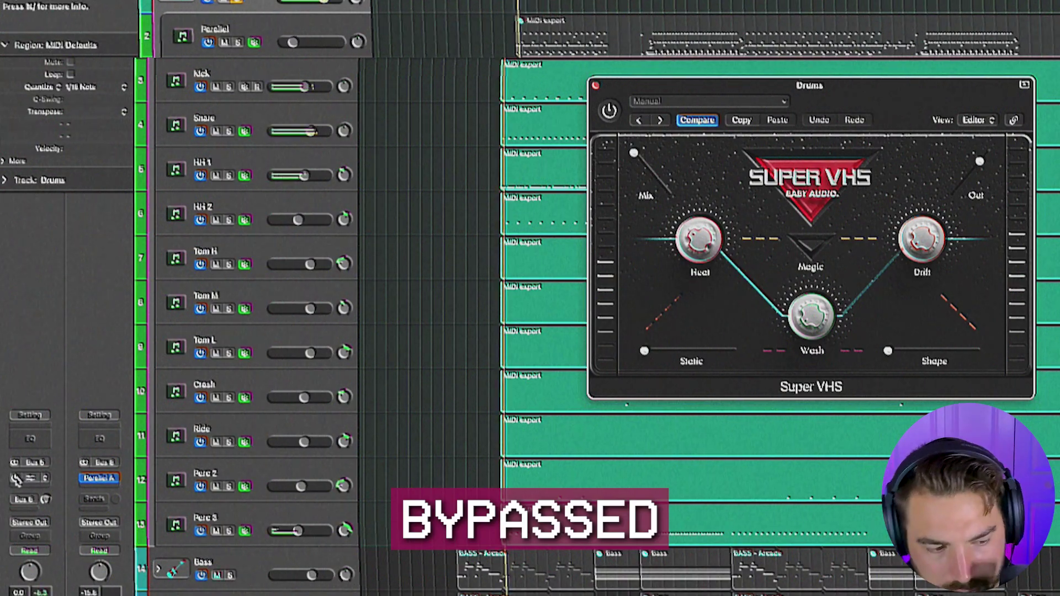
{"action": "left_click", "coordinate": [15, 478]}
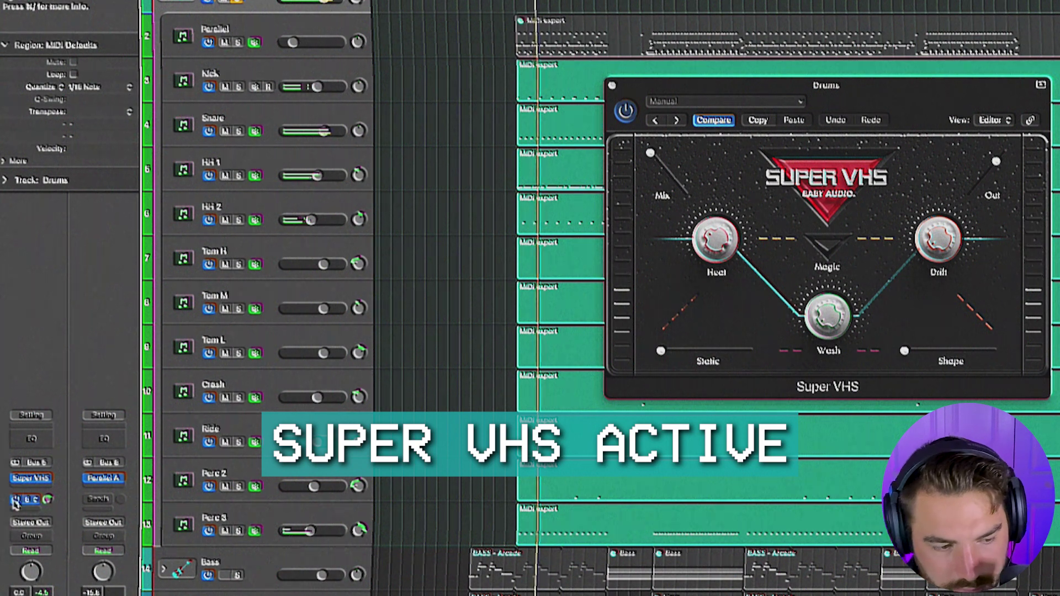
{"action": "left_click", "coordinate": [15, 499]}
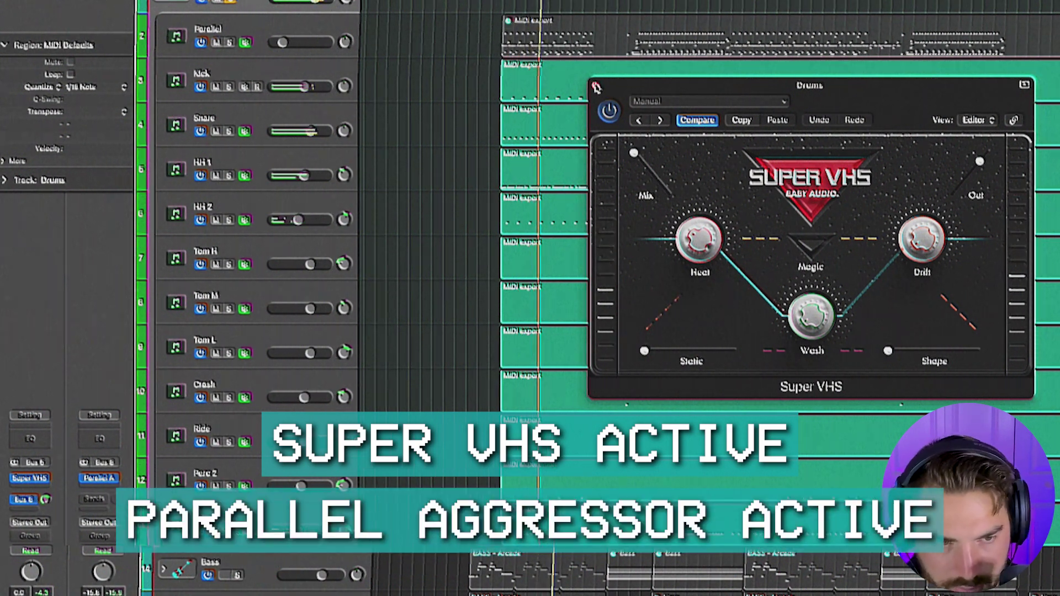
{"action": "left_click", "coordinate": [597, 87]}
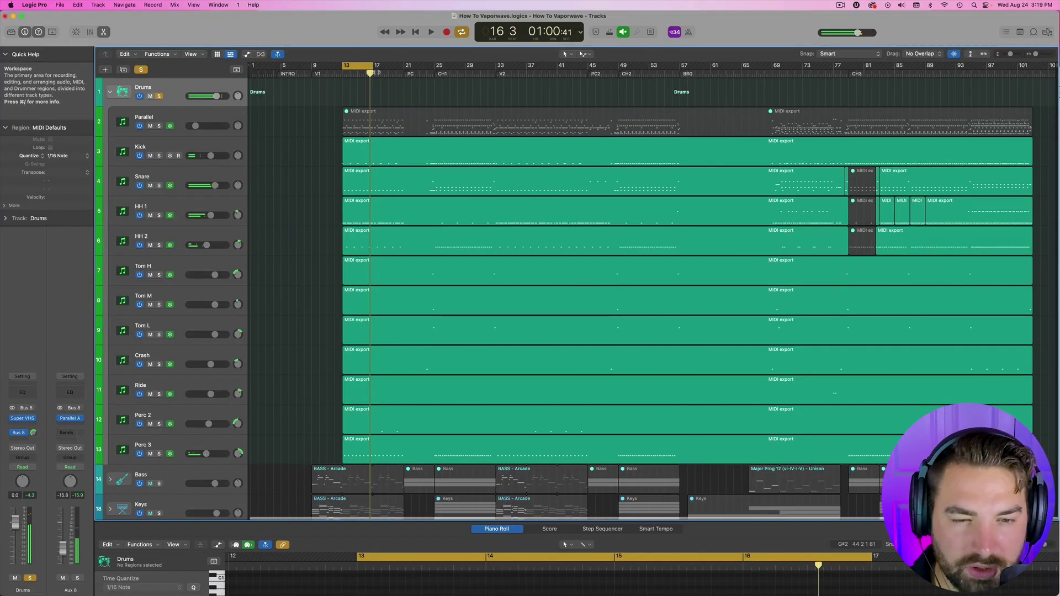
Move the cycle range to the first chorus at bar 25, turn cycling off, and audition the soloed drums there
{"action": "left_click_drag", "start_coordinate": [367, 66], "coordinate": [450, 66]}
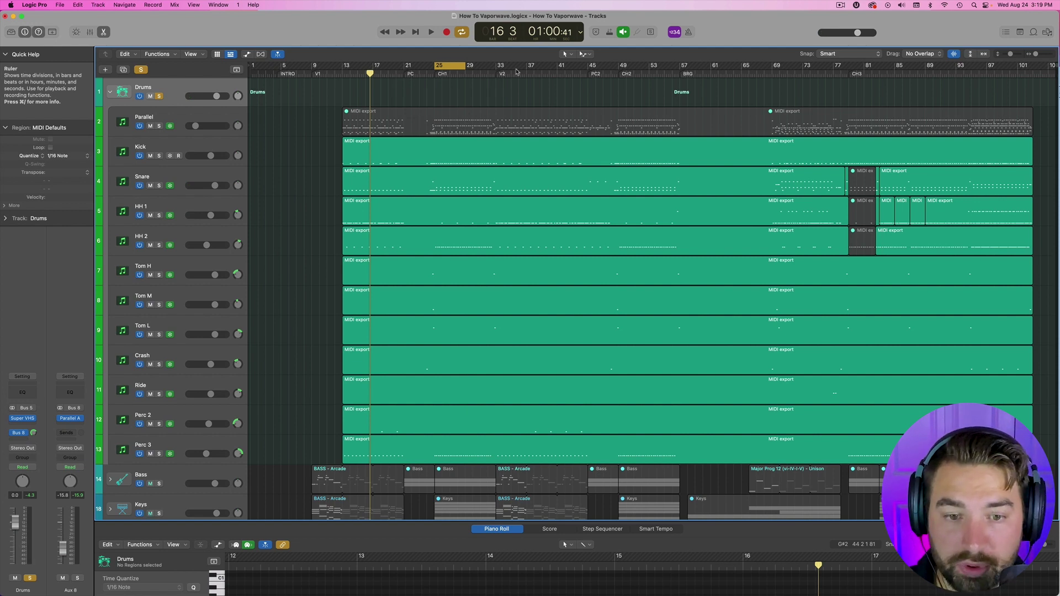
{"action": "mouse_move", "coordinate": [436, 73]}
{"action": "left_mouse_down"}
{"action": "mouse_move", "coordinate": [404, 73]}
{"action": "mouse_move", "coordinate": [427, 75]}
{"action": "left_mouse_up"}
{"action": "left_click", "coordinate": [442, 67]}
{"action": "key", "text": "space"}
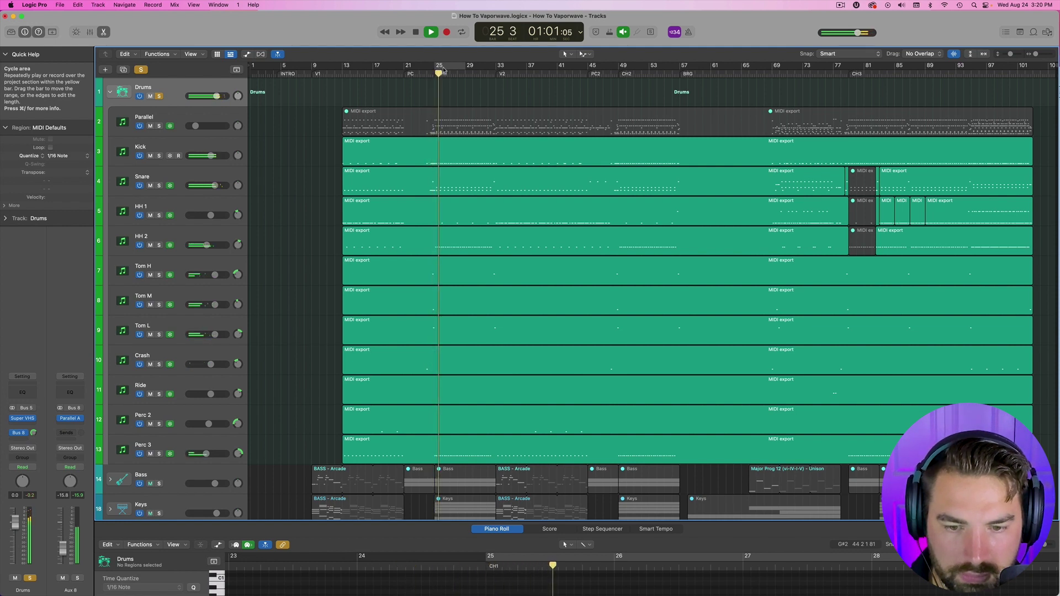
{"action": "key", "text": "space"}
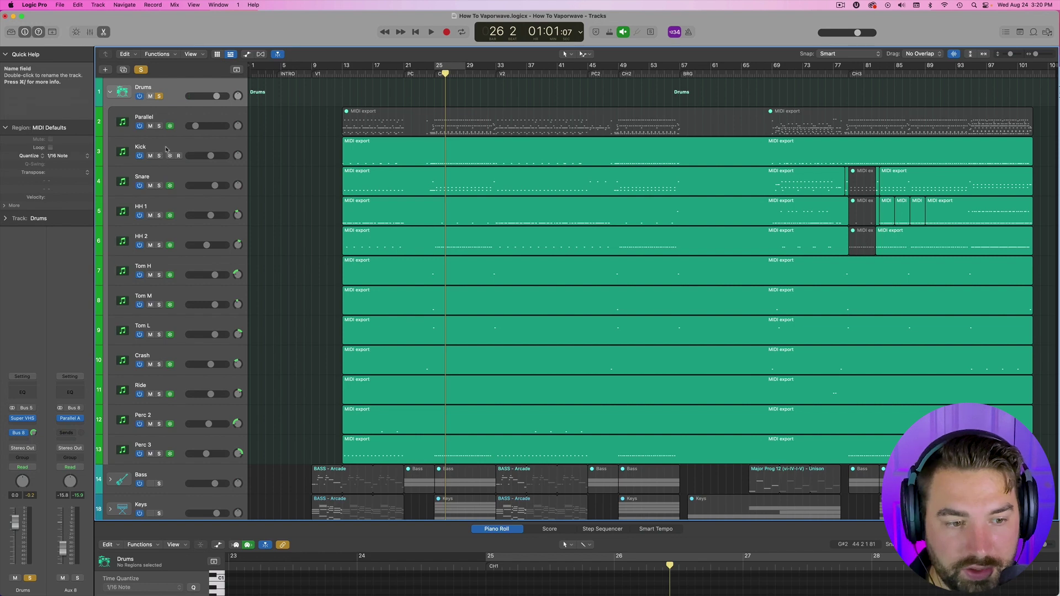
Collapse the Drums stack, expand the Bass stack, and select its first track, BASS - Arcade.aupreset
{"action": "left_click", "coordinate": [111, 93]}
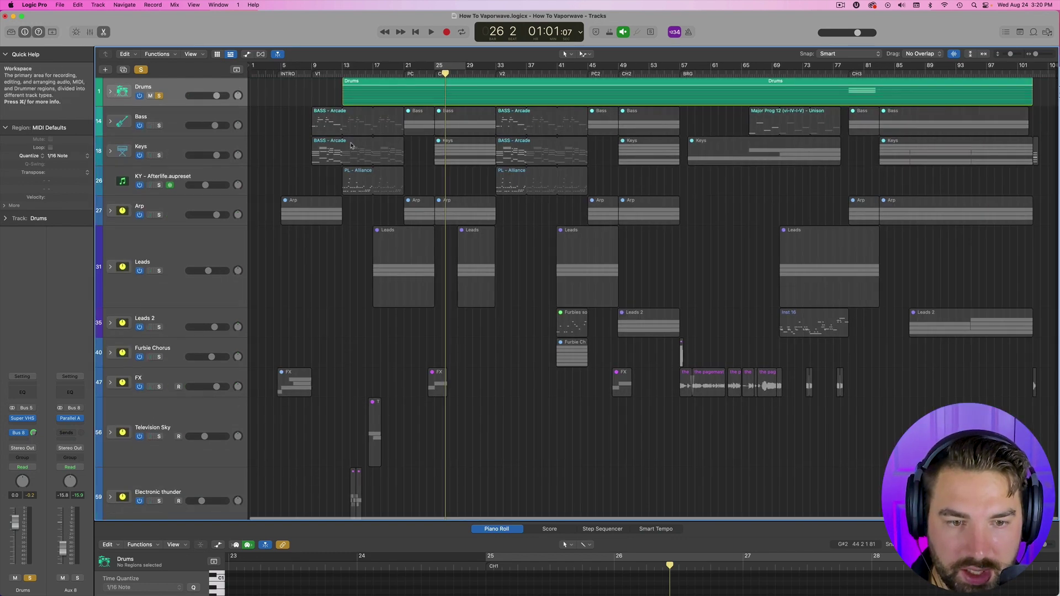
{"action": "scroll", "coordinate": [350, 142], "scroll_direction": "up", "scroll_amount": 1}
{"action": "scroll", "coordinate": [349, 143], "scroll_direction": "down", "scroll_amount": 2}
{"action": "scroll", "coordinate": [348, 143], "scroll_direction": "up", "scroll_amount": 3}
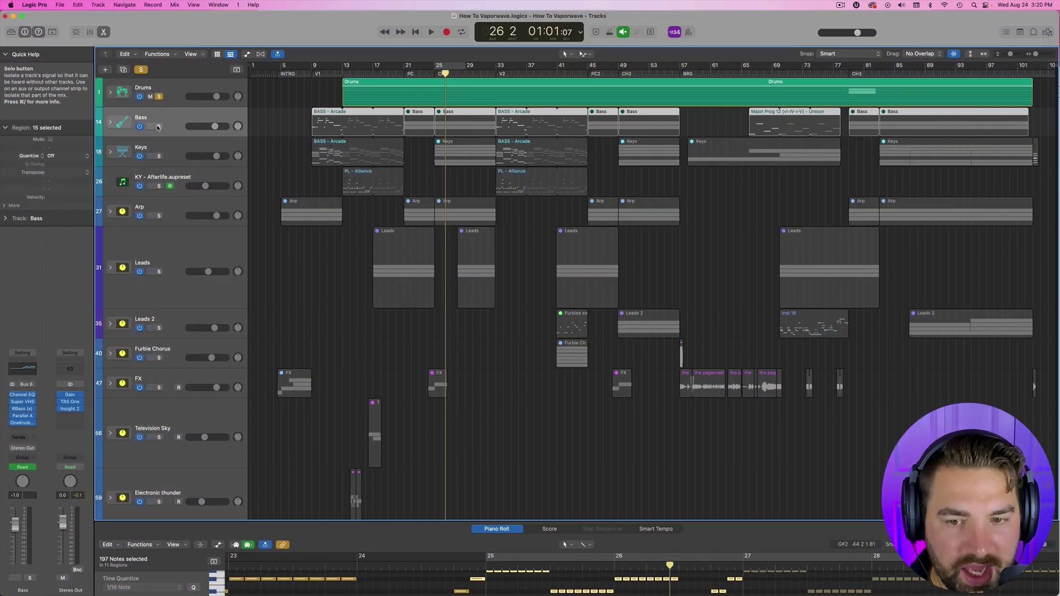
{"action": "left_click", "coordinate": [209, 149]}
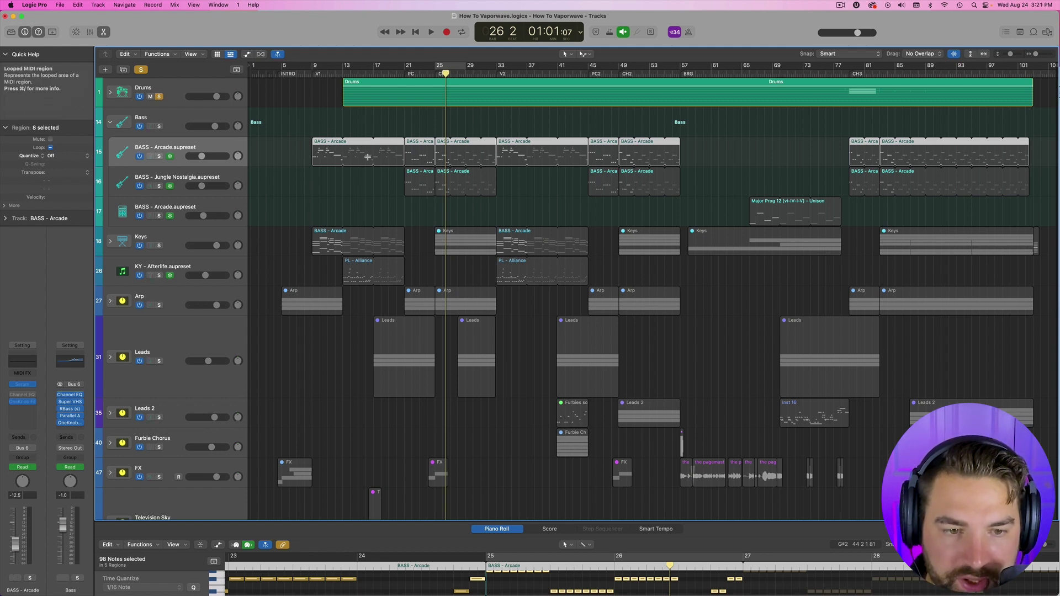
Set a cycle range over verse 1 from bar 9 to 21, solo the first BASS - Arcade track, and start playback
{"action": "left_click", "coordinate": [314, 69]}
{"action": "left_click_drag", "start_coordinate": [315, 69], "coordinate": [404, 68]}
{"action": "key", "text": "s"}
{"action": "key", "text": "space"}
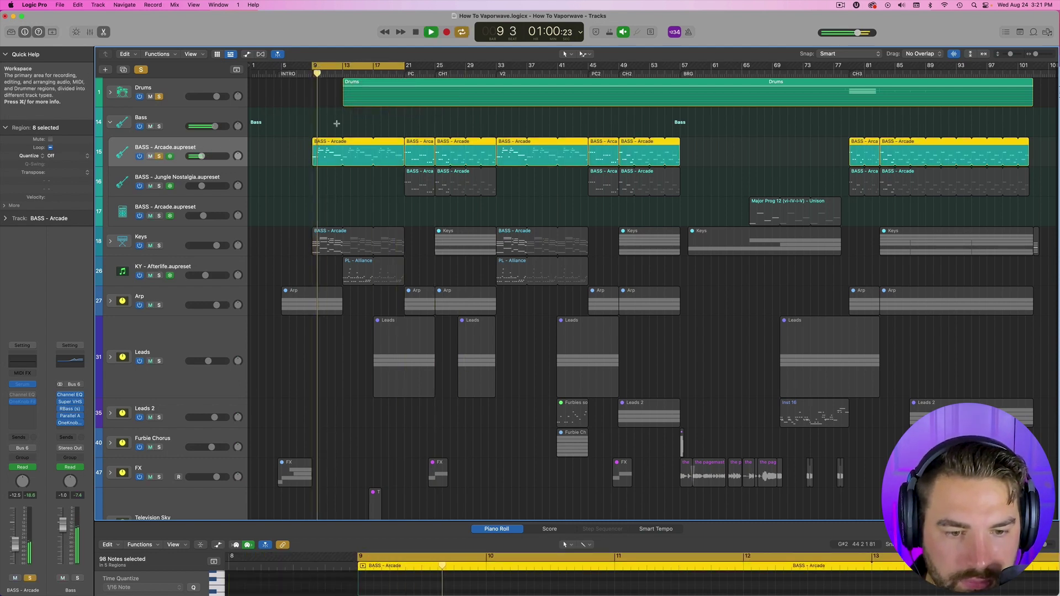
Enlarge the piano roll to examine the verse bass notes during playback, stop playback, and reduce the editor's height
{"action": "left_click_drag", "start_coordinate": [433, 395], "coordinate": [441, 225]}
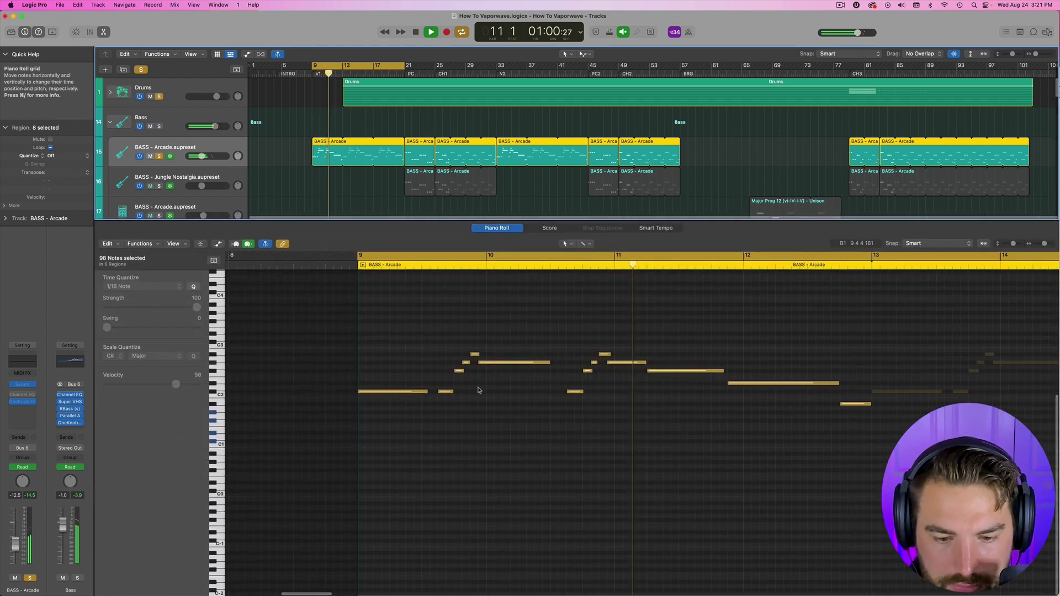
{"action": "scroll", "coordinate": [455, 342], "scroll_direction": "up", "scroll_amount": 2}
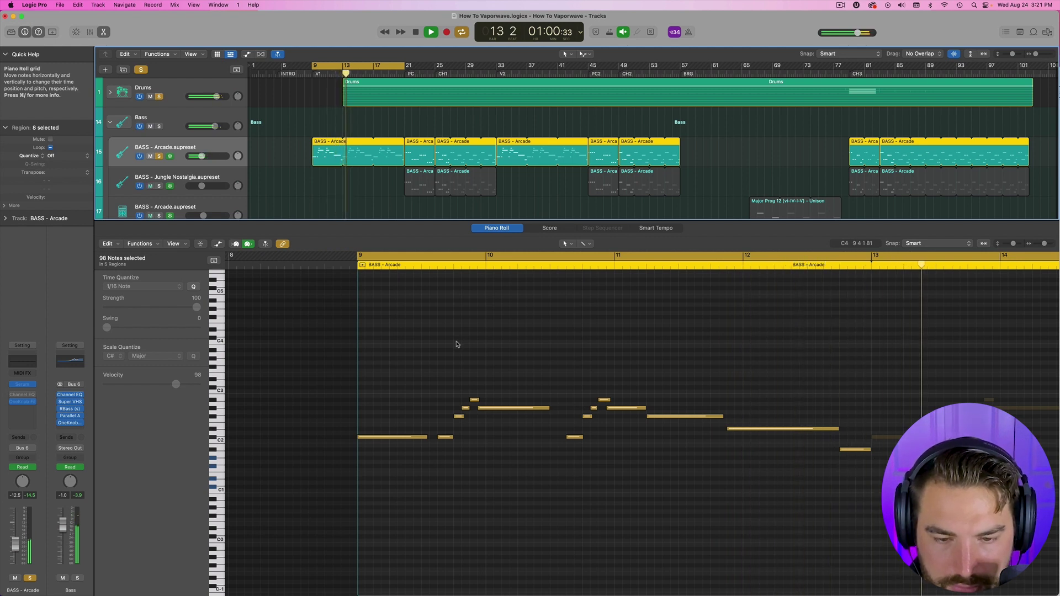
{"action": "key", "text": "space"}
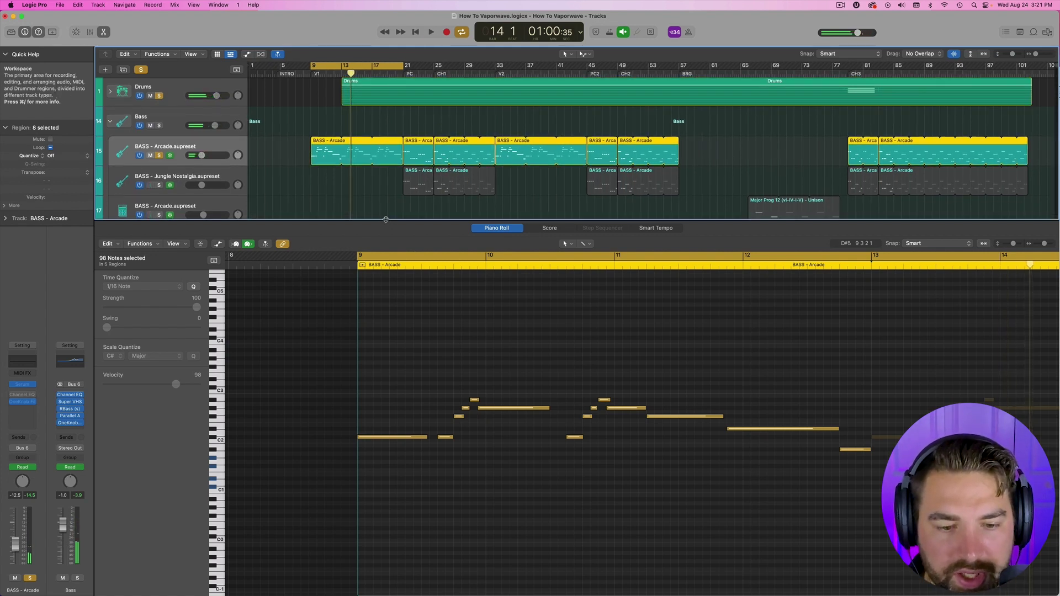
{"action": "left_click_drag", "start_coordinate": [386, 219], "coordinate": [389, 328]}
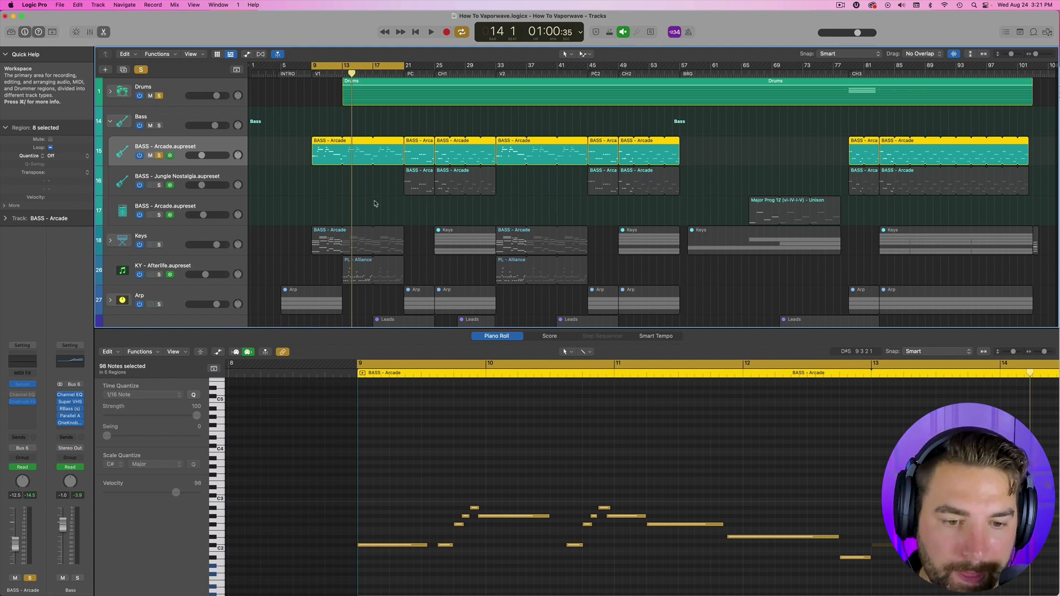
Examine the Channel EQ and Super VHS settings on the Bass stack, closing each plug-in window
{"action": "scroll", "coordinate": [323, 183], "scroll_direction": "up", "scroll_amount": 1}
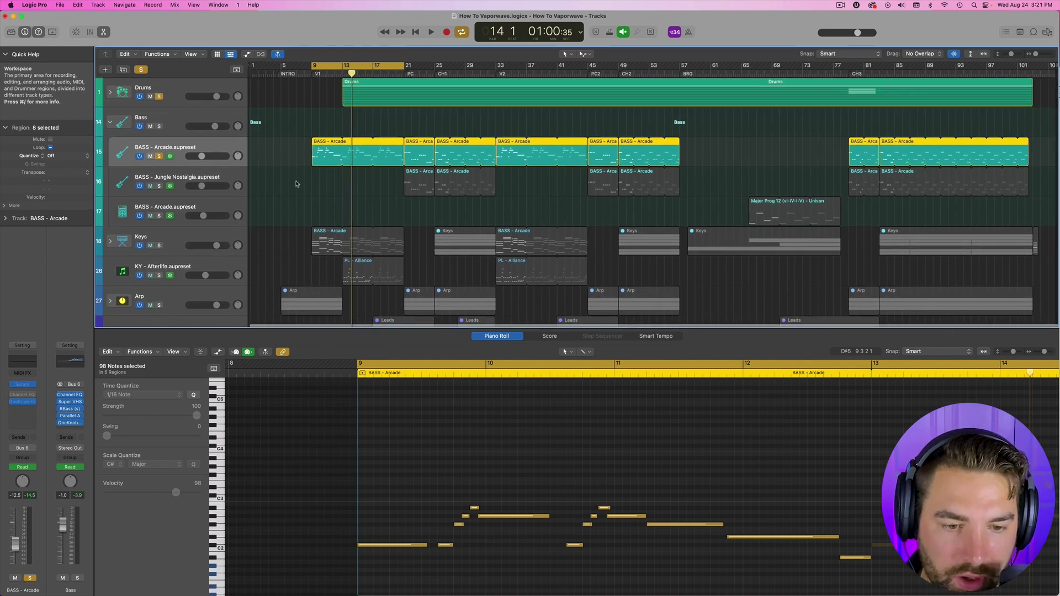
{"action": "scroll", "coordinate": [329, 182], "scroll_direction": "down", "scroll_amount": 2}
{"action": "scroll", "coordinate": [392, 167], "scroll_direction": "up", "scroll_amount": 2}
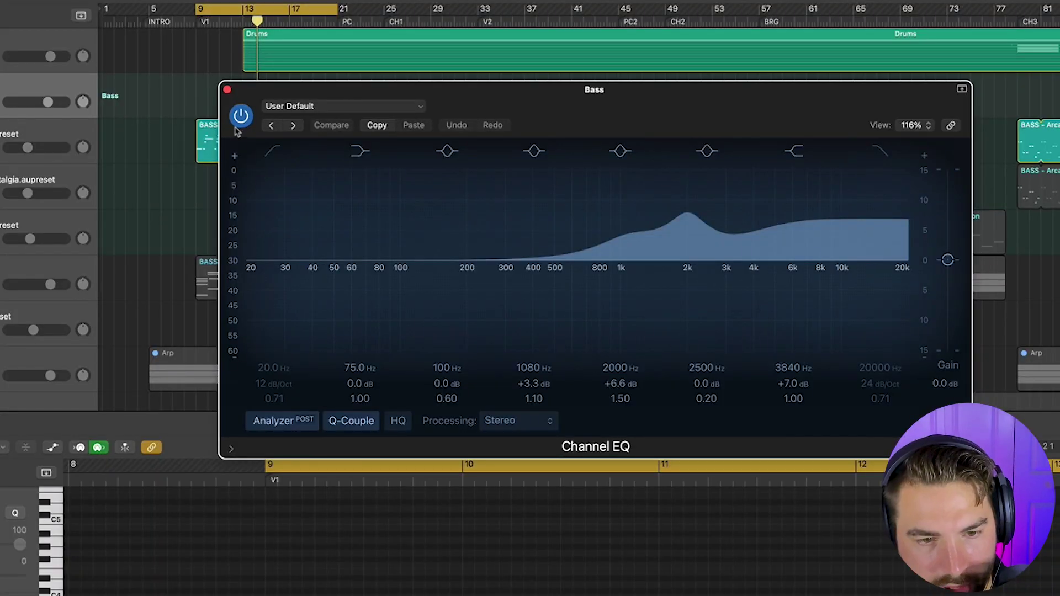
{"action": "left_click", "coordinate": [226, 90]}
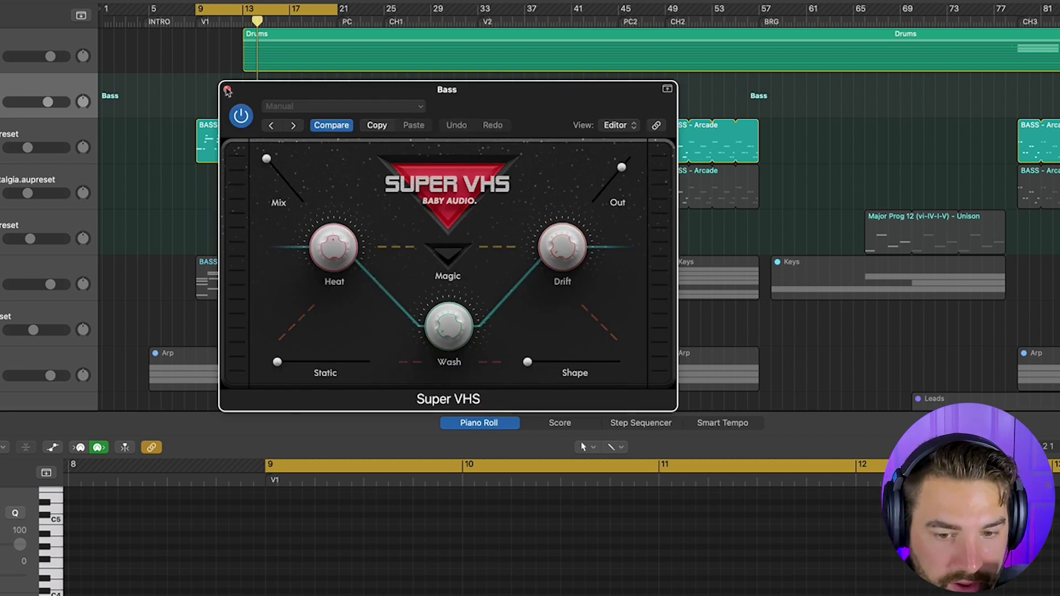
{"action": "left_click", "coordinate": [227, 90]}
Examine RBass, Parallel Aggressor and OneKnob Pumper on the Bass stack, and close all three plug-in windows
{"action": "left_click_drag", "start_coordinate": [386, 97], "coordinate": [402, 98]}
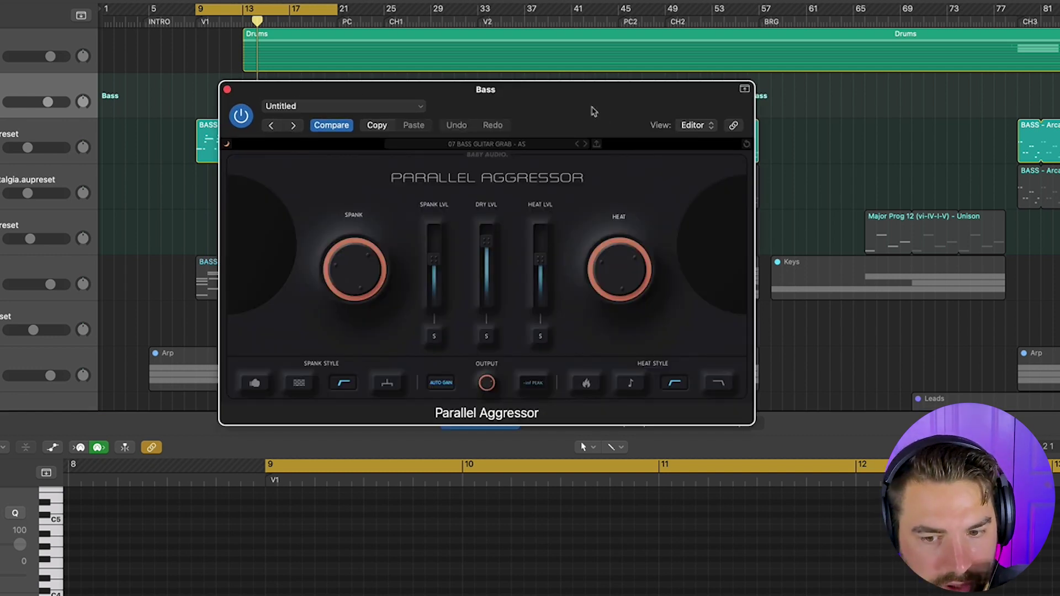
{"action": "left_click_drag", "start_coordinate": [593, 110], "coordinate": [685, 160]}
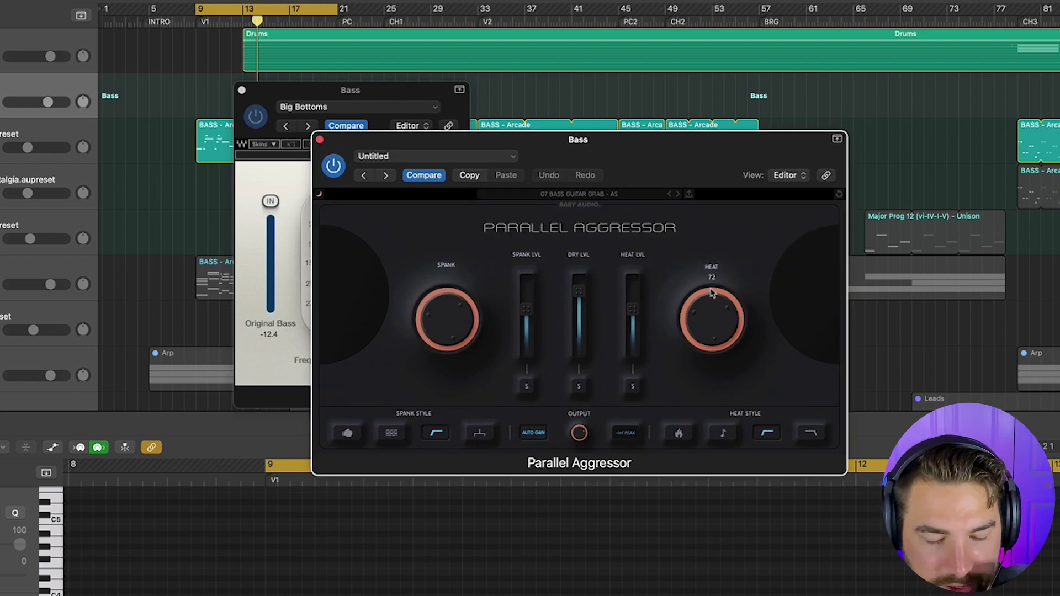
{"action": "left_click_drag", "start_coordinate": [333, 91], "coordinate": [651, 97]}
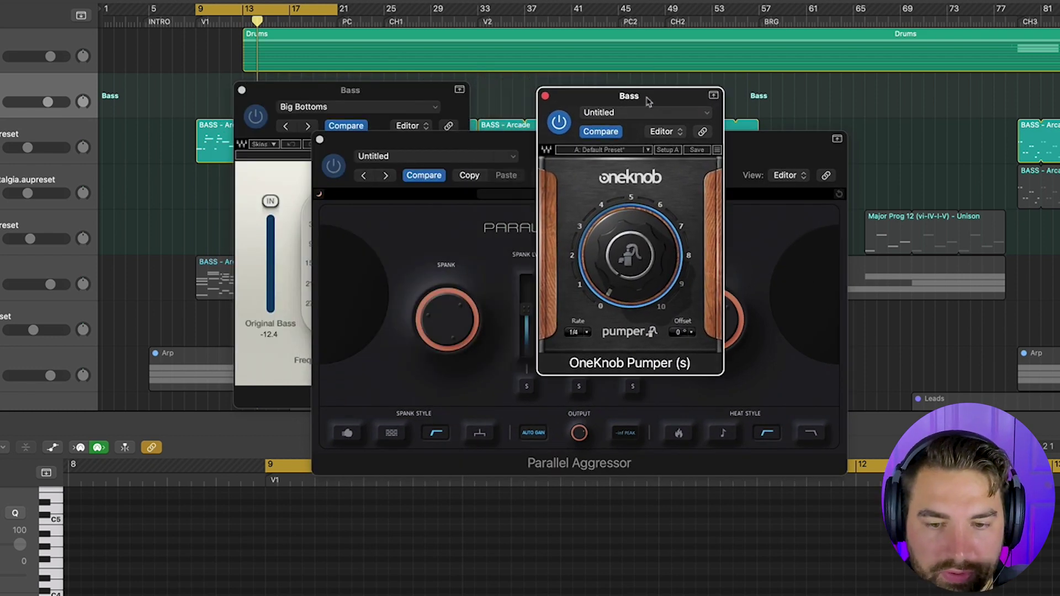
{"action": "left_click", "coordinate": [319, 140]}
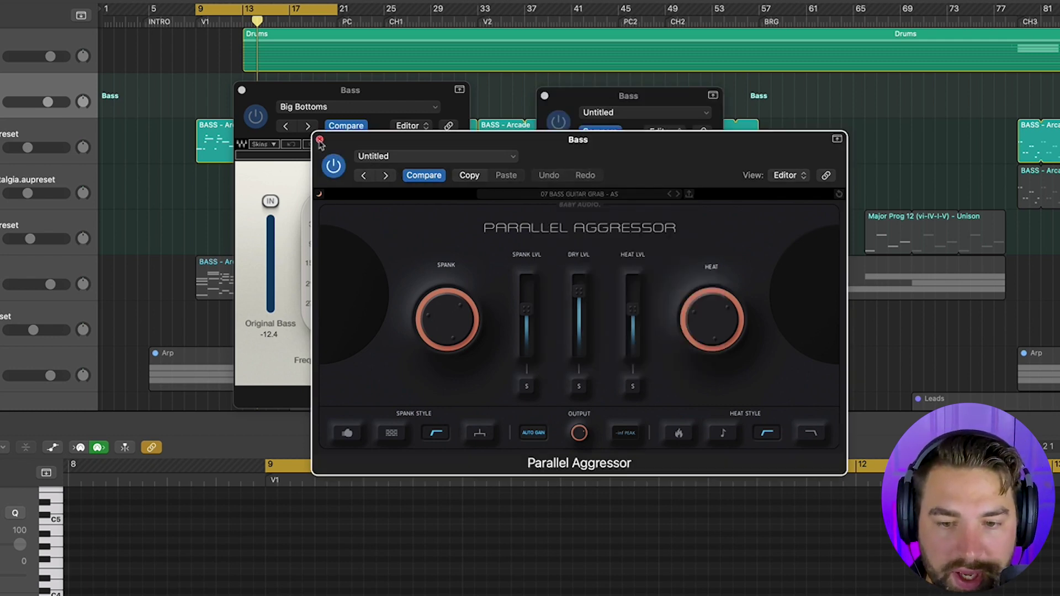
{"action": "left_click", "coordinate": [545, 96]}
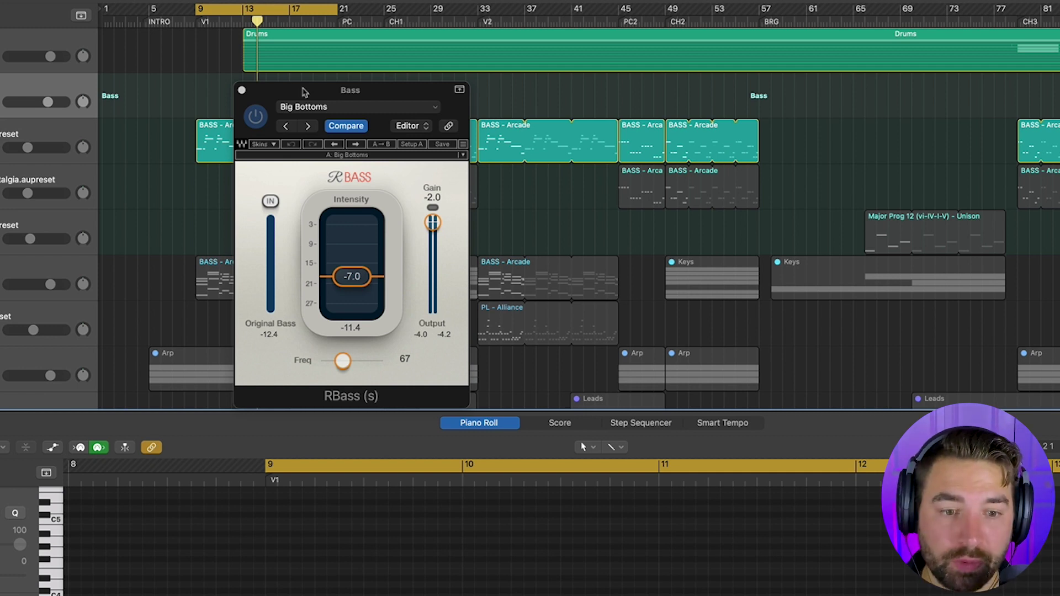
{"action": "left_click", "coordinate": [242, 90]}
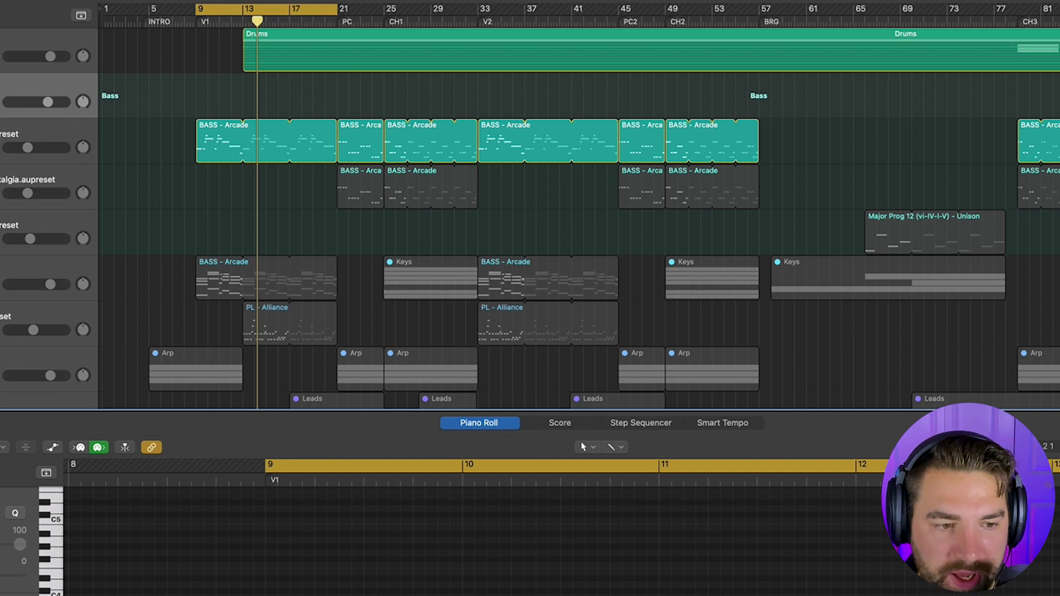
Mute the Drums stack so that only the bass is heard
{"action": "key", "text": "ctrl+m"}
{"action": "key", "text": "m"}
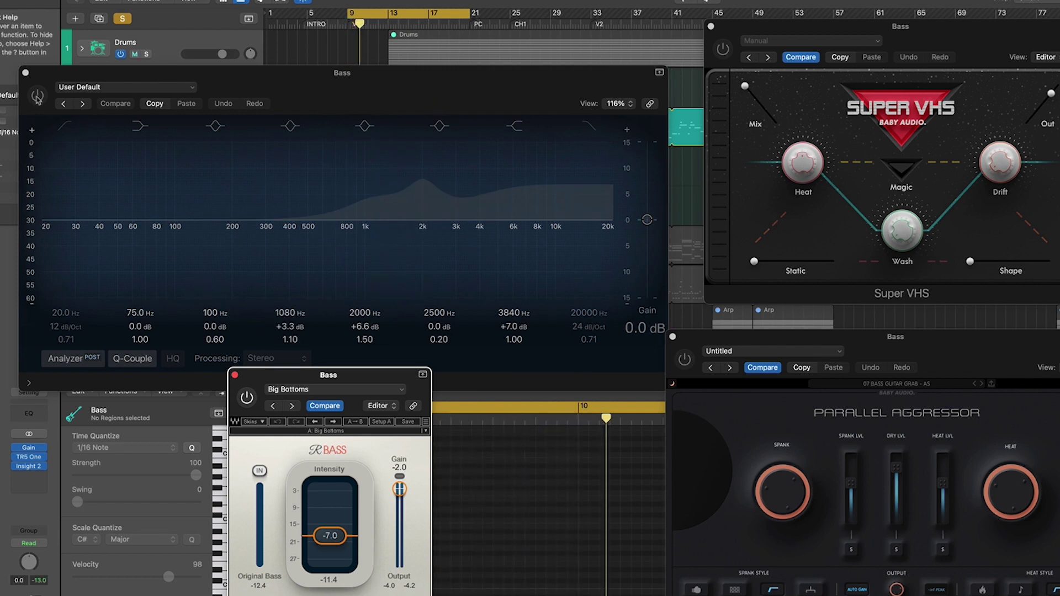
Re-enable Channel EQ, Super VHS, RBass and Parallel Aggressor one at a time on the Bass stack to hear each effect
{"action": "left_click", "coordinate": [37, 96]}
{"action": "left_click", "coordinate": [37, 97]}
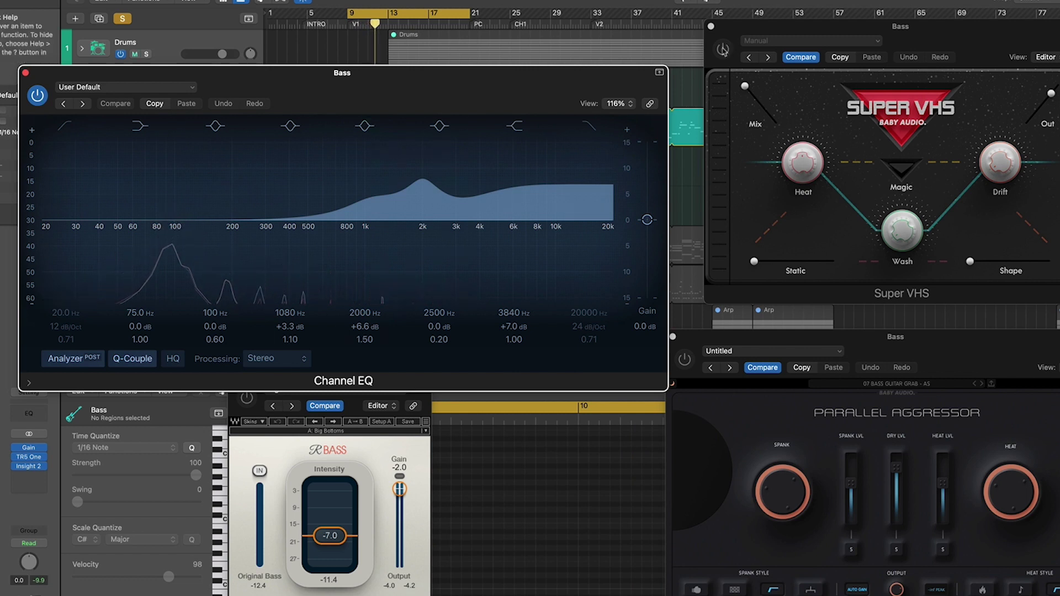
{"action": "left_click", "coordinate": [723, 50]}
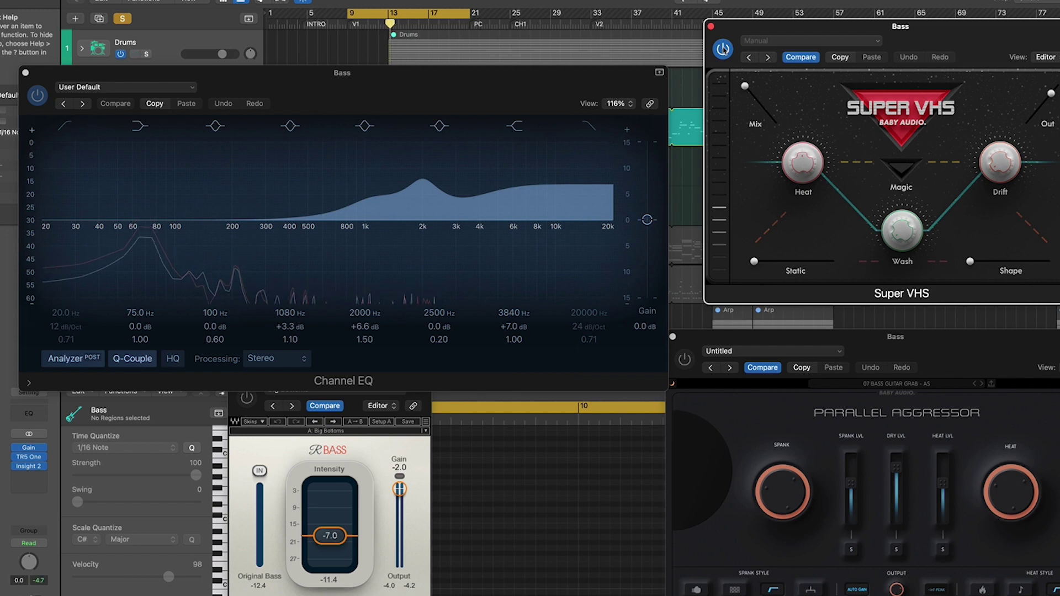
{"action": "left_click", "coordinate": [248, 399]}
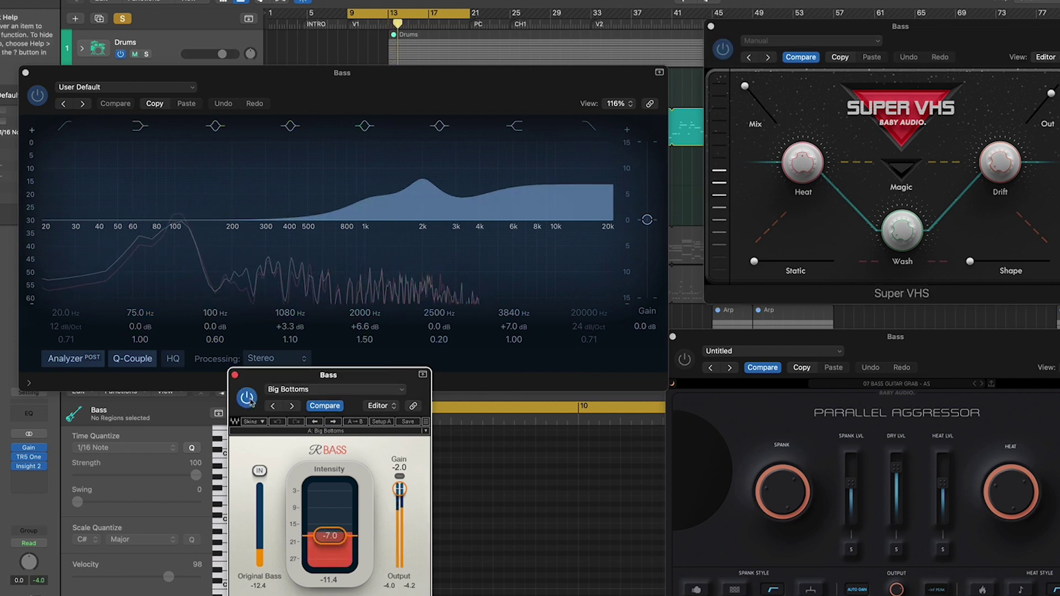
{"action": "left_click", "coordinate": [685, 361]}
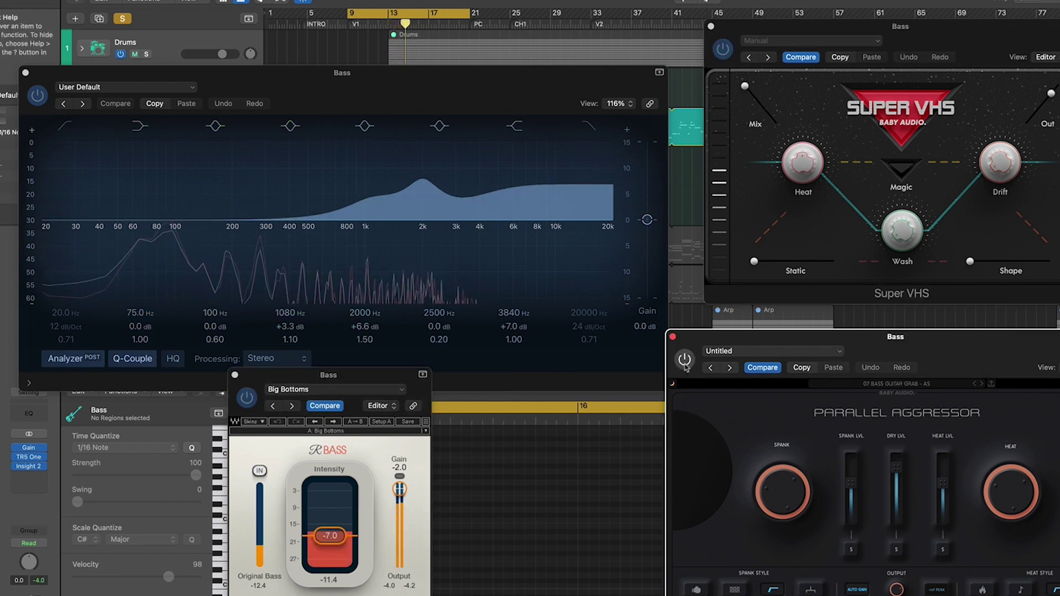
{"action": "left_click", "coordinate": [685, 361]}
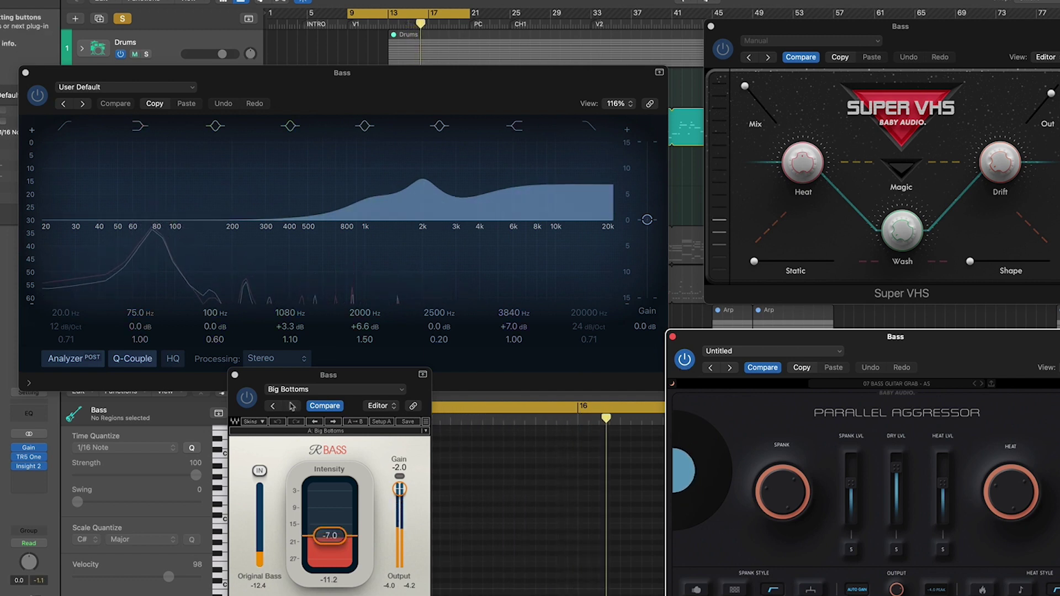
Close the RBass, Parallel Aggressor, Super VHS and Channel EQ windows
{"action": "left_click", "coordinate": [235, 376]}
{"action": "left_click", "coordinate": [673, 337]}
{"action": "left_click", "coordinate": [711, 26]}
{"action": "left_click", "coordinate": [25, 72]}
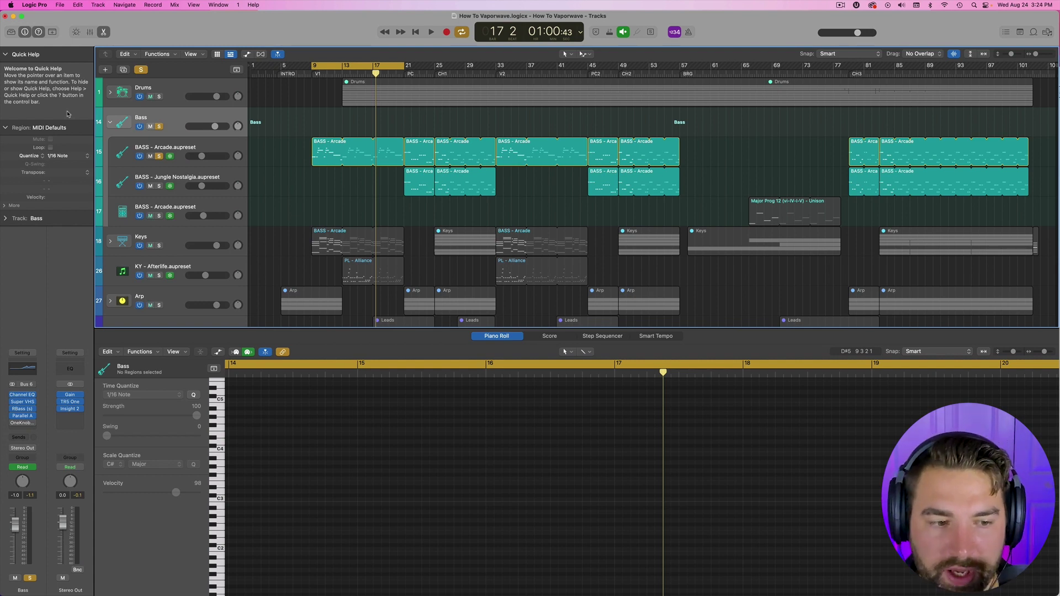
{"action": "scroll", "coordinate": [355, 148], "scroll_direction": "left", "scroll_amount": 1}
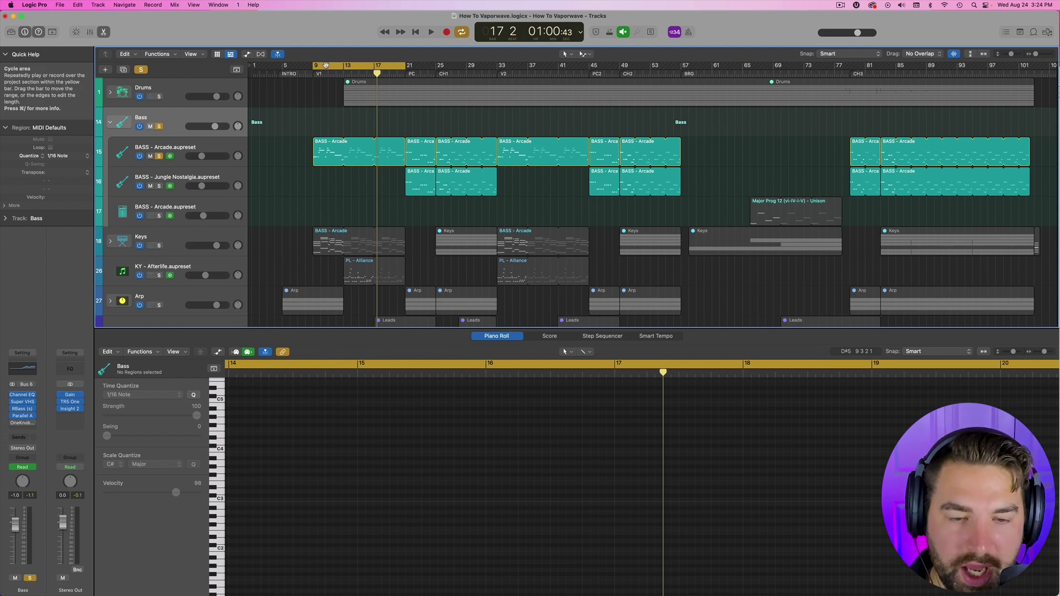
Turn off cycling and audition BASS - Jungle Nostalgia soloed from bar 21, with BASS - Arcade unsoloed and muted
{"action": "left_click", "coordinate": [159, 186]}
{"action": "left_click", "coordinate": [160, 157]}
{"action": "left_click", "coordinate": [393, 65]}
{"action": "left_click_drag", "start_coordinate": [405, 74], "coordinate": [406, 73]}
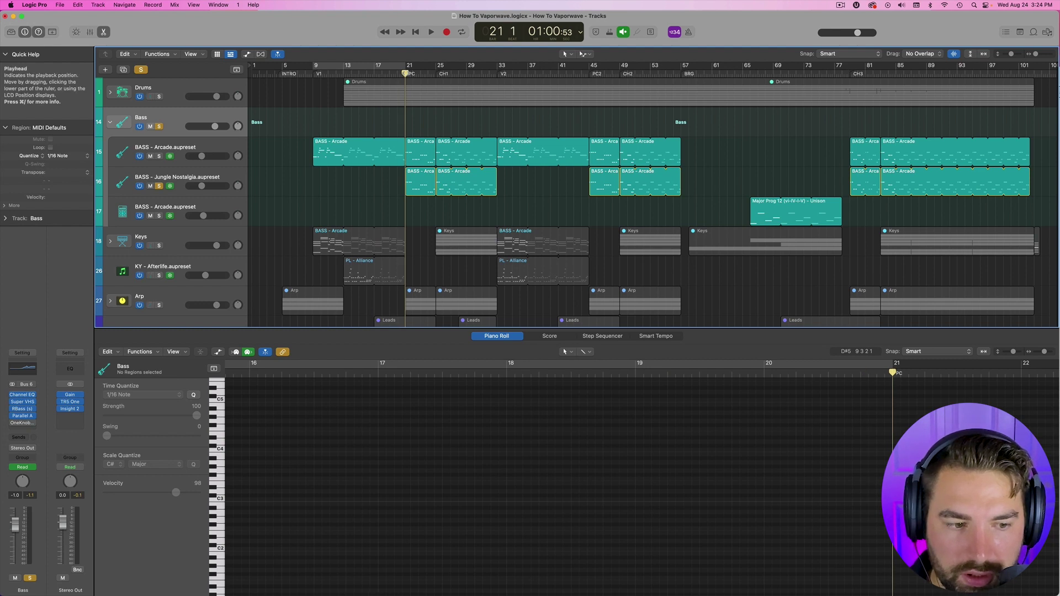
{"action": "key", "text": "space"}
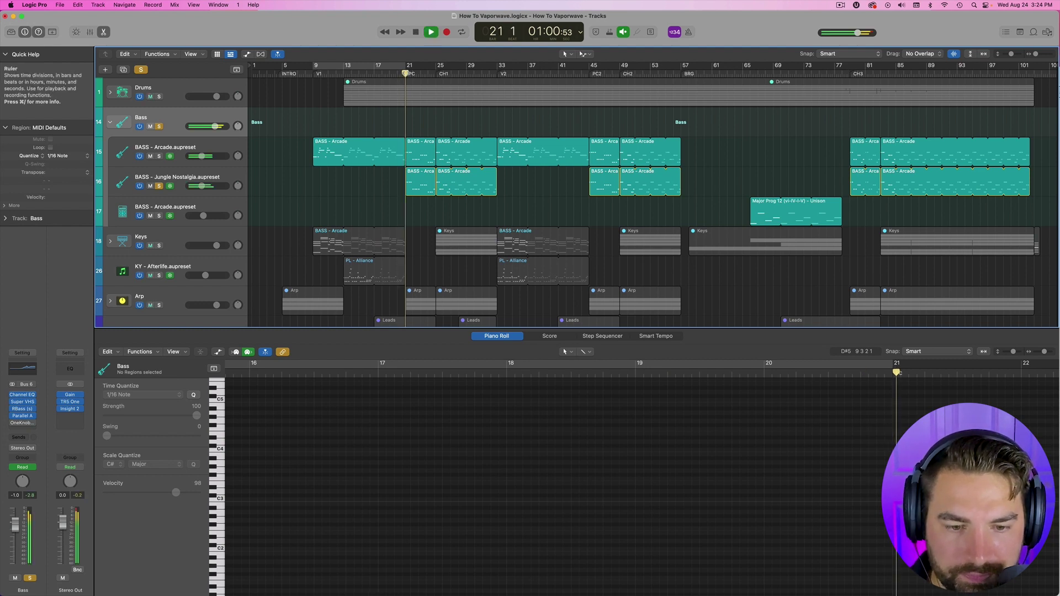
{"action": "left_click", "coordinate": [150, 156]}
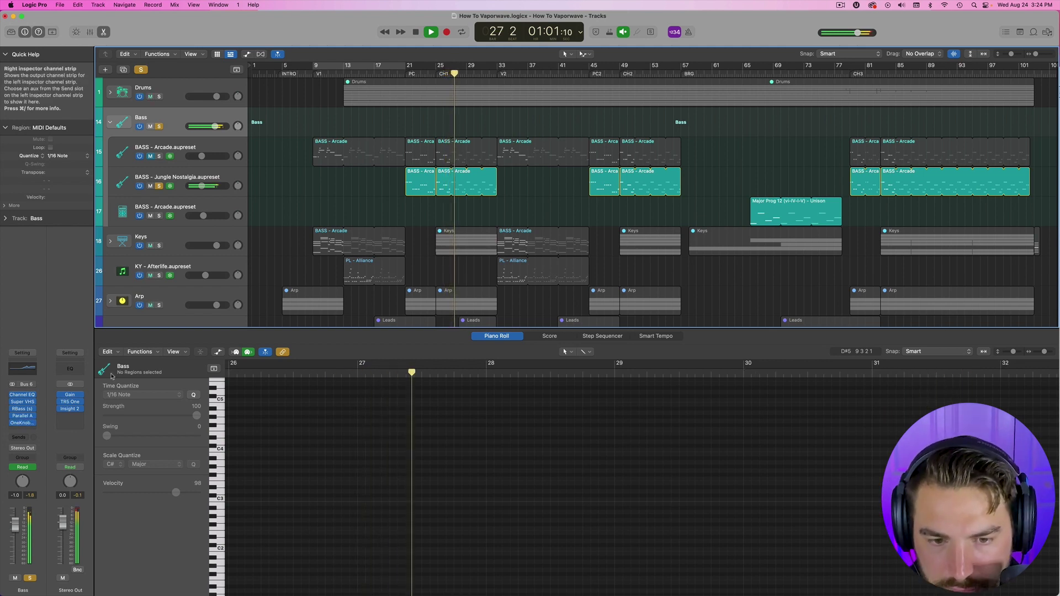
{"action": "key", "text": "space"}
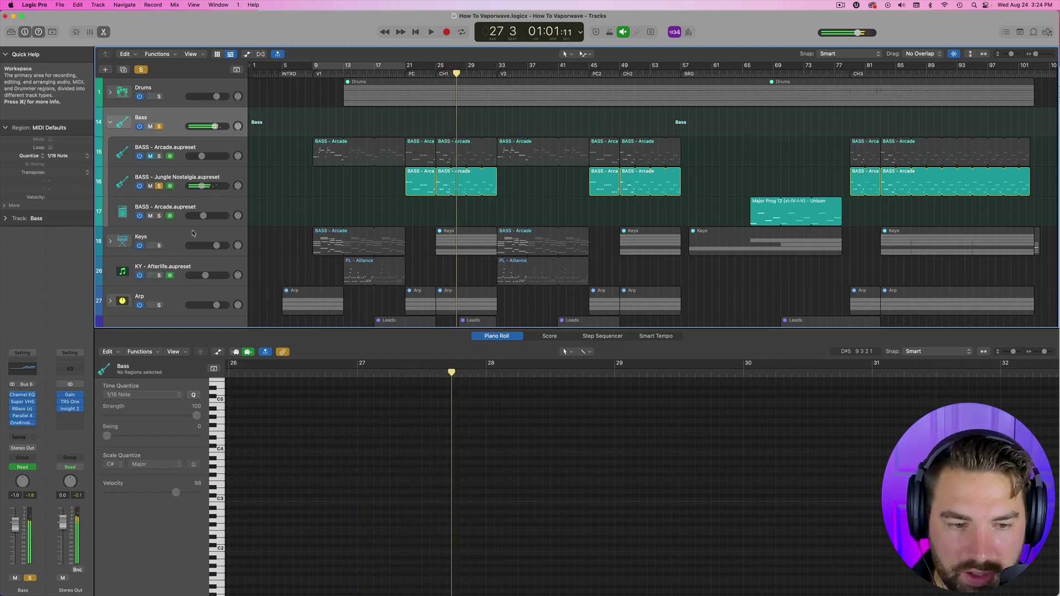
Select the BASS - Jungle Nostalgia track and examine its pre-chorus and chorus notes in the piano roll
{"action": "left_click", "coordinate": [192, 176]}
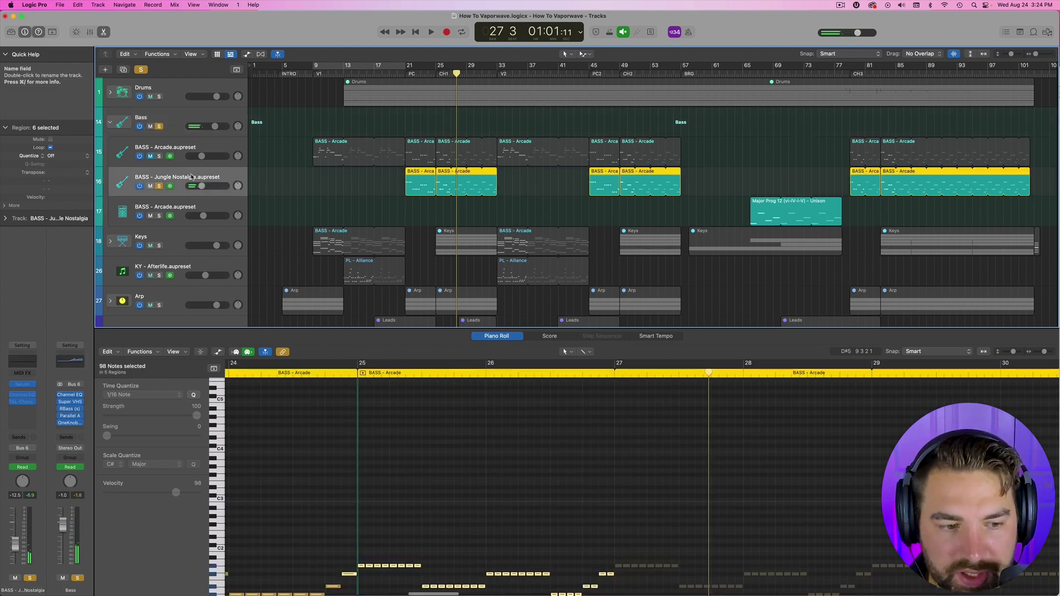
{"action": "scroll", "coordinate": [430, 531], "scroll_direction": "down", "scroll_amount": 5}
{"action": "scroll", "coordinate": [431, 532], "scroll_direction": "left", "scroll_amount": 6}
{"action": "scroll", "coordinate": [430, 532], "scroll_direction": "left", "scroll_amount": 3}
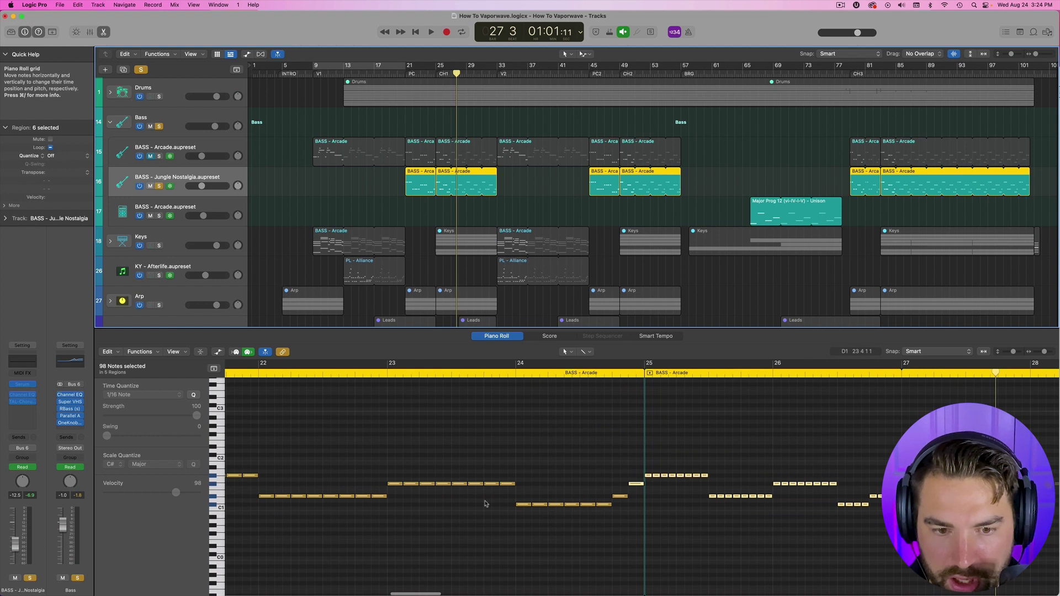
{"action": "scroll", "coordinate": [586, 500], "scroll_direction": "right", "scroll_amount": 9}
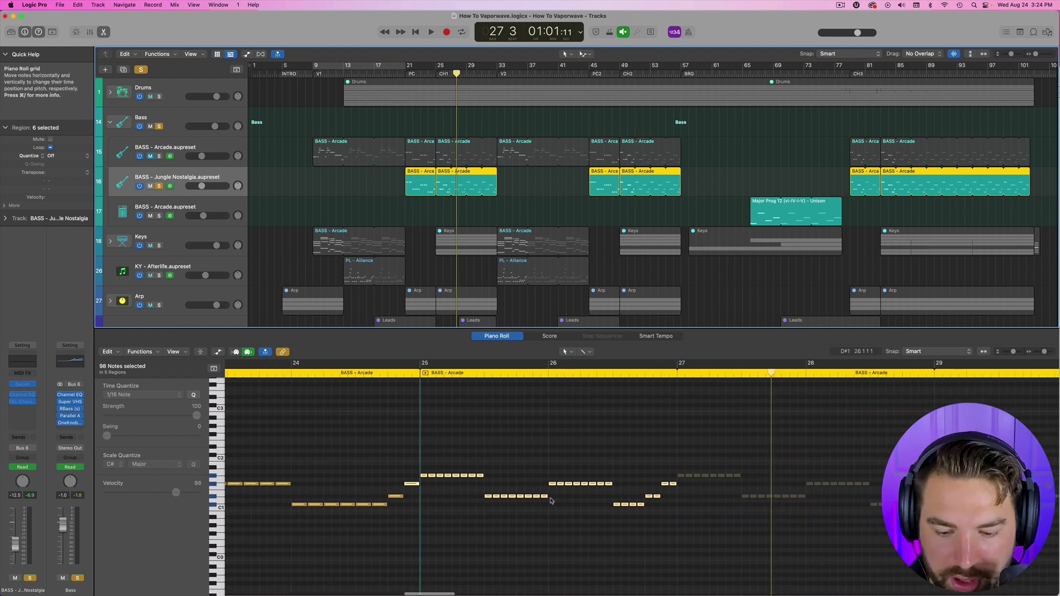
{"action": "scroll", "coordinate": [596, 485], "scroll_direction": "down", "scroll_amount": 4}
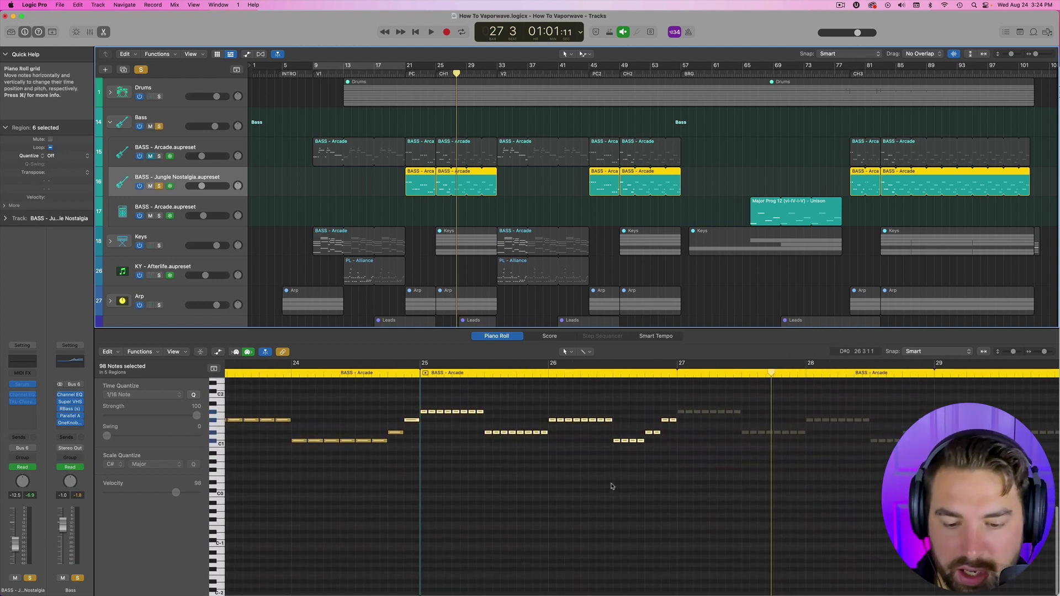
Solo BASS - Arcade, unsolo and mute BASS - Jungle Nostalgia, and play from around the first chorus
{"action": "left_click", "coordinate": [158, 156]}
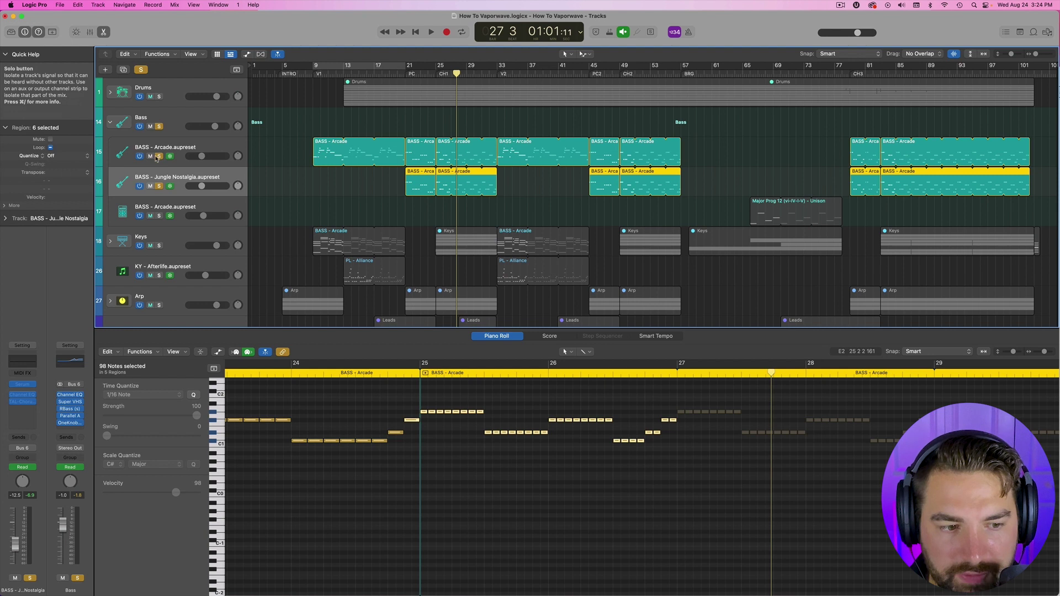
{"action": "left_click", "coordinate": [159, 186]}
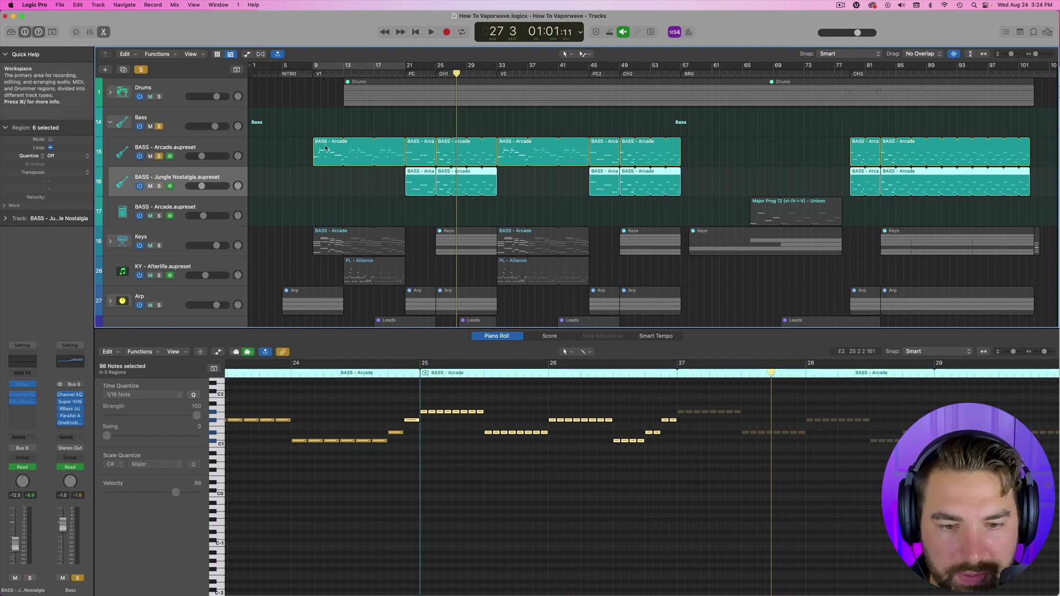
{"action": "left_click", "coordinate": [151, 187]}
{"action": "left_click", "coordinate": [444, 80]}
{"action": "key", "text": "space"}
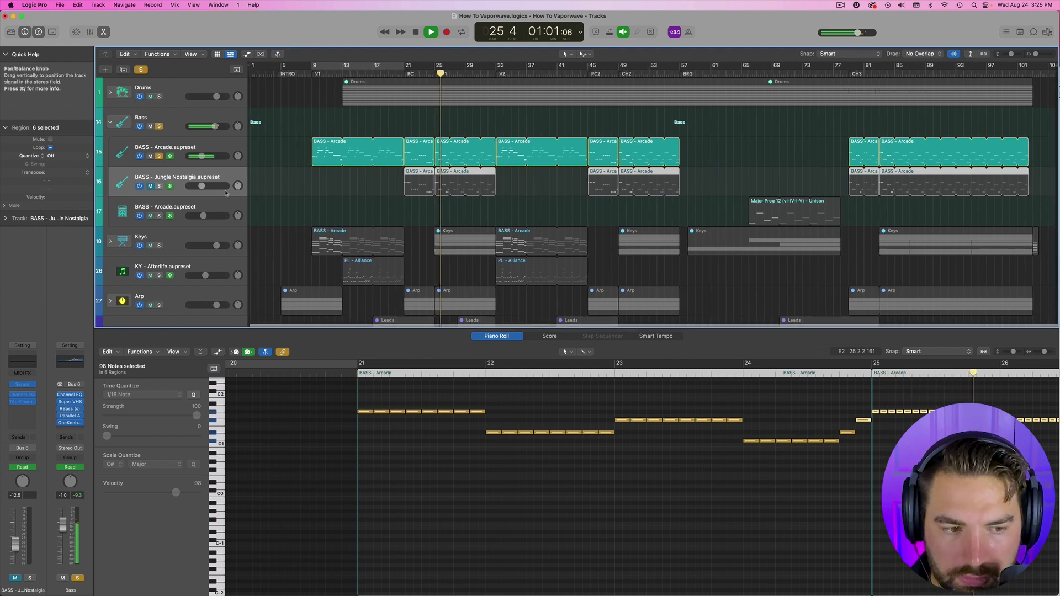
Unmute and solo BASS - Jungle Nostalgia to hear both basses together, and stop playback
{"action": "left_click", "coordinate": [150, 186]}
{"action": "left_click", "coordinate": [159, 186]}
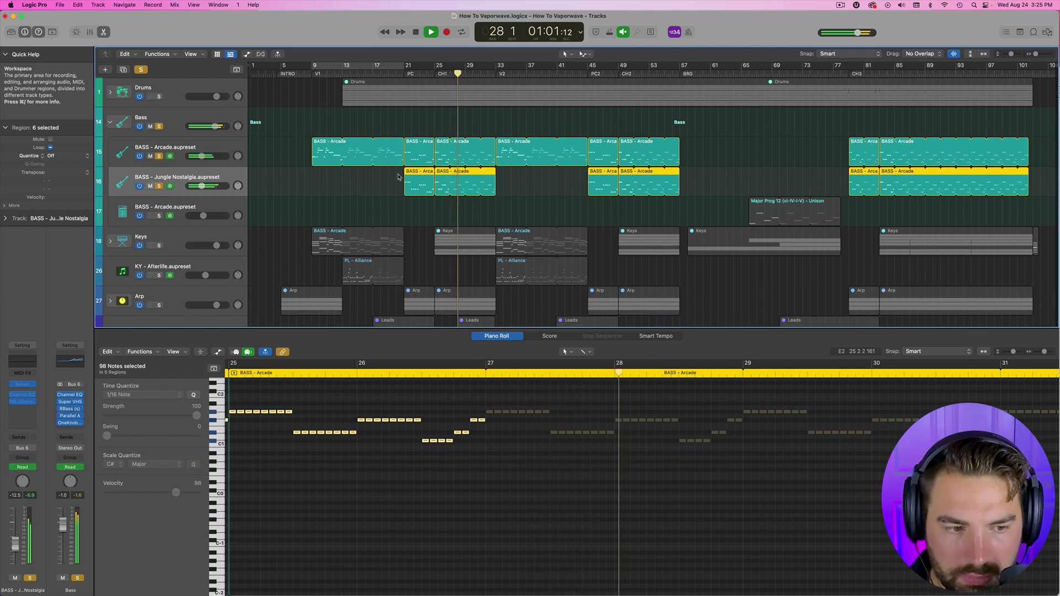
{"action": "key", "text": "space"}
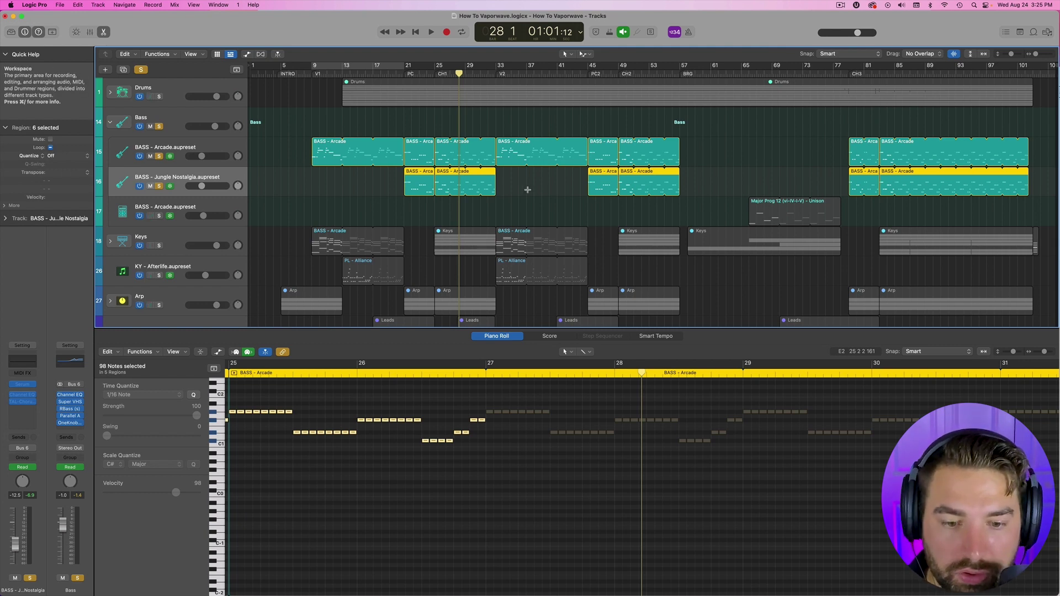
Show the track automation, examine the curves on the bass tracks, and place the playhead at bar 21
{"action": "scroll", "coordinate": [497, 188], "scroll_direction": "down", "scroll_amount": 3}
{"action": "scroll", "coordinate": [445, 184], "scroll_direction": "up", "scroll_amount": 2}
{"action": "scroll", "coordinate": [444, 184], "scroll_direction": "up", "scroll_amount": 1}
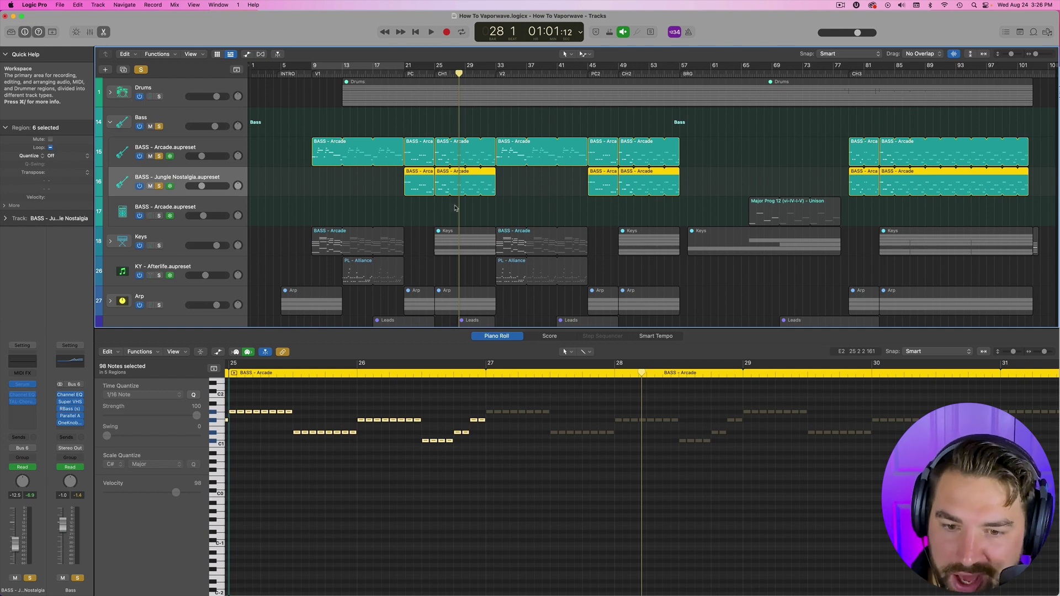
{"action": "key", "text": "a"}
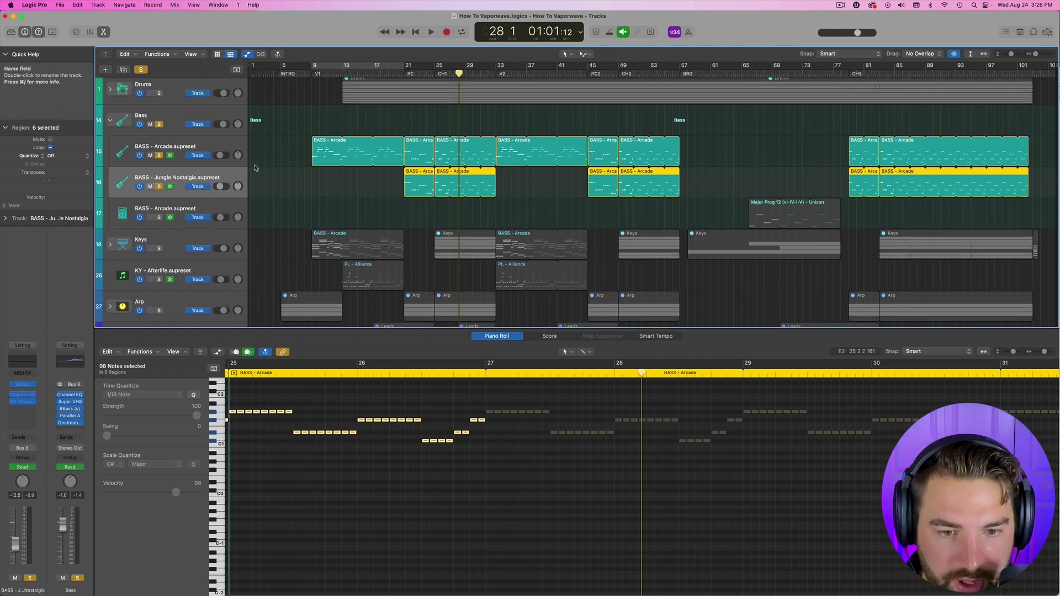
{"action": "scroll", "coordinate": [356, 164], "scroll_direction": "up", "scroll_amount": 2}
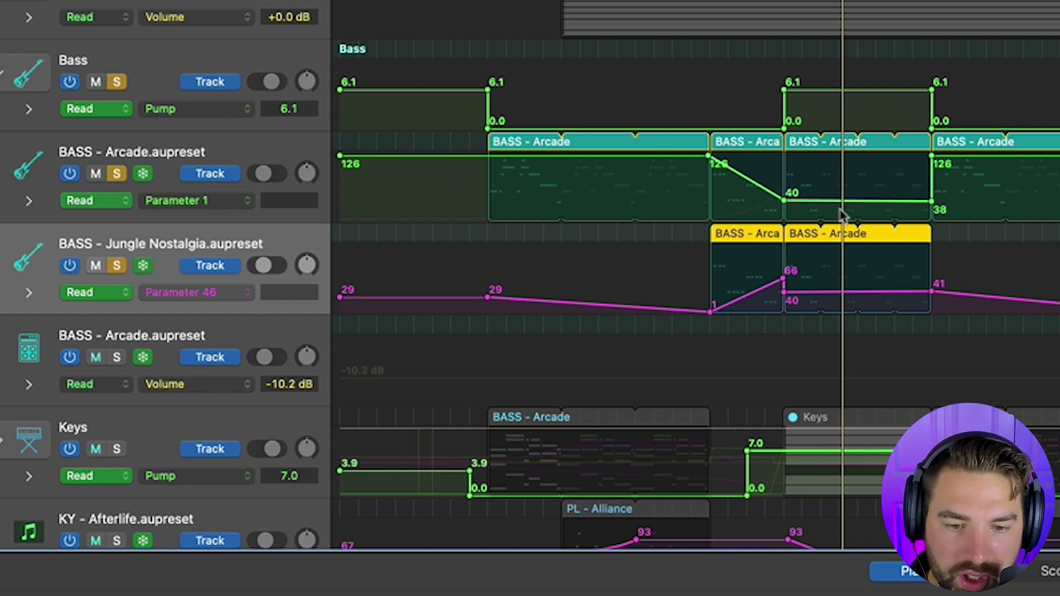
{"action": "left_click_drag", "start_coordinate": [727, 1], "coordinate": [709, 1]}
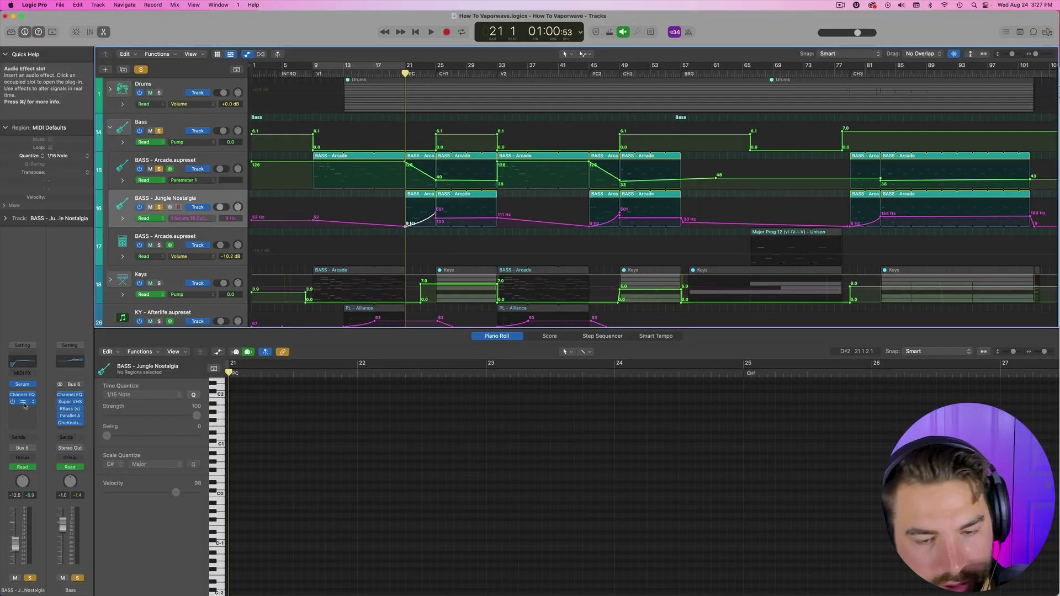
Open TAL-Chorus-LX on BASS - Jungle Nostalgia, audition the soloed track with the chorus switched back on, and close the plug-in
{"action": "left_click", "coordinate": [22, 401]}
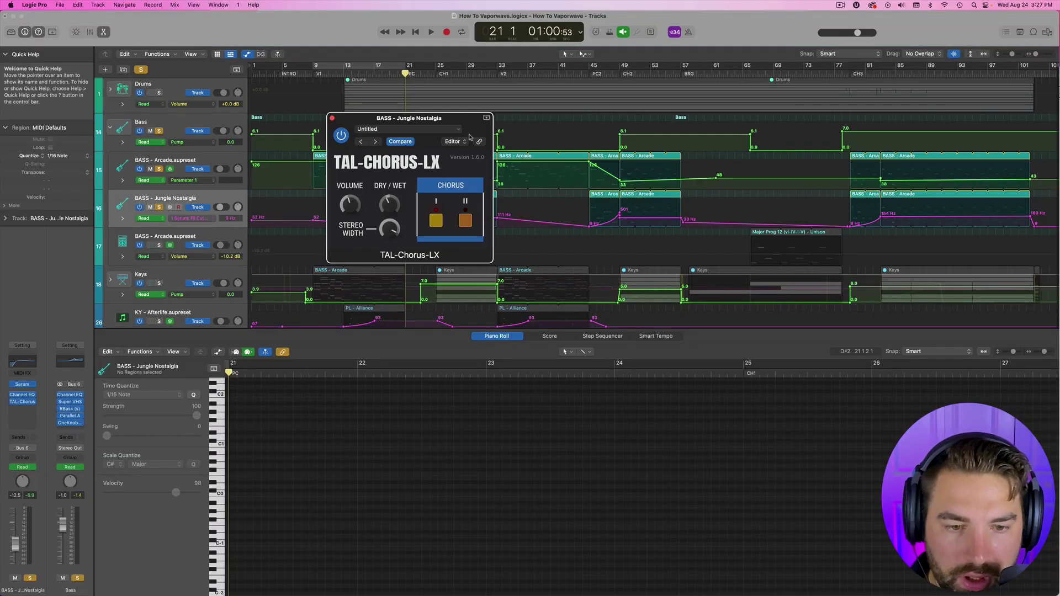
{"action": "left_click_drag", "start_coordinate": [425, 115], "coordinate": [564, 150]}
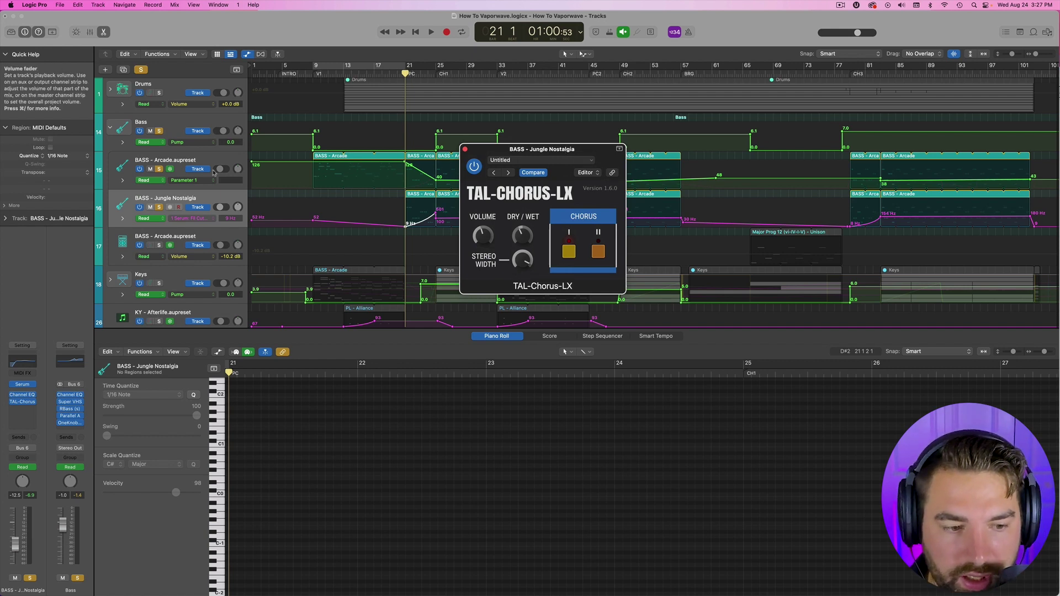
{"action": "left_click", "coordinate": [159, 207]}
{"action": "left_click", "coordinate": [159, 208]}
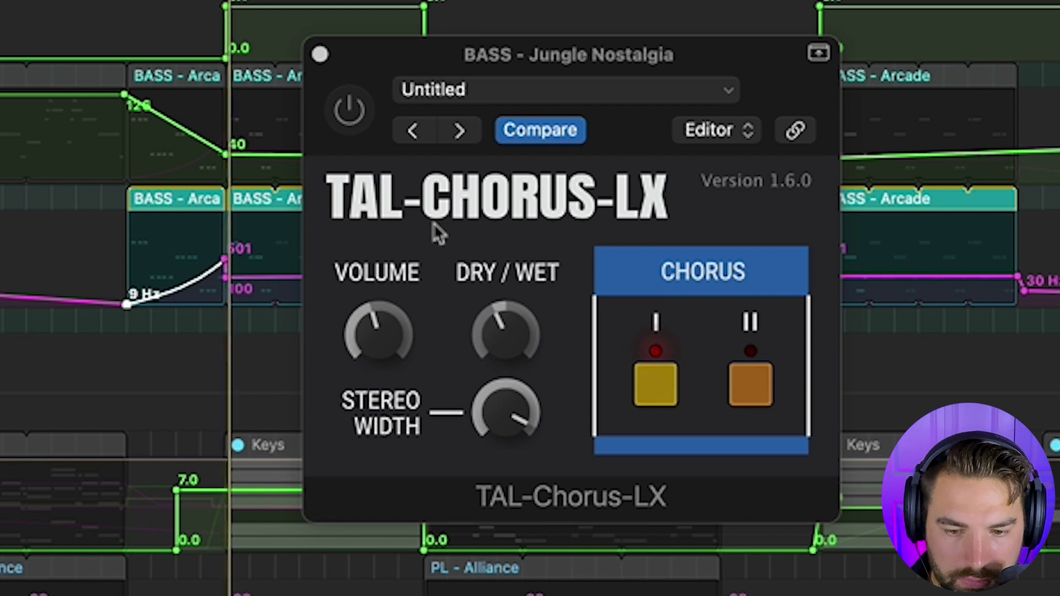
{"action": "left_click", "coordinate": [351, 109]}
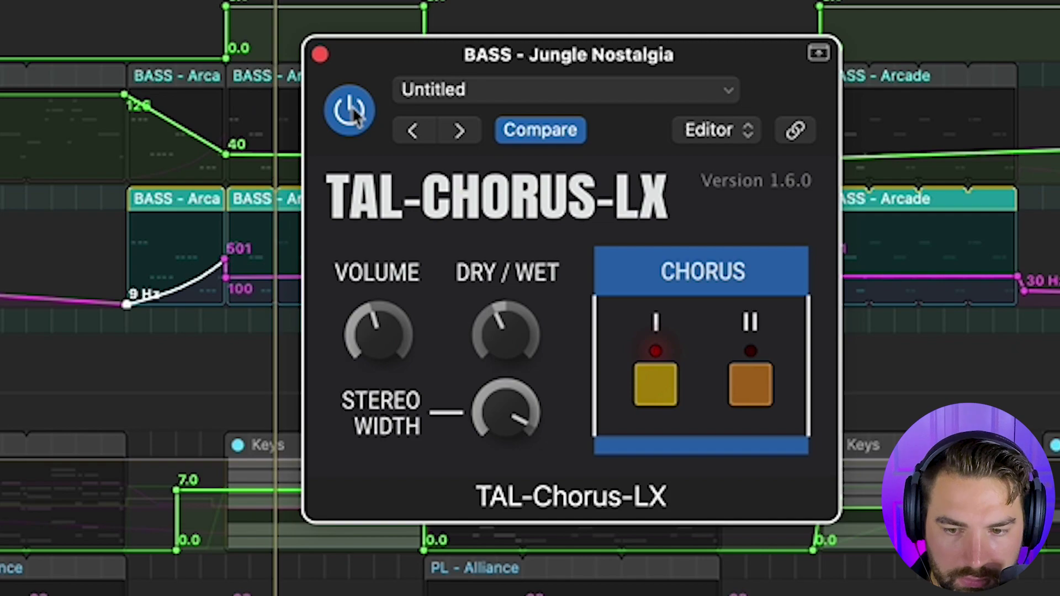
{"action": "left_click", "coordinate": [320, 55]}
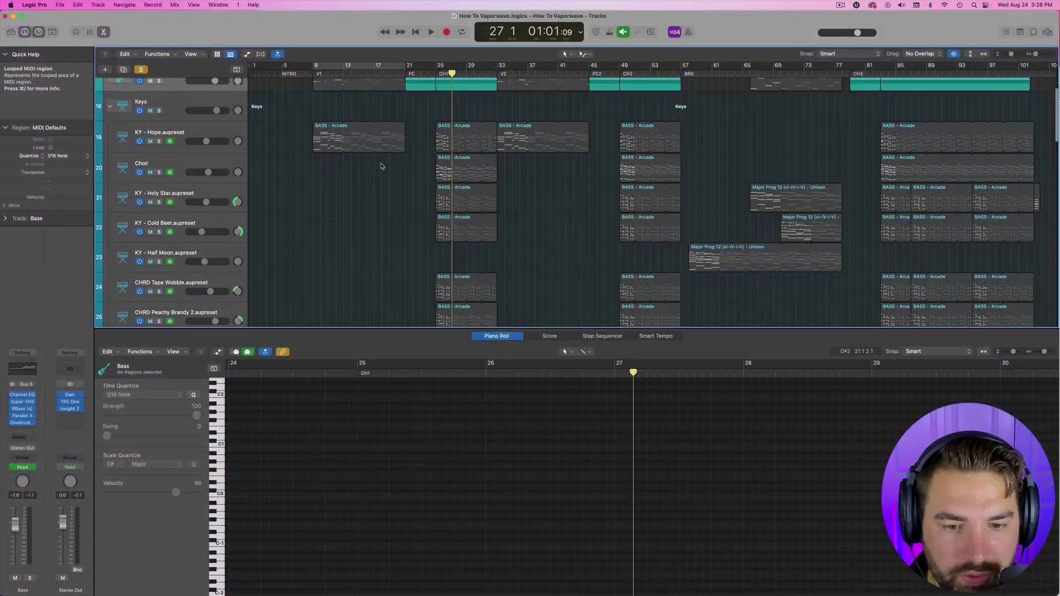
Enable cycling over verse 1 from bar 9 and show the KY - Hope verse region's chords in an enlarged piano roll
{"action": "scroll", "coordinate": [381, 163], "scroll_direction": "down", "scroll_amount": 5}
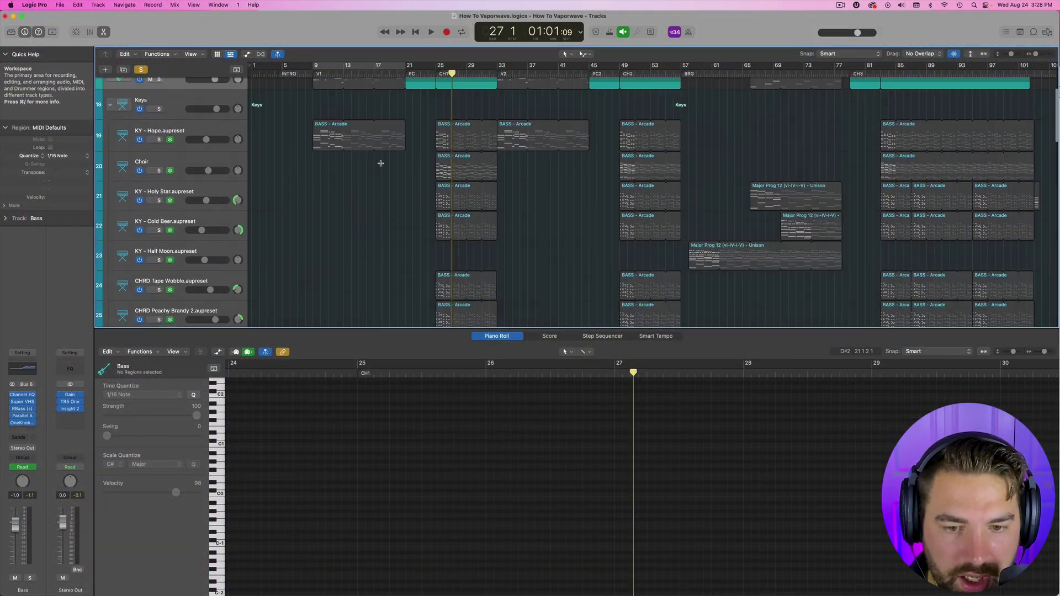
{"action": "scroll", "coordinate": [380, 163], "scroll_direction": "up", "scroll_amount": 5}
{"action": "left_click", "coordinate": [319, 72]}
{"action": "left_click", "coordinate": [312, 73]}
{"action": "left_click", "coordinate": [325, 65]}
{"action": "left_click", "coordinate": [326, 182]}
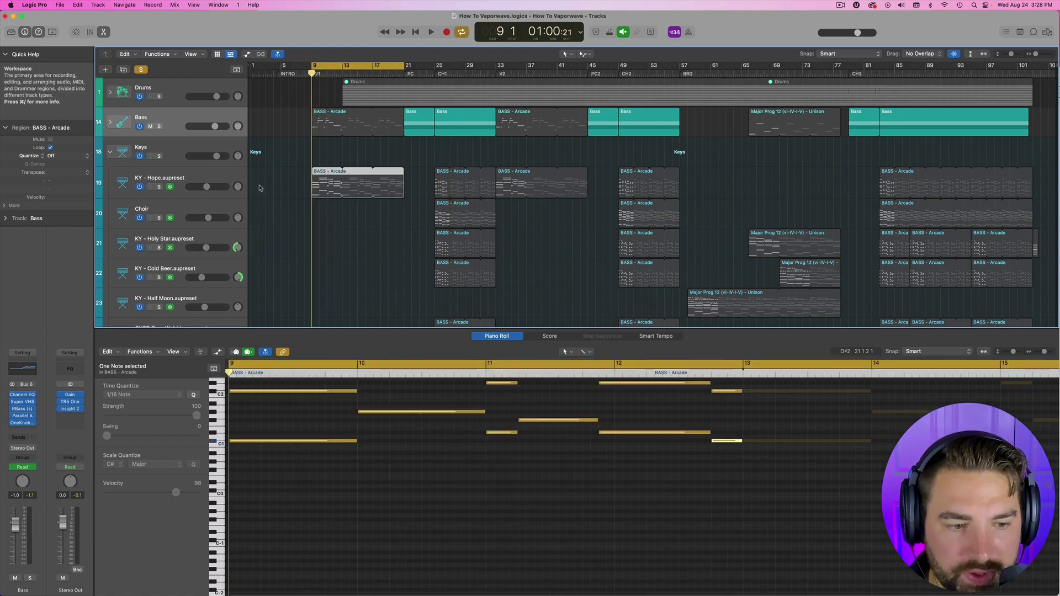
{"action": "left_click_drag", "start_coordinate": [423, 327], "coordinate": [423, 263]}
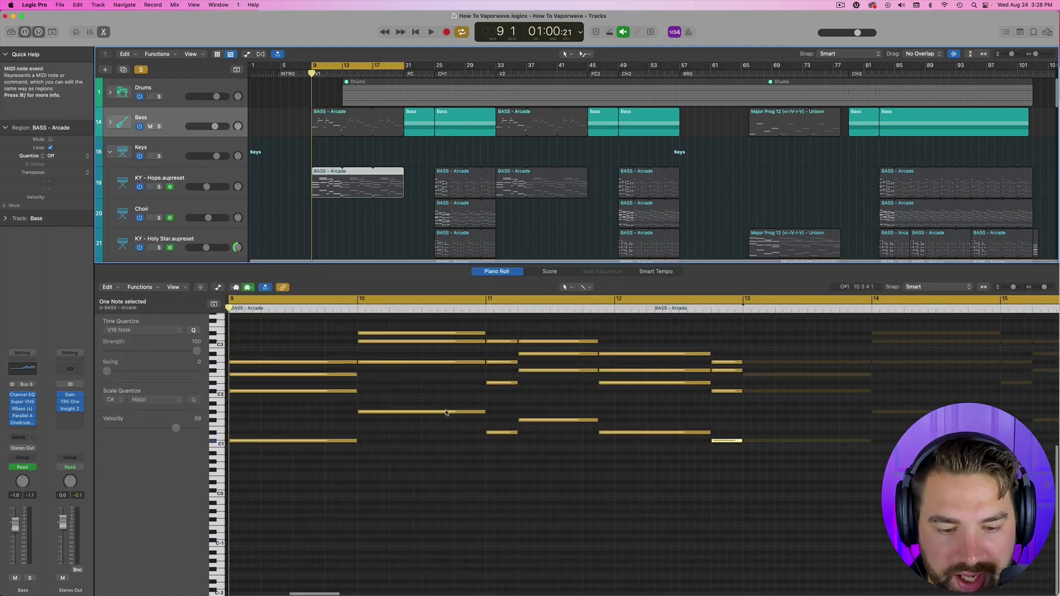
Select the Bass stack's verse 1 region and examine its main notes in the piano roll against the chords
{"action": "left_click", "coordinate": [329, 121]}
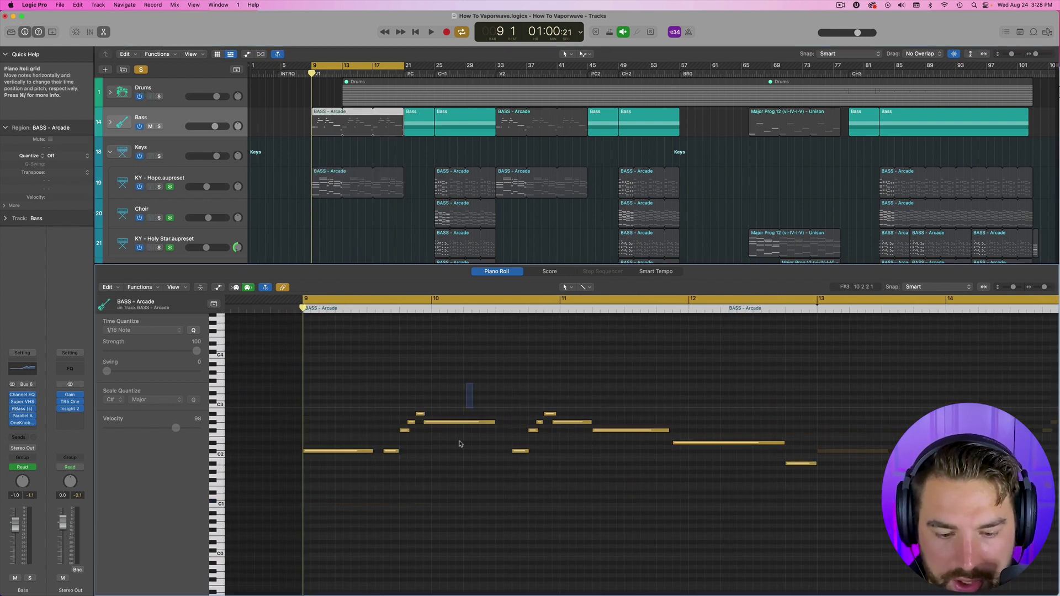
{"action": "left_click", "coordinate": [337, 451]}
{"action": "left_click_drag", "start_coordinate": [624, 402], "coordinate": [598, 468]}
{"action": "left_click_drag", "start_coordinate": [722, 426], "coordinate": [715, 469]}
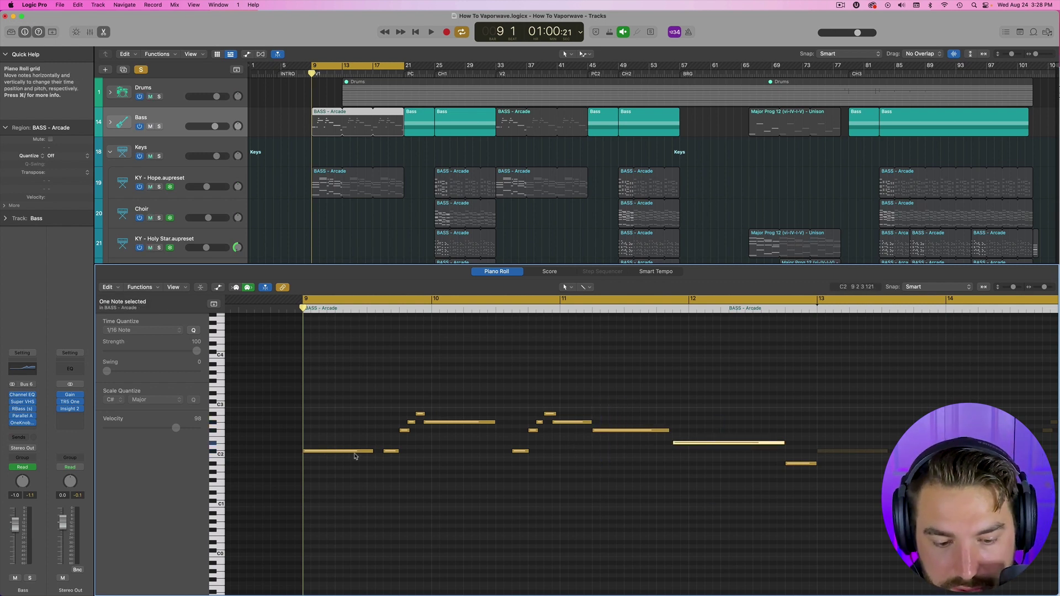
{"action": "left_click", "coordinate": [321, 452]}
{"action": "left_click_drag", "start_coordinate": [320, 453], "coordinate": [338, 491]}
{"action": "left_click", "coordinate": [505, 208]}
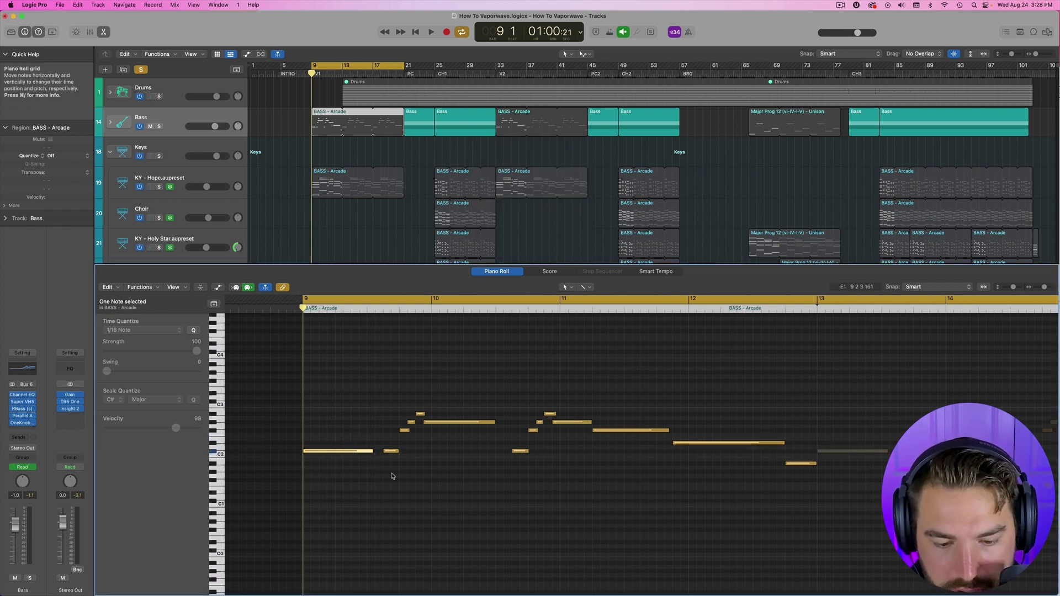
Pick out the long held notes from bar 10 to bar 12 in the Bass stack's verse 1 part
{"action": "left_click", "coordinate": [462, 422]}
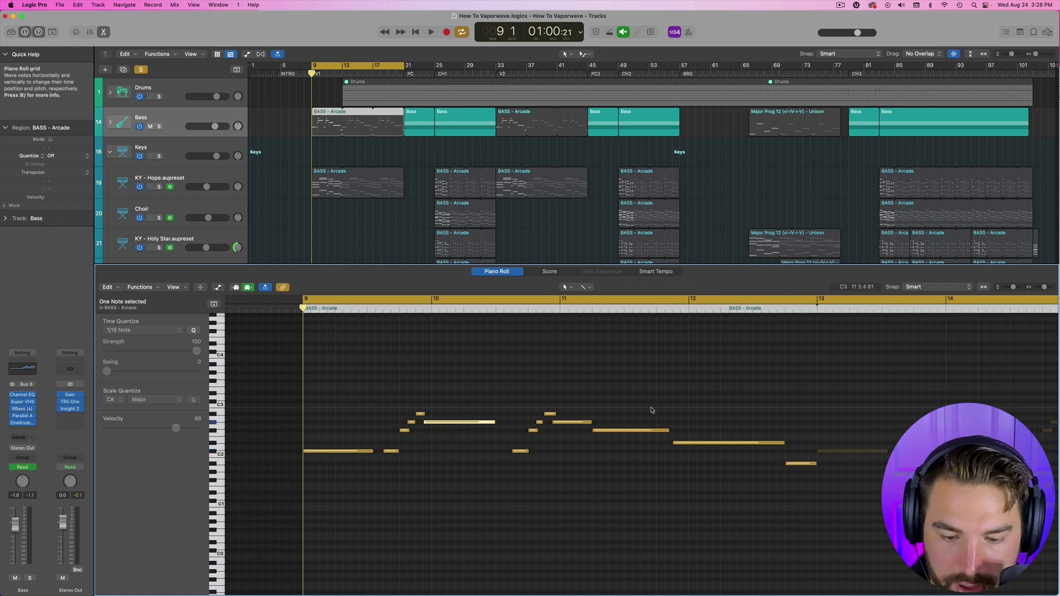
{"action": "left_click", "coordinate": [626, 430]}
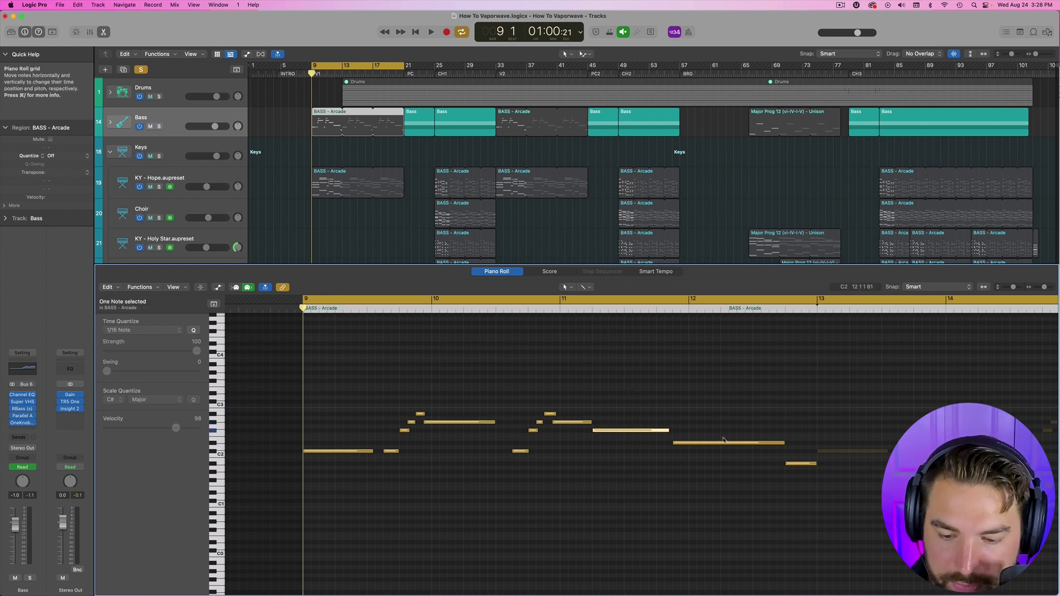
{"action": "left_click", "coordinate": [721, 442]}
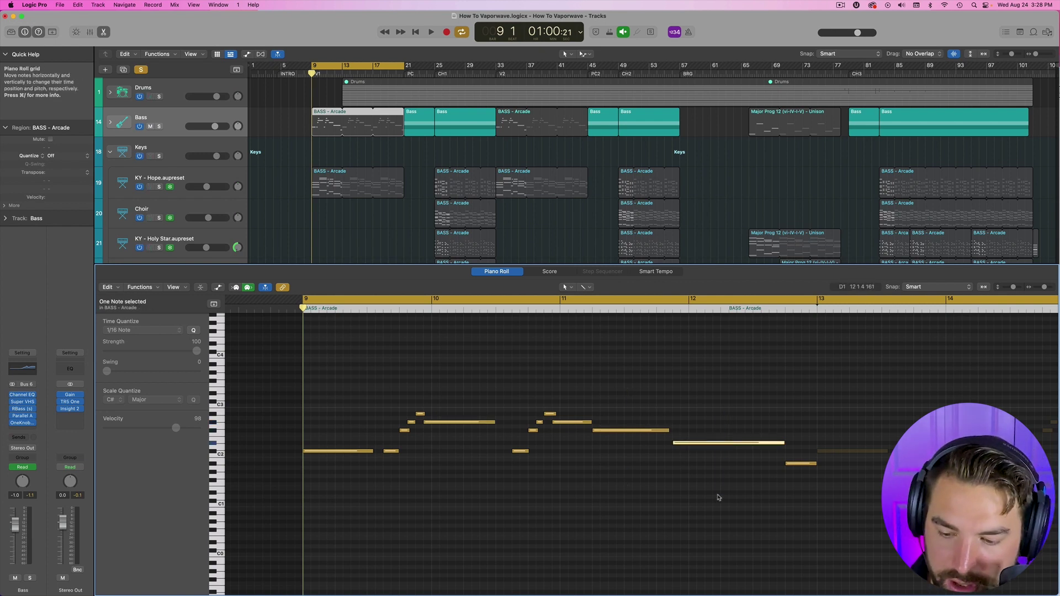
Show the KY - Hope verse 1 region's chords in the piano roll, then audition the track soloed from bar 9
{"action": "left_click", "coordinate": [358, 187]}
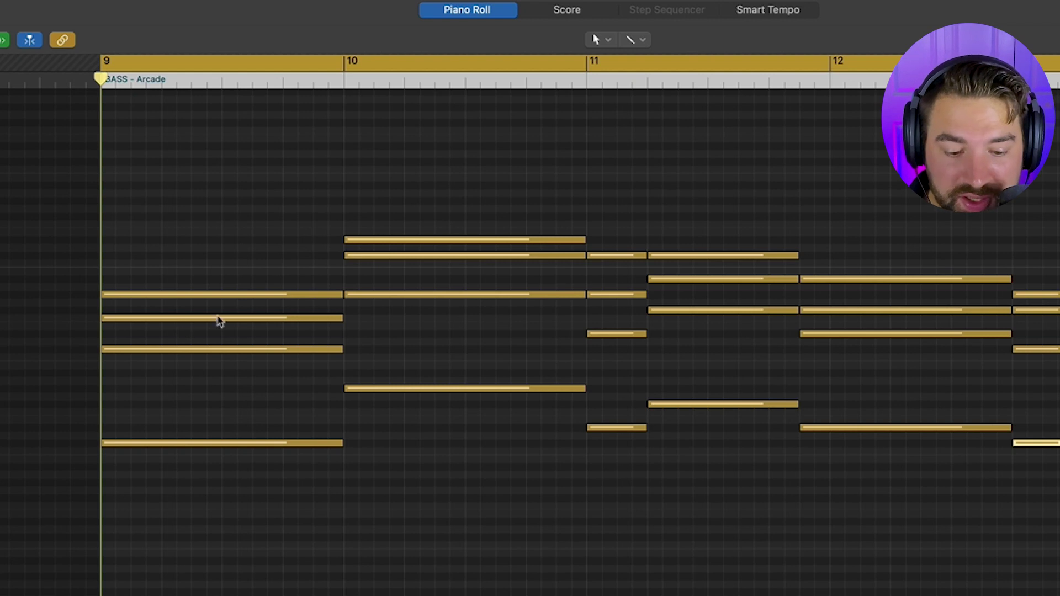
{"action": "mouse_move", "coordinate": [165, 355]}
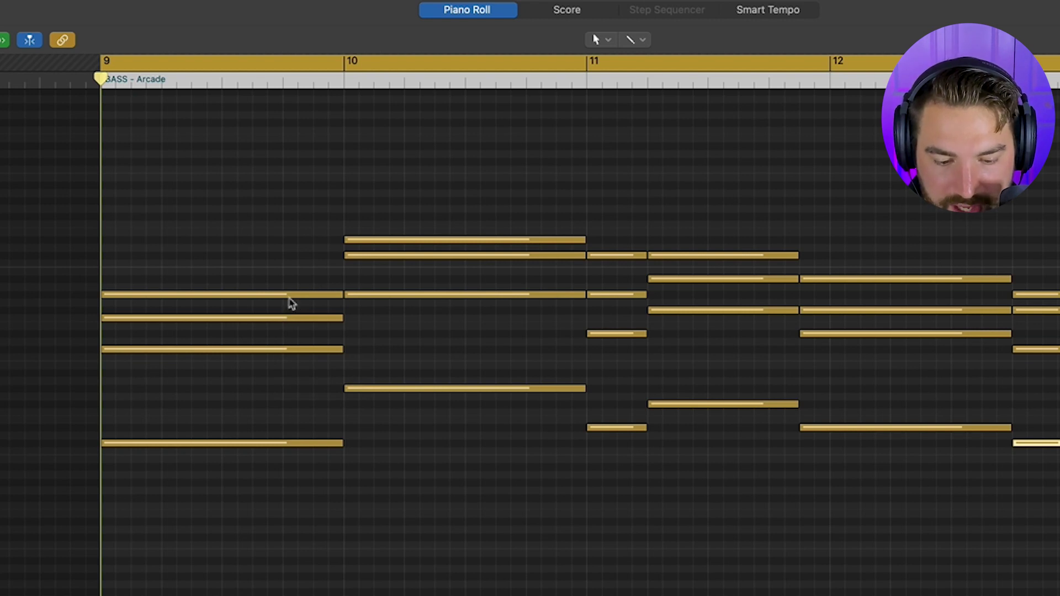
{"action": "mouse_move", "coordinate": [289, 298]}
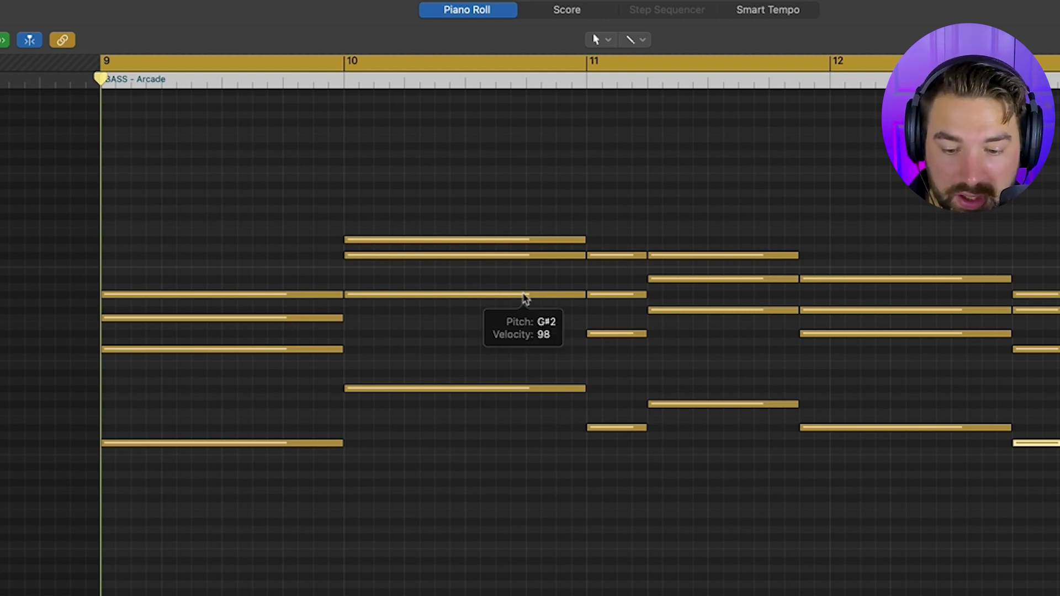
{"action": "key", "text": "s"}
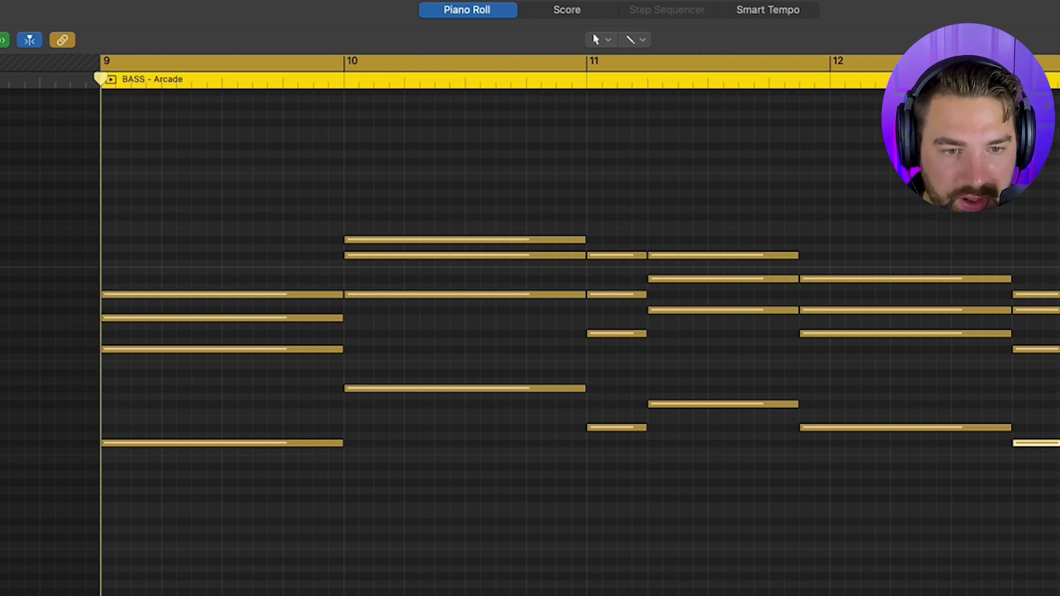
{"action": "key", "text": "space"}
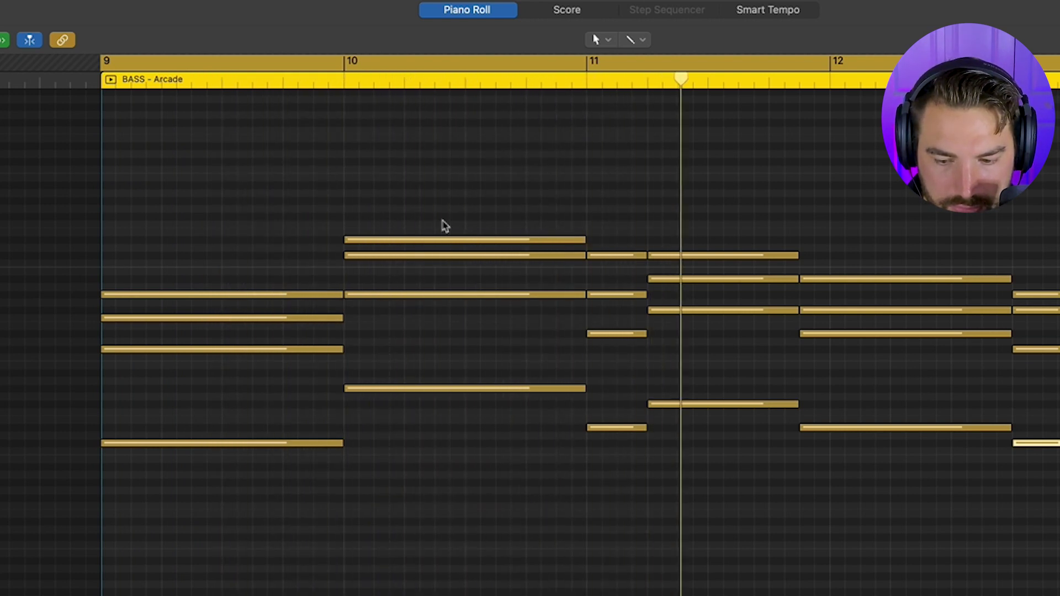
{"action": "scroll", "coordinate": [445, 226], "scroll_direction": "right", "scroll_amount": 3}
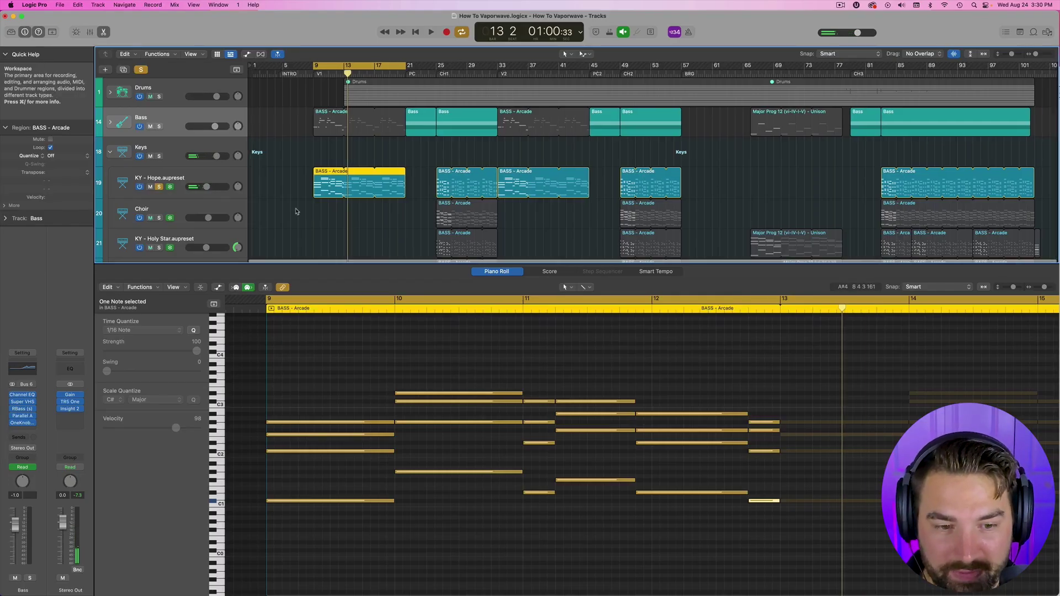
Open Super VHS on the KY - Hope track and raise its Static amount to about the middle
{"action": "left_click", "coordinate": [190, 176]}
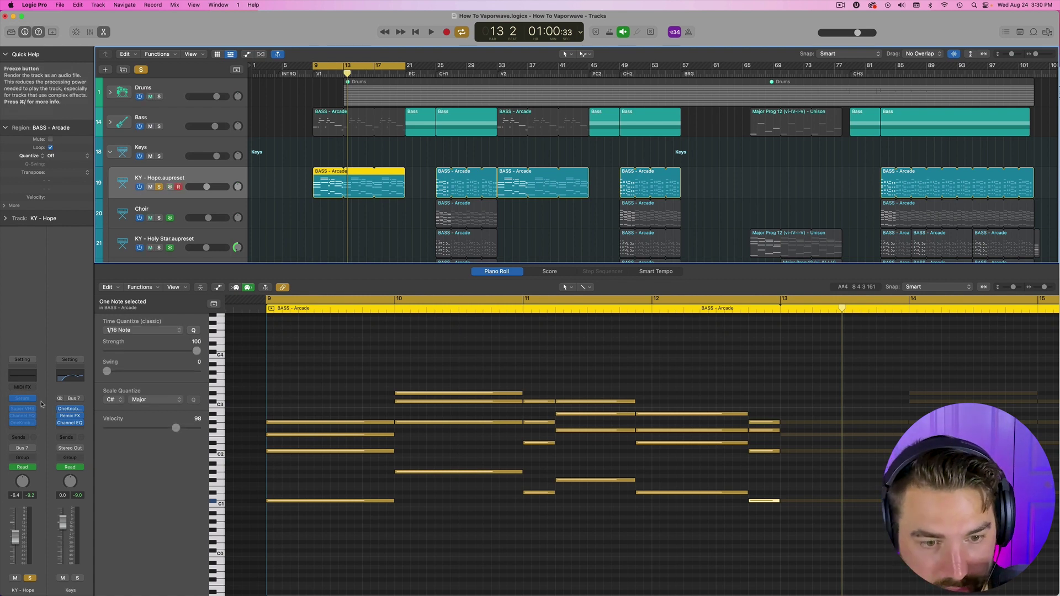
{"action": "left_click", "coordinate": [22, 408]}
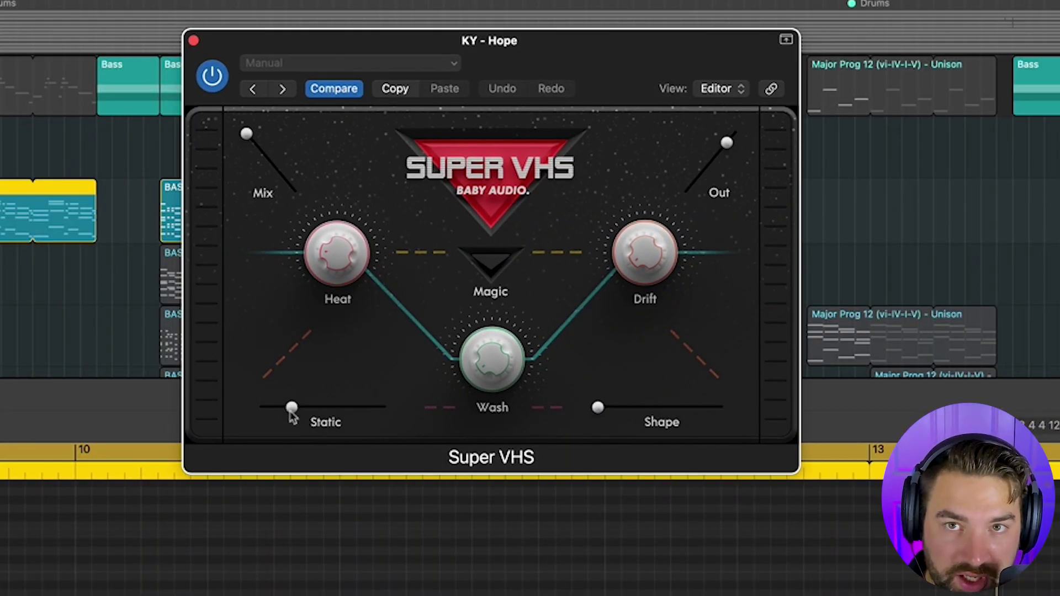
{"action": "left_click_drag", "start_coordinate": [292, 407], "coordinate": [321, 407]}
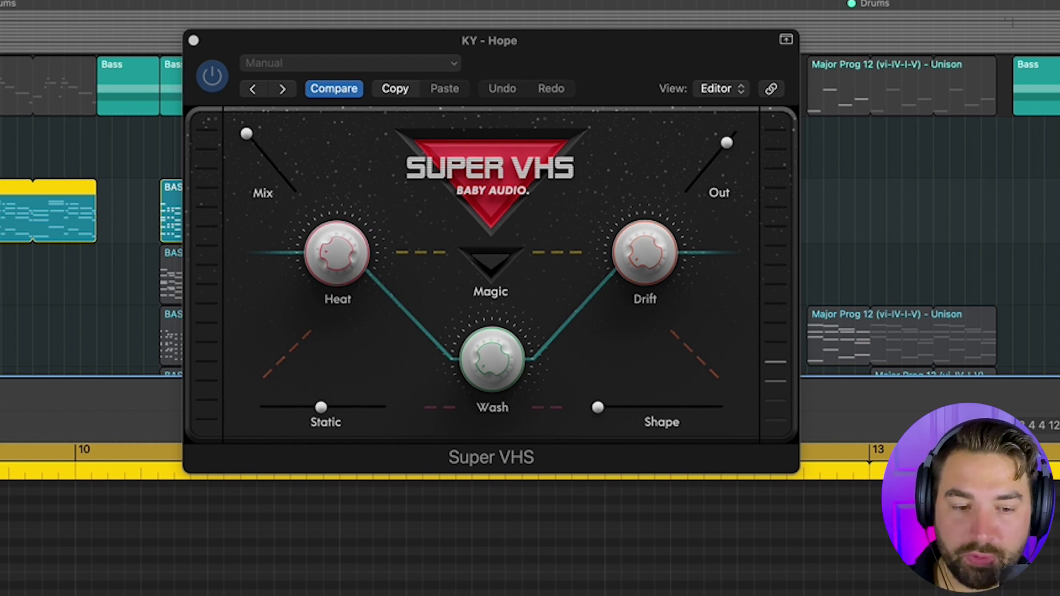
{"action": "left_click_drag", "start_coordinate": [558, 65], "coordinate": [660, 0]}
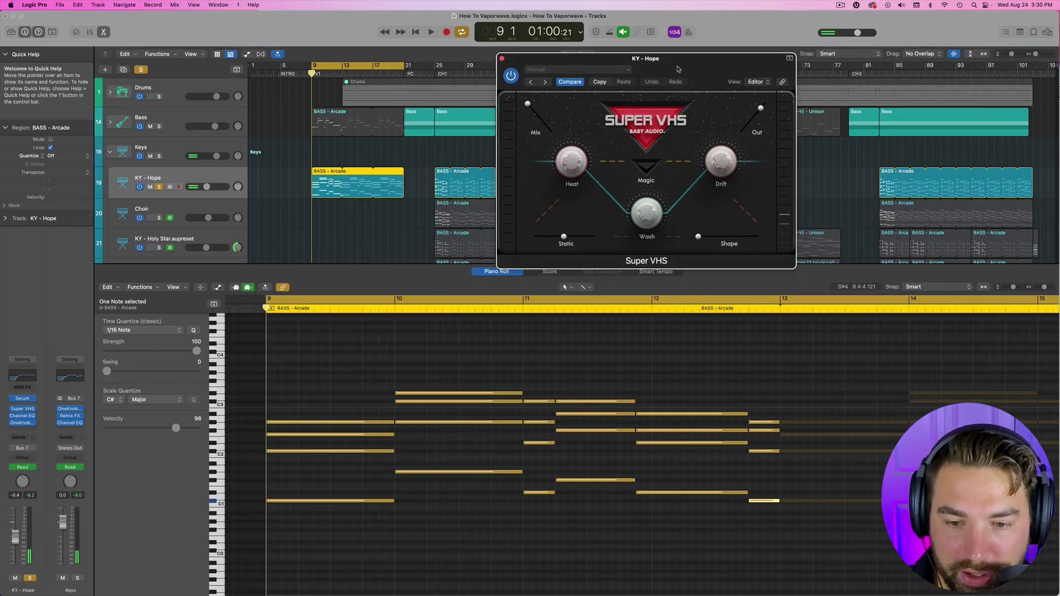
{"action": "mouse_move", "coordinate": [678, 69]}
{"action": "left_mouse_down"}
{"action": "mouse_move", "coordinate": [640, 57]}
{"action": "mouse_move", "coordinate": [667, 80]}
{"action": "mouse_move", "coordinate": [691, 75]}
{"action": "mouse_move", "coordinate": [677, 59]}
{"action": "left_mouse_up"}
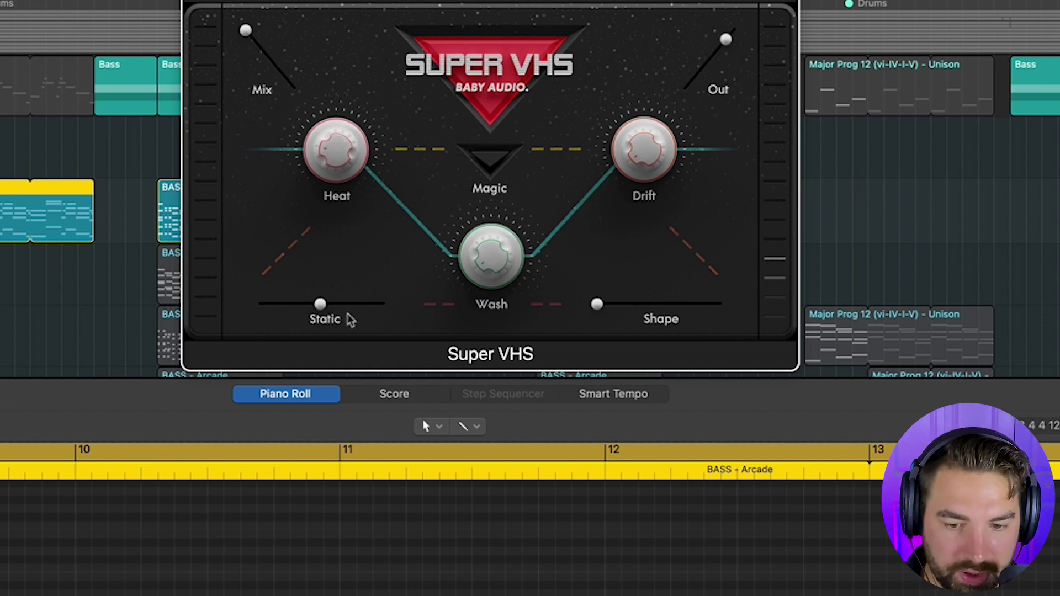
Show the track automation, move KY - Hope's curve point near the end of verse 1 to 46.80 at bar 21, and audition it
{"action": "key", "text": "a"}
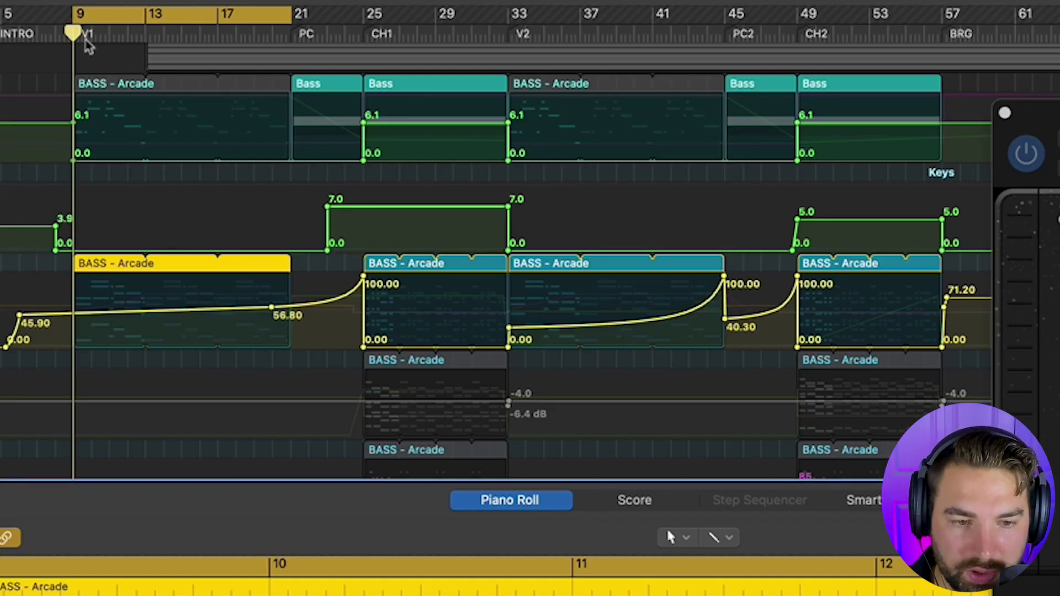
{"action": "left_click_drag", "start_coordinate": [72, 33], "coordinate": [254, 34]}
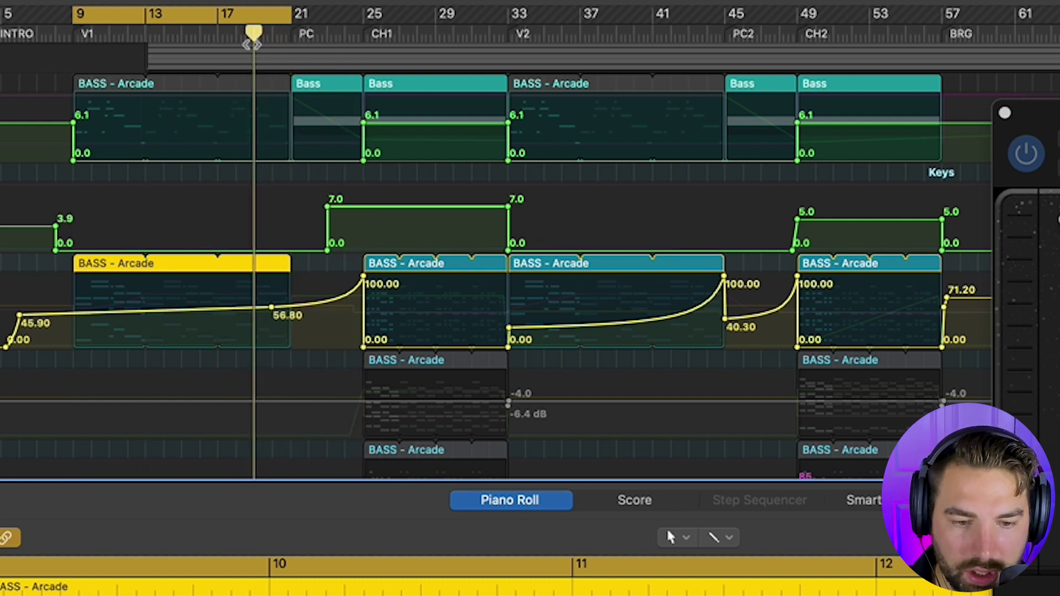
{"action": "left_click", "coordinate": [271, 310]}
{"action": "left_click_drag", "start_coordinate": [272, 311], "coordinate": [290, 314]}
{"action": "key", "text": "space"}
{"action": "left_click_drag", "start_coordinate": [358, 35], "coordinate": [301, 50]}
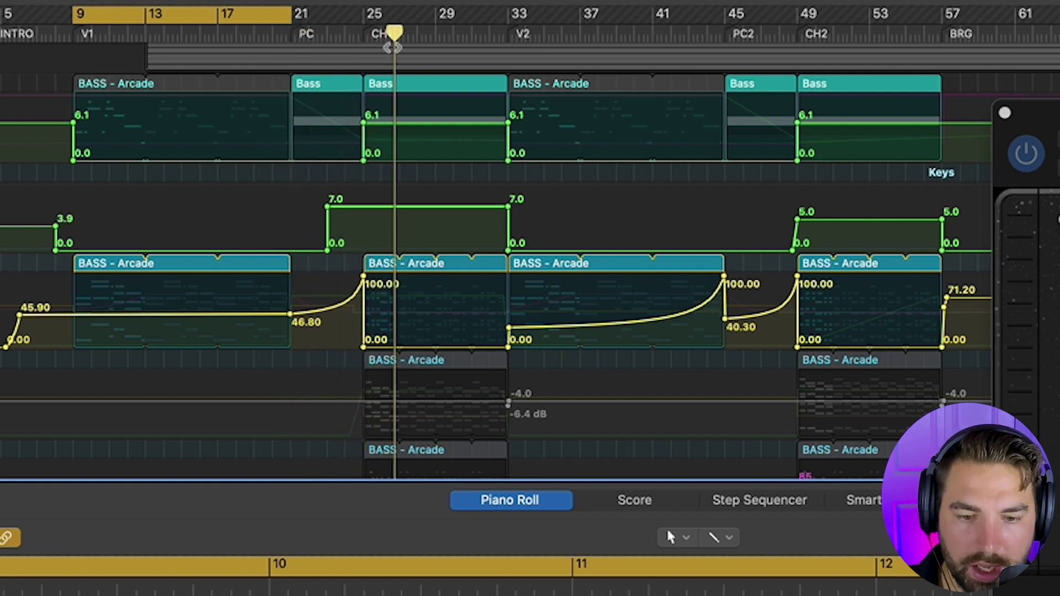
Set KY - Hope's automation over the start of the bridge to 65.00, and close Super VHS with the automation hidden
{"action": "left_click_drag", "start_coordinate": [497, 54], "coordinate": [1042, 32]}
{"action": "key", "text": "super+Tab"}
{"action": "mouse_move", "coordinate": [725, 44]}
{"action": "left_mouse_down"}
{"action": "mouse_move", "coordinate": [644, 46]}
{"action": "mouse_move", "coordinate": [726, 52]}
{"action": "left_mouse_up"}
{"action": "mouse_move", "coordinate": [308, 66]}
{"action": "left_mouse_down"}
{"action": "mouse_move", "coordinate": [381, 66]}
{"action": "mouse_move", "coordinate": [249, 66]}
{"action": "mouse_move", "coordinate": [300, 66]}
{"action": "left_mouse_up"}
{"action": "left_click_drag", "start_coordinate": [212, 326], "coordinate": [350, 329]}
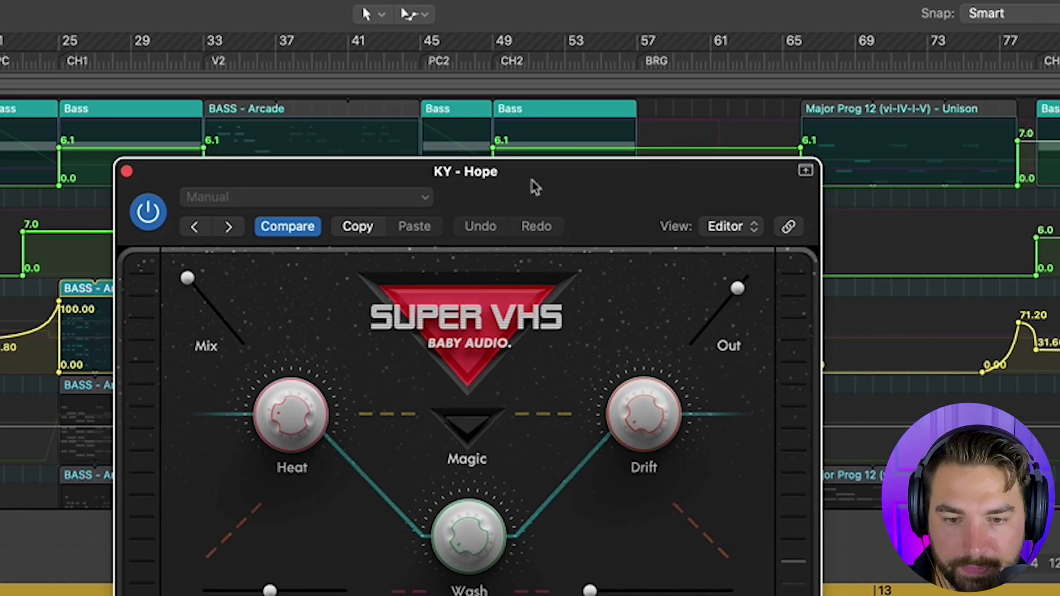
{"action": "left_click_drag", "start_coordinate": [532, 179], "coordinate": [551, 74]}
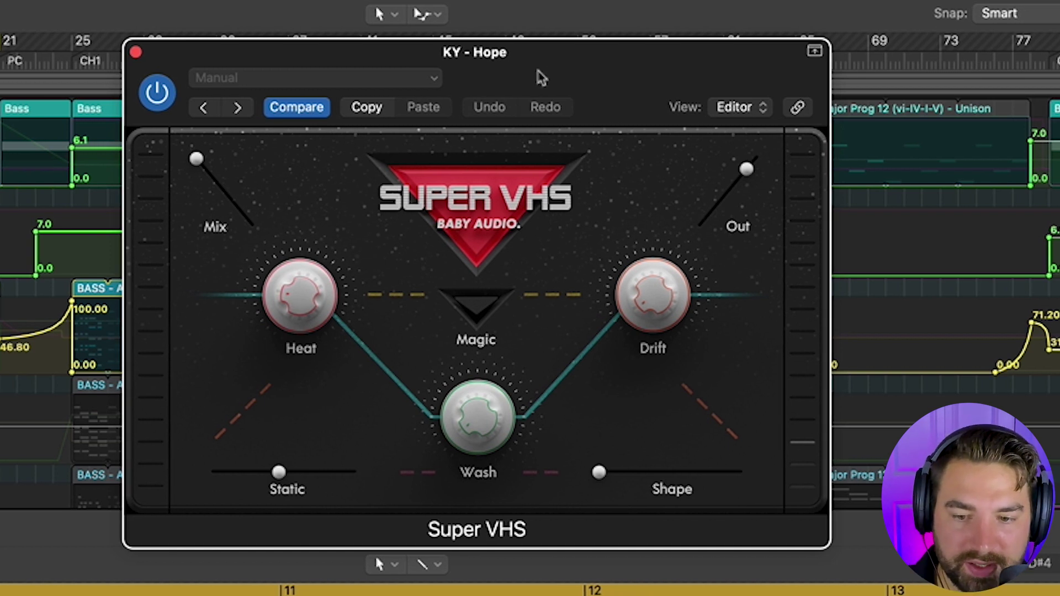
{"action": "left_click", "coordinate": [137, 53]}
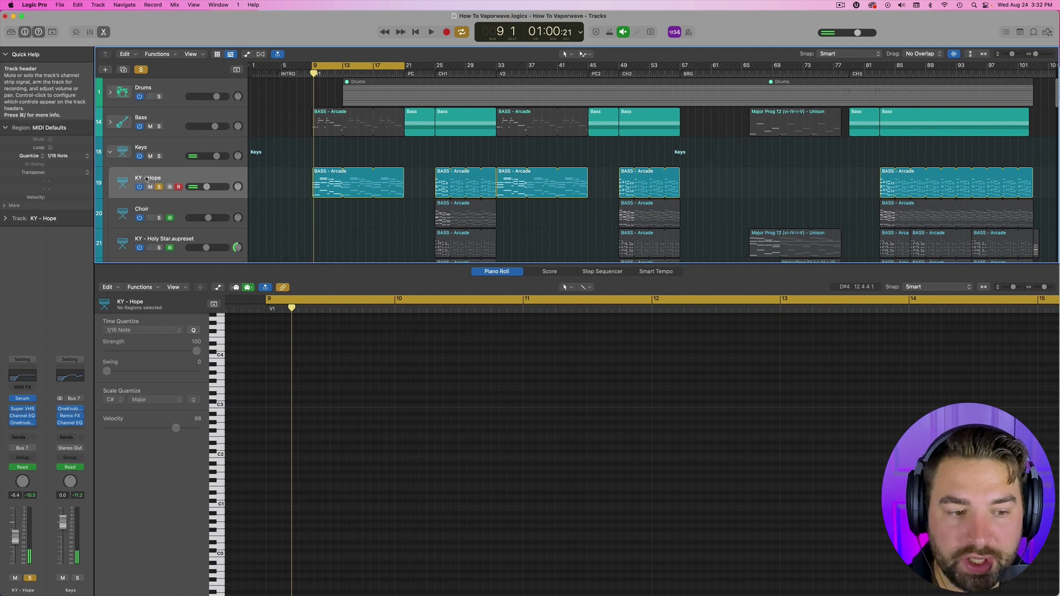
Look through the tracks in the Keys stack, highlighting CHRD Tape Wobble and CHRD Peachy Brandy 2, and compare where their regions occur
{"action": "scroll", "coordinate": [146, 179], "scroll_direction": "down", "scroll_amount": 3}
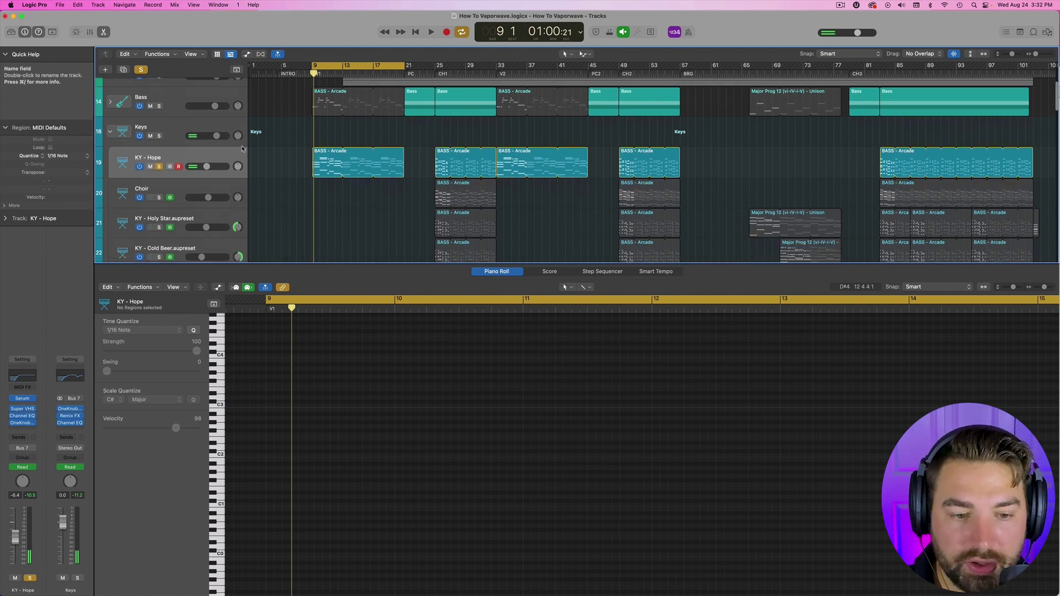
{"action": "scroll", "coordinate": [155, 187], "scroll_direction": "up", "scroll_amount": 3}
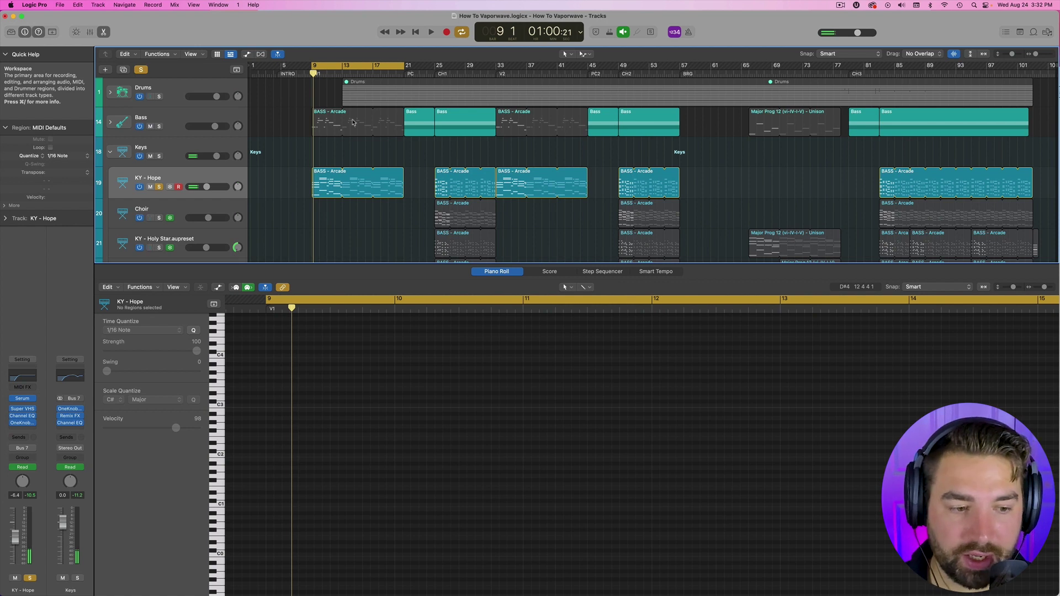
{"action": "scroll", "coordinate": [353, 122], "scroll_direction": "down", "scroll_amount": 3}
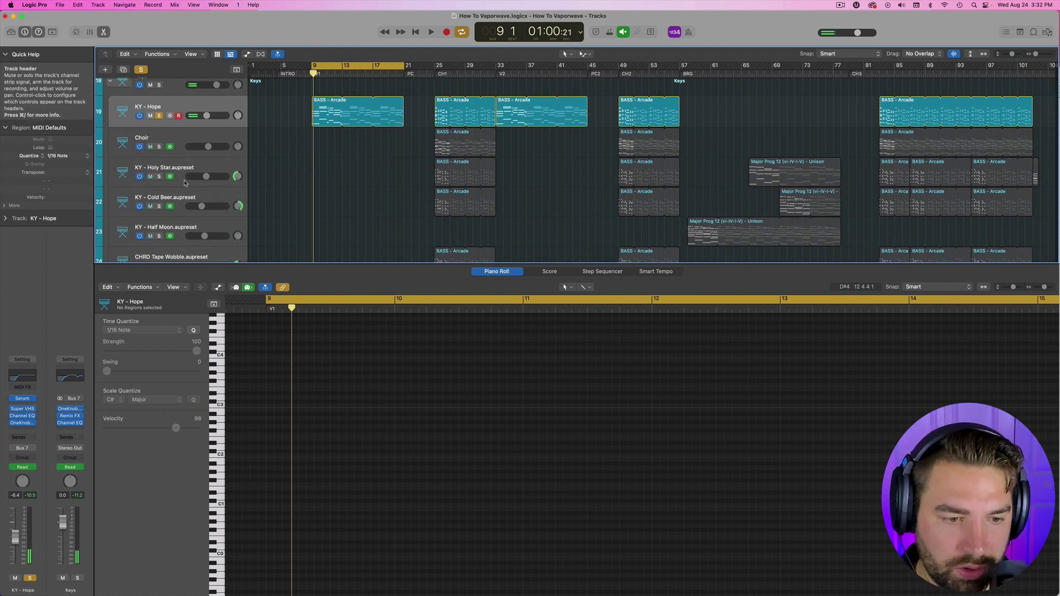
{"action": "scroll", "coordinate": [179, 225], "scroll_direction": "down", "scroll_amount": 1}
{"action": "scroll", "coordinate": [178, 225], "scroll_direction": "down", "scroll_amount": 2}
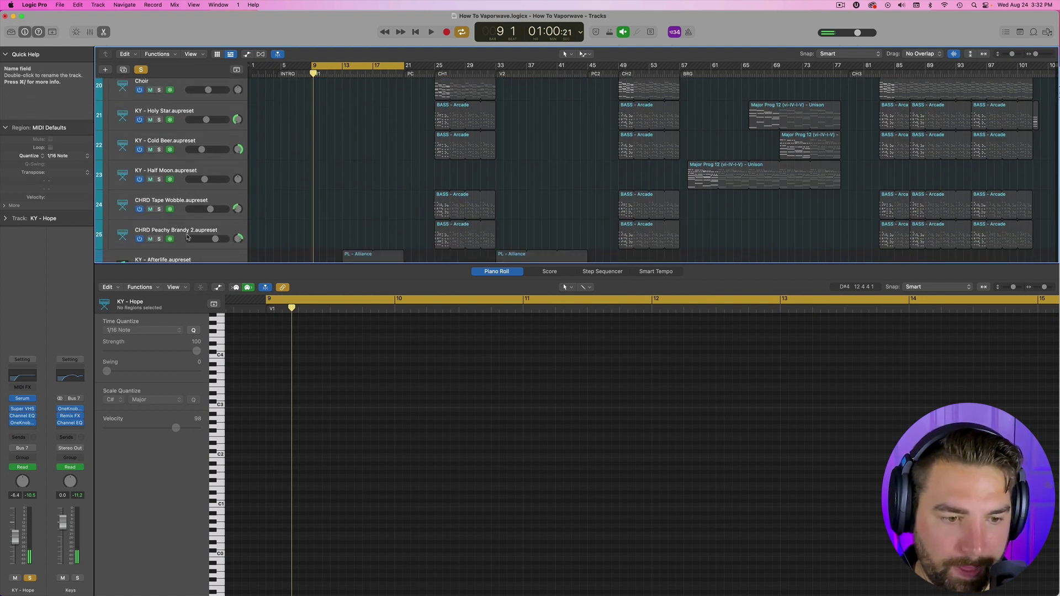
{"action": "left_click", "coordinate": [182, 205]}
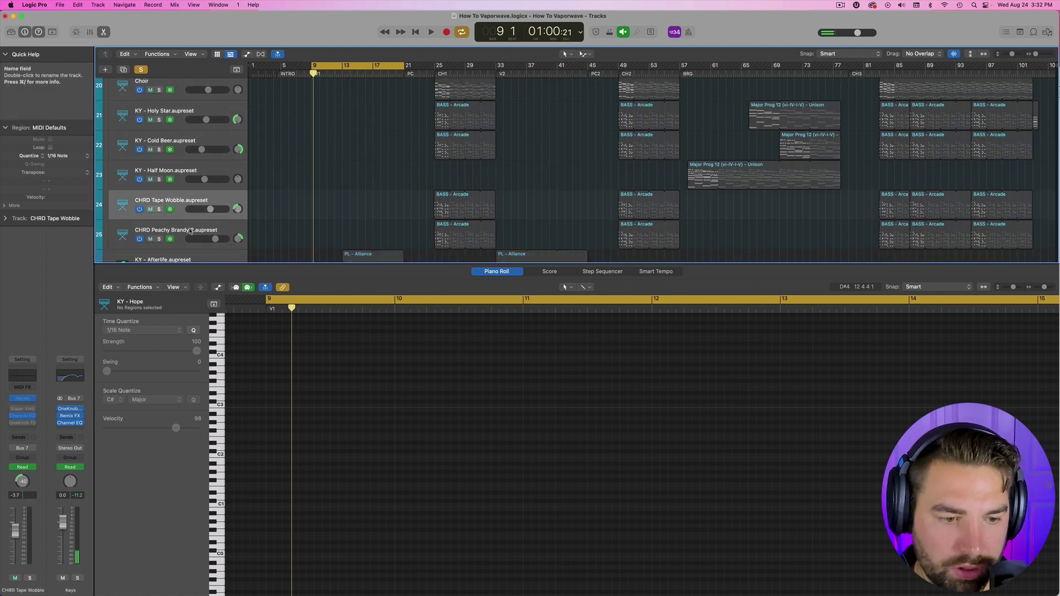
{"action": "left_click", "coordinate": [182, 230]}
{"action": "left_click", "coordinate": [185, 206]}
{"action": "left_click", "coordinate": [184, 225]}
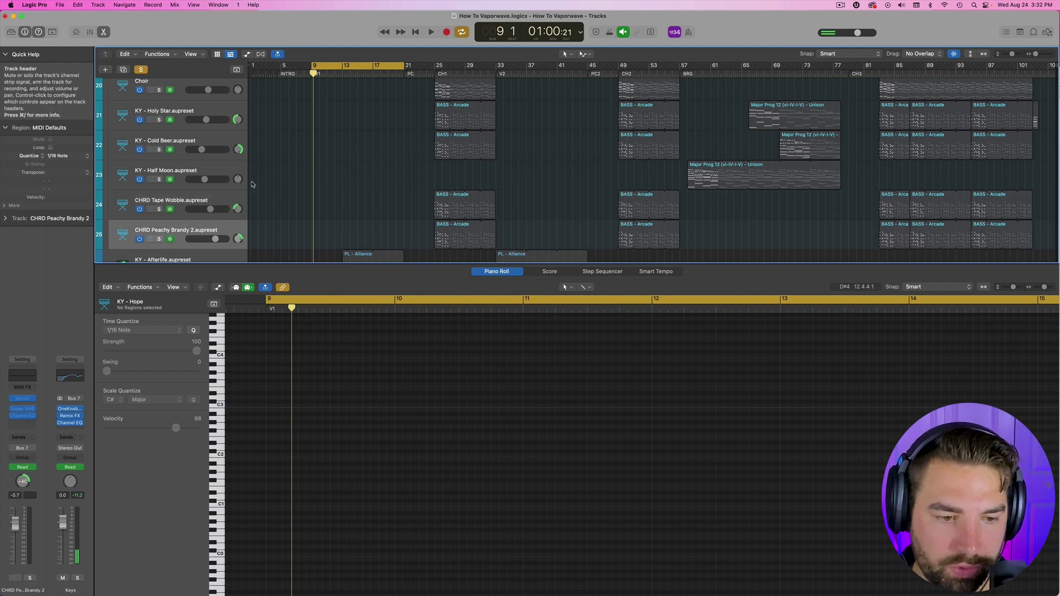
{"action": "scroll", "coordinate": [326, 184], "scroll_direction": "up", "scroll_amount": 4}
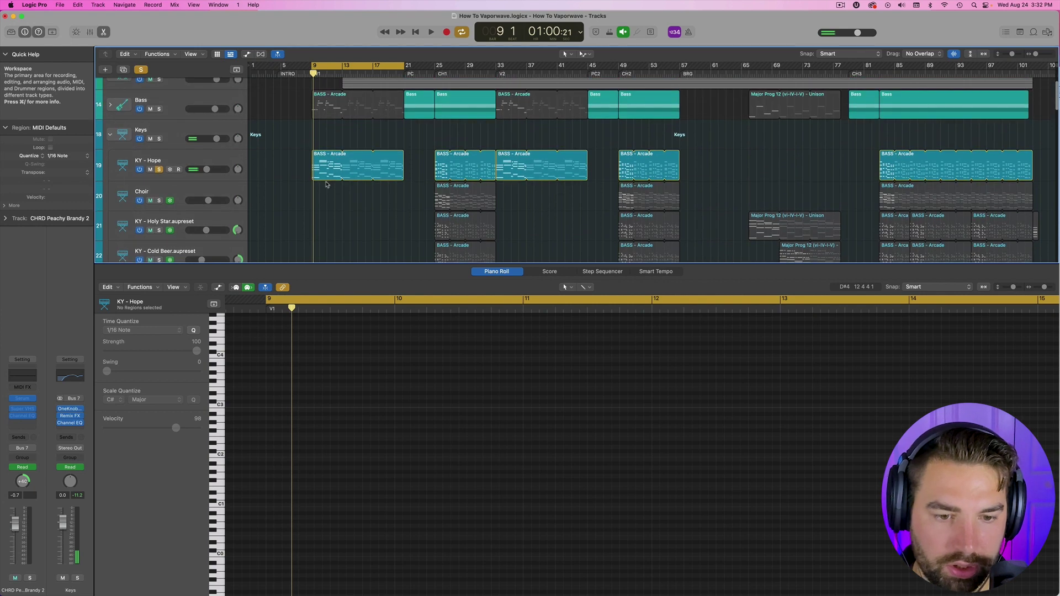
{"action": "scroll", "coordinate": [326, 184], "scroll_direction": "down", "scroll_amount": 3}
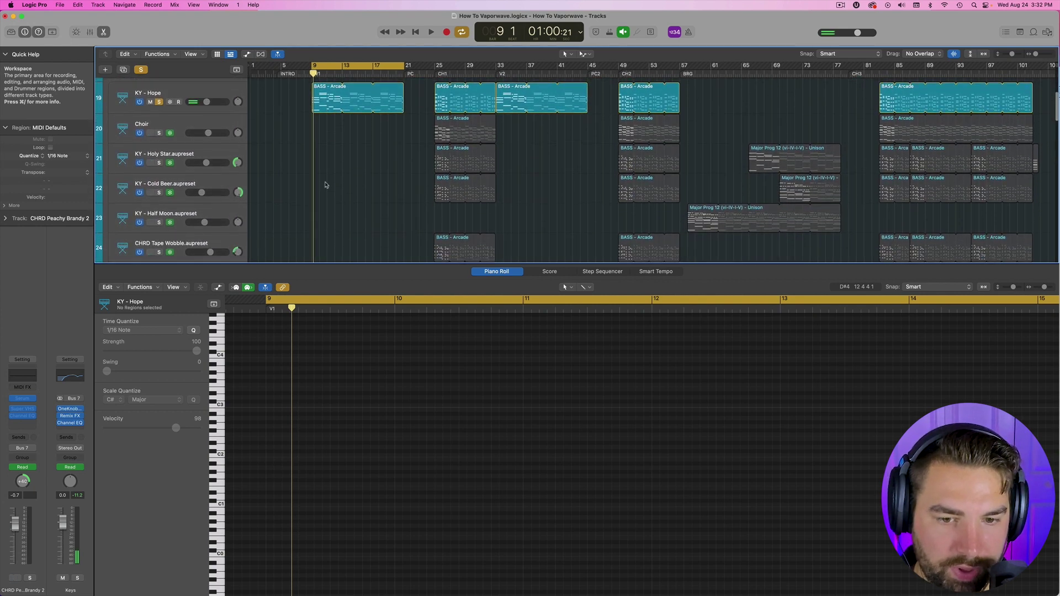
{"action": "scroll", "coordinate": [325, 185], "scroll_direction": "up", "scroll_amount": 3}
Set the cycle range to chorus 1, bars 25 to 33, and play the soloed KY - Hope track from its start
{"action": "left_click_drag", "start_coordinate": [439, 67], "coordinate": [501, 72]}
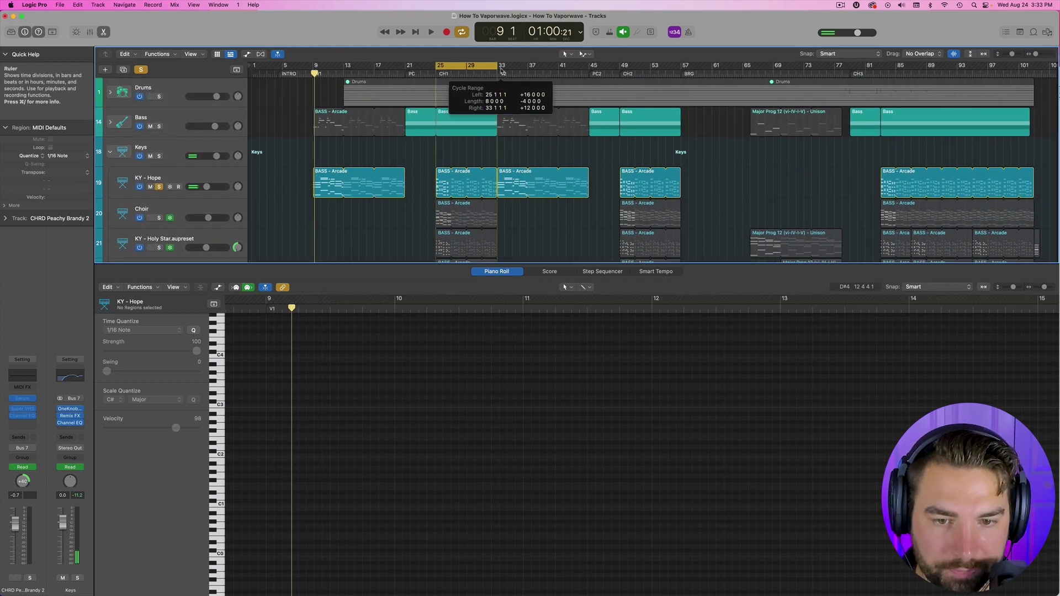
{"action": "left_click", "coordinate": [434, 73]}
{"action": "scroll", "coordinate": [460, 139], "scroll_direction": "down", "scroll_amount": 1}
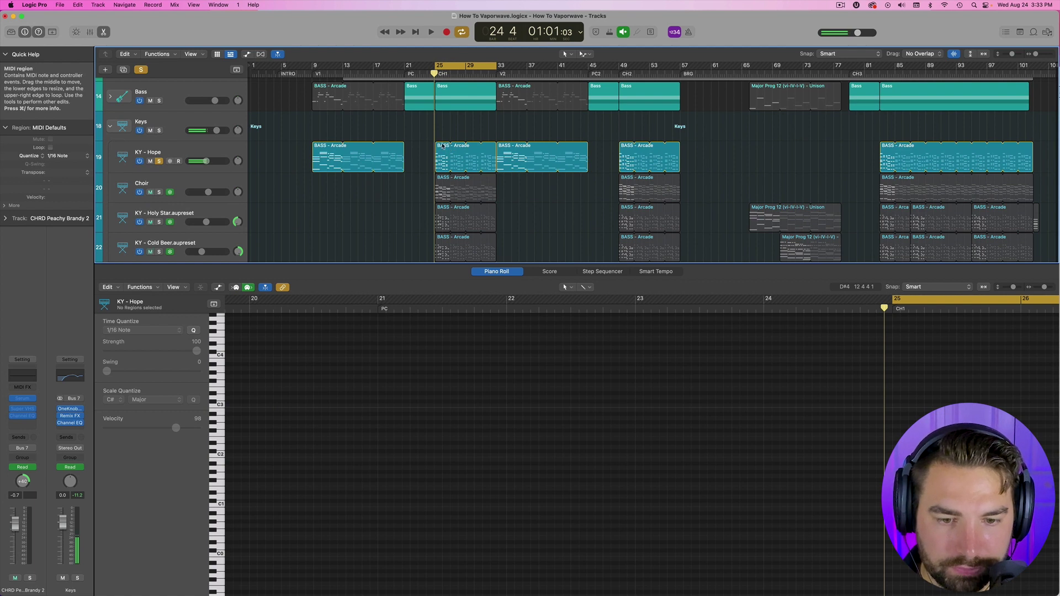
{"action": "left_click", "coordinate": [438, 73]}
{"action": "left_click", "coordinate": [487, 123]}
{"action": "left_click", "coordinate": [435, 73]}
{"action": "key", "text": "space"}
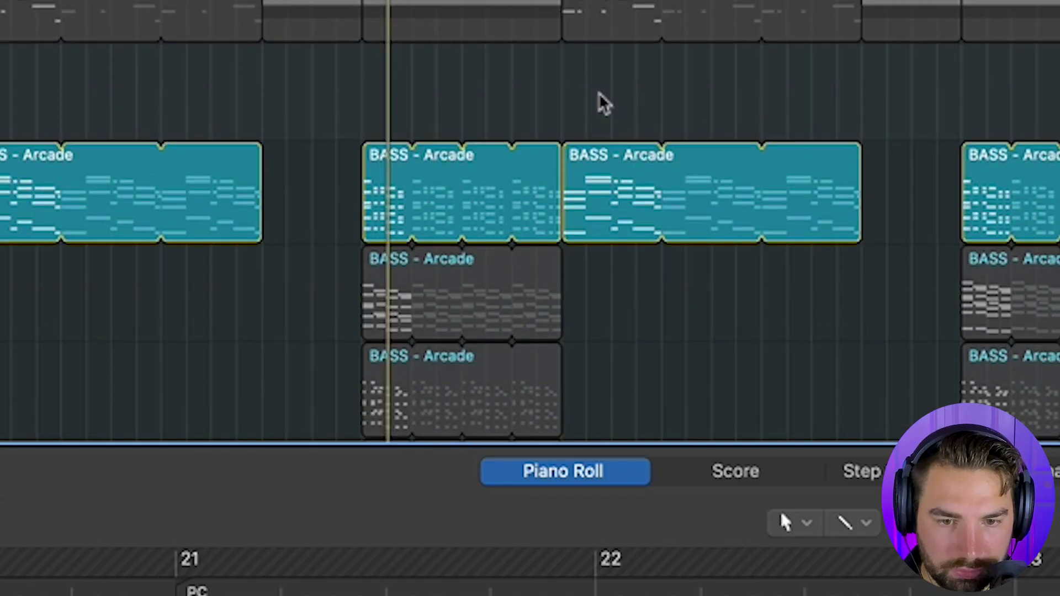
{"action": "scroll", "coordinate": [499, 128], "scroll_direction": "down", "scroll_amount": 1}
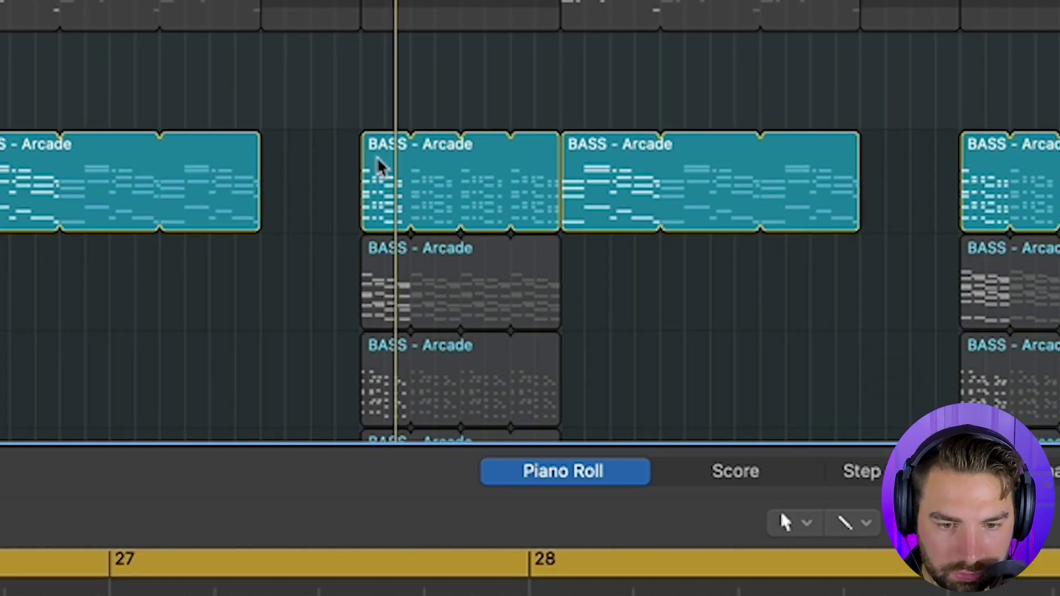
Show the chorus 1 regions of KY - Hope and Choir in the piano roll and compare their chord notes and rhythm
{"action": "left_click", "coordinate": [376, 158]}
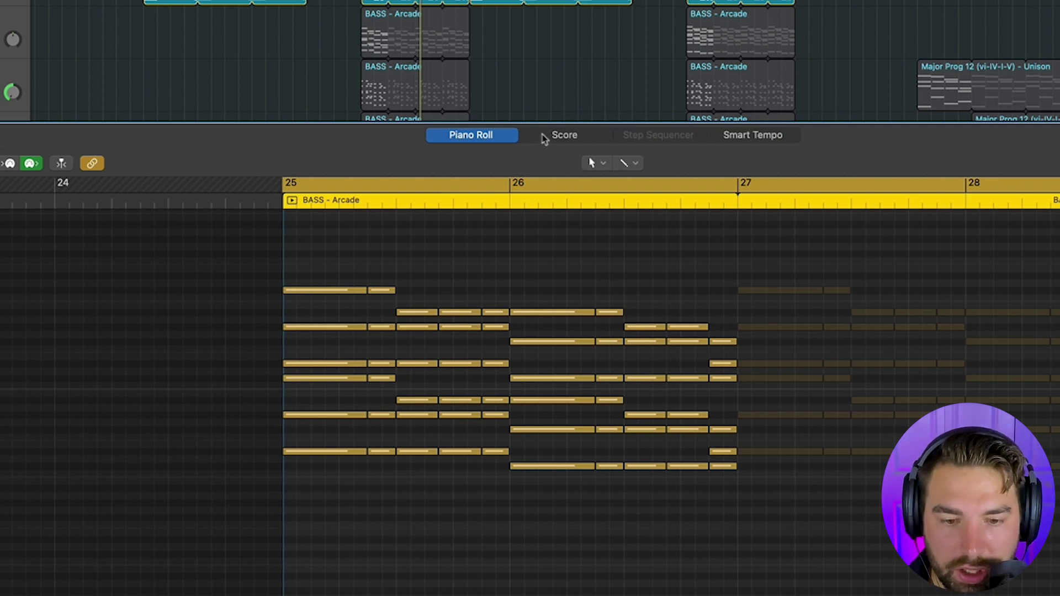
{"action": "scroll", "coordinate": [502, 42], "scroll_direction": "down", "scroll_amount": 2}
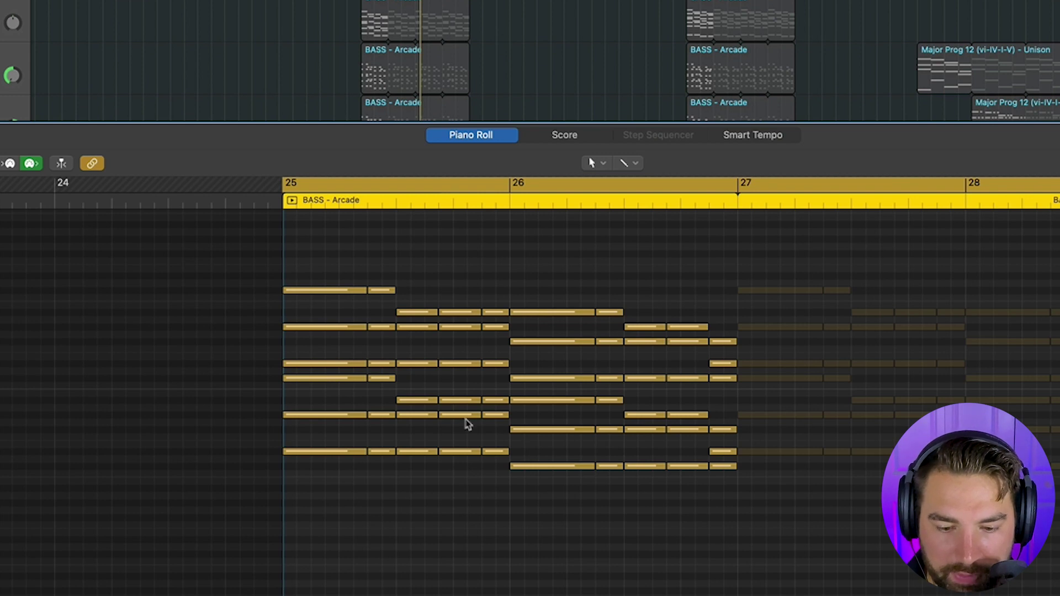
{"action": "mouse_move", "coordinate": [459, 418]}
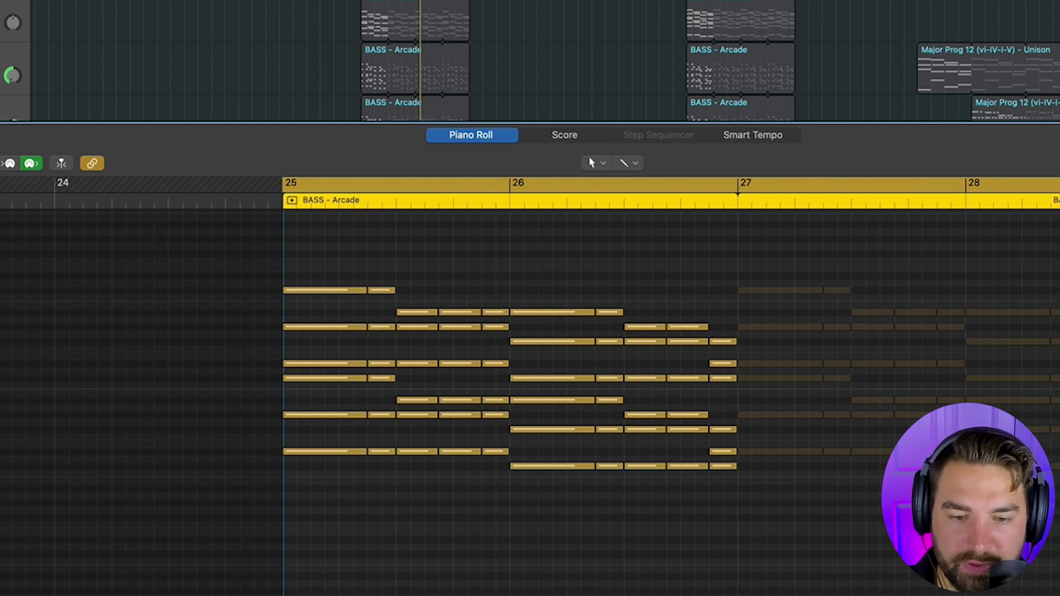
{"action": "scroll", "coordinate": [530, 61], "scroll_direction": "down", "scroll_amount": 2}
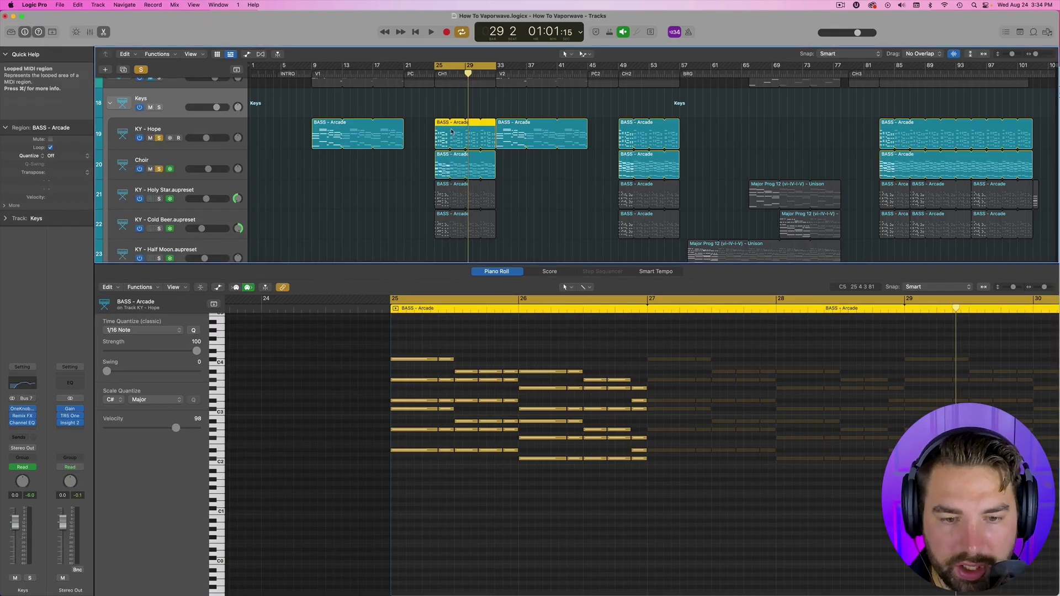
{"action": "left_click", "coordinate": [446, 157]}
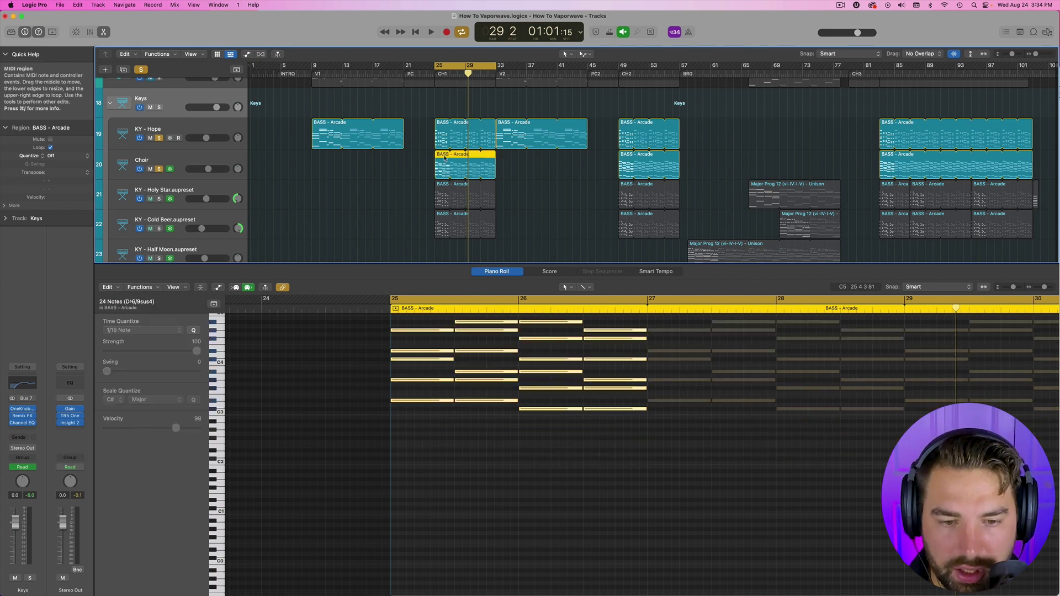
Check the Choir chord notes in the piano roll, select the Choir track, and play chorus 1 with KY - Hope and Choir soloed
{"action": "scroll", "coordinate": [519, 328], "scroll_direction": "up", "scroll_amount": 2}
{"action": "scroll", "coordinate": [519, 328], "scroll_direction": "up", "scroll_amount": 2}
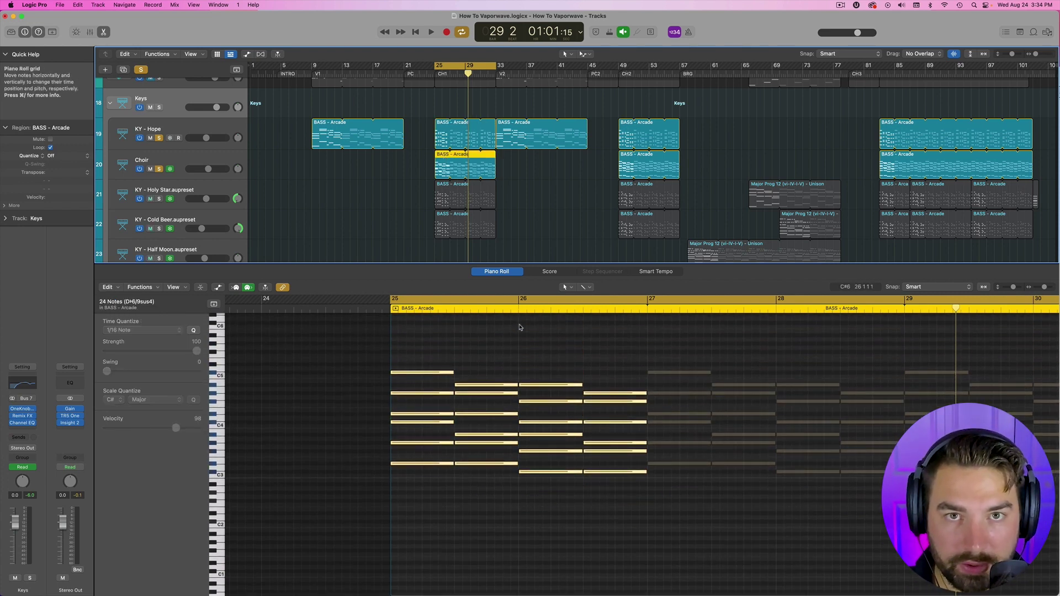
{"action": "left_click", "coordinate": [174, 165]}
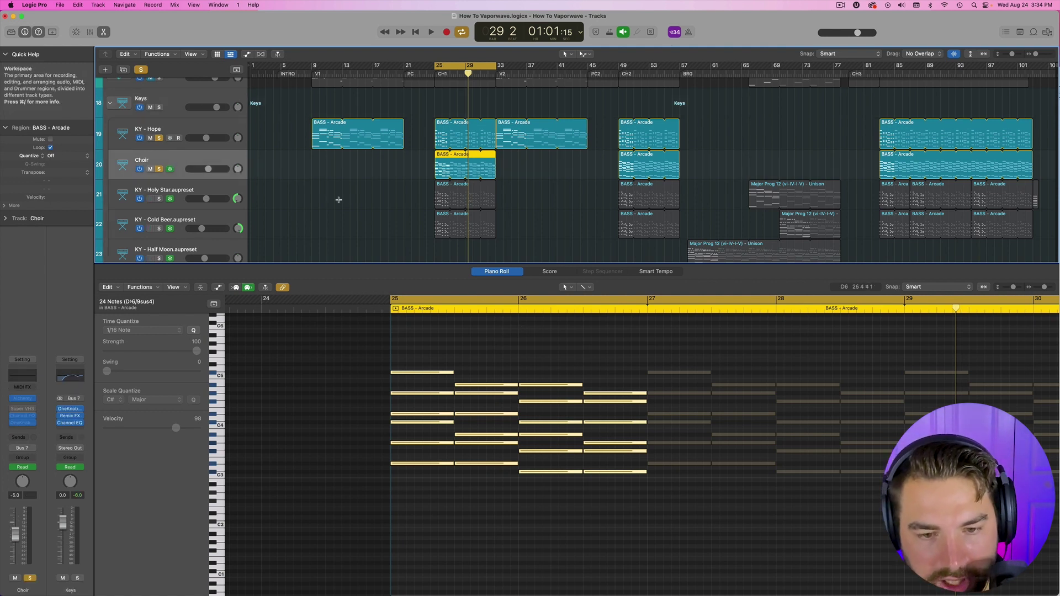
{"action": "key", "text": "space"}
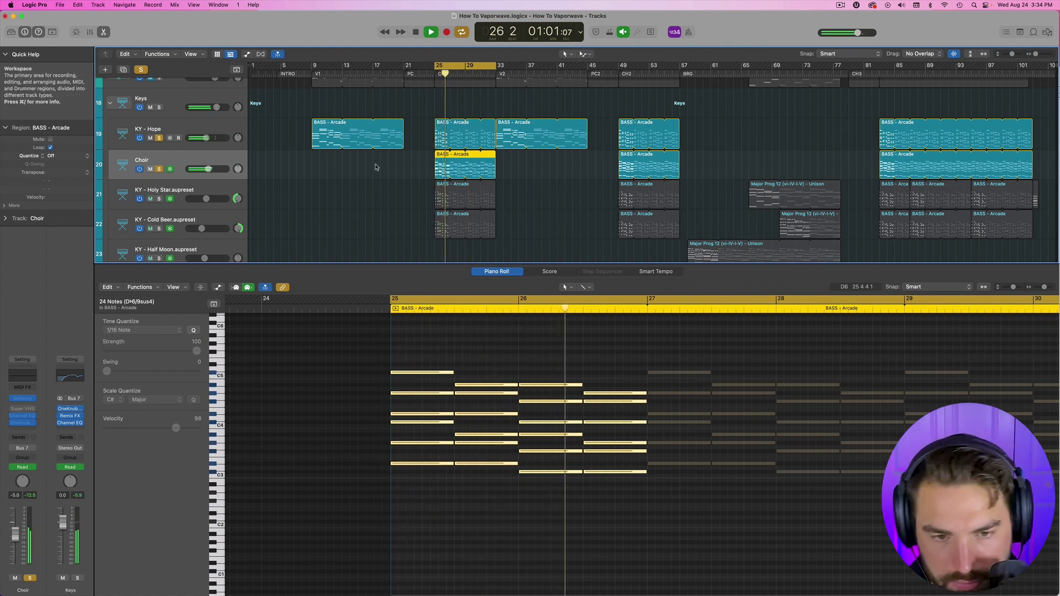
{"action": "scroll", "coordinate": [379, 166], "scroll_direction": "down", "scroll_amount": 1}
{"action": "key", "text": "space"}
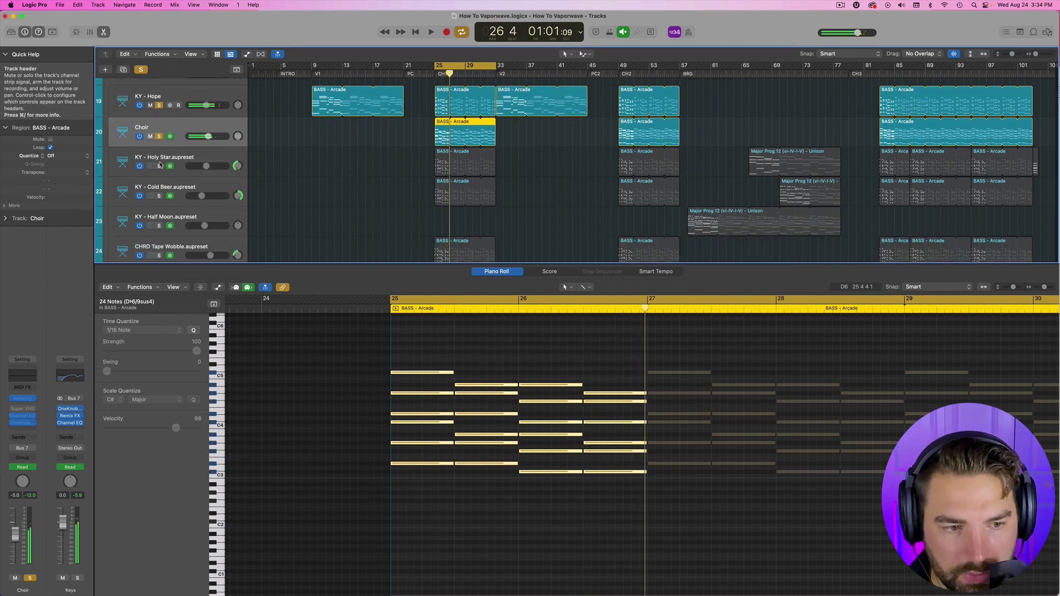
Solo KY - Holy Star and KY - Cold Beer as well, and show KY - Cold Beer's chorus 1 notes in the piano roll
{"action": "left_click", "coordinate": [159, 165]}
{"action": "left_click", "coordinate": [158, 196]}
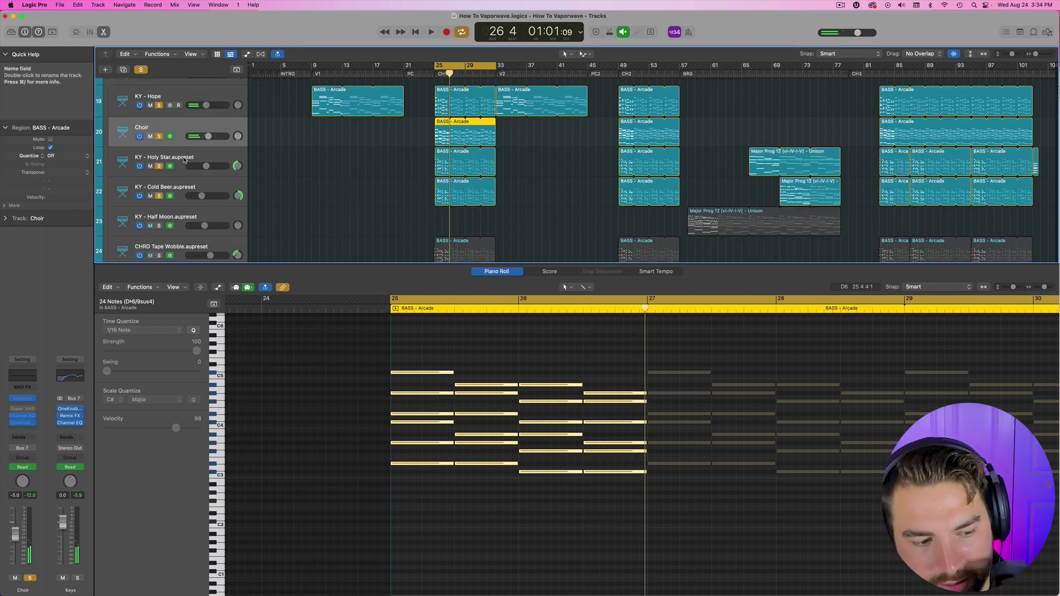
{"action": "left_click", "coordinate": [187, 166]}
{"action": "scroll", "coordinate": [186, 180], "scroll_direction": "up", "scroll_amount": 3}
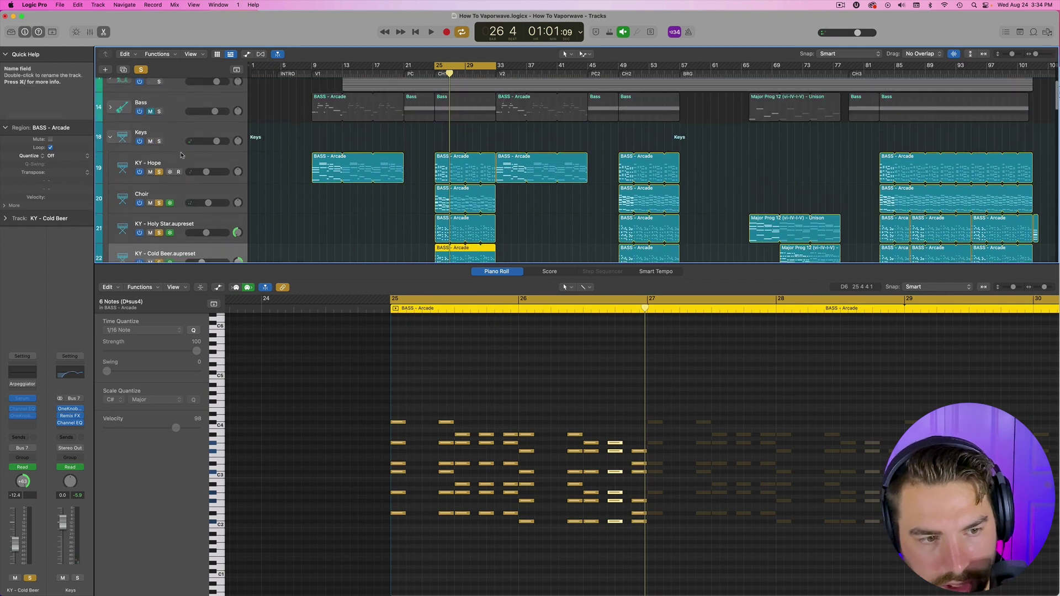
Examine the Channel EQ curve on the Keys stack and close the plug-in
{"action": "left_click", "coordinate": [171, 135]}
{"action": "scroll", "coordinate": [439, 219], "scroll_direction": "down", "scroll_amount": 1}
{"action": "scroll", "coordinate": [439, 220], "scroll_direction": "down", "scroll_amount": 2}
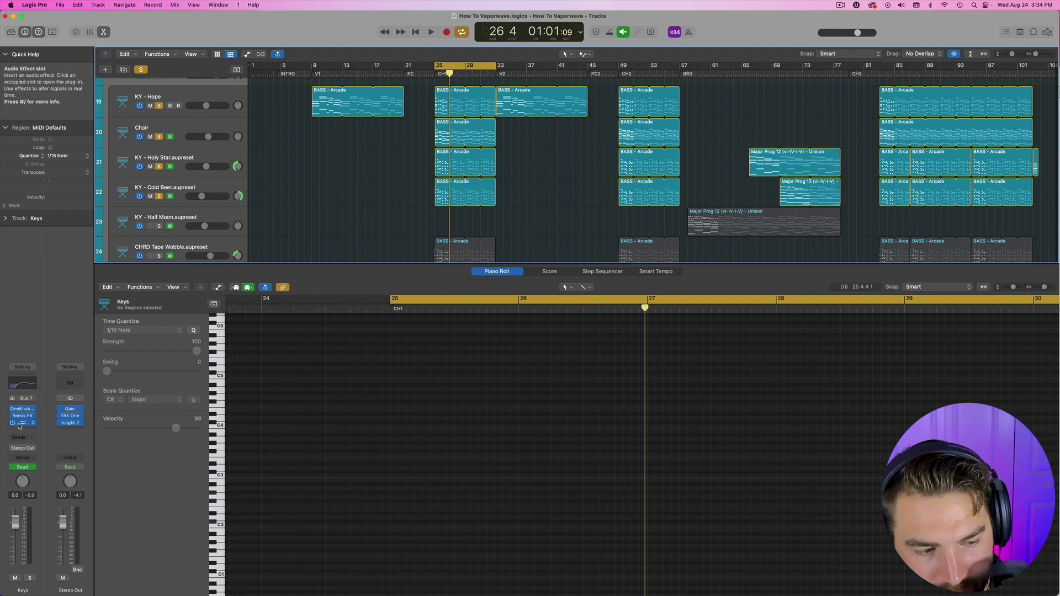
{"action": "left_click", "coordinate": [24, 424]}
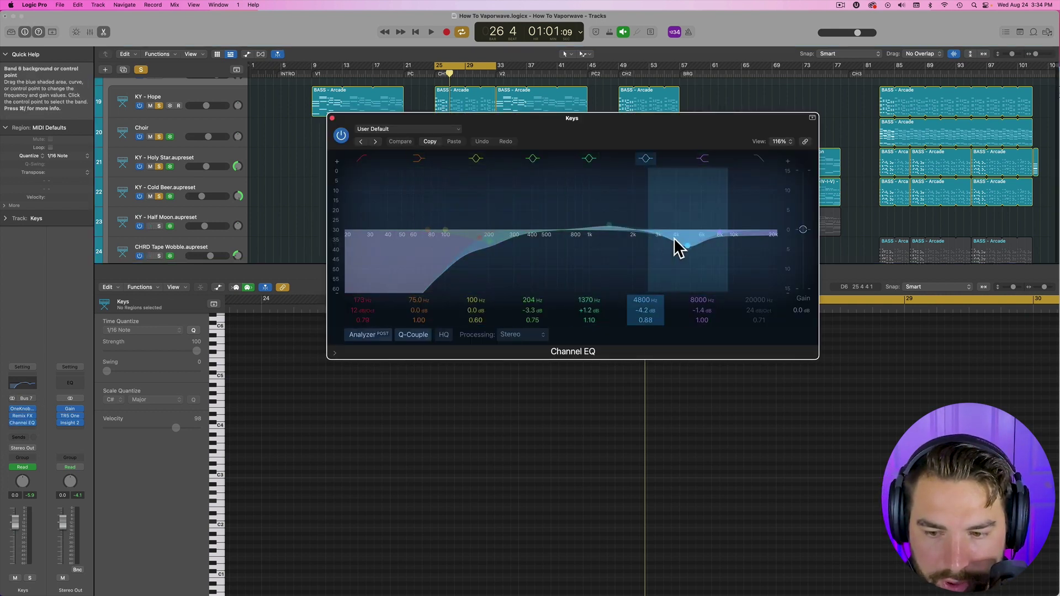
{"action": "left_click", "coordinate": [332, 118]}
{"action": "scroll", "coordinate": [442, 159], "scroll_direction": "up", "scroll_amount": 2}
{"action": "scroll", "coordinate": [443, 159], "scroll_direction": "down", "scroll_amount": 2}
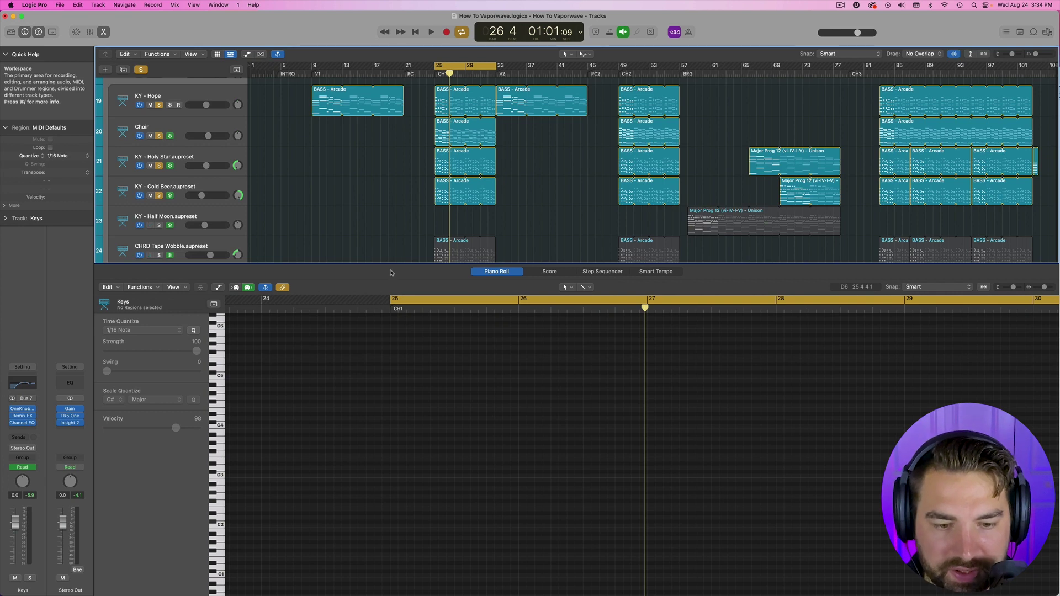
Enlarge the track area above the piano roll and play the four soloed keys tracks through chorus 1
{"action": "left_click_drag", "start_coordinate": [388, 264], "coordinate": [388, 374]}
{"action": "scroll", "coordinate": [467, 213], "scroll_direction": "up", "scroll_amount": 1}
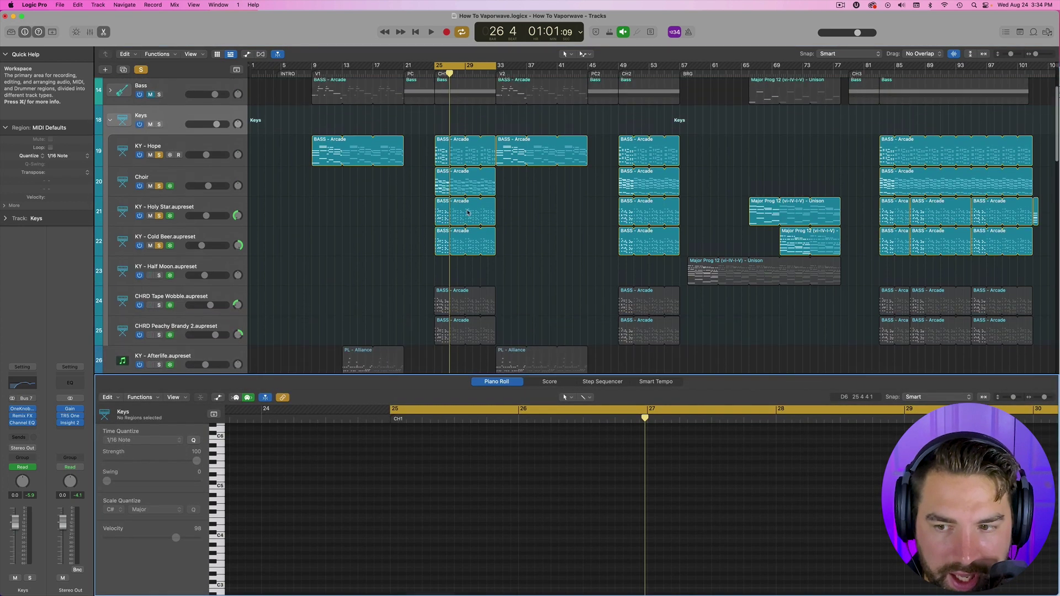
{"action": "scroll", "coordinate": [442, 211], "scroll_direction": "down", "scroll_amount": 1}
{"action": "key", "text": "space"}
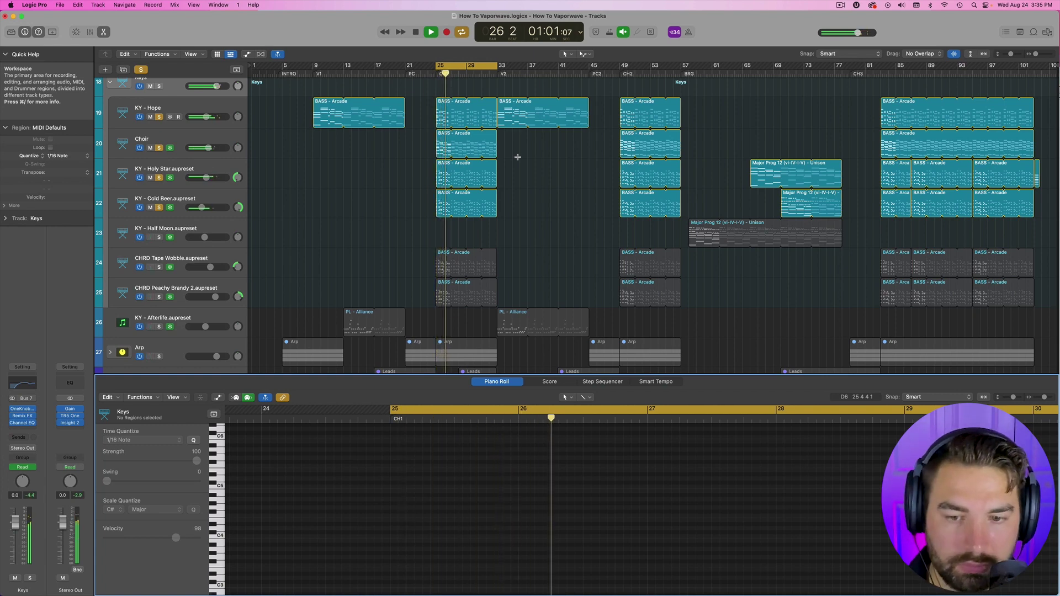
{"action": "scroll", "coordinate": [499, 157], "scroll_direction": "up", "scroll_amount": 3}
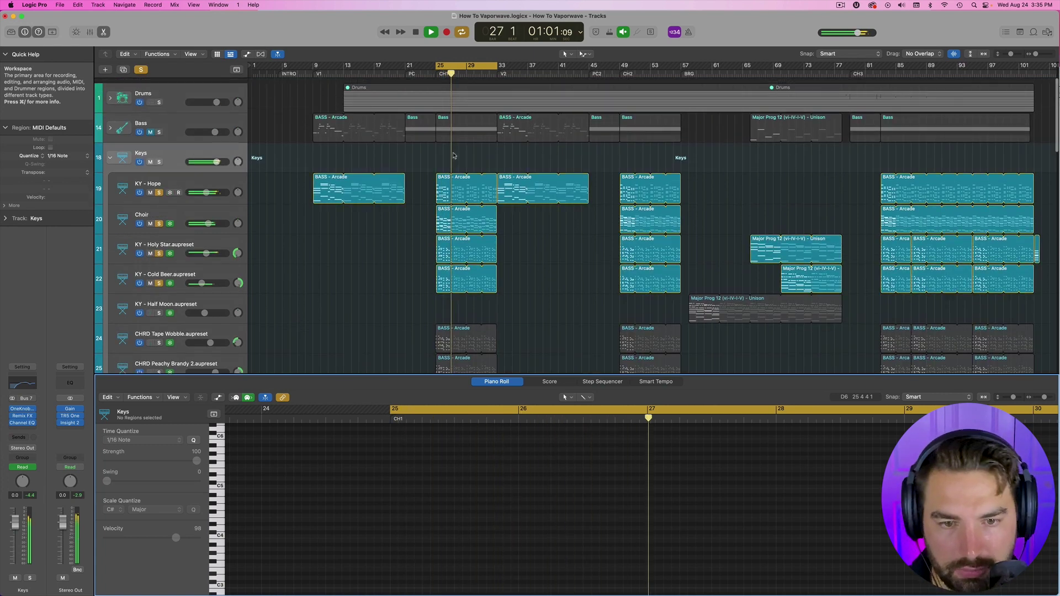
Solo the Drums stack and unmute the Bass stack during playback to hear them with the chorus keys, and stop playback
{"action": "left_click", "coordinate": [153, 98]}
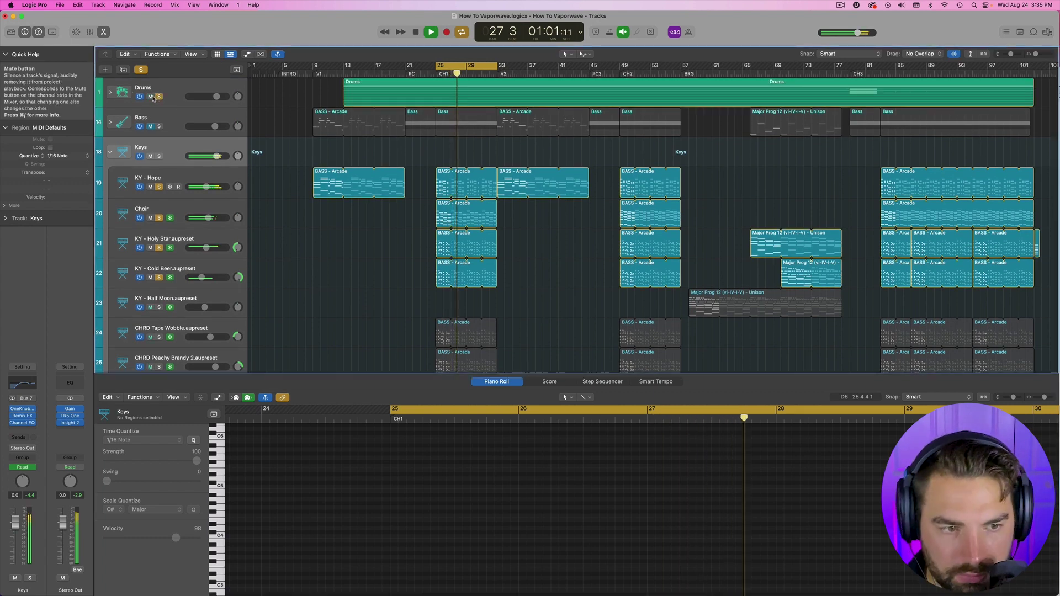
{"action": "left_click", "coordinate": [151, 127]}
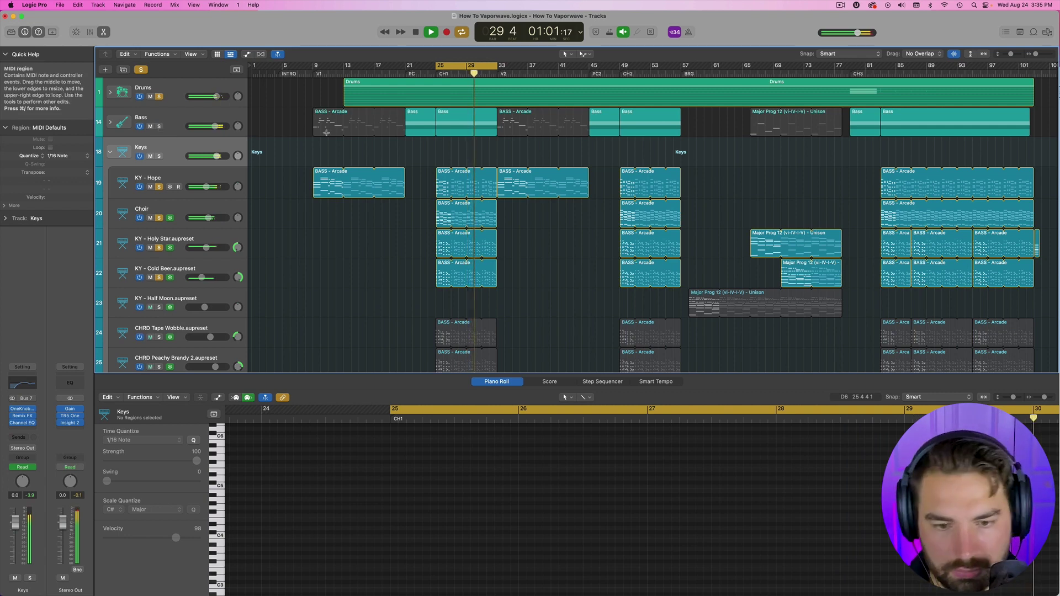
{"action": "scroll", "coordinate": [330, 135], "scroll_direction": "down", "scroll_amount": 5}
{"action": "key", "text": "space"}
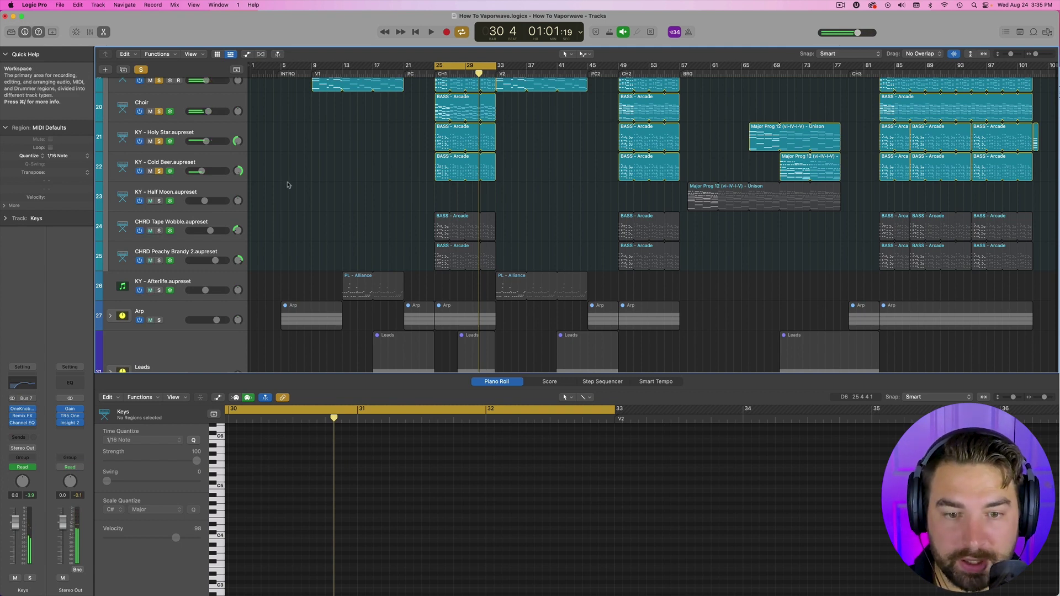
Solo CHRD Tape Wobble and CHRD Peachy Brandy 2, and show CHRD Tape Wobble's chorus 1 notes in the piano roll
{"action": "left_click", "coordinate": [159, 231]}
{"action": "left_click", "coordinate": [159, 260]}
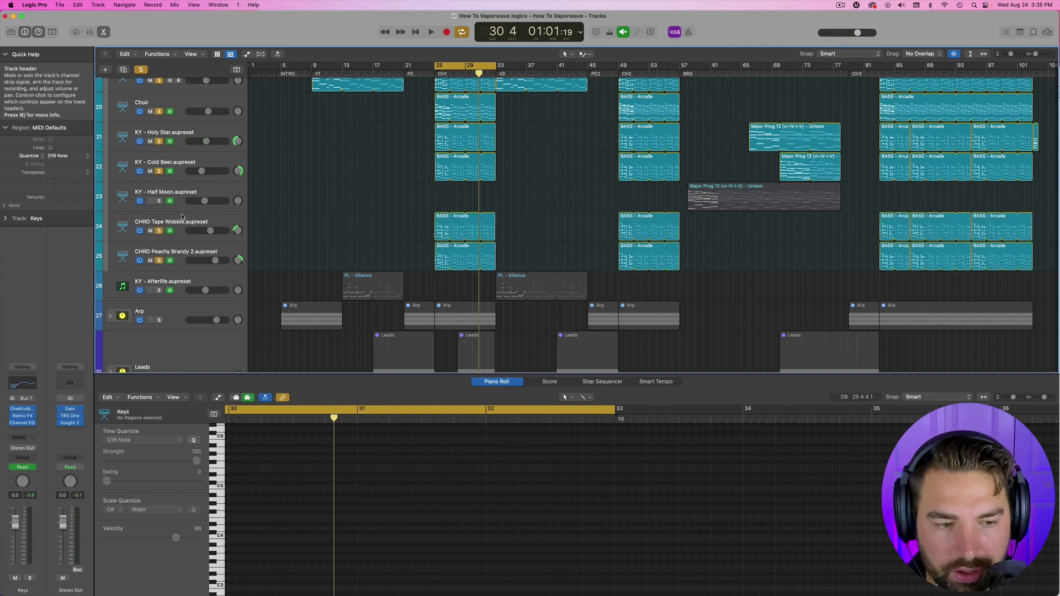
{"action": "left_click", "coordinate": [380, 226]}
{"action": "scroll", "coordinate": [379, 226], "scroll_direction": "down", "scroll_amount": 1}
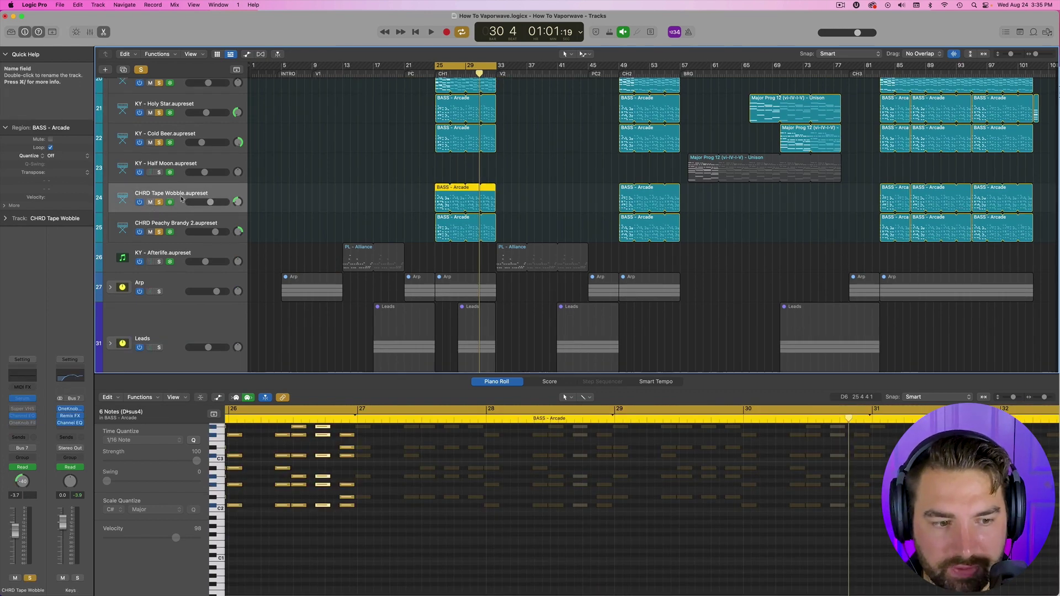
{"action": "scroll", "coordinate": [407, 205], "scroll_direction": "up", "scroll_amount": 3}
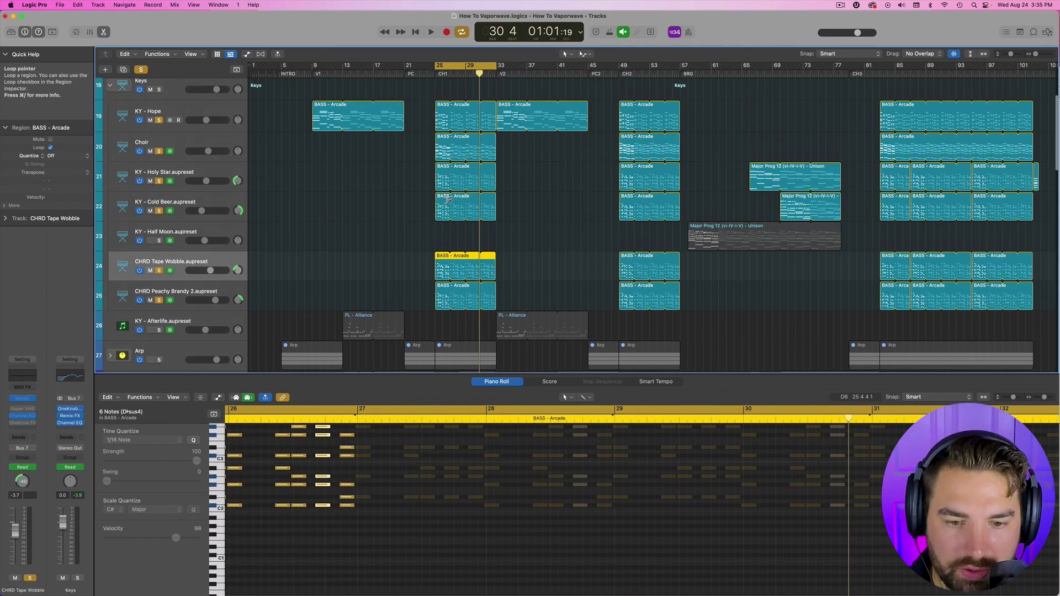
Leave only CHRD Tape Wobble soloed and play it from the start of chorus 1 at bar 25
{"action": "scroll", "coordinate": [408, 206], "scroll_direction": "down", "scroll_amount": 2}
{"action": "key", "text": "super+z"}
{"action": "left_click", "coordinate": [435, 73]}
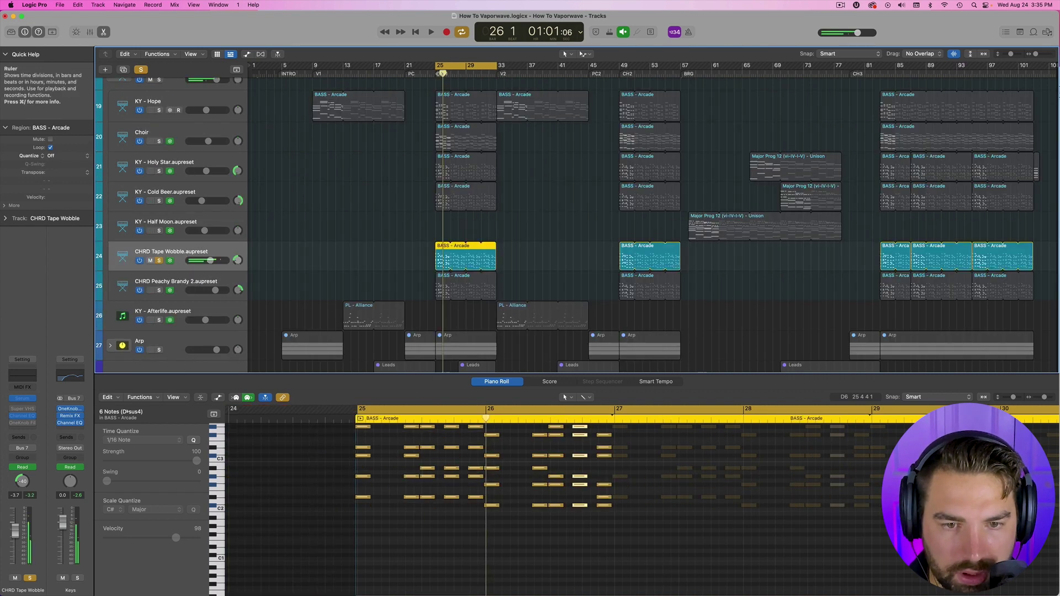
{"action": "key", "text": "space"}
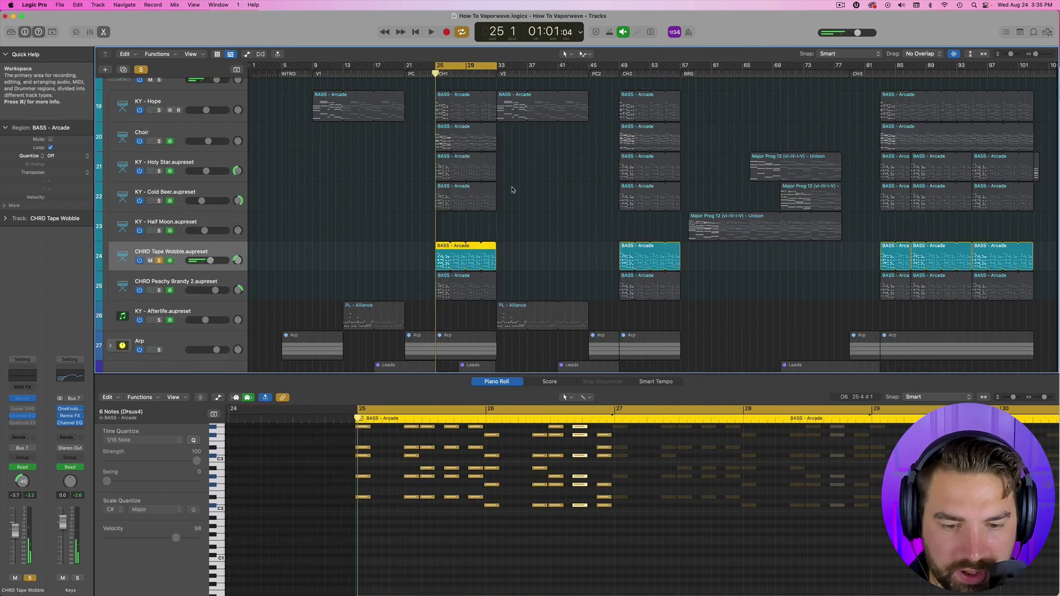
{"action": "key", "text": "space"}
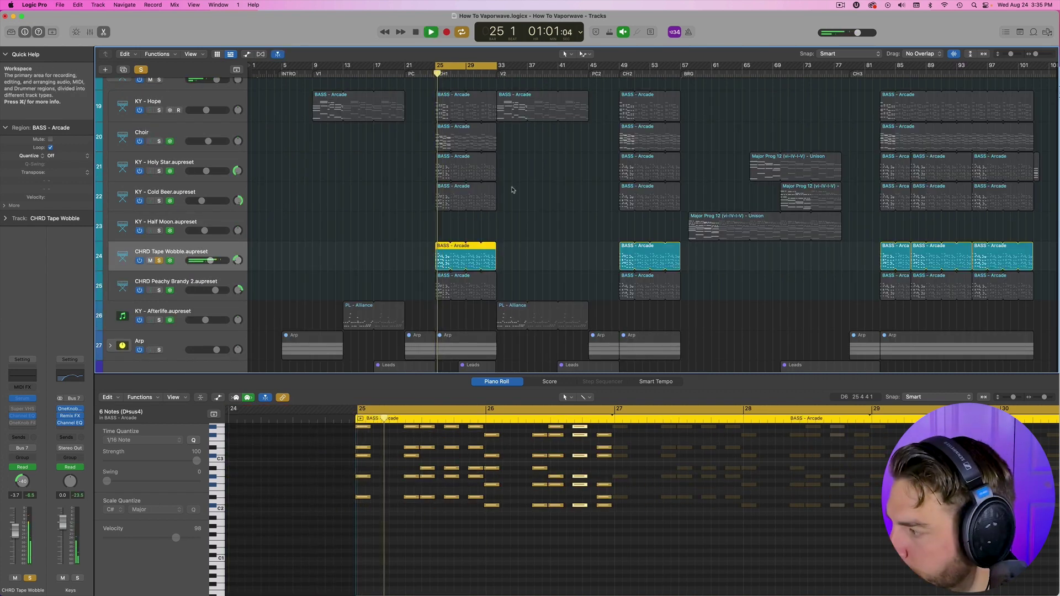
Raise the CHRD Tape Wobble track's volume to -2.3 dB during playback, and stop playback
{"action": "left_click_drag", "start_coordinate": [210, 260], "coordinate": [213, 260]}
{"action": "scroll", "coordinate": [216, 259], "scroll_direction": "up", "scroll_amount": 1}
{"action": "key", "text": "space"}
Show CHRD Tape Wobble's Serum instrument and its Echo Sound Works Chainsmoking V.1 preset folder, and close it without changing the preset
{"action": "left_click", "coordinate": [133, 302]}
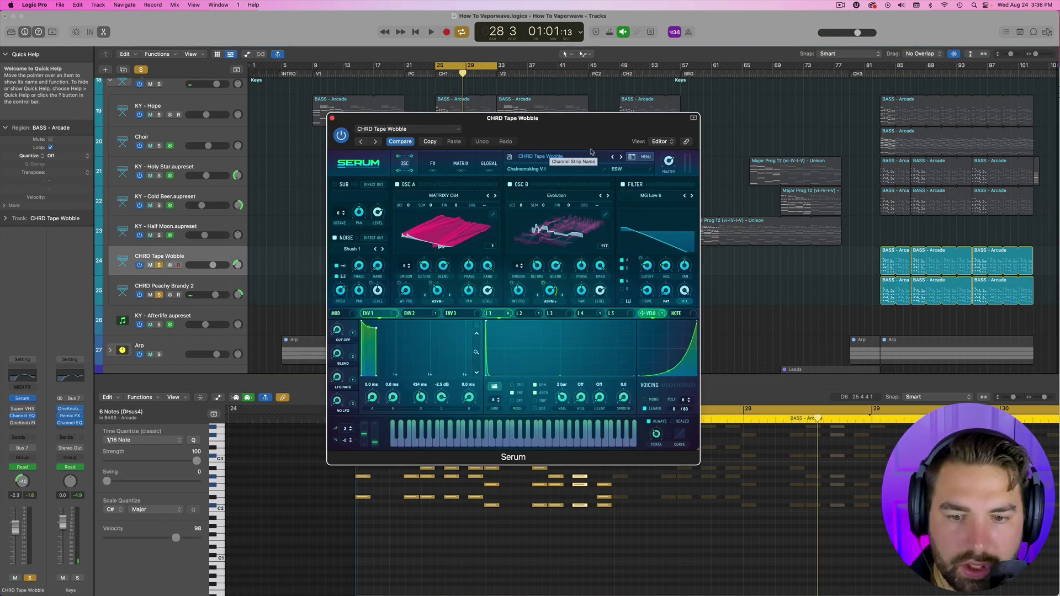
{"action": "left_click", "coordinate": [544, 157]}
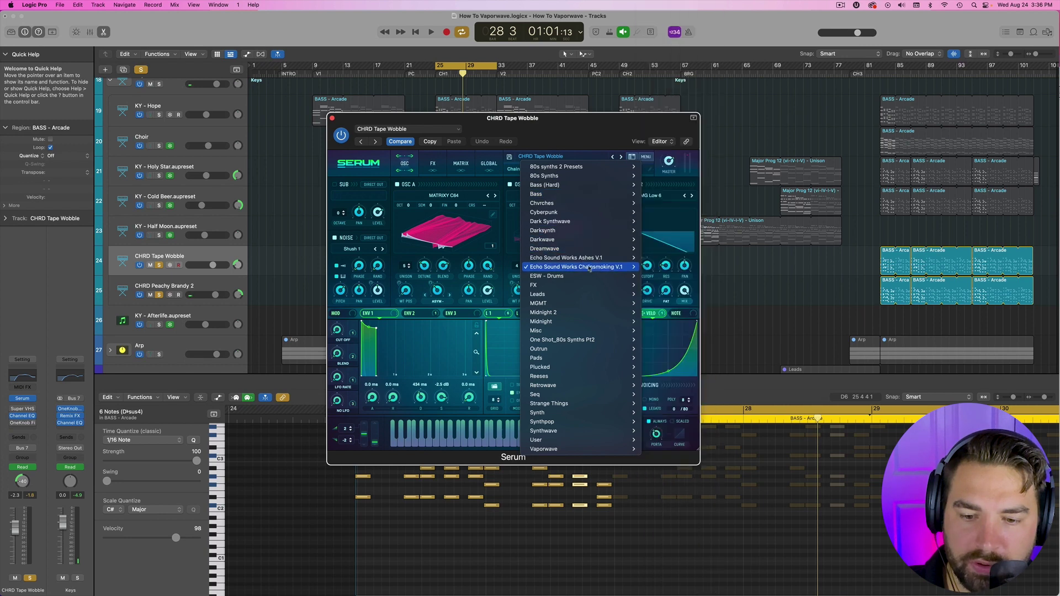
{"action": "mouse_move", "coordinate": [590, 270]}
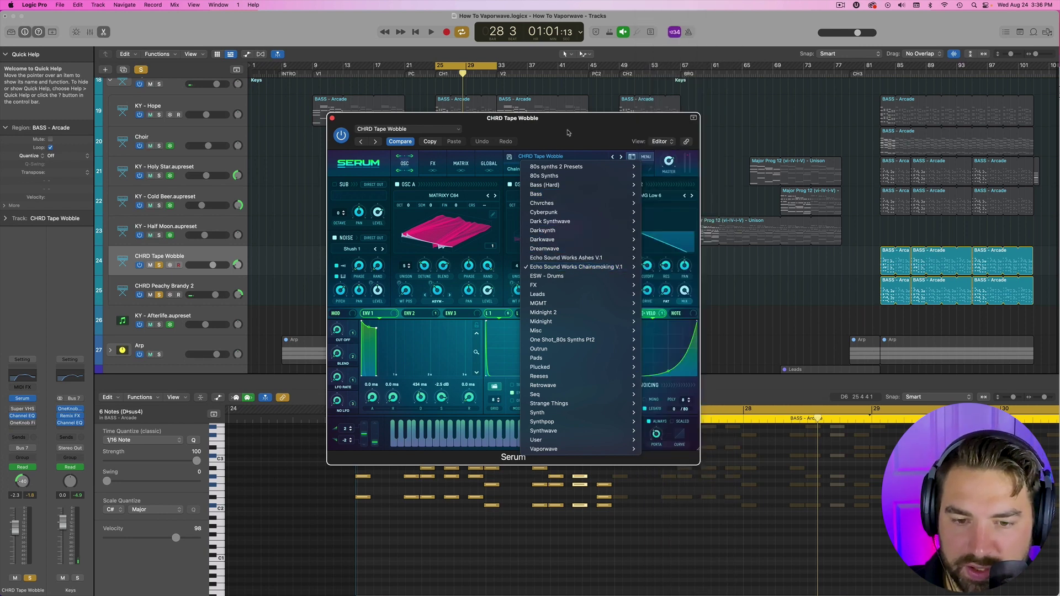
{"action": "left_click", "coordinate": [567, 133]}
{"action": "left_click", "coordinate": [332, 118]}
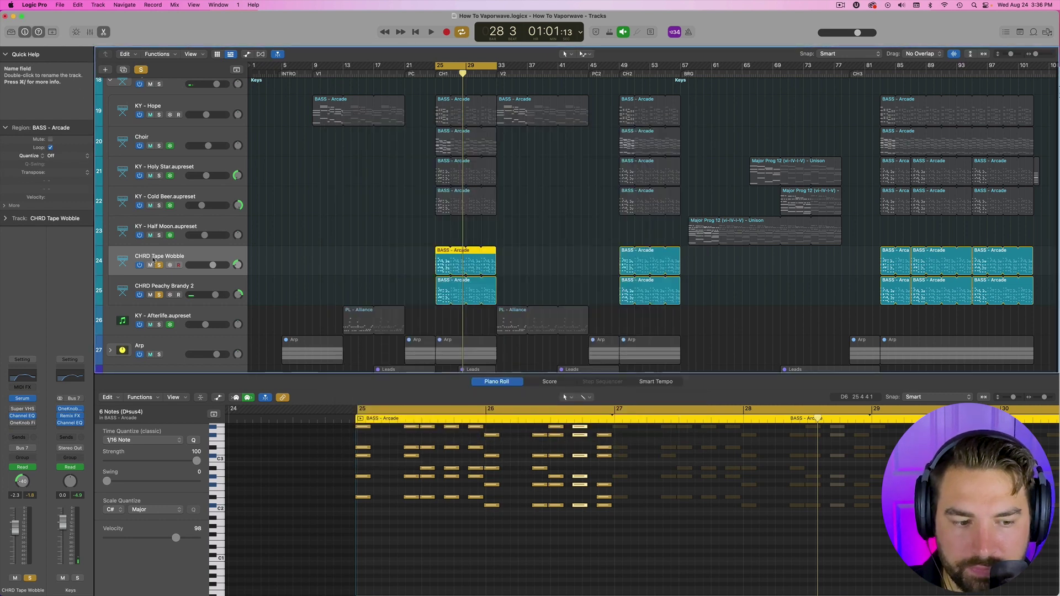
Show the Serum instrument and preset on CHRD Peachy Brandy 2, and close the plug-in
{"action": "left_click", "coordinate": [180, 288]}
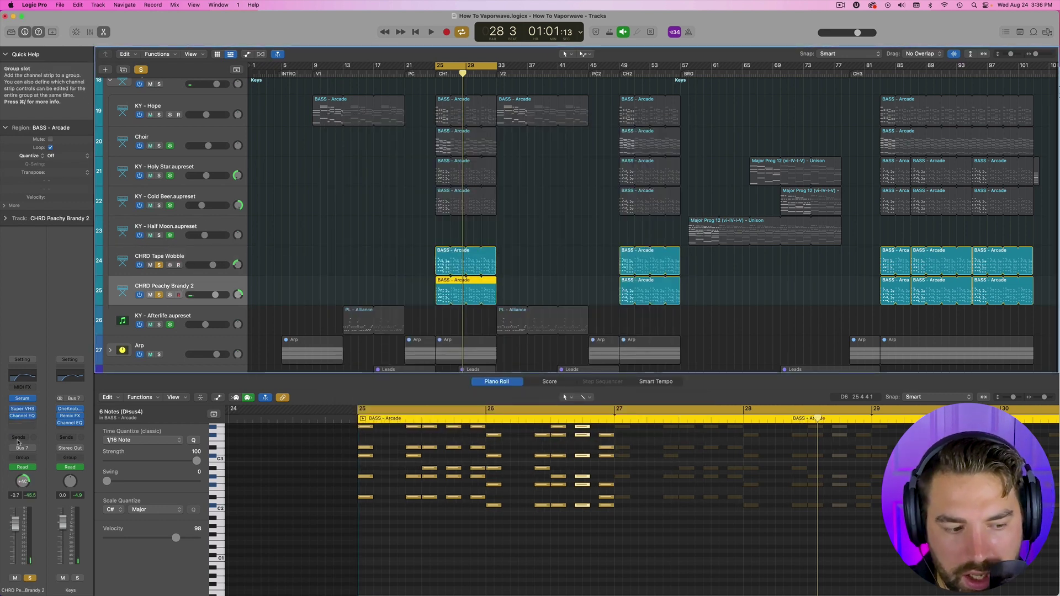
{"action": "left_click", "coordinate": [26, 400]}
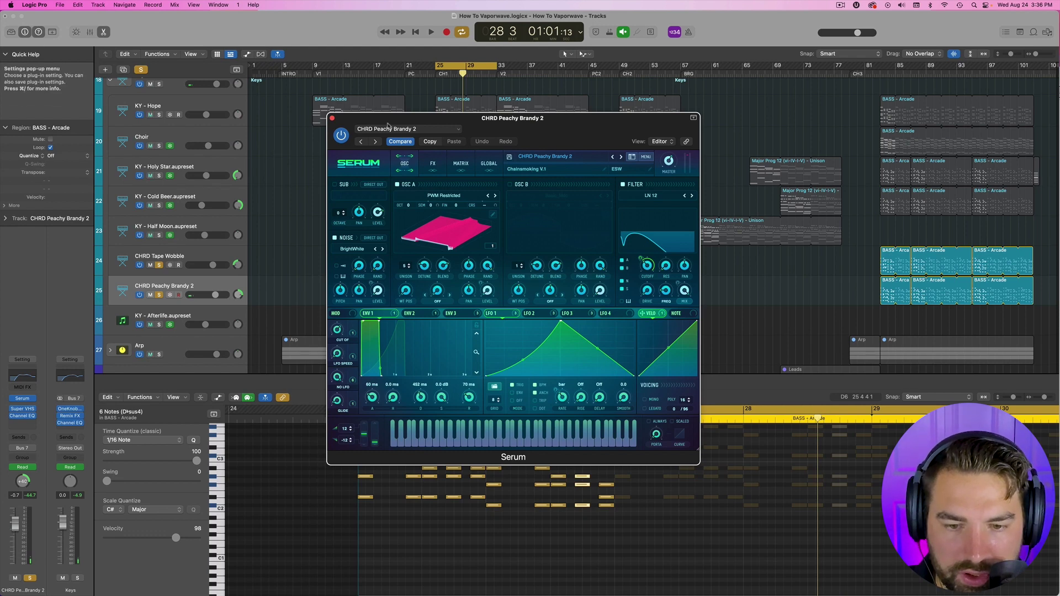
{"action": "left_click", "coordinate": [333, 118]}
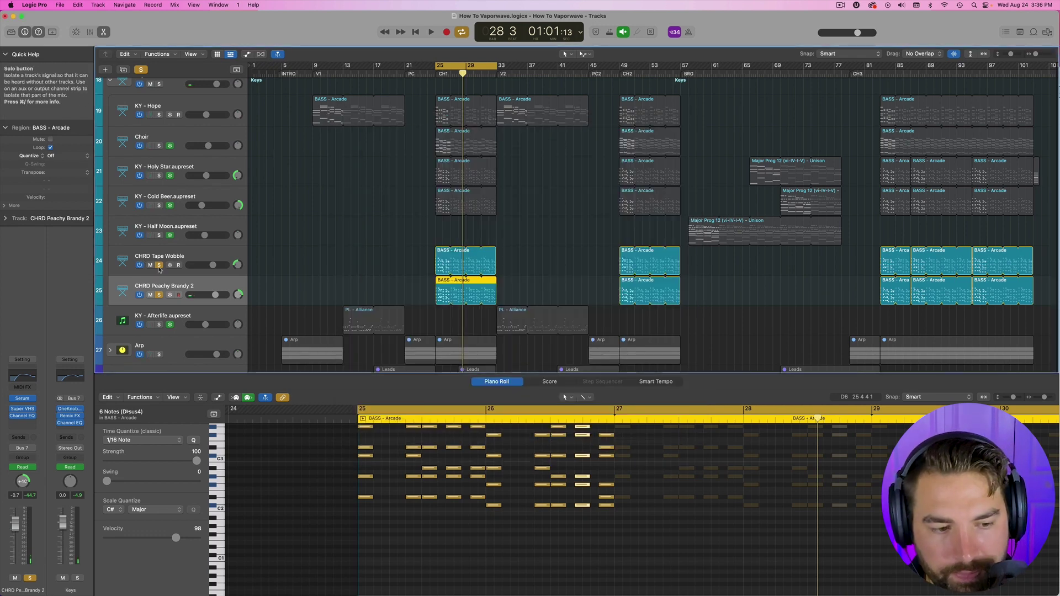
Play CHRD Peachy Brandy 2 alone at the start of chorus 1, with CHRD Tape Wobble no longer soloed
{"action": "left_click", "coordinate": [191, 286]}
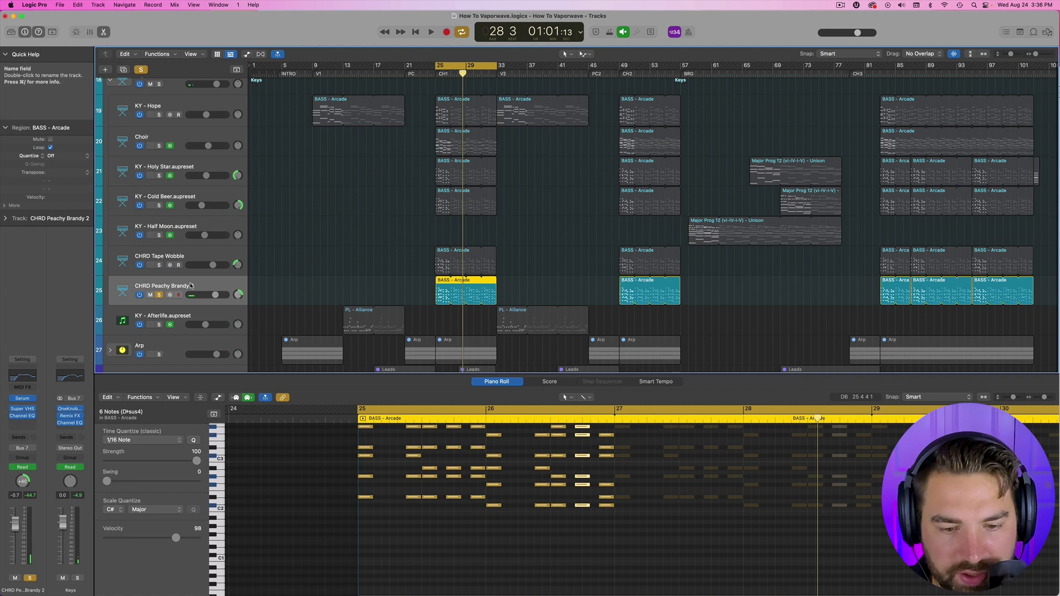
{"action": "key", "text": "space"}
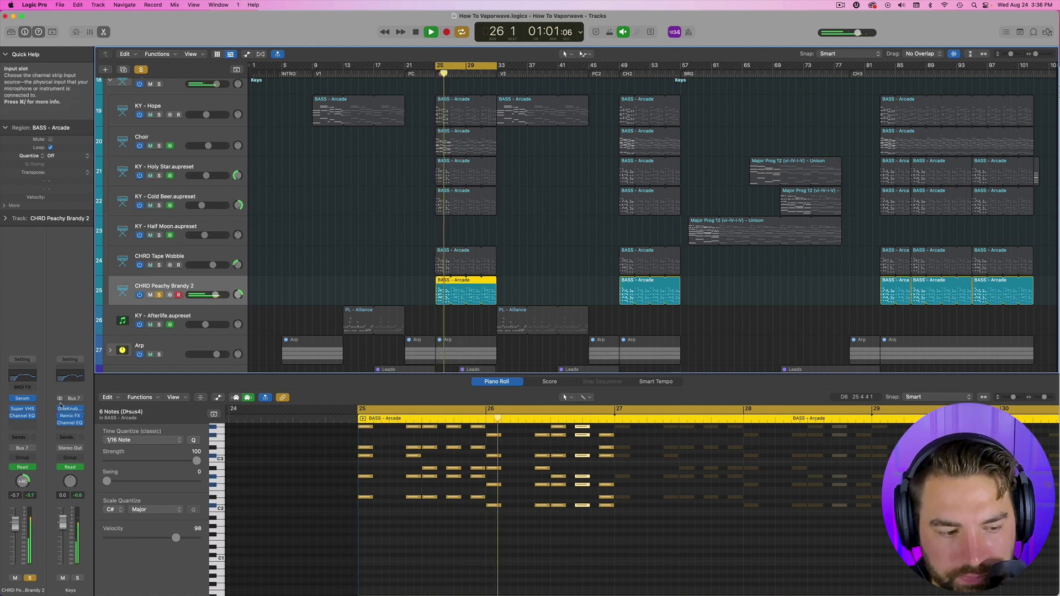
{"action": "key", "text": "space"}
Examine the Super VHS settings on CHRD Peachy Brandy 2, reposition its window, and solo CHRD Tape Wobble again
{"action": "left_click", "coordinate": [23, 410]}
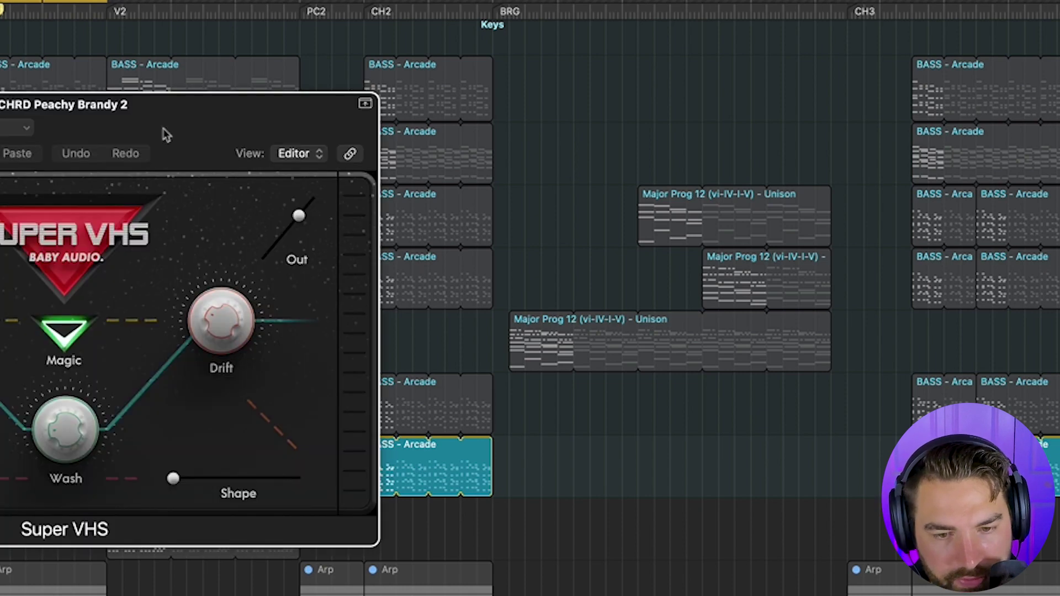
{"action": "left_click_drag", "start_coordinate": [216, 114], "coordinate": [597, 69]}
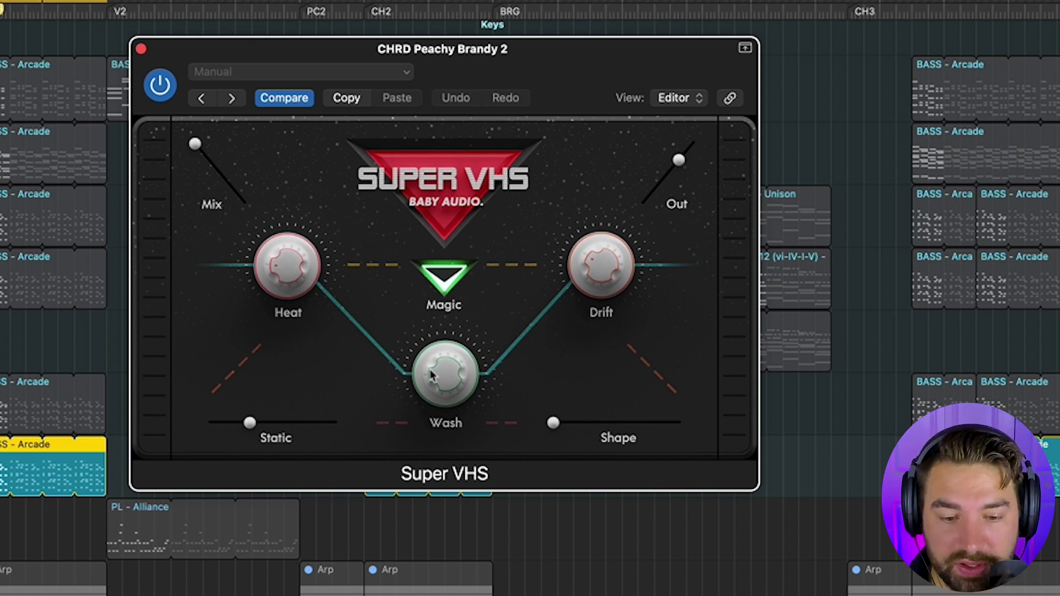
{"action": "mouse_move", "coordinate": [580, 55]}
{"action": "left_mouse_down"}
{"action": "mouse_move", "coordinate": [900, 26]}
{"action": "mouse_move", "coordinate": [578, 45]}
{"action": "left_mouse_up"}
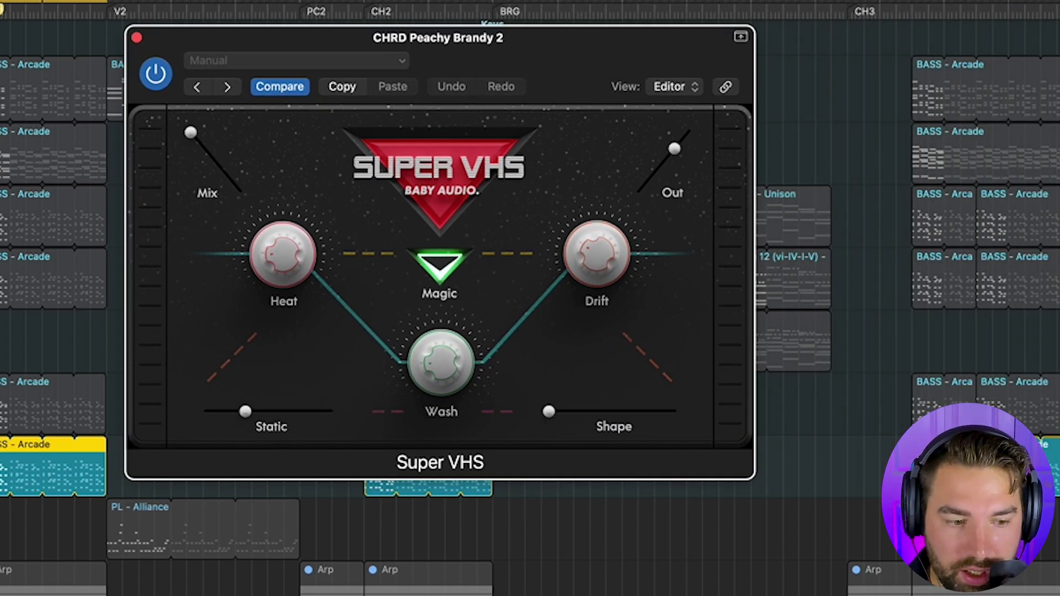
{"action": "key", "text": "s"}
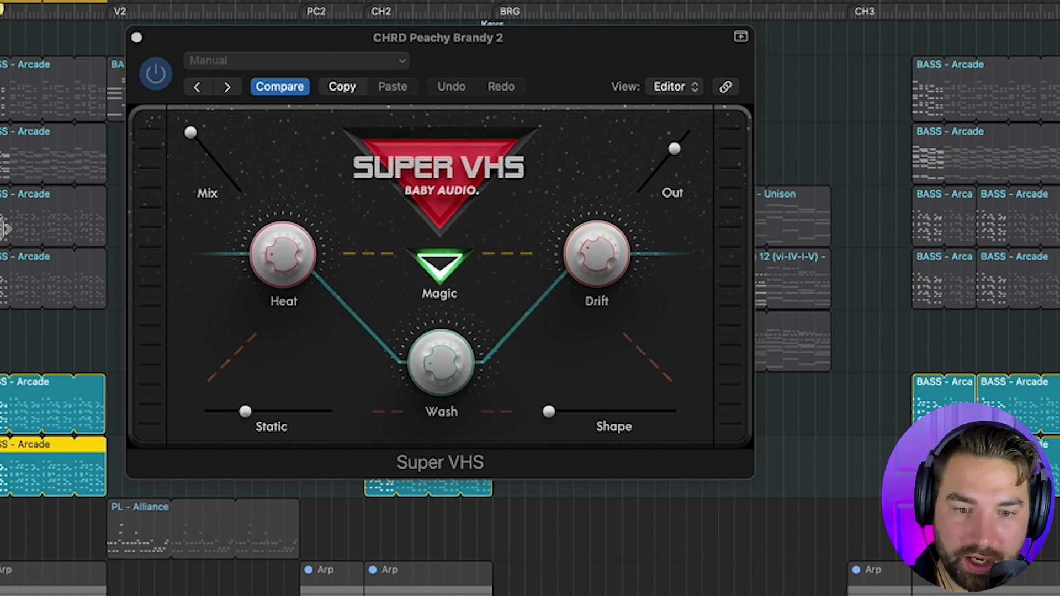
{"action": "left_click_drag", "start_coordinate": [473, 30], "coordinate": [686, 31]}
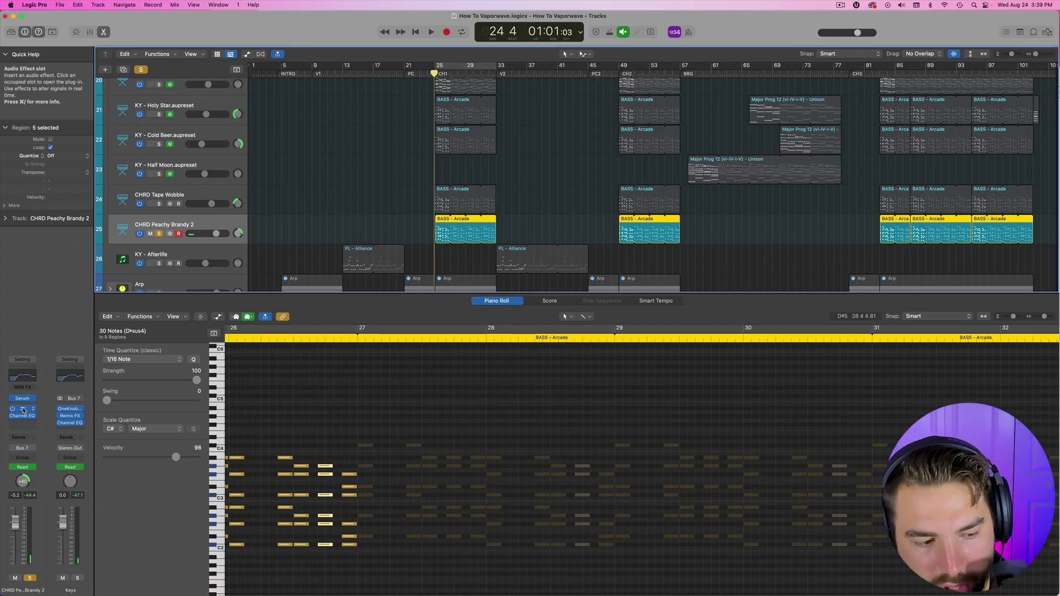
Compare the CHRD Peachy Brandy 2 chorus part with Super VHS bypassed and with it active
{"action": "left_click", "coordinate": [23, 410]}
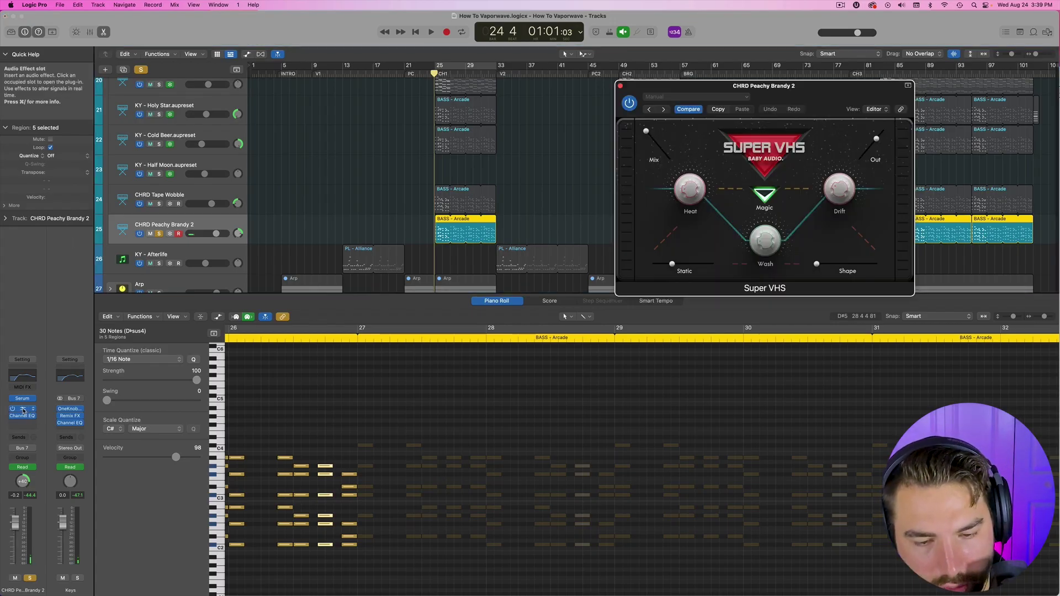
{"action": "left_click", "coordinate": [545, 136]}
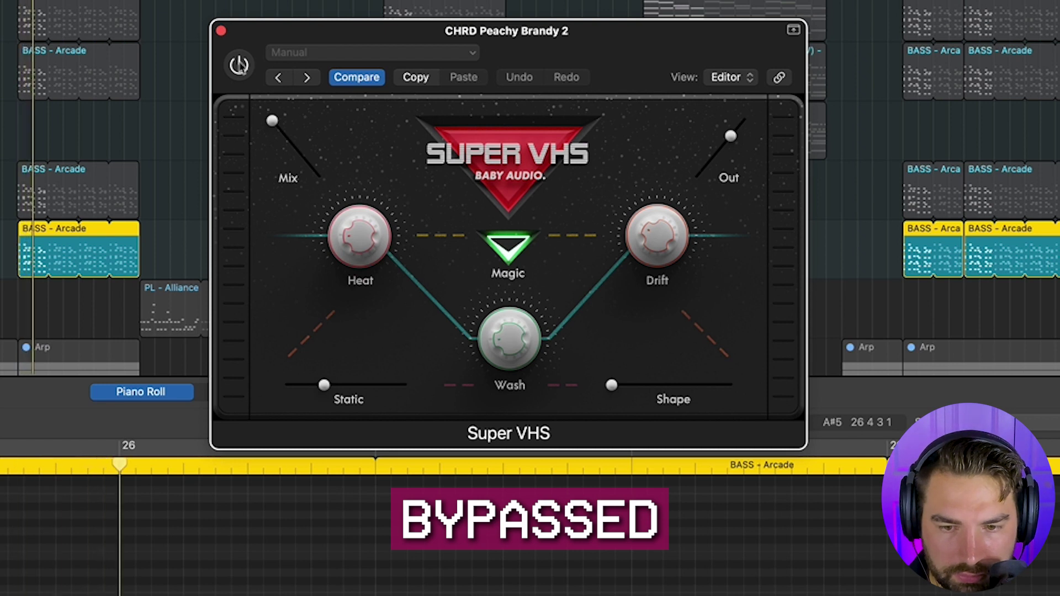
{"action": "left_click", "coordinate": [239, 65]}
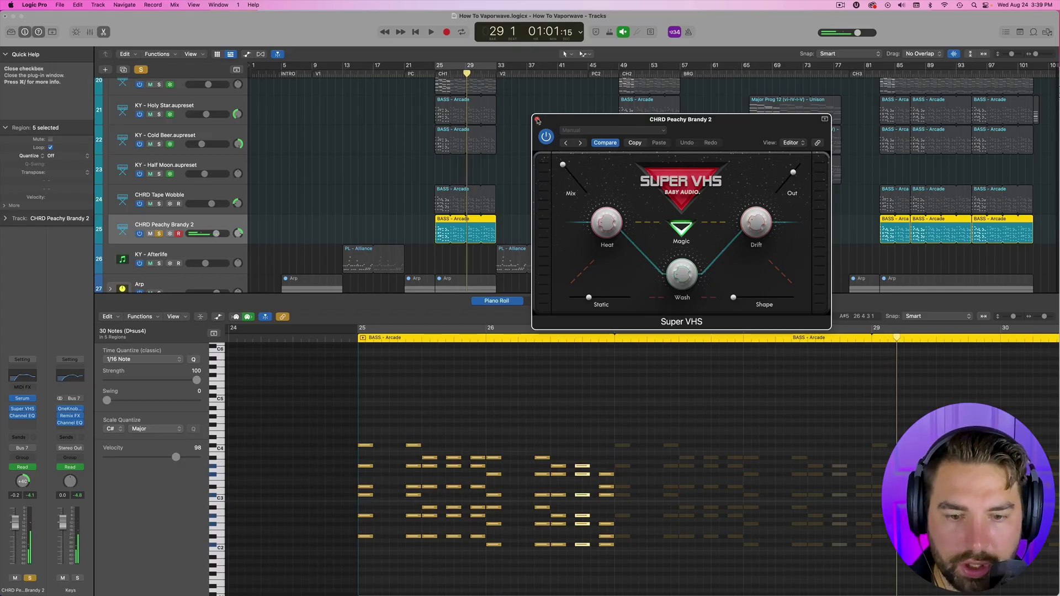
{"action": "left_click", "coordinate": [538, 120]}
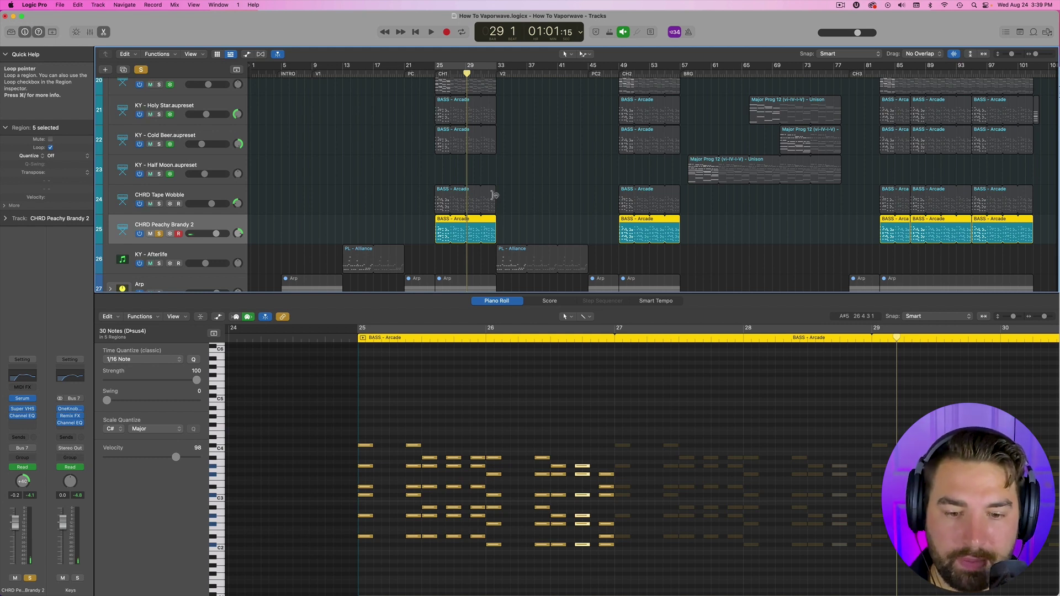
Play the layered chorus chords together, lower CHRD Tape Wobble's volume slightly, and hide the Super VHS window
{"action": "scroll", "coordinate": [441, 201], "scroll_direction": "down", "scroll_amount": 2}
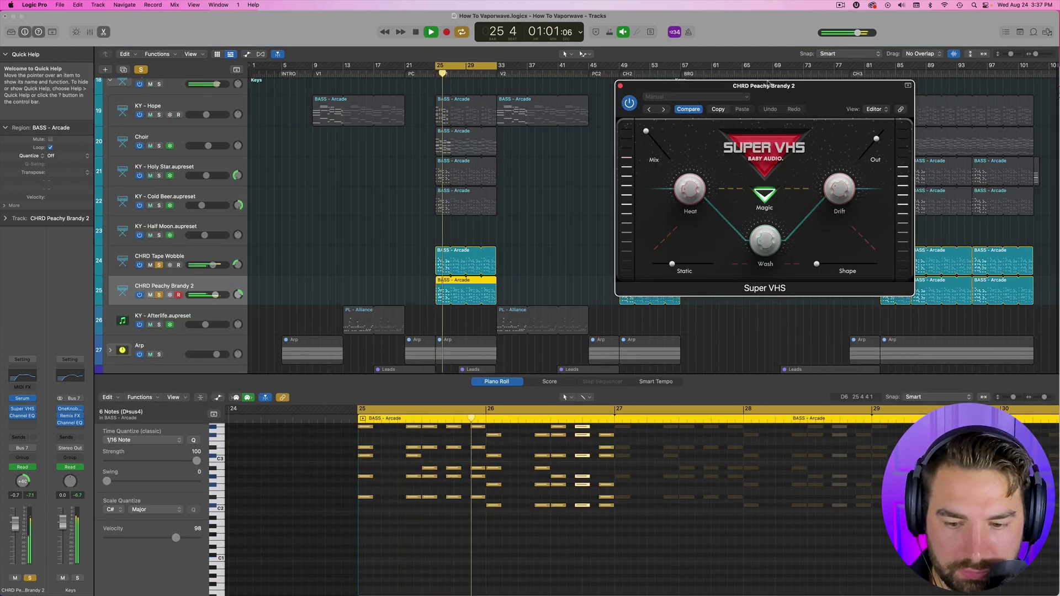
{"action": "left_click_drag", "start_coordinate": [213, 265], "coordinate": [211, 265]}
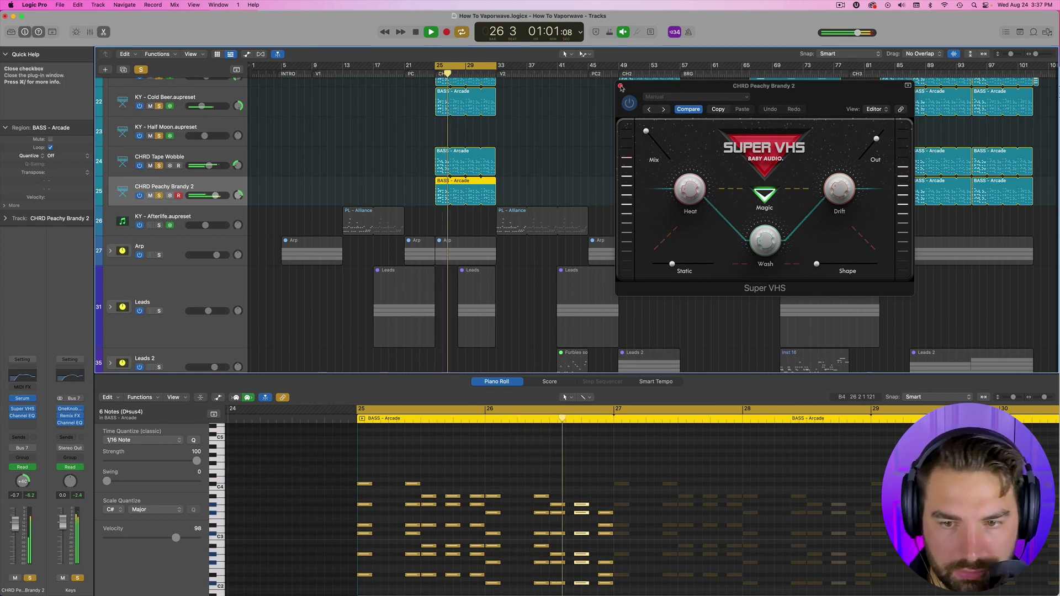
{"action": "key", "text": "v"}
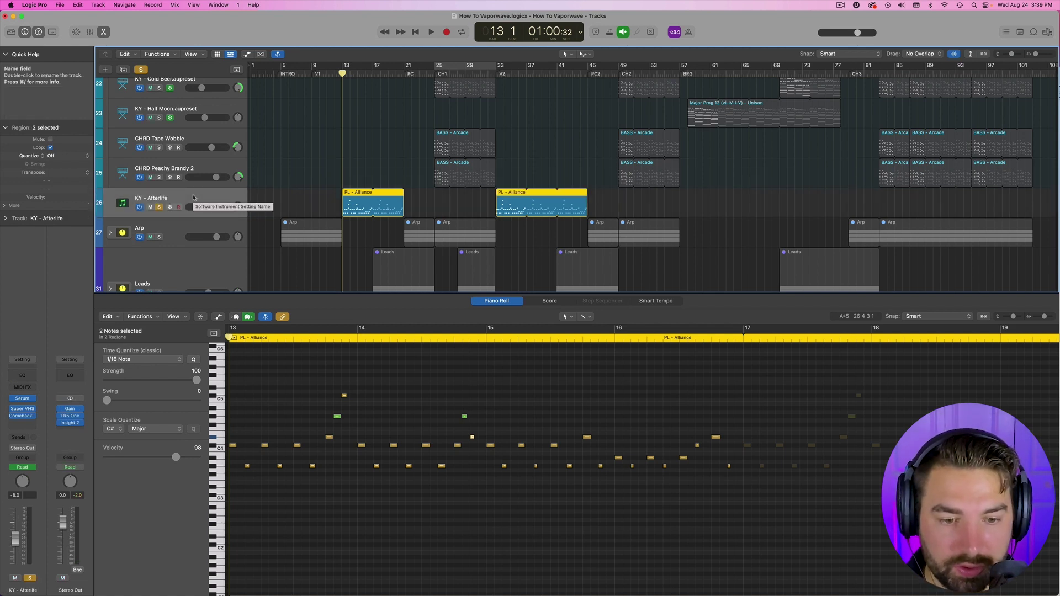
Examine the PL - Alliance notes on KY - Afterlife in the Piano Roll, moving the playhead through bars 13 to 16
{"action": "scroll", "coordinate": [265, 445], "scroll_direction": "left", "scroll_amount": 3}
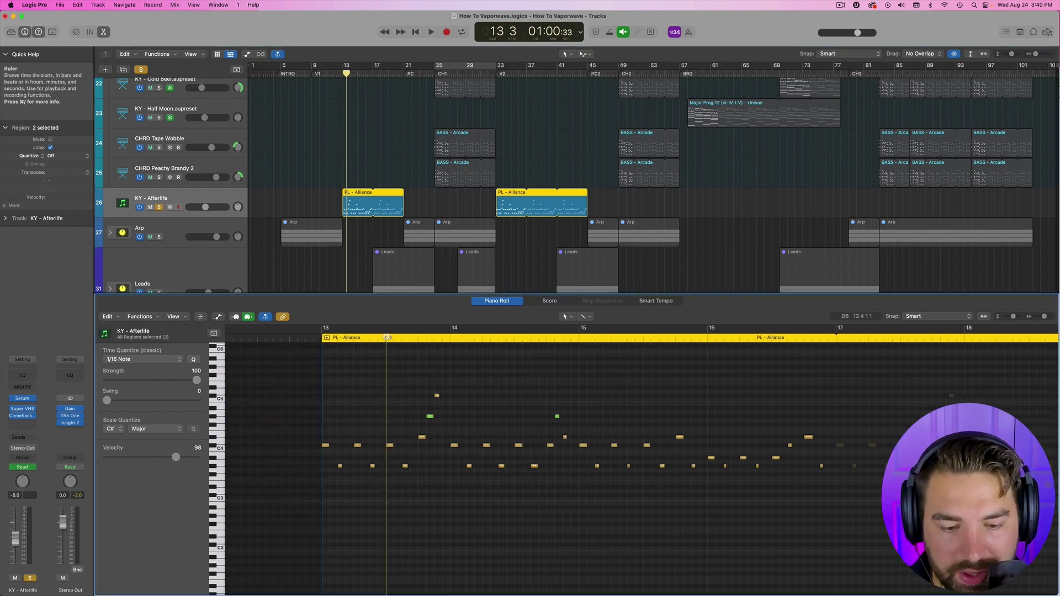
{"action": "left_click_drag", "start_coordinate": [388, 337], "coordinate": [498, 399]}
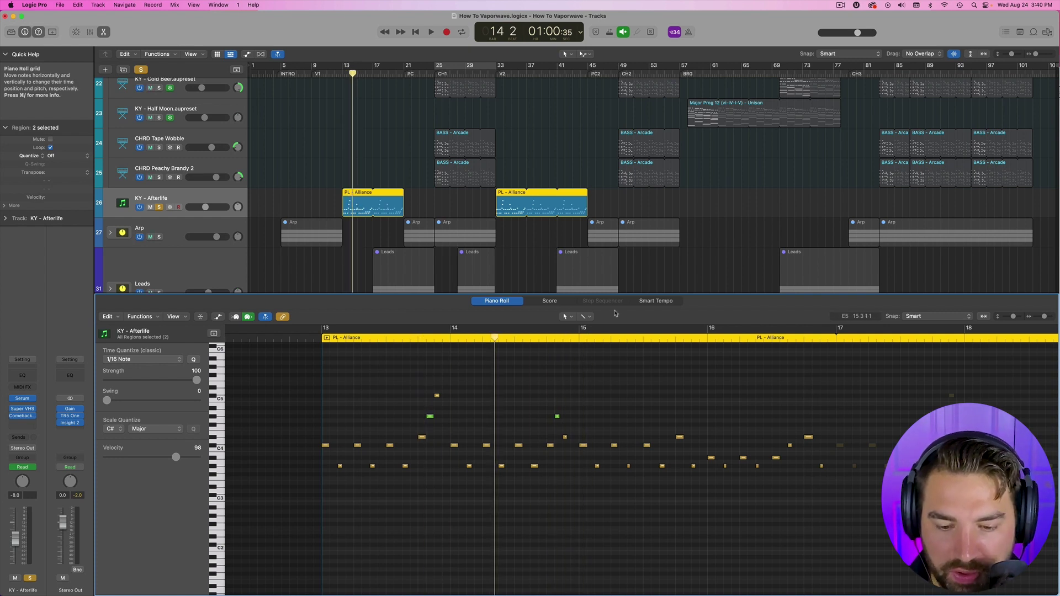
{"action": "left_click_drag", "start_coordinate": [494, 338], "coordinate": [791, 387]}
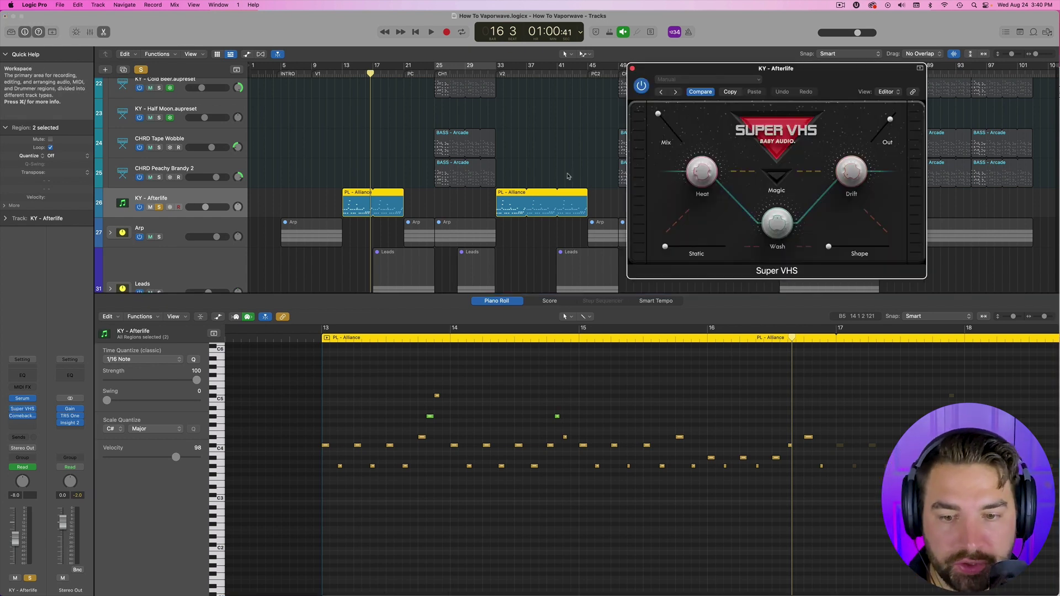
Examine the Super VHS and Comeback Kid settings on KY - Afterlife, and close both plug-in windows
{"action": "left_click_drag", "start_coordinate": [840, 75], "coordinate": [732, 83]}
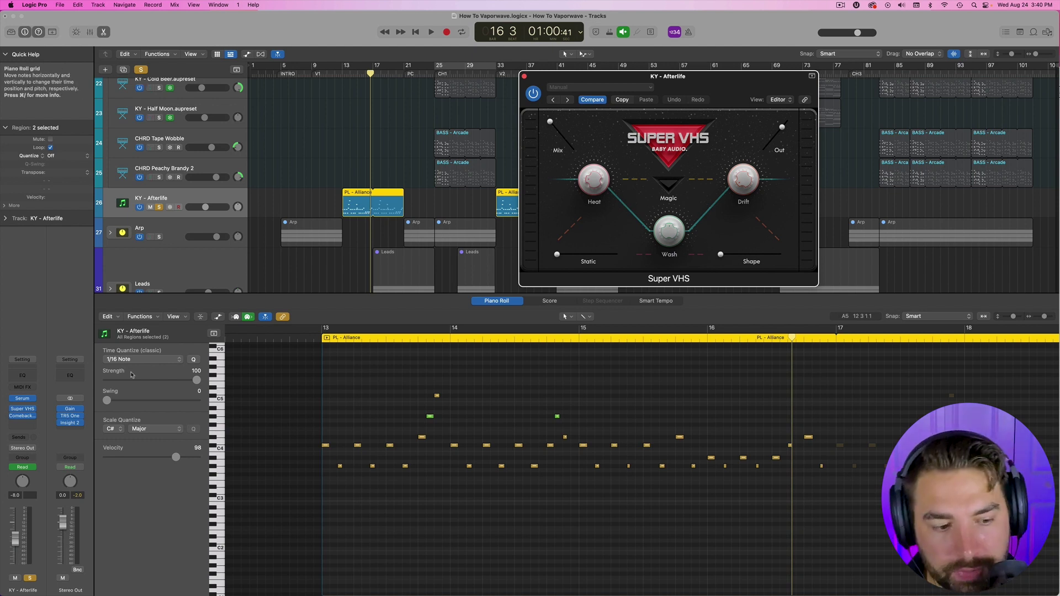
{"action": "left_click", "coordinate": [23, 417]}
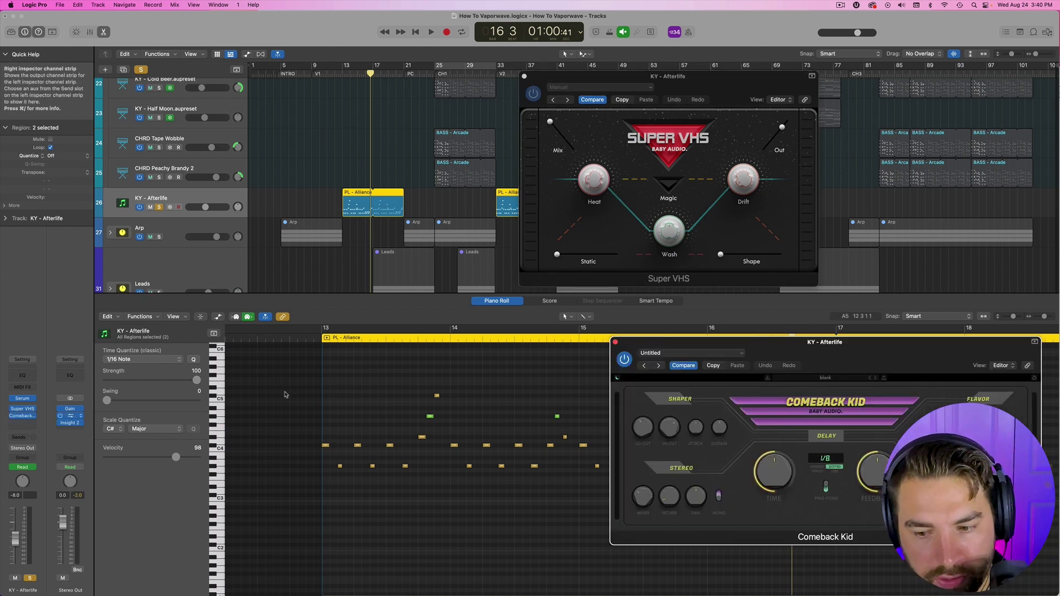
{"action": "scroll", "coordinate": [900, 248], "scroll_direction": "down", "scroll_amount": 1}
{"action": "left_click_drag", "start_coordinate": [872, 350], "coordinate": [746, 312]}
{"action": "left_click_drag", "start_coordinate": [543, 362], "coordinate": [542, 368]}
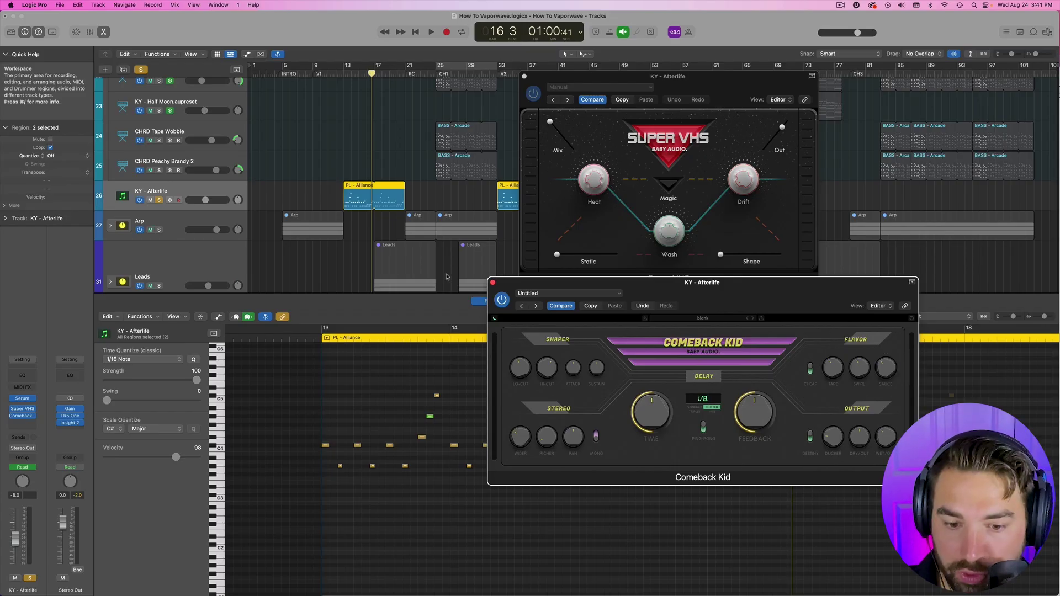
{"action": "left_click", "coordinate": [493, 283]}
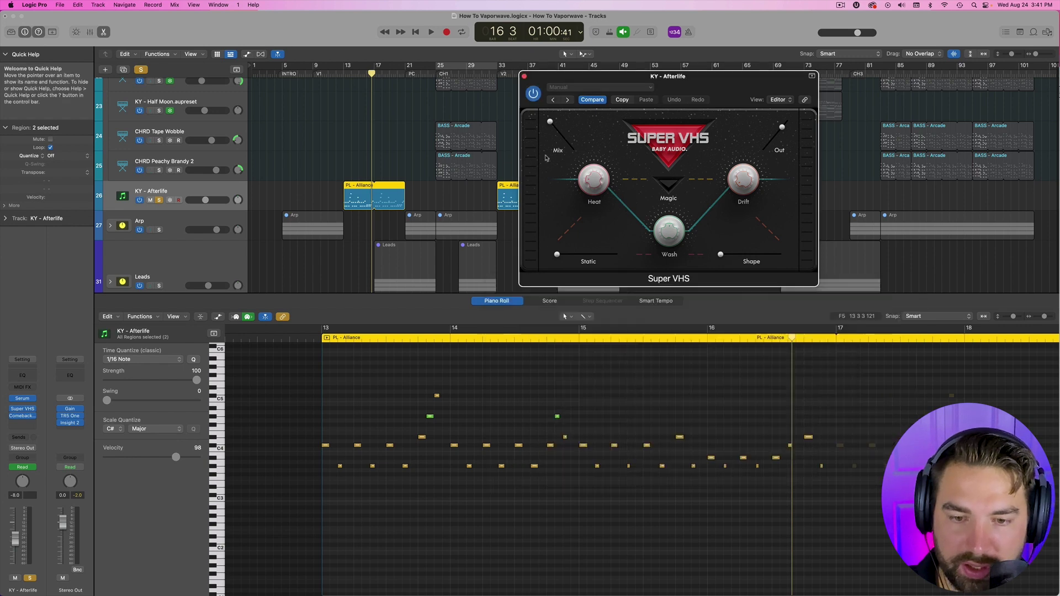
{"action": "left_click", "coordinate": [524, 77]}
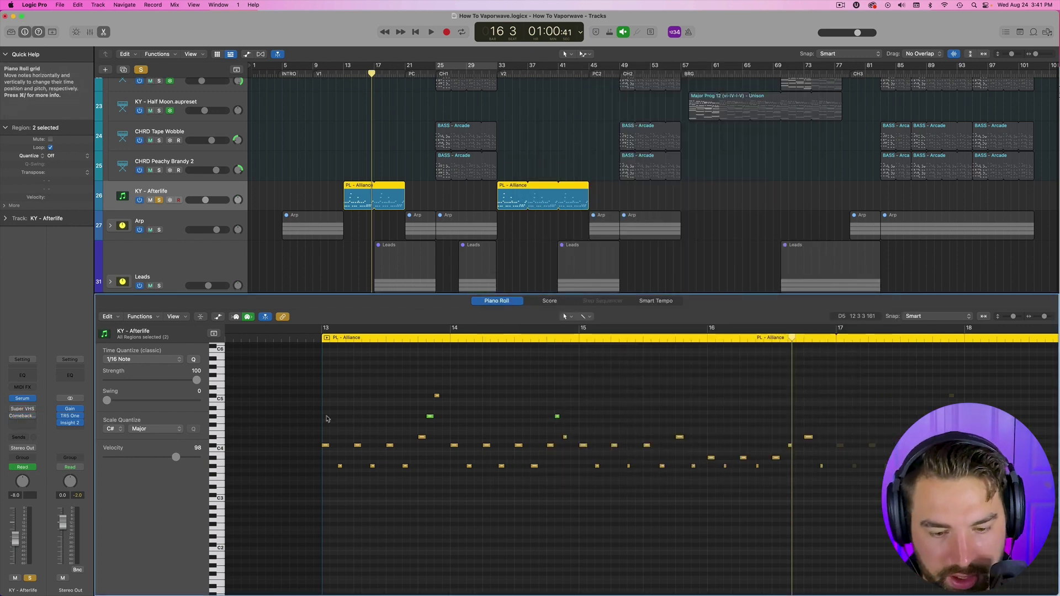
Play KY - Afterlife alone from bar 16, comparing Super VHS and Comeback Kid bypassed and active
{"action": "key", "text": "space"}
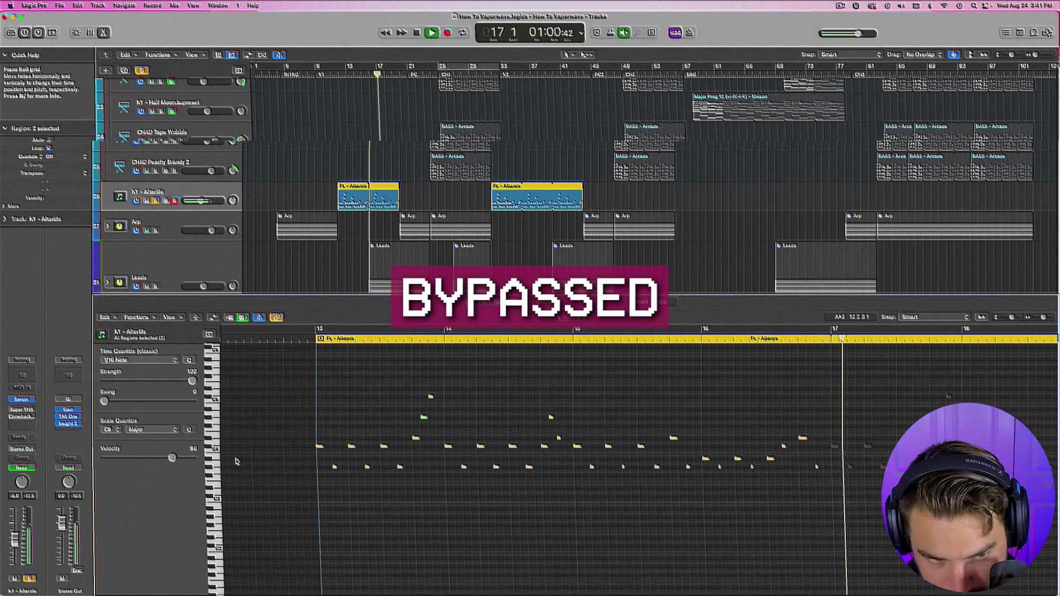
{"action": "mouse_move", "coordinate": [12, 410]}
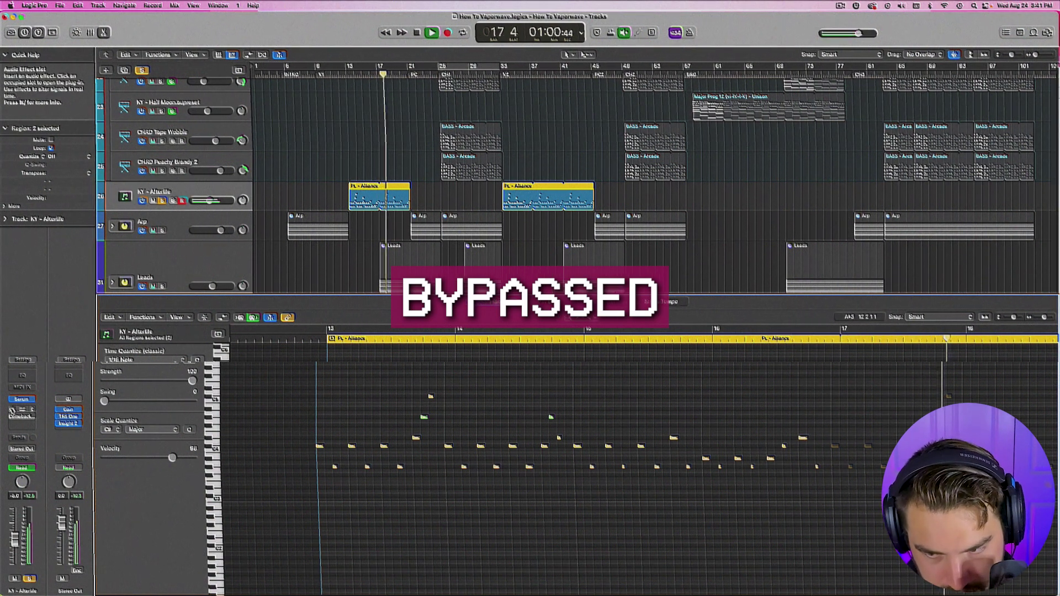
{"action": "left_click", "coordinate": [12, 410]}
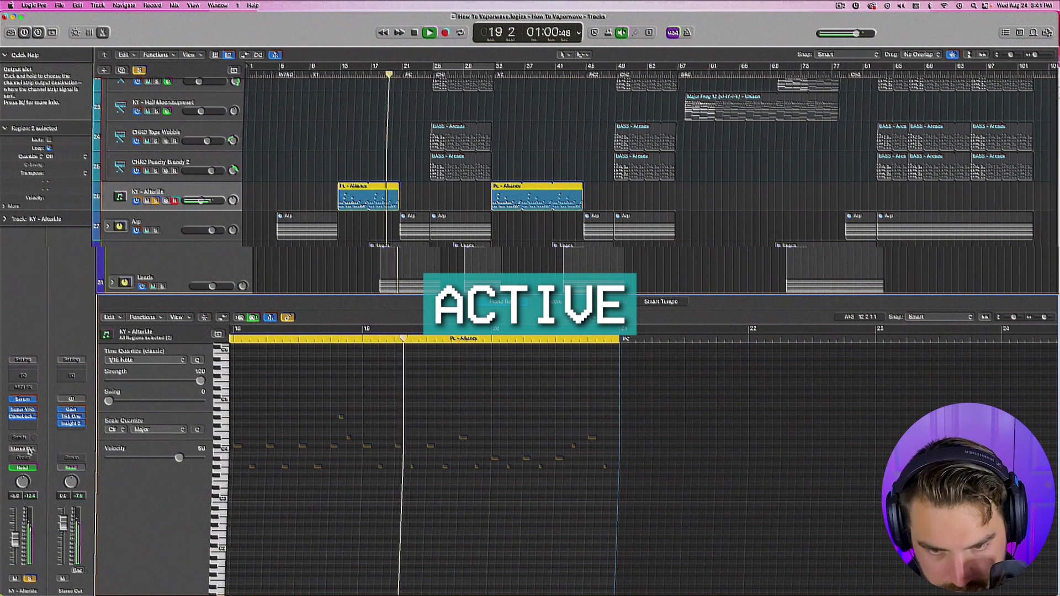
{"action": "scroll", "coordinate": [480, 426], "scroll_direction": "left", "scroll_amount": 3}
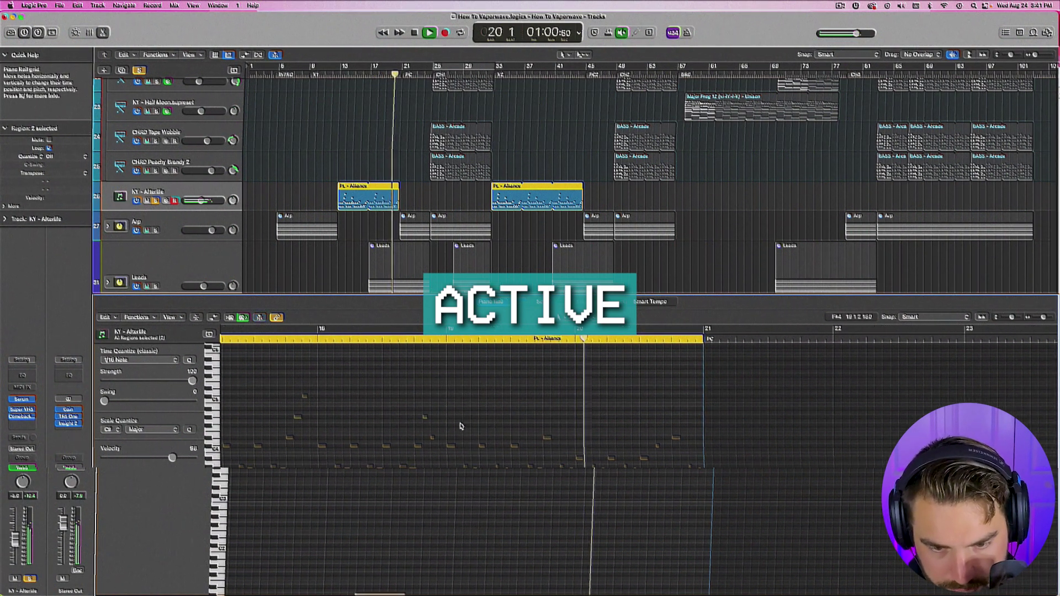
{"action": "key", "text": "space"}
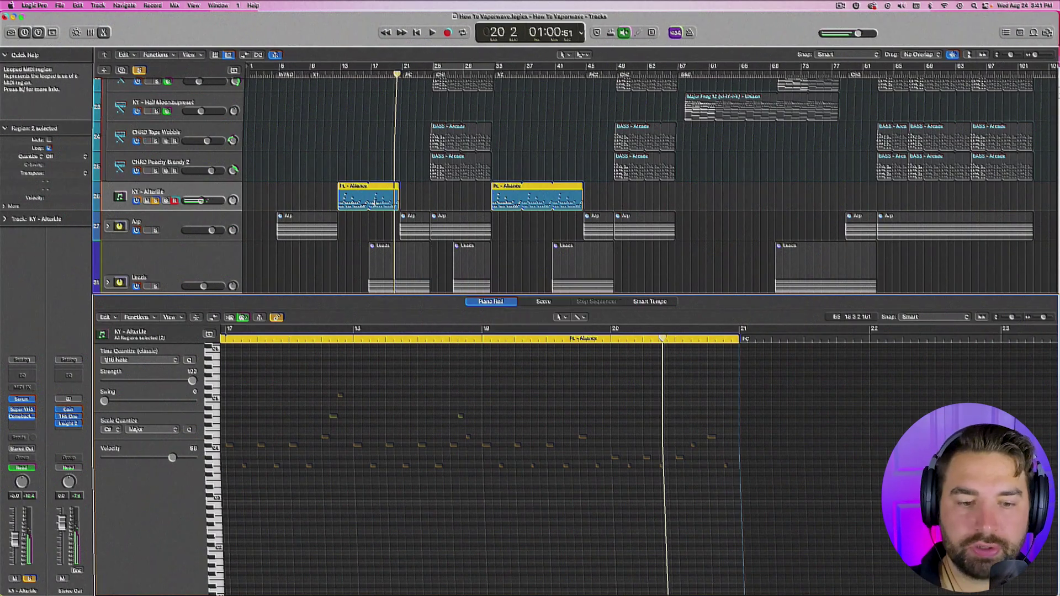
Expand the Arp track stack and show the notes of LD - High Violet's LD - Grapevines region at bar 21
{"action": "left_click", "coordinate": [111, 214]}
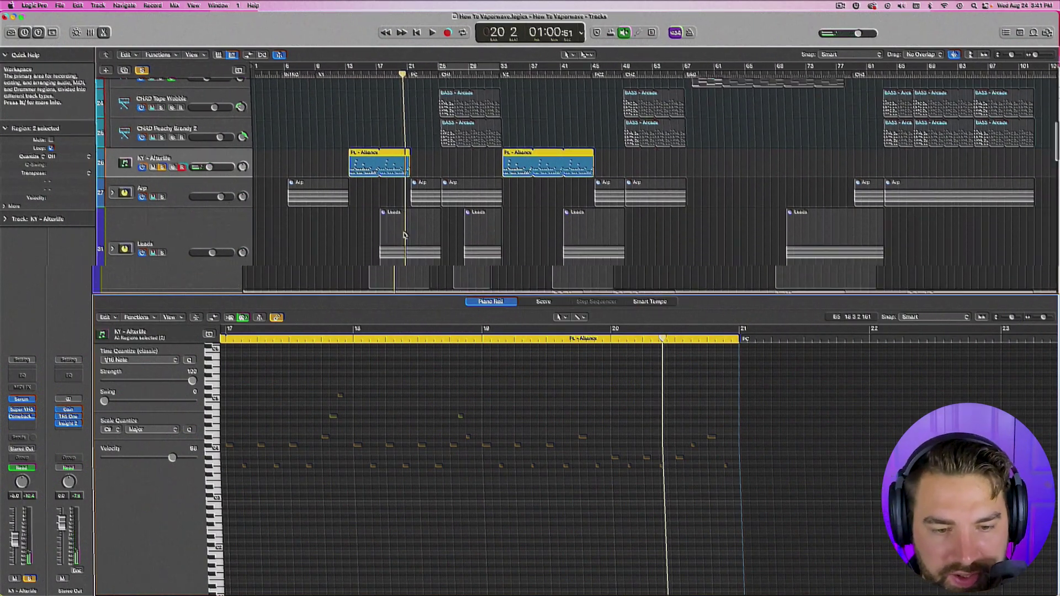
{"action": "scroll", "coordinate": [116, 217], "scroll_direction": "down", "scroll_amount": 5}
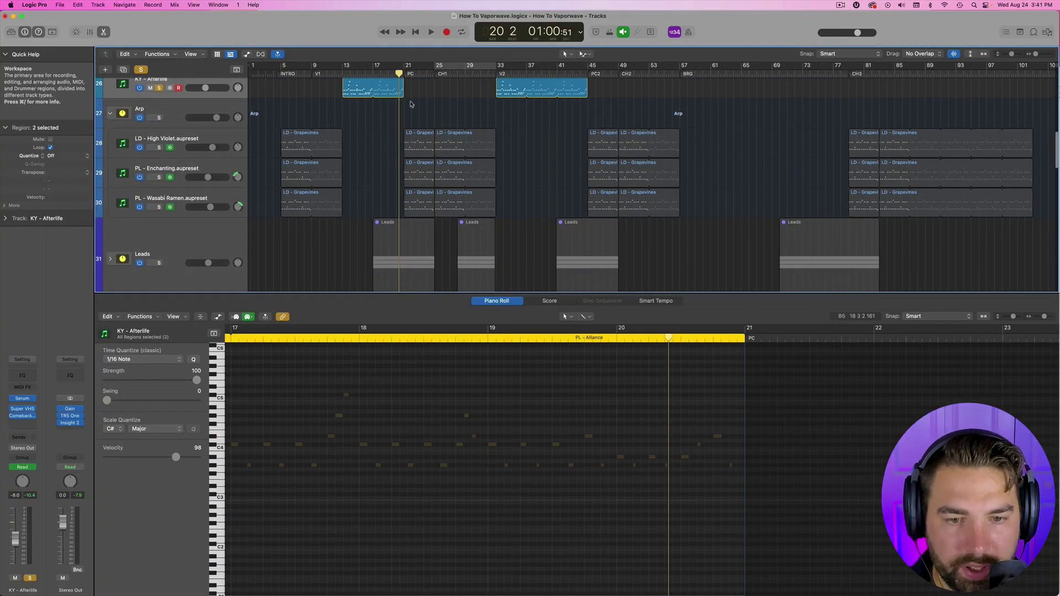
{"action": "left_click", "coordinate": [406, 71]}
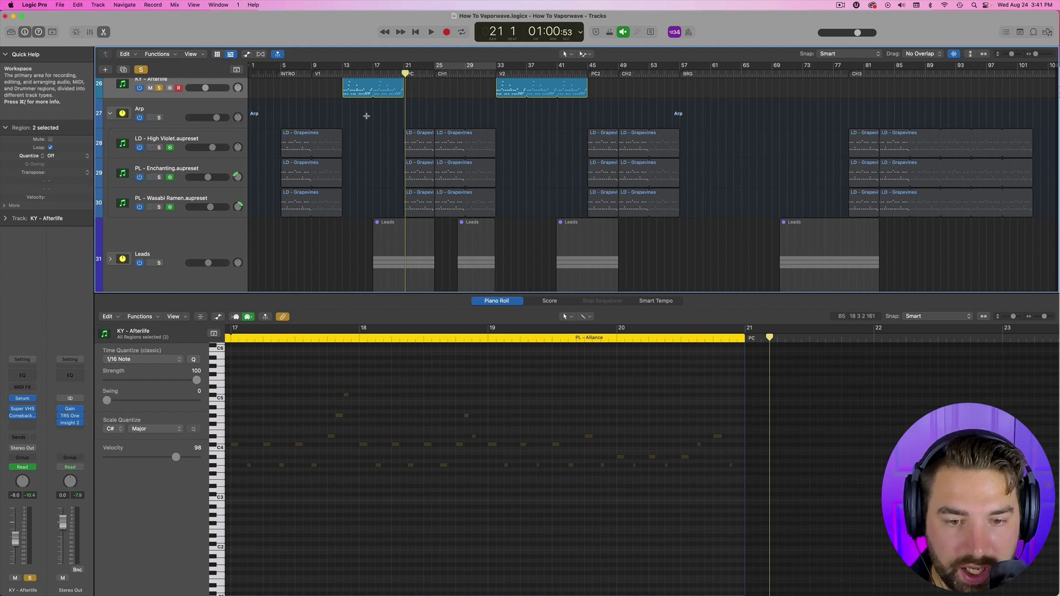
{"action": "left_click", "coordinate": [421, 141]}
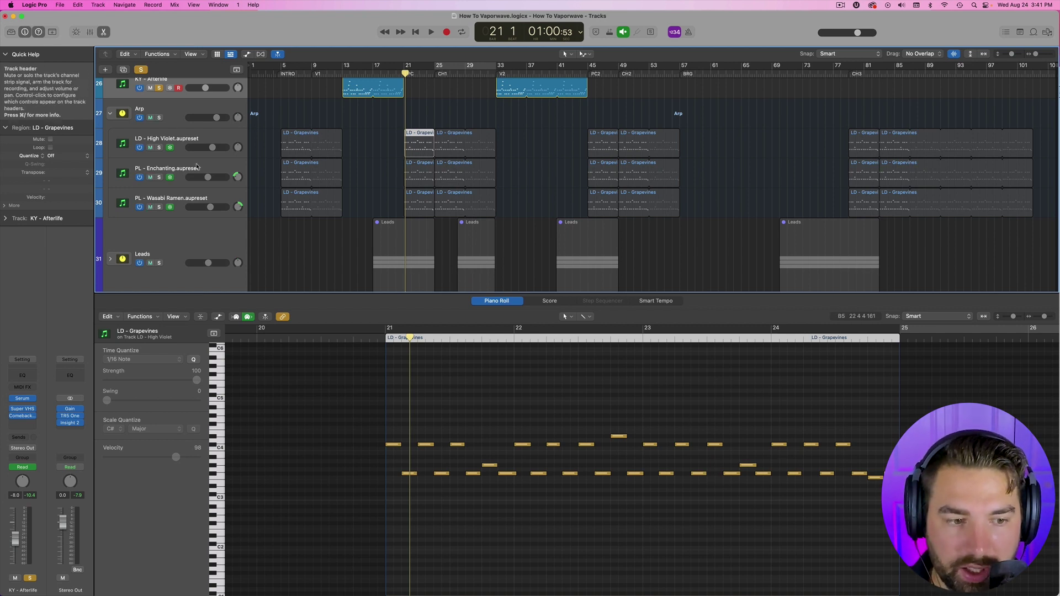
{"action": "scroll", "coordinate": [312, 207], "scroll_direction": "right", "scroll_amount": 1}
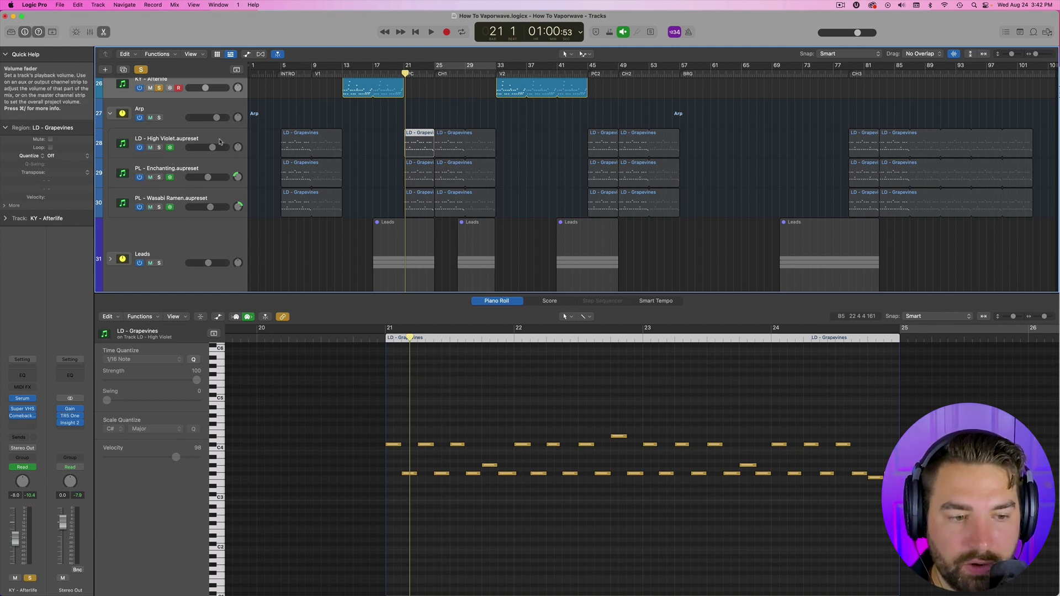
Solo LD - High Violet within the soloed Arp stack, muting PL - Enchanting and PL - Wasabi Ramen
{"action": "left_click", "coordinate": [159, 117]}
{"action": "left_click", "coordinate": [159, 147]}
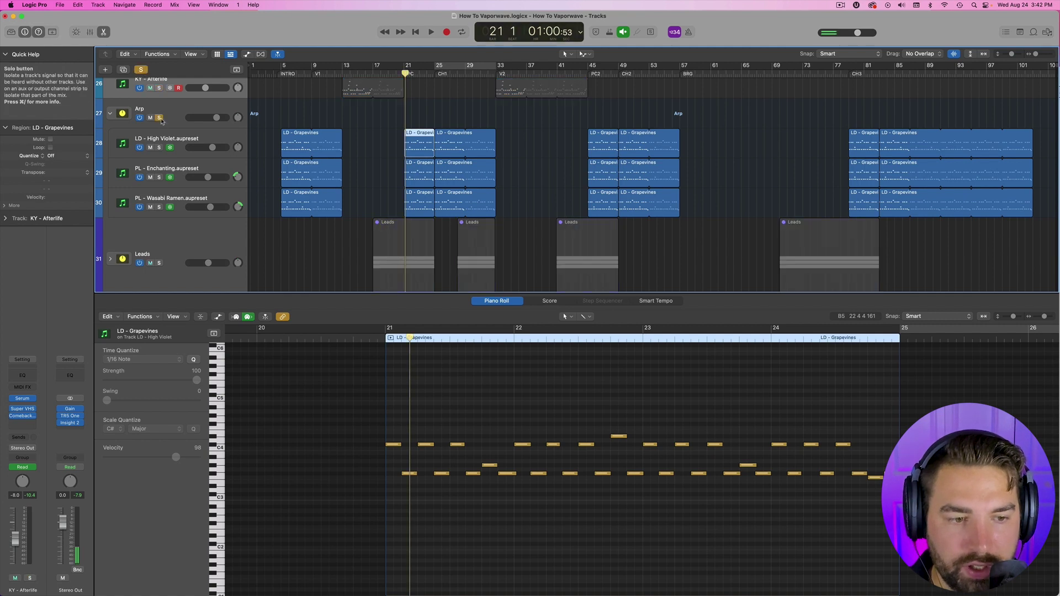
{"action": "left_click", "coordinate": [159, 148]}
{"action": "left_click", "coordinate": [151, 177]}
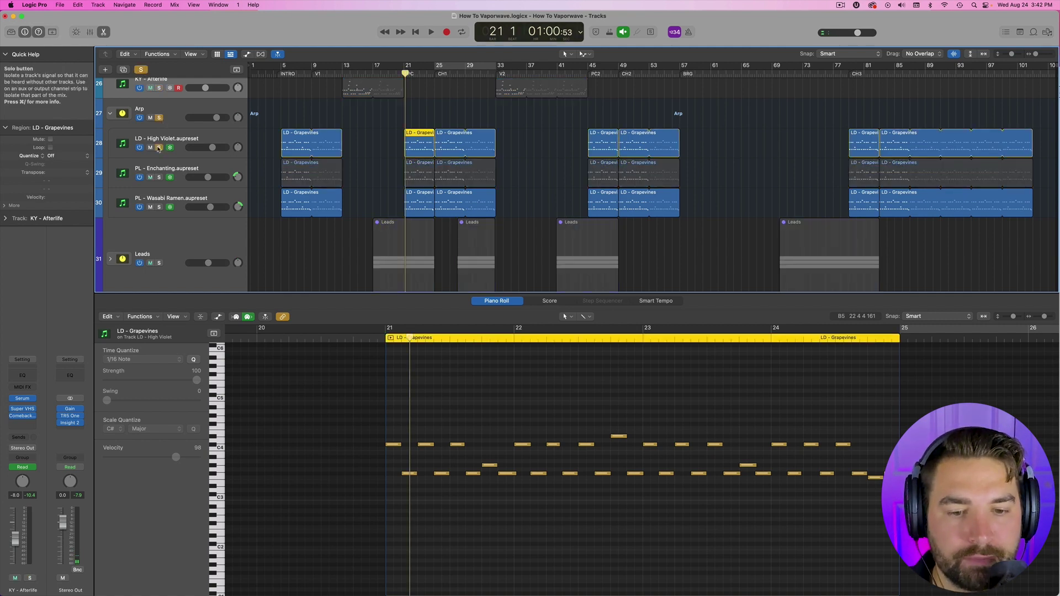
{"action": "left_click", "coordinate": [150, 207]}
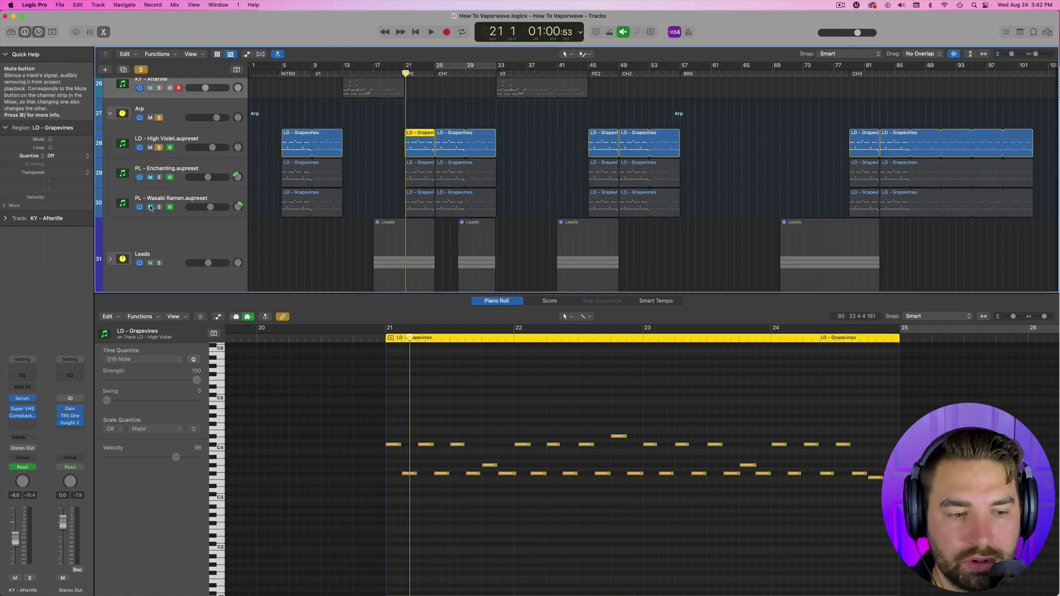
{"action": "left_click", "coordinate": [180, 138]}
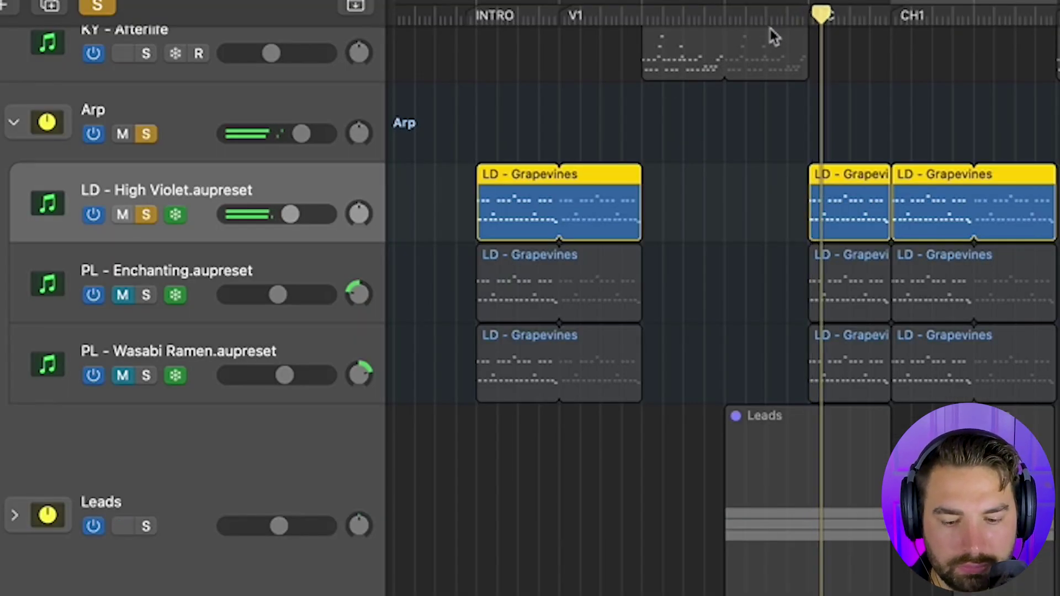
Set a cycle over the pre-chorus from bar 21 to bar 25, and play LD - High Violet with PL - Enchanting unmuted and soloed
{"action": "left_click_drag", "start_coordinate": [807, 5], "coordinate": [890, 10]}
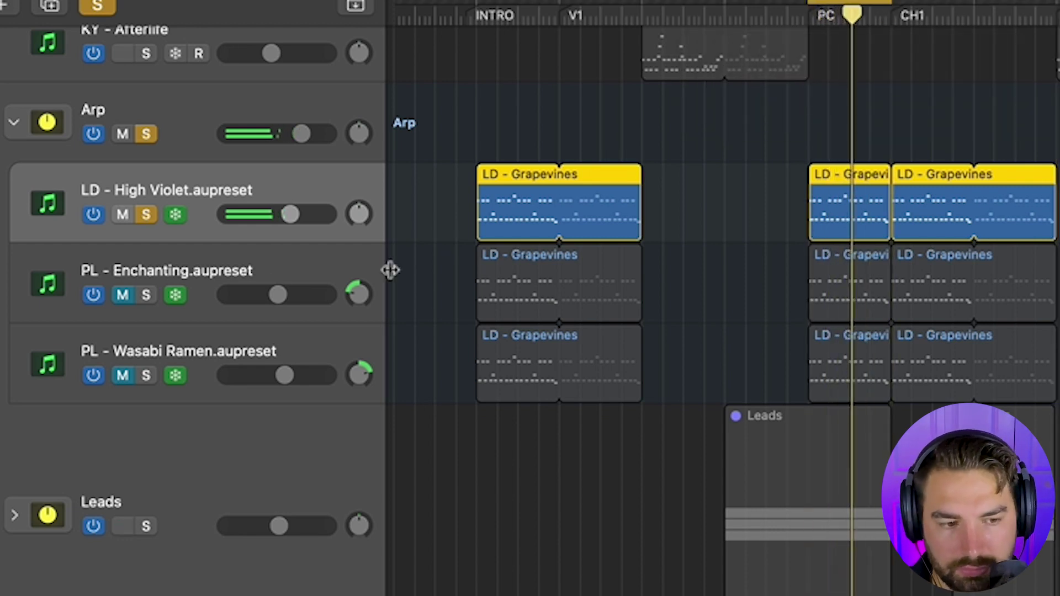
{"action": "left_click", "coordinate": [138, 299]}
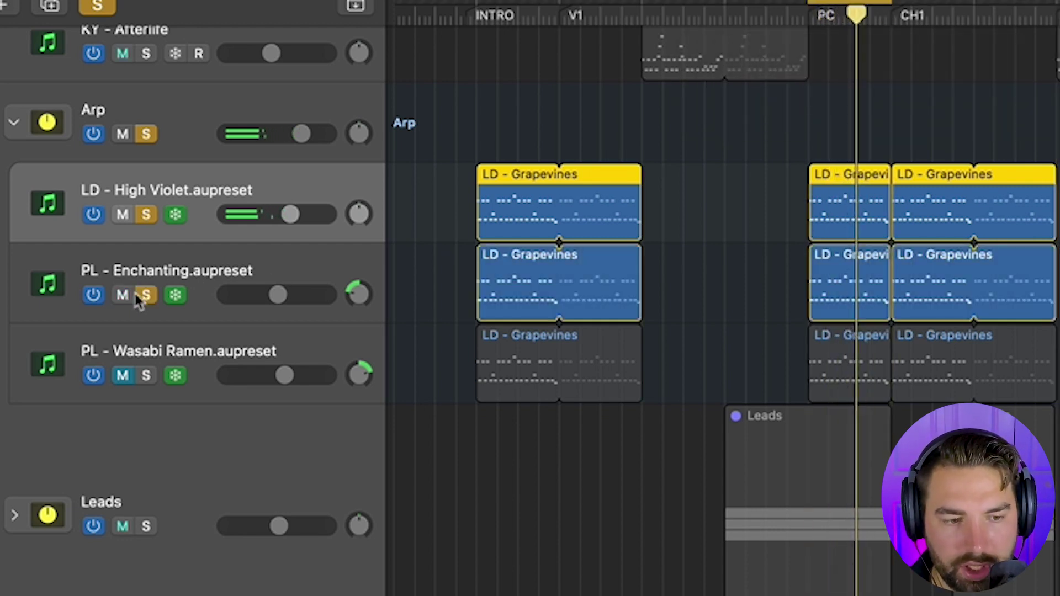
{"action": "key", "text": "space"}
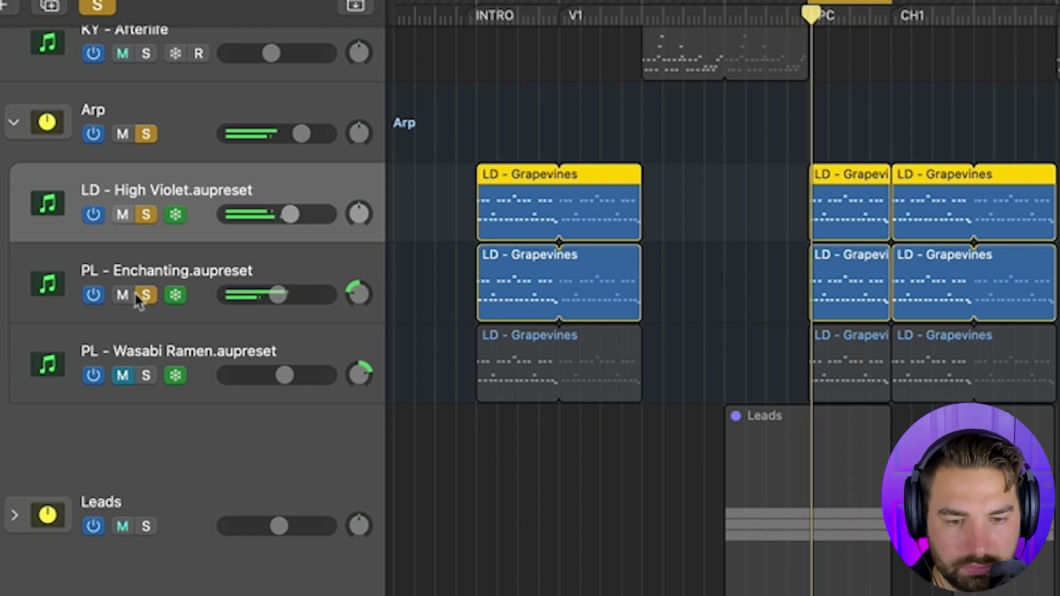
Unmute and solo PL - Wasabi Ramen with the other arp layers, and return the playhead to just before the pre-chorus
{"action": "scroll", "coordinate": [138, 295], "scroll_direction": "up", "scroll_amount": 1}
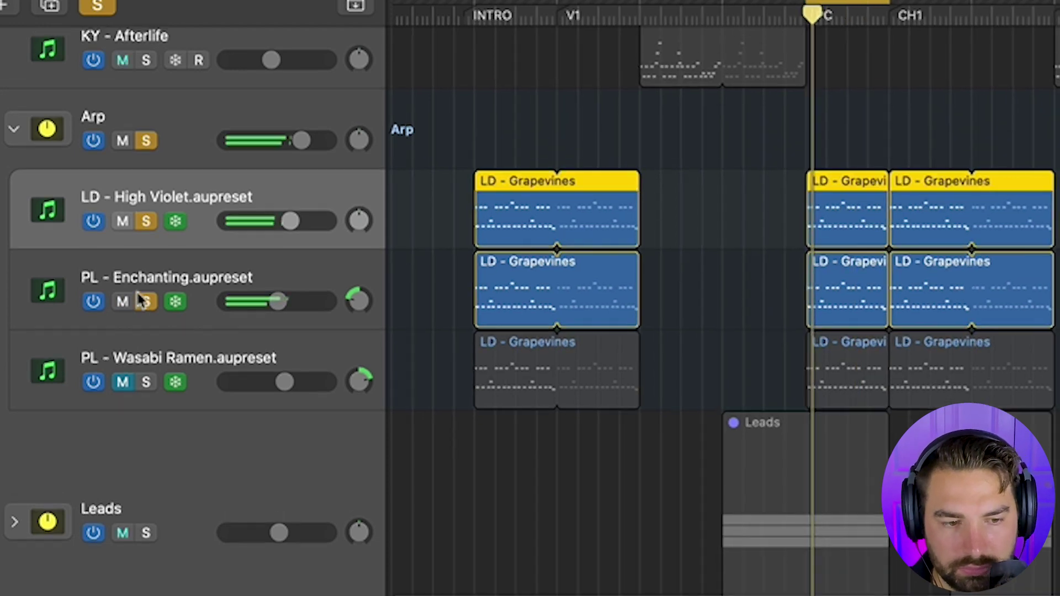
{"action": "left_click", "coordinate": [142, 385]}
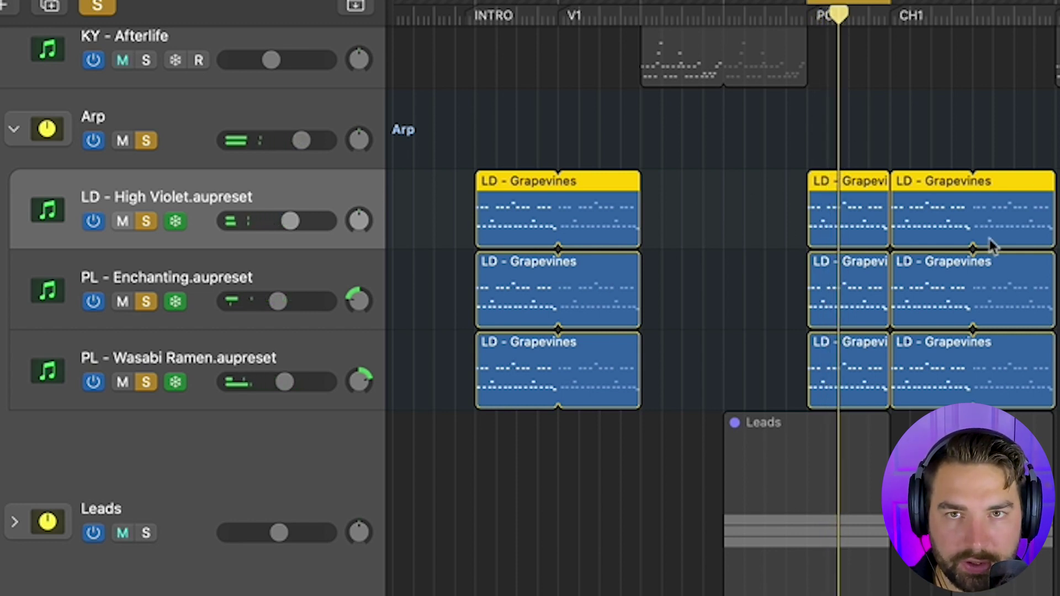
{"action": "mouse_move", "coordinate": [838, 15]}
{"action": "left_mouse_down"}
{"action": "mouse_move", "coordinate": [826, 14]}
{"action": "mouse_move", "coordinate": [942, 28]}
{"action": "mouse_move", "coordinate": [796, 54]}
{"action": "left_mouse_up"}
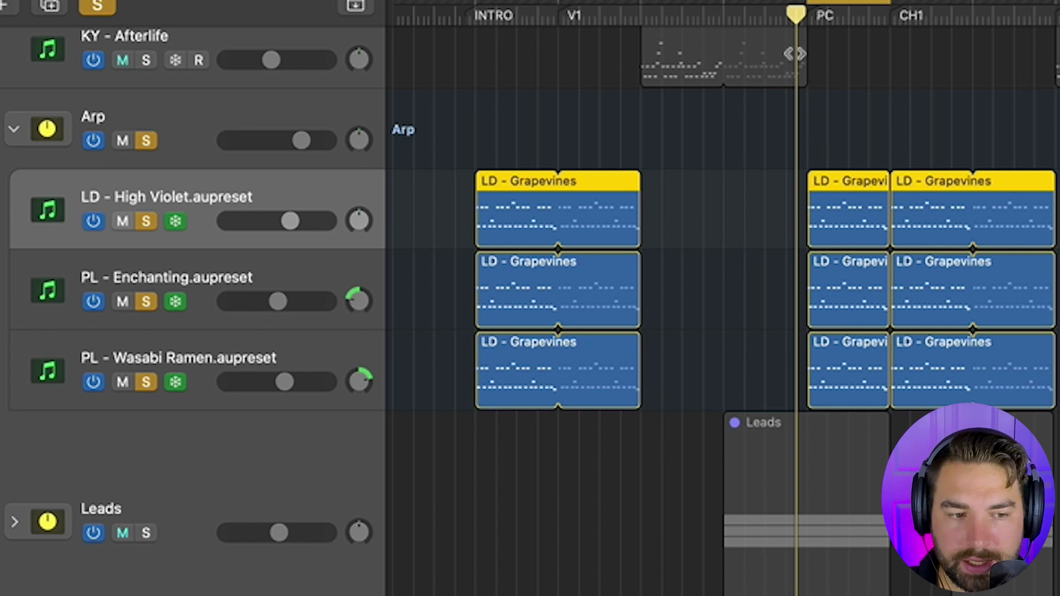
Check the panning of the PL - Enchanting and PL - Wasabi Ramen layers, and show the Arp stack's effect chain
{"action": "left_click", "coordinate": [277, 279]}
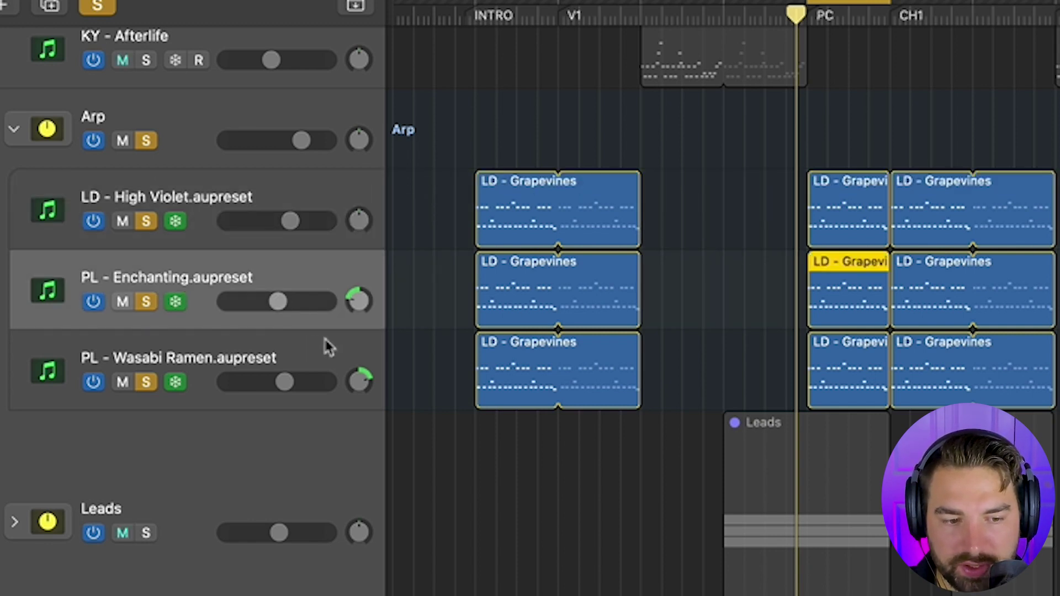
{"action": "left_click", "coordinate": [326, 341]}
{"action": "left_click_drag", "start_coordinate": [359, 301], "coordinate": [359, 323]}
{"action": "left_click_drag", "start_coordinate": [359, 382], "coordinate": [359, 378]}
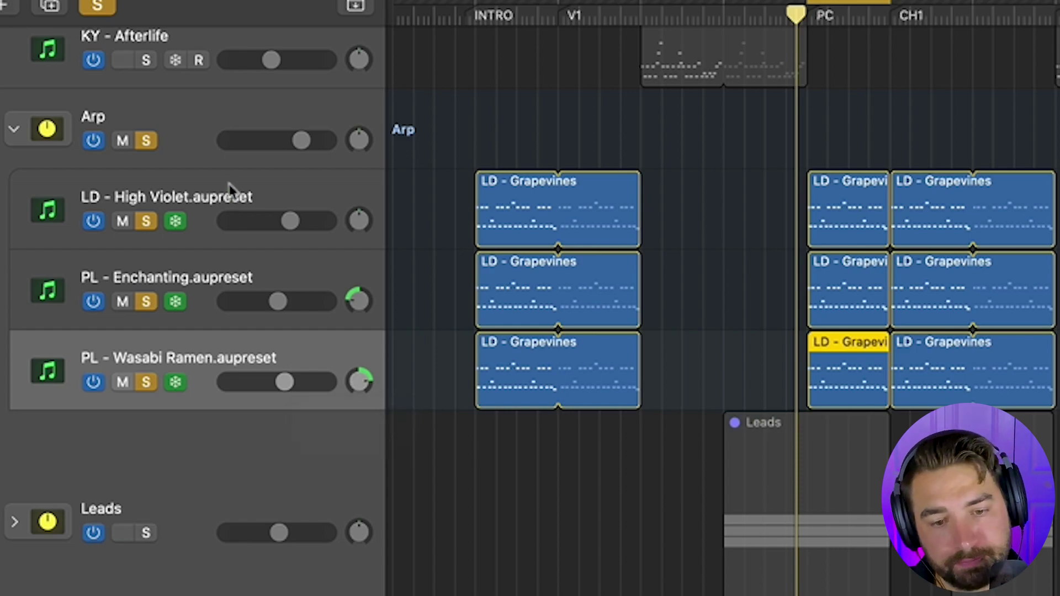
{"action": "left_click", "coordinate": [223, 120]}
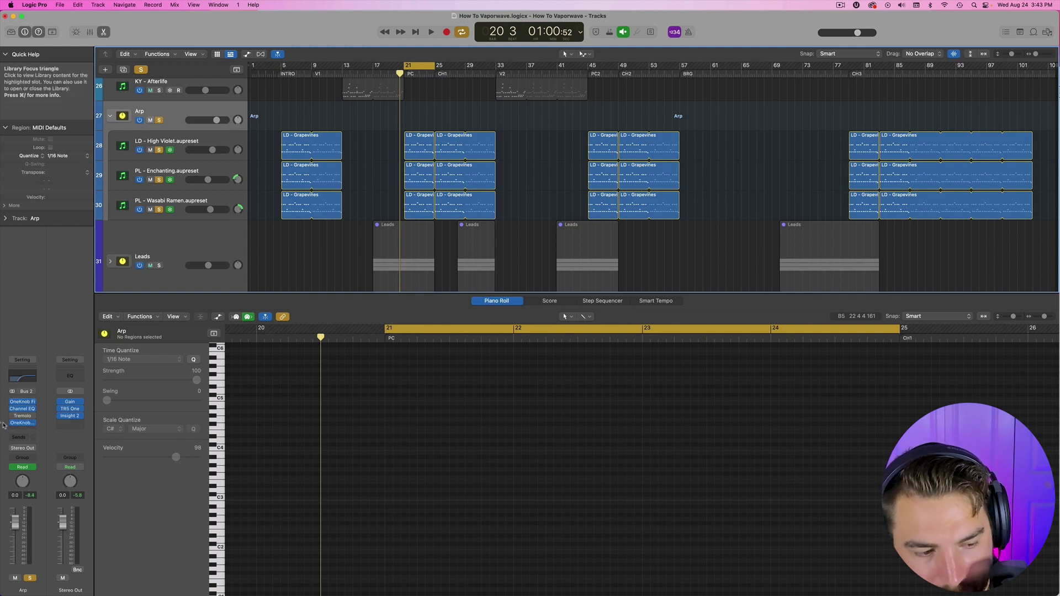
Set a cycle over the first chorus from bar 25 to bar 33, and play the soloed arp layers from bar 25
{"action": "left_click_drag", "start_coordinate": [419, 66], "coordinate": [495, 67]}
{"action": "left_click", "coordinate": [436, 74]}
{"action": "left_click", "coordinate": [195, 136]}
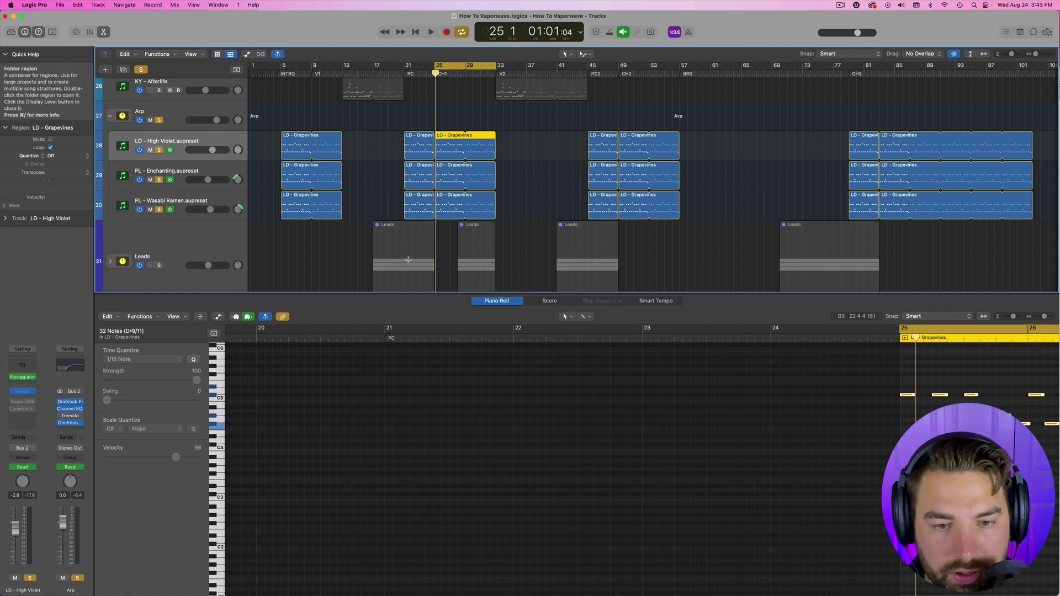
{"action": "left_click", "coordinate": [434, 73]}
{"action": "left_click_drag", "start_coordinate": [433, 73], "coordinate": [433, 73]}
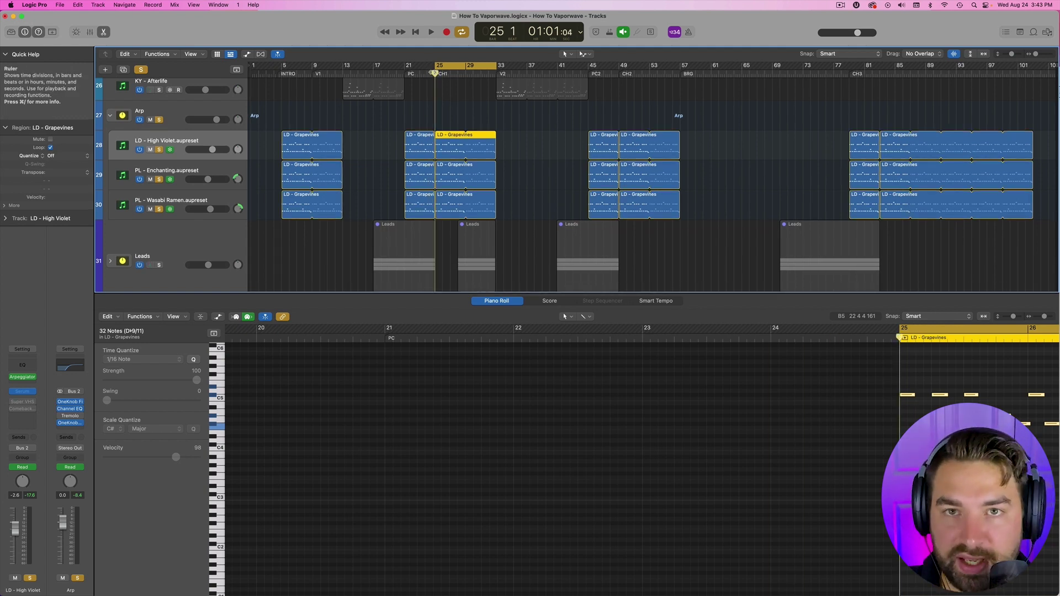
{"action": "key", "text": "space"}
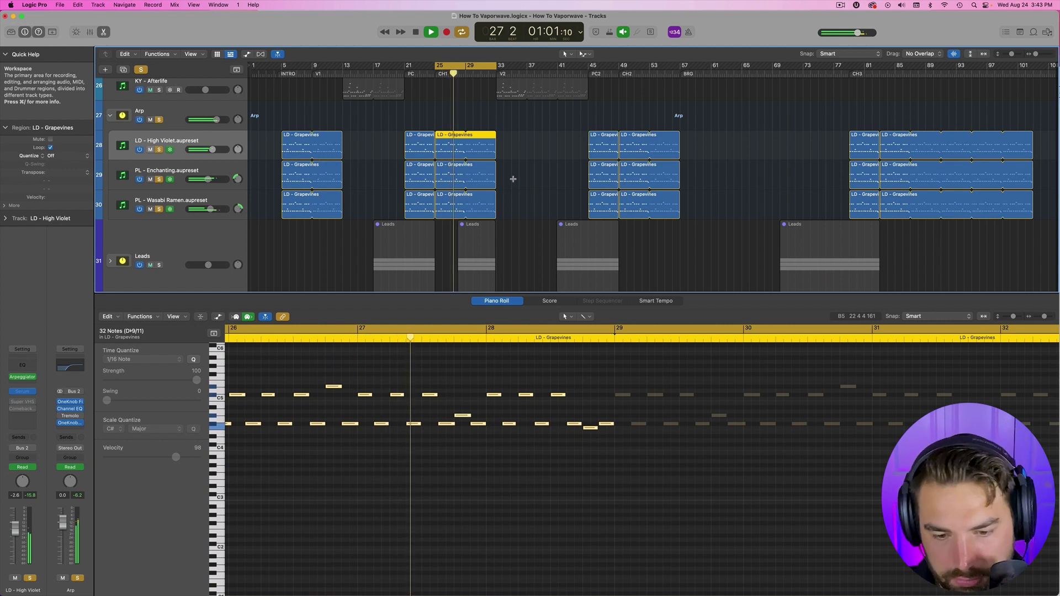
{"action": "key", "text": "space"}
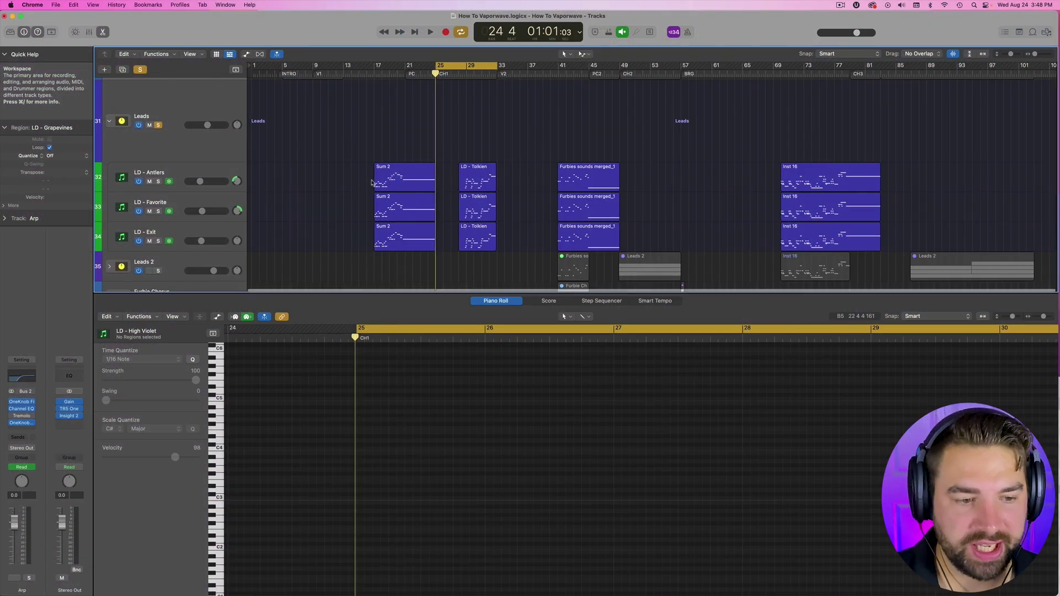
Look over the Antlers, Favorite and Exit layers of the expanded Leads stack, and place the playhead at bar 17
{"action": "scroll", "coordinate": [375, 185], "scroll_direction": "down", "scroll_amount": 2}
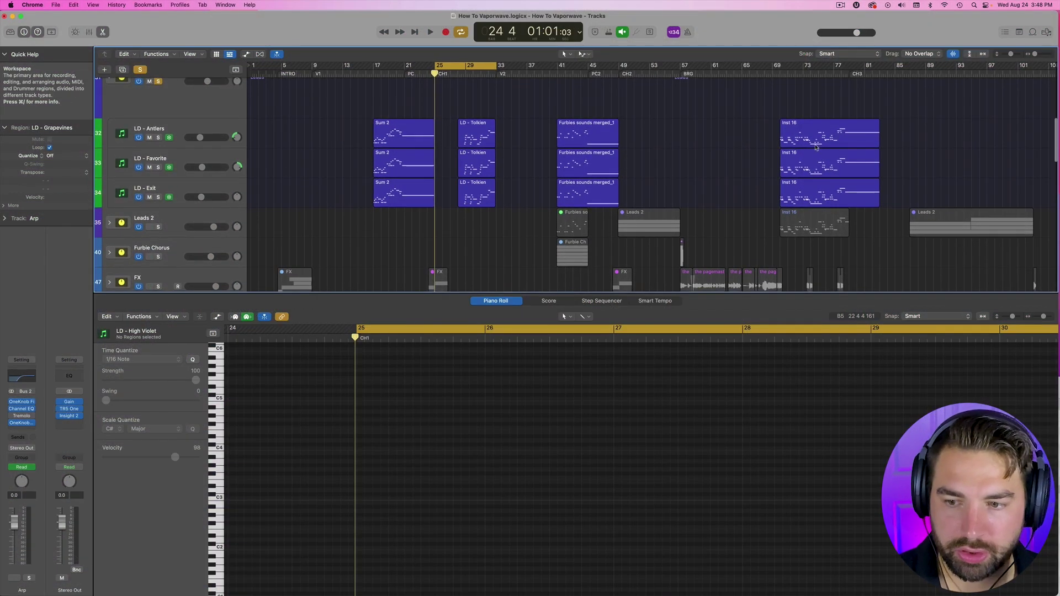
{"action": "left_click", "coordinate": [374, 74]}
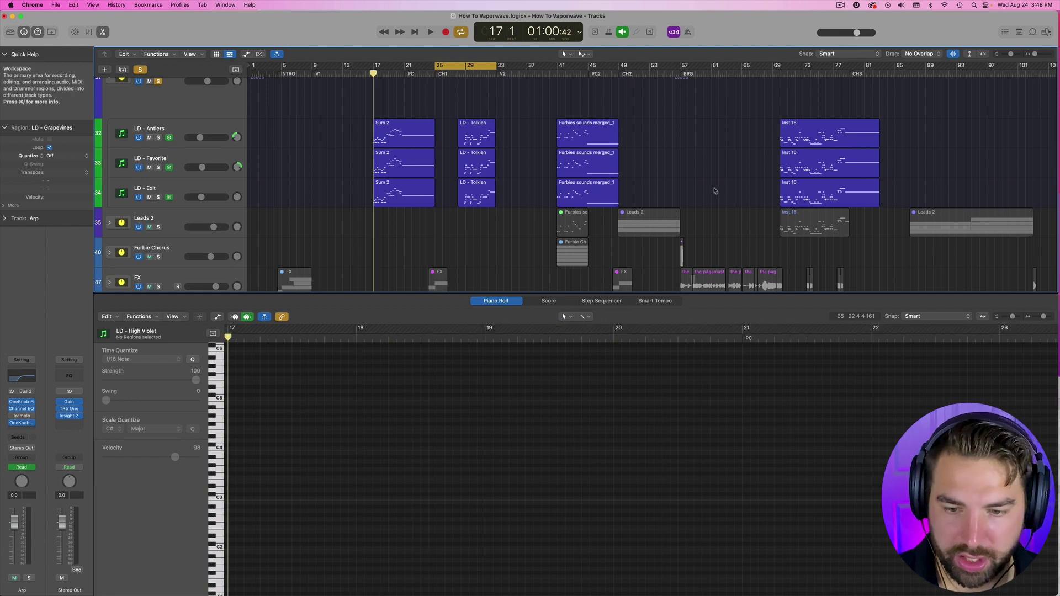
{"action": "scroll", "coordinate": [533, 182], "scroll_direction": "down", "scroll_amount": 2}
{"action": "scroll", "coordinate": [394, 179], "scroll_direction": "up", "scroll_amount": 3}
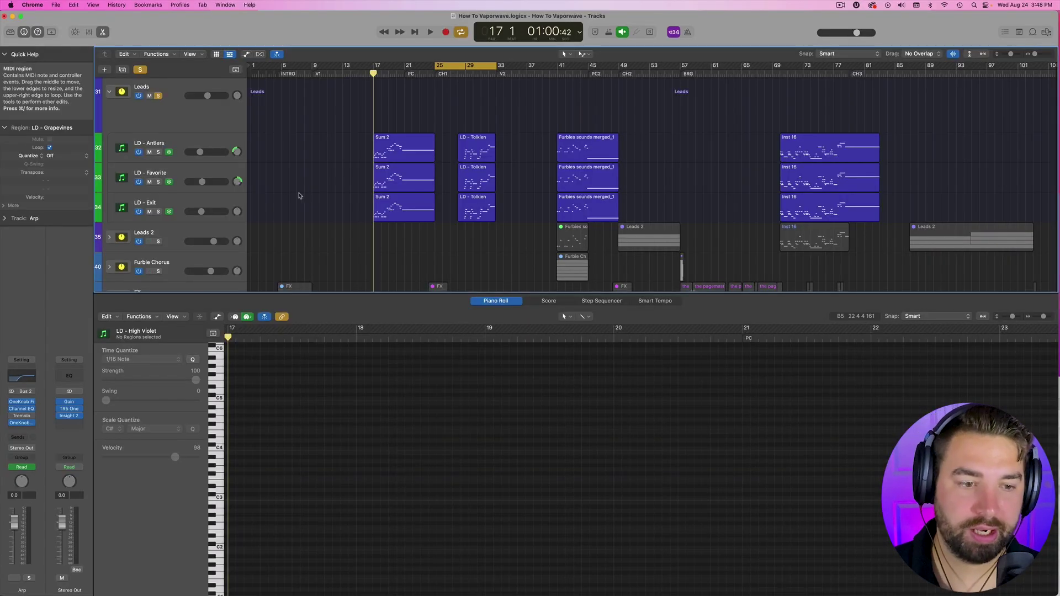
{"action": "scroll", "coordinate": [270, 203], "scroll_direction": "up", "scroll_amount": 1}
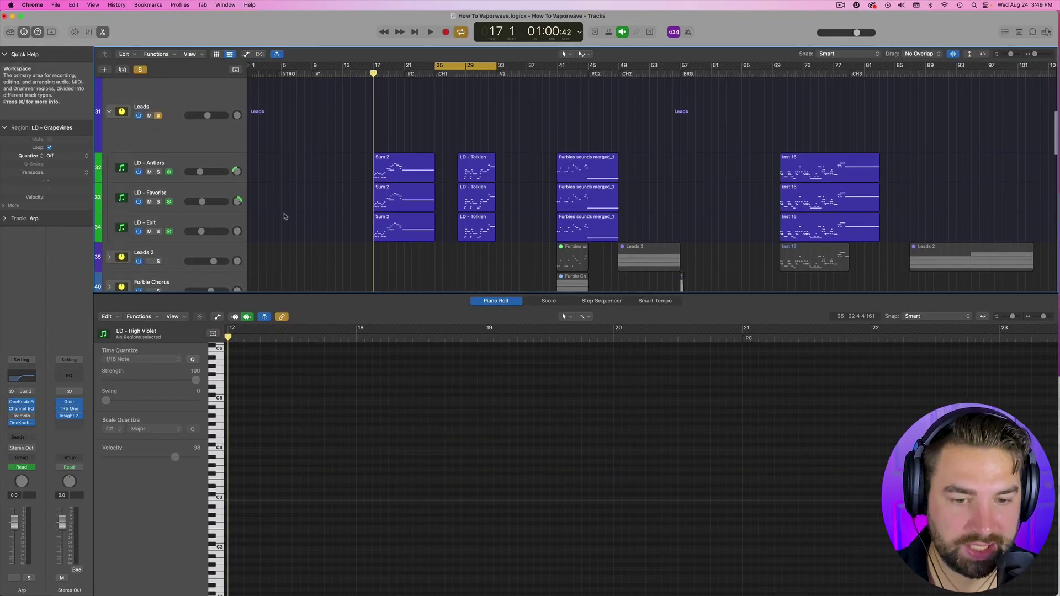
{"action": "scroll", "coordinate": [284, 216], "scroll_direction": "down", "scroll_amount": 3}
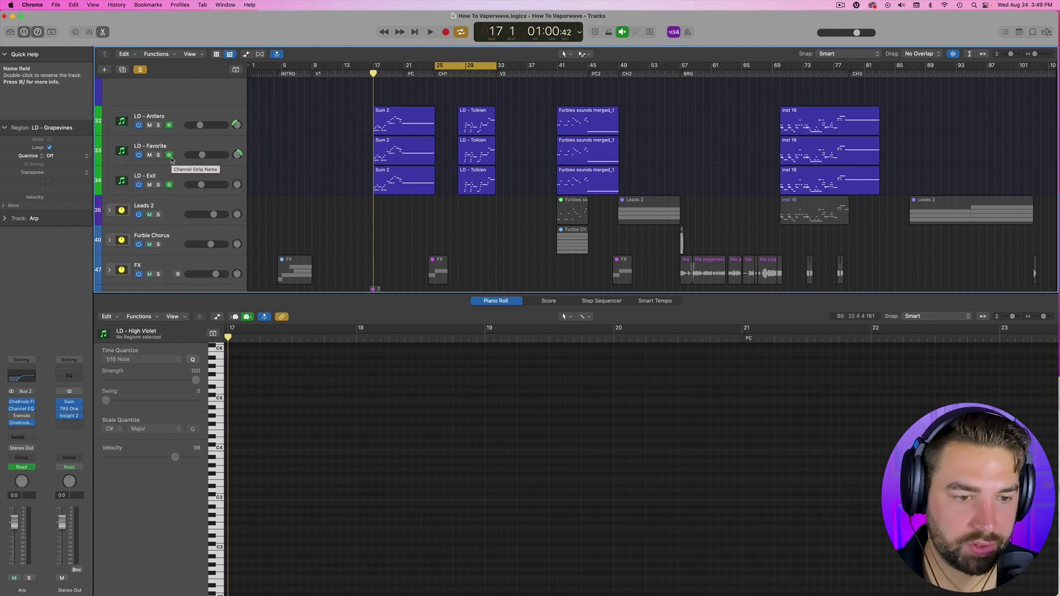
{"action": "scroll", "coordinate": [353, 159], "scroll_direction": "up", "scroll_amount": 1}
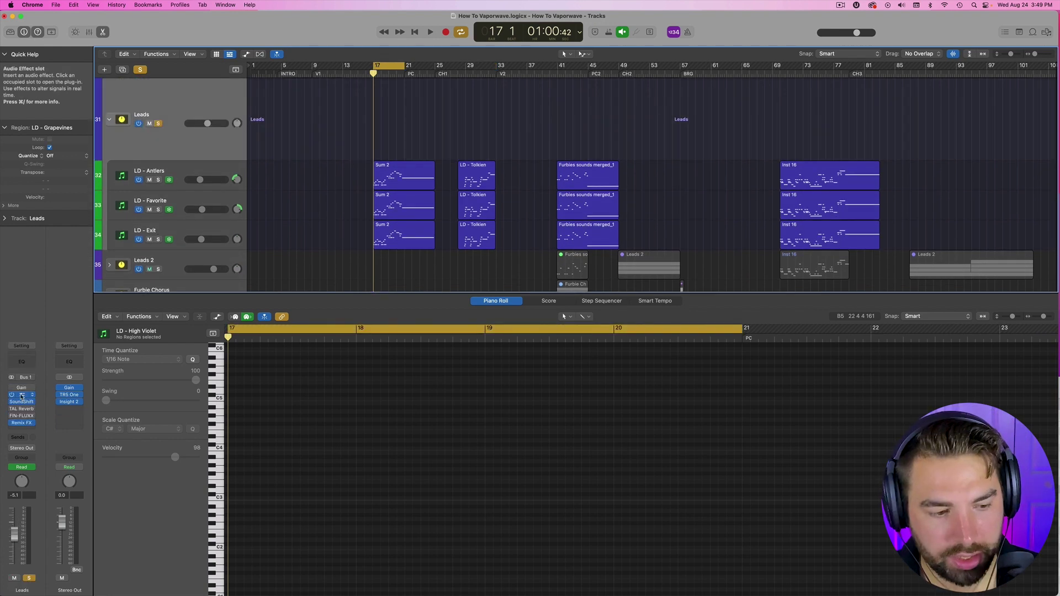
Open the Leads stack's Super VHS, Remix FX and SoundShifter Pitch effects in turn, arranging their windows clear of the tracks
{"action": "left_click", "coordinate": [21, 395]}
{"action": "left_click_drag", "start_coordinate": [543, 124], "coordinate": [719, 71]}
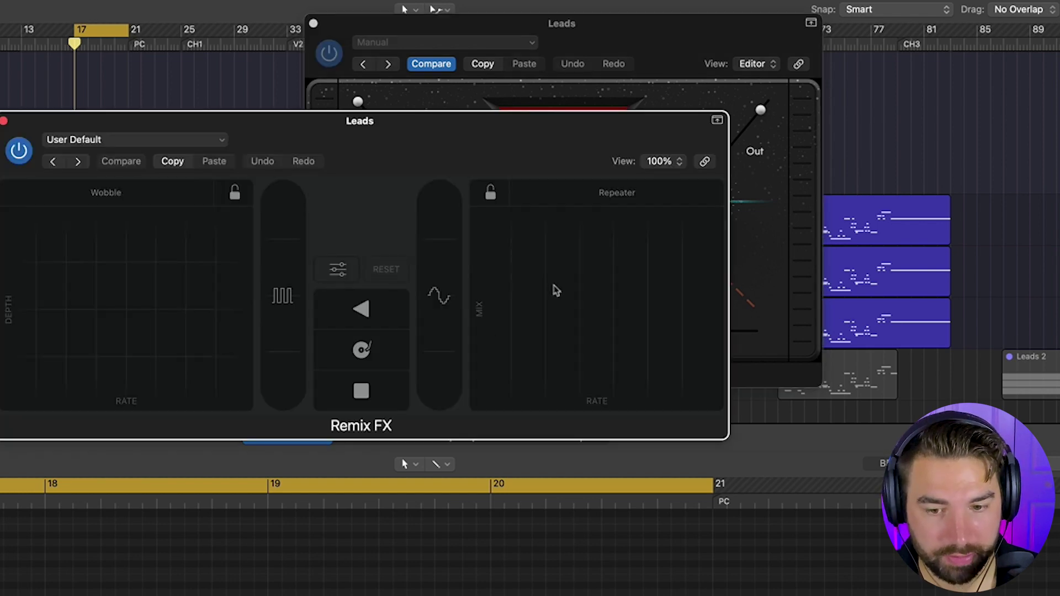
{"action": "left_click_drag", "start_coordinate": [358, 126], "coordinate": [357, 343]}
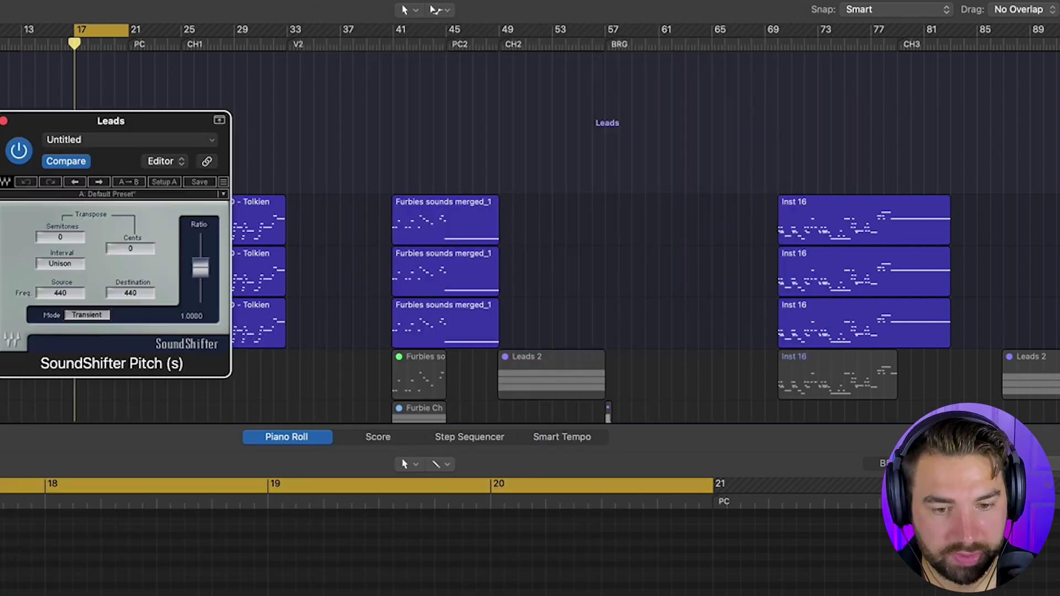
{"action": "left_click_drag", "start_coordinate": [152, 126], "coordinate": [670, 82]}
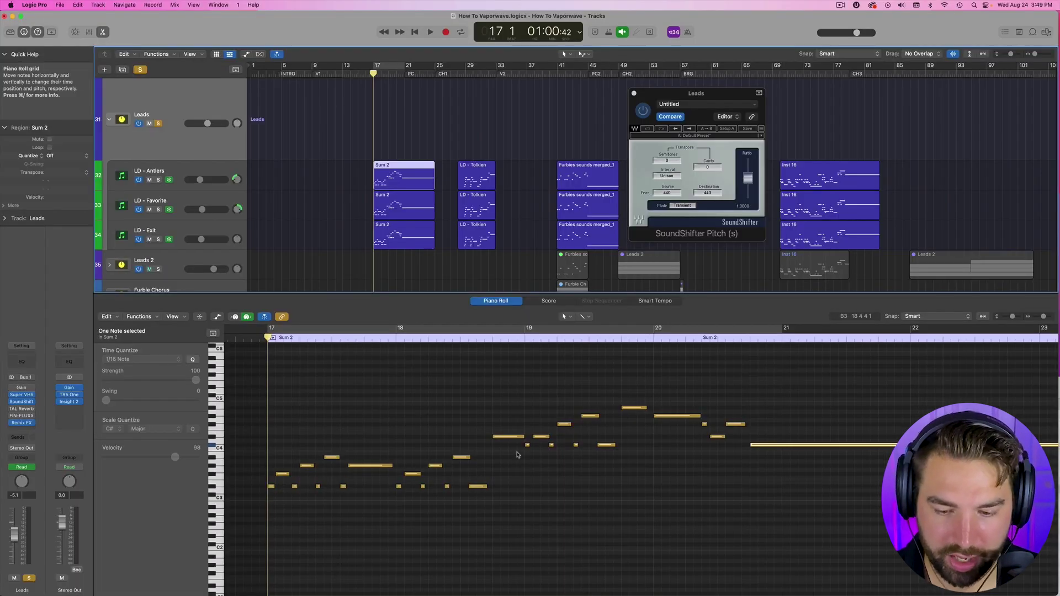
Examine the Sum 2 melody's notes from bar 17 through its long held note ending just before bar 25
{"action": "scroll", "coordinate": [584, 428], "scroll_direction": "left", "scroll_amount": 1}
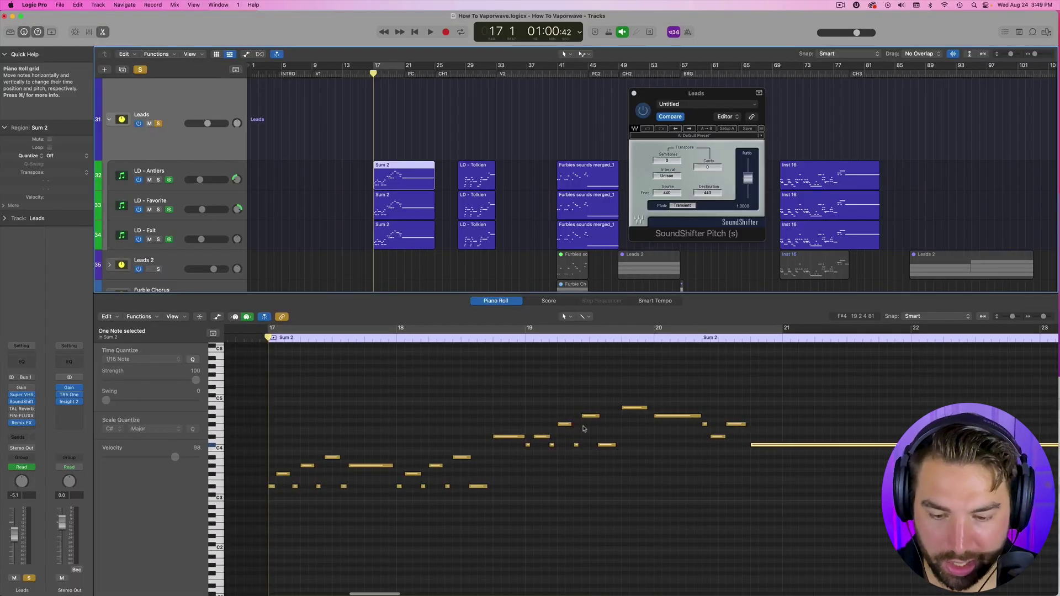
{"action": "scroll", "coordinate": [701, 418], "scroll_direction": "right", "scroll_amount": 10}
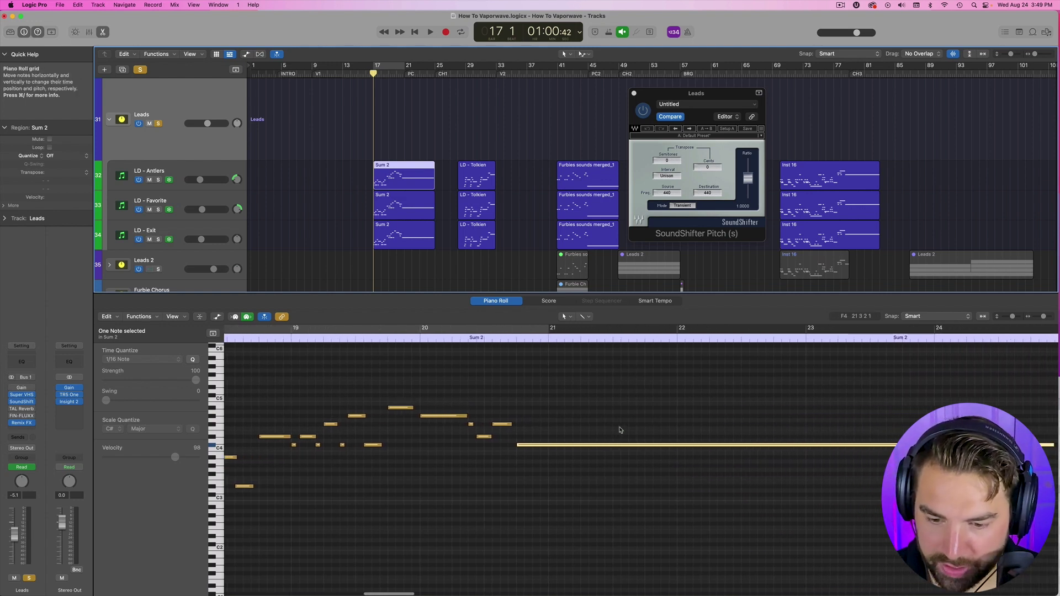
{"action": "scroll", "coordinate": [359, 441], "scroll_direction": "right", "scroll_amount": 1}
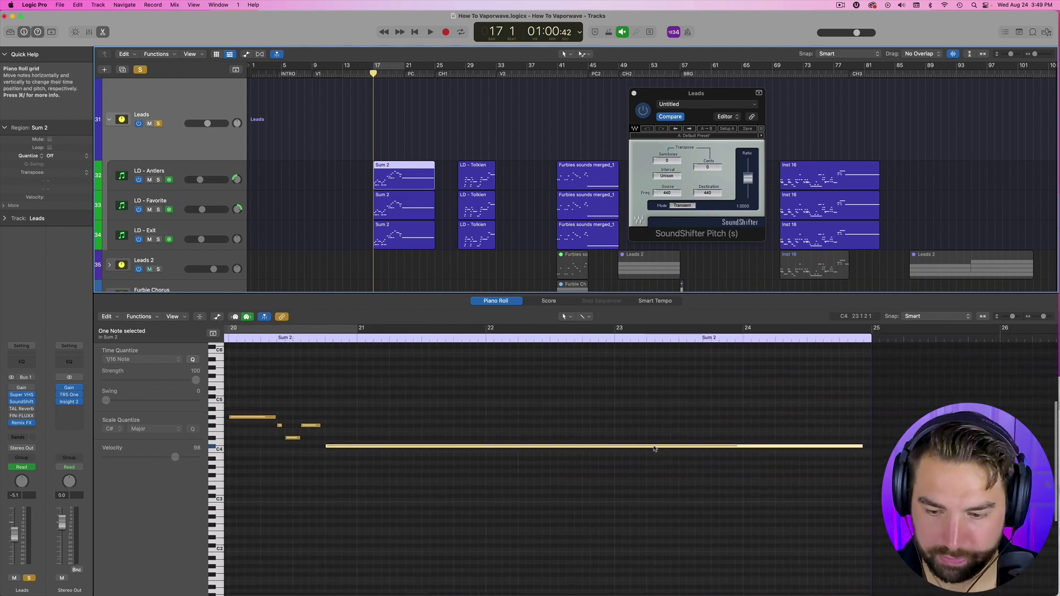
{"action": "scroll", "coordinate": [548, 381], "scroll_direction": "right", "scroll_amount": 1}
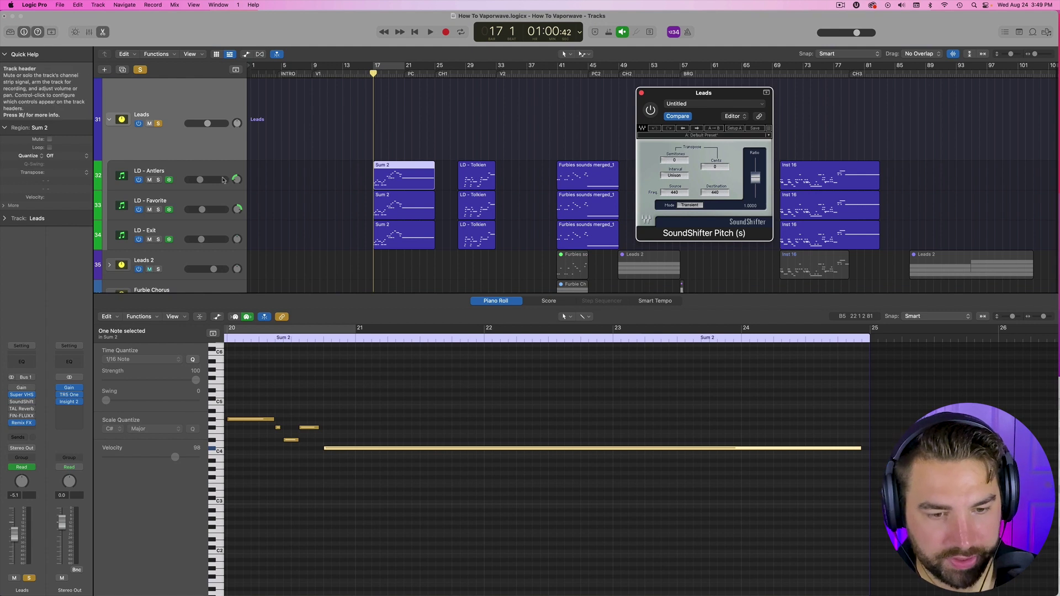
Play the soloed Leads stack from bar 17, first with Super VHS and SoundShifter bypassed and then with Super VHS active
{"action": "mouse_move", "coordinate": [11, 396]}
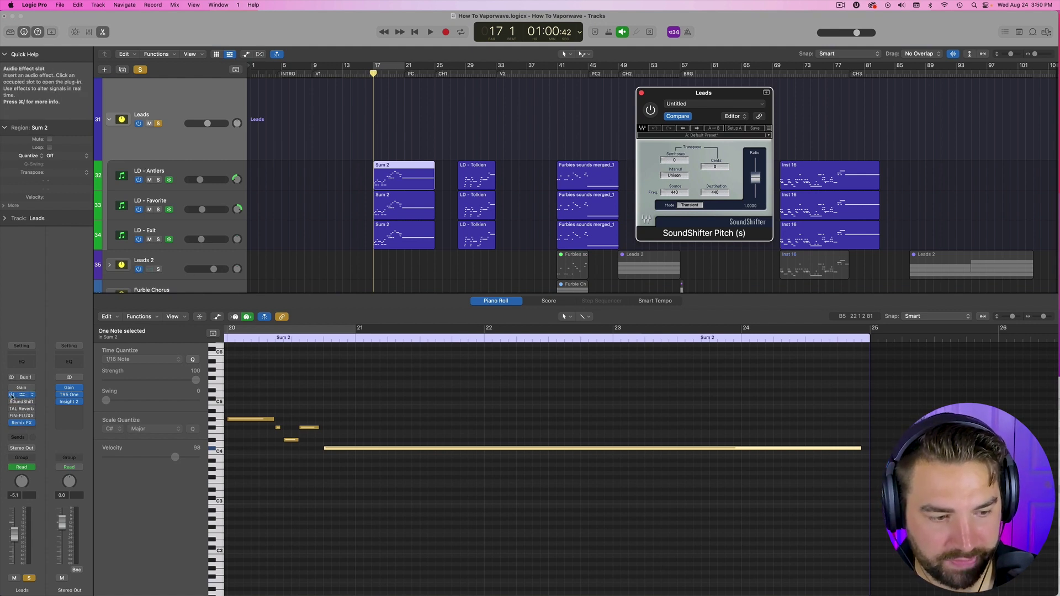
{"action": "key", "text": "space"}
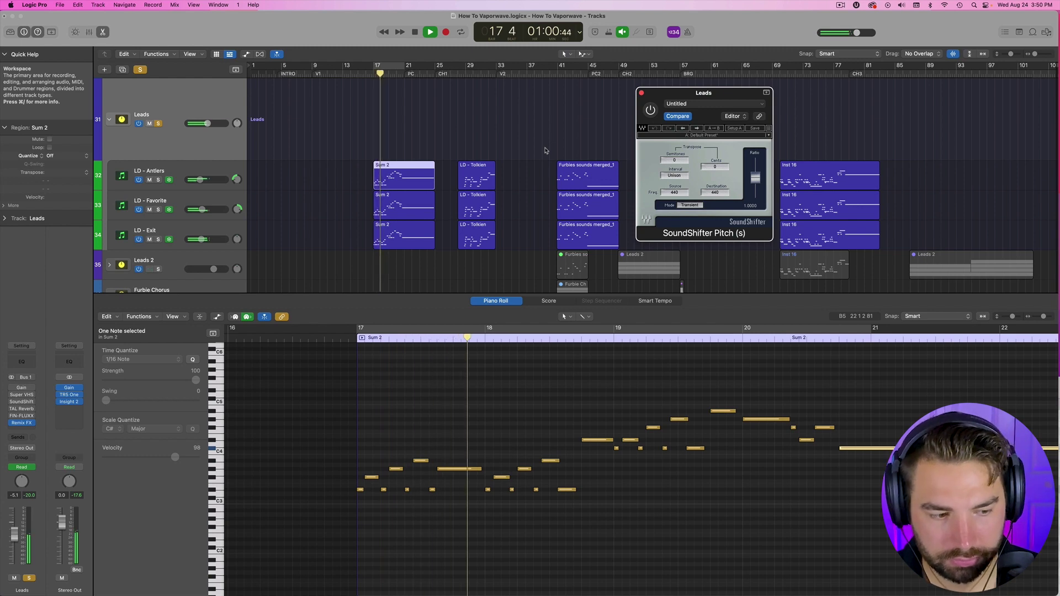
{"action": "mouse_move", "coordinate": [11, 396]}
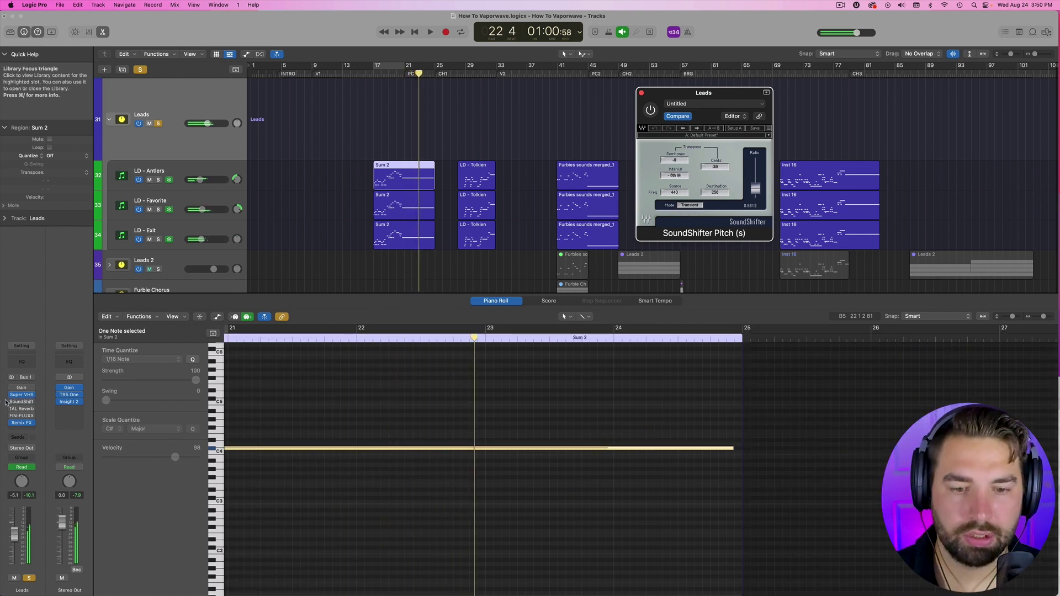
Display the Leads track's SoundShifter pitch automation, and play through its curve around the pre-chorus and first chorus
{"action": "left_click_drag", "start_coordinate": [672, 93], "coordinate": [623, 88]}
{"action": "left_click_drag", "start_coordinate": [400, 74], "coordinate": [393, 73]}
{"action": "key", "text": "a"}
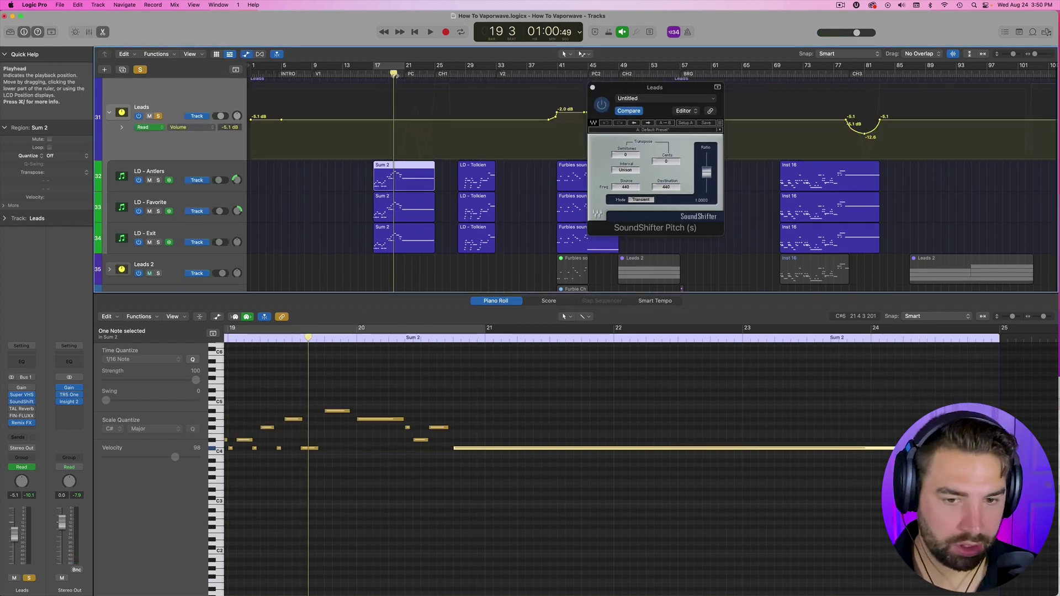
{"action": "left_click", "coordinate": [178, 116]}
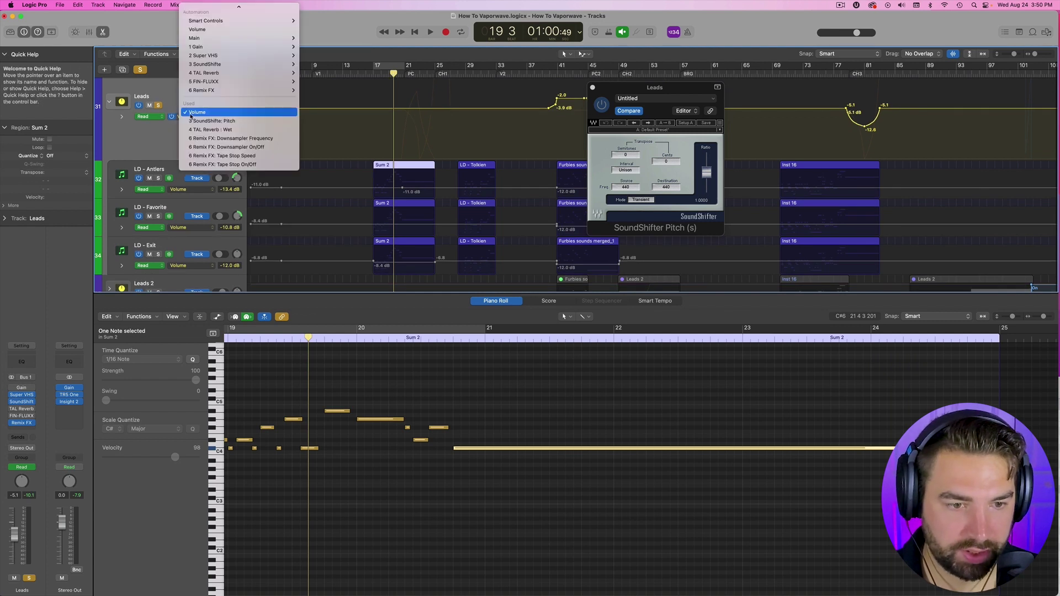
{"action": "left_click", "coordinate": [230, 122]}
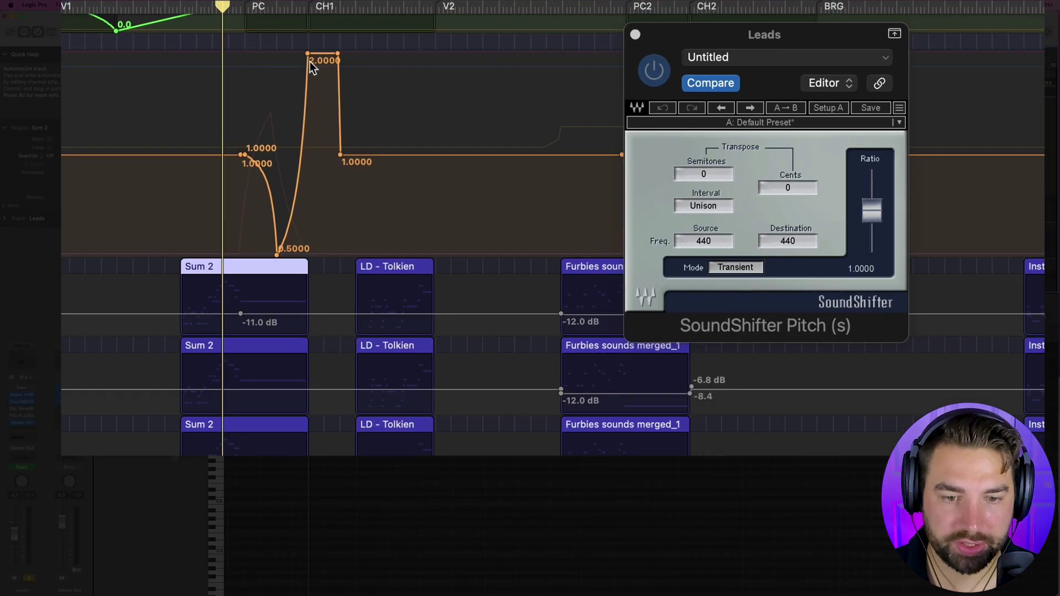
{"action": "left_click", "coordinate": [224, 6]}
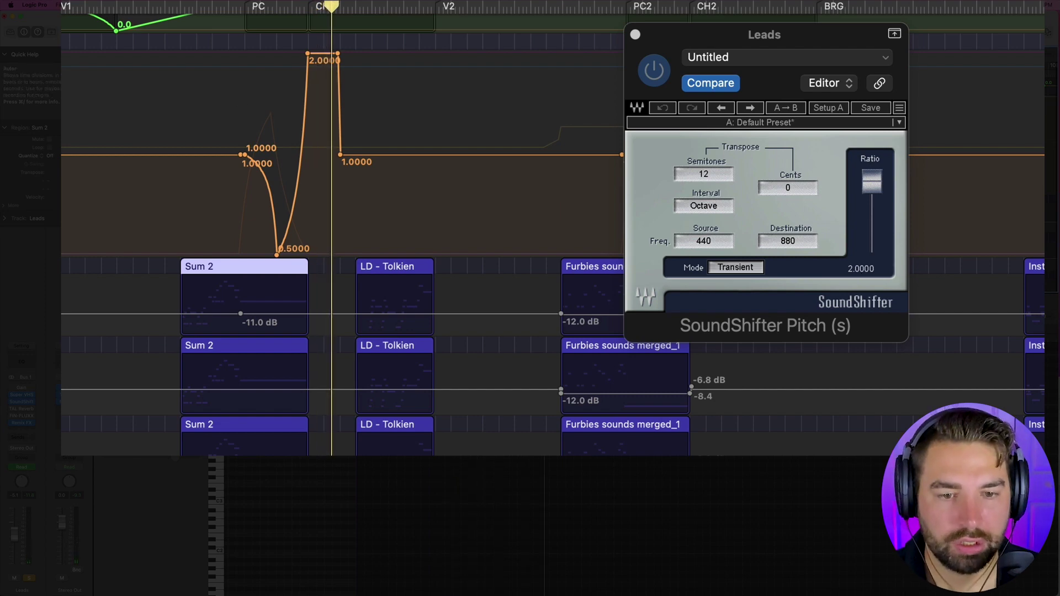
{"action": "left_click", "coordinate": [241, 7]}
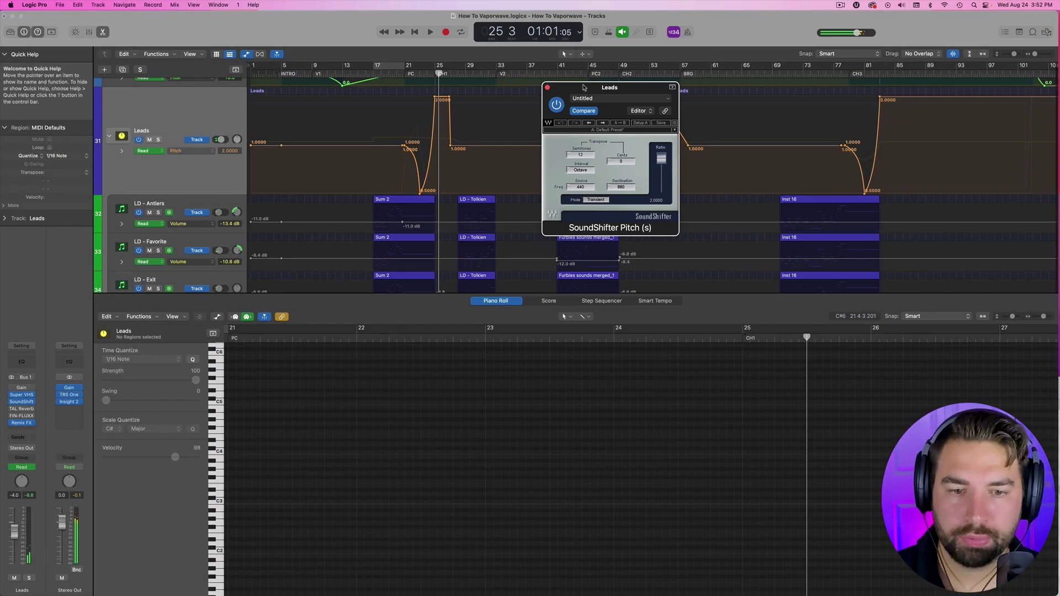
Hide the automation and play the LD - Tolkien lead in the full mix from bar 28, closing the Super VHS window
{"action": "left_click_drag", "start_coordinate": [585, 87], "coordinate": [668, 88]}
{"action": "scroll", "coordinate": [403, 142], "scroll_direction": "down", "scroll_amount": 3}
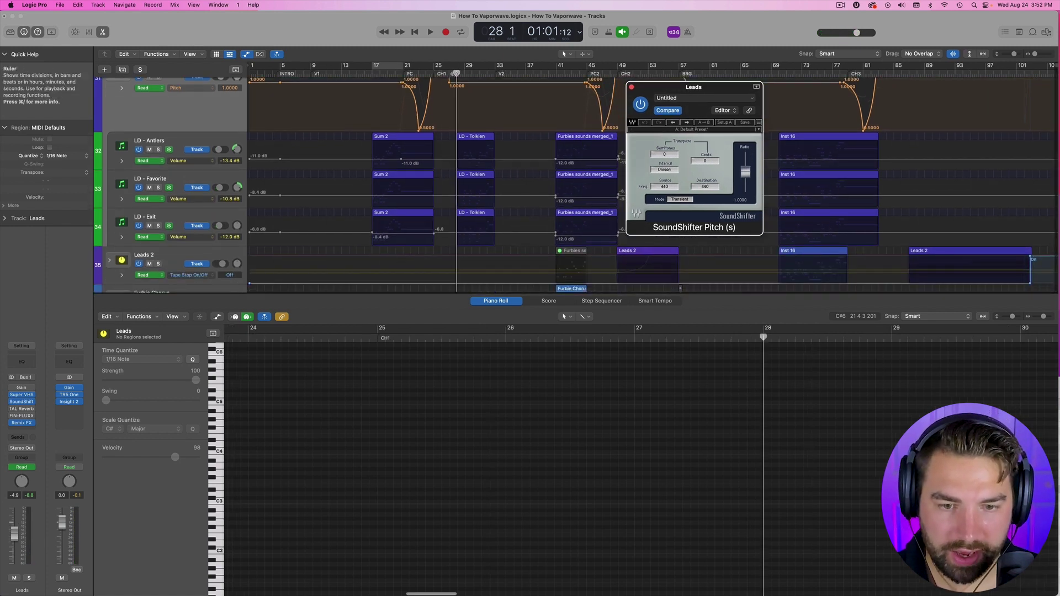
{"action": "left_click", "coordinate": [458, 74]}
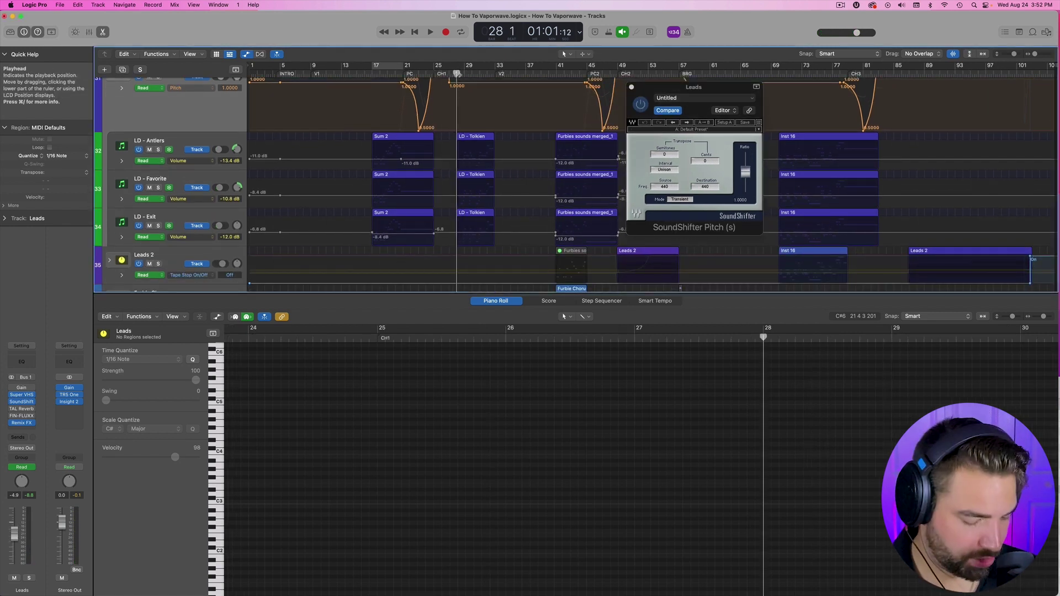
{"action": "key", "text": "a"}
{"action": "left_click_drag", "start_coordinate": [457, 73], "coordinate": [459, 73]}
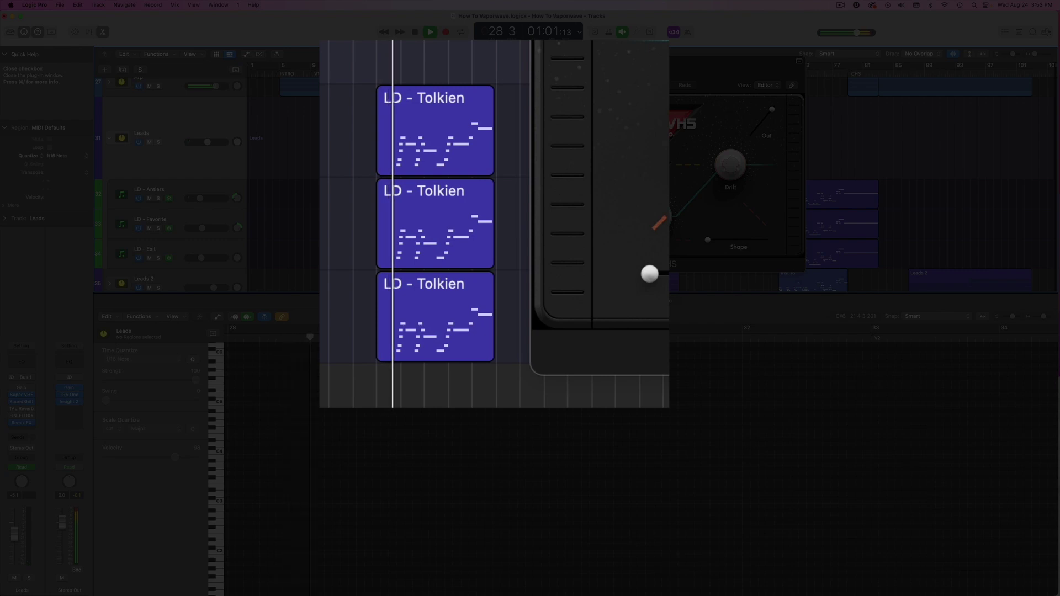
{"action": "left_click", "coordinate": [511, 62]}
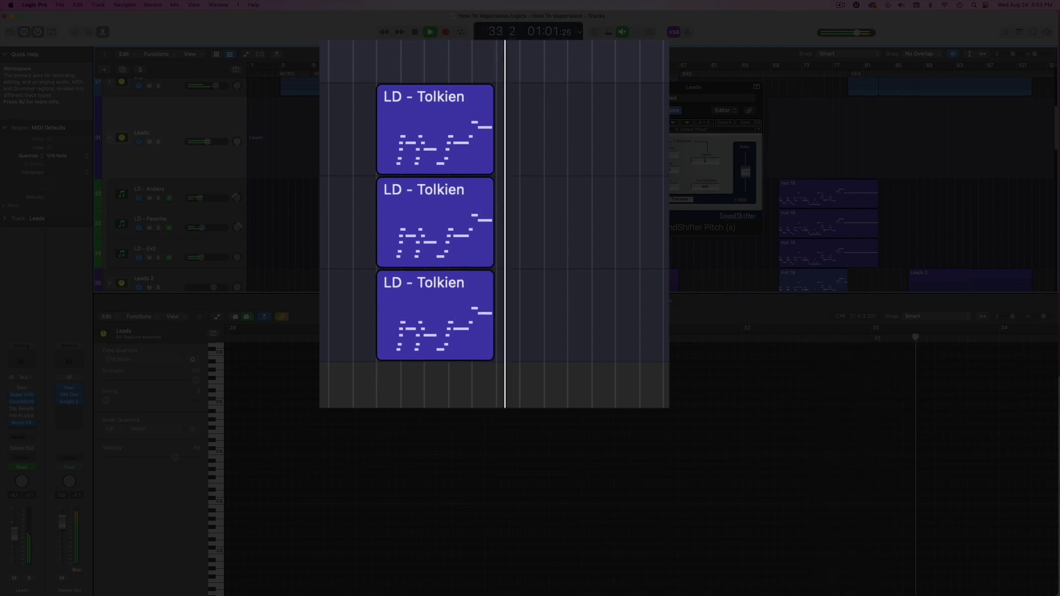
Redisplay the Leads pitch automation and add two closely spaced points at 1.0000 near the end of LD - Tolkien, just before bar 33
{"action": "scroll", "coordinate": [653, 184], "scroll_direction": "down", "scroll_amount": 4}
{"action": "scroll", "coordinate": [652, 184], "scroll_direction": "up", "scroll_amount": 4}
{"action": "key", "text": "a"}
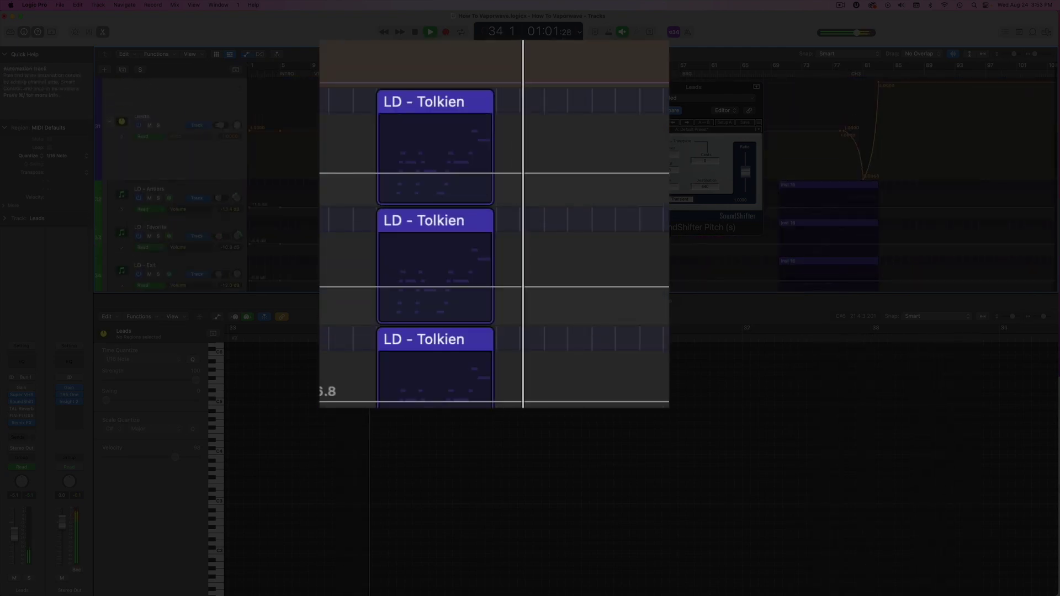
{"action": "left_click_drag", "start_coordinate": [697, 91], "coordinate": [996, 103]}
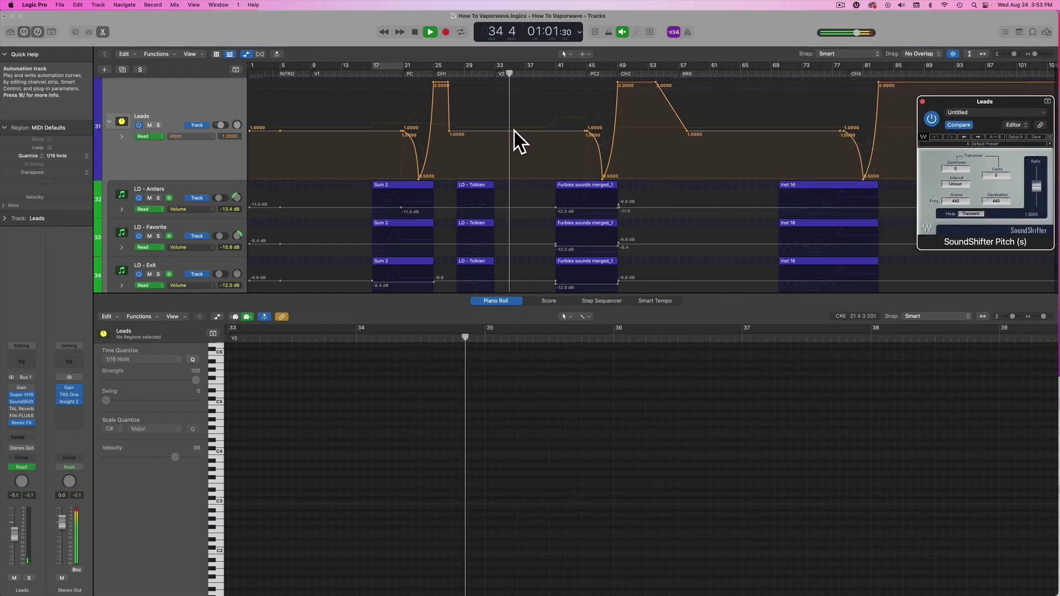
{"action": "scroll", "coordinate": [514, 134], "scroll_direction": "down", "scroll_amount": 1}
{"action": "left_click_drag", "start_coordinate": [1035, 55], "coordinate": [1038, 54]}
{"action": "left_click", "coordinate": [470, 116]}
{"action": "left_click_drag", "start_coordinate": [470, 115], "coordinate": [473, 115]}
{"action": "left_click", "coordinate": [466, 115]}
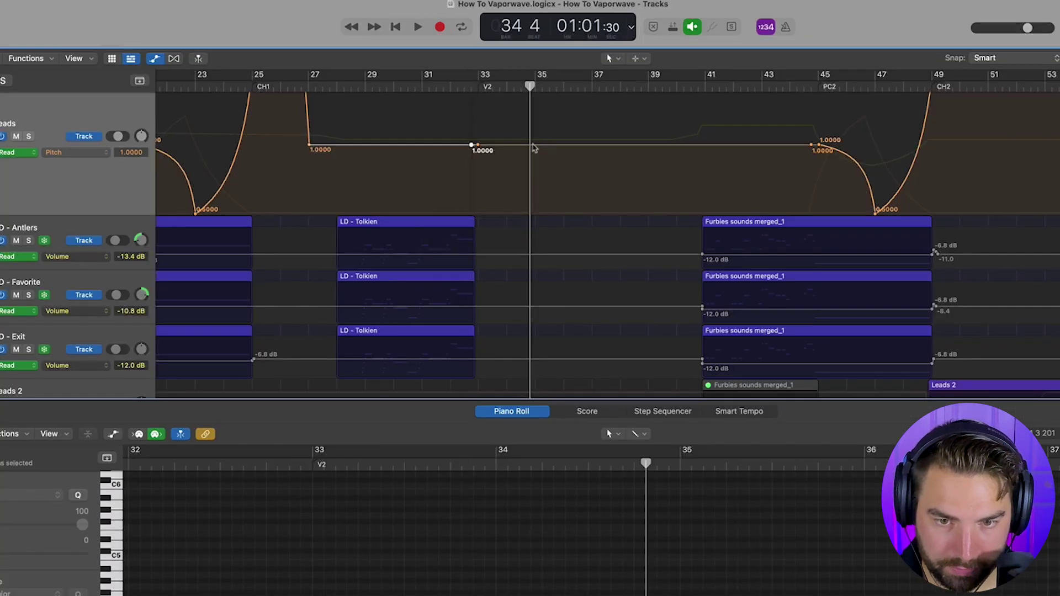
Lower the second pitch point at the end of LD - Tolkien to 0.5000 and bend the drop with the Automation Curve Tool
{"action": "left_click_drag", "start_coordinate": [477, 144], "coordinate": [477, 213]}
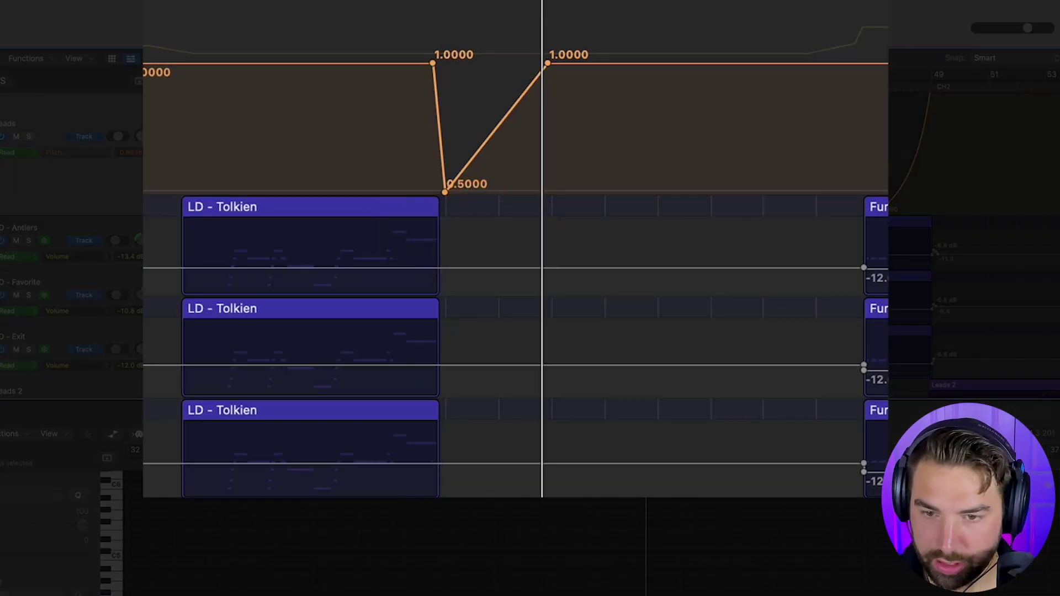
{"action": "key", "text": "super+Right"}
{"action": "key", "text": "super+Right"}
{"action": "key", "text": "super+Right"}
{"action": "scroll", "coordinate": [810, 150], "scroll_direction": "left", "scroll_amount": 3}
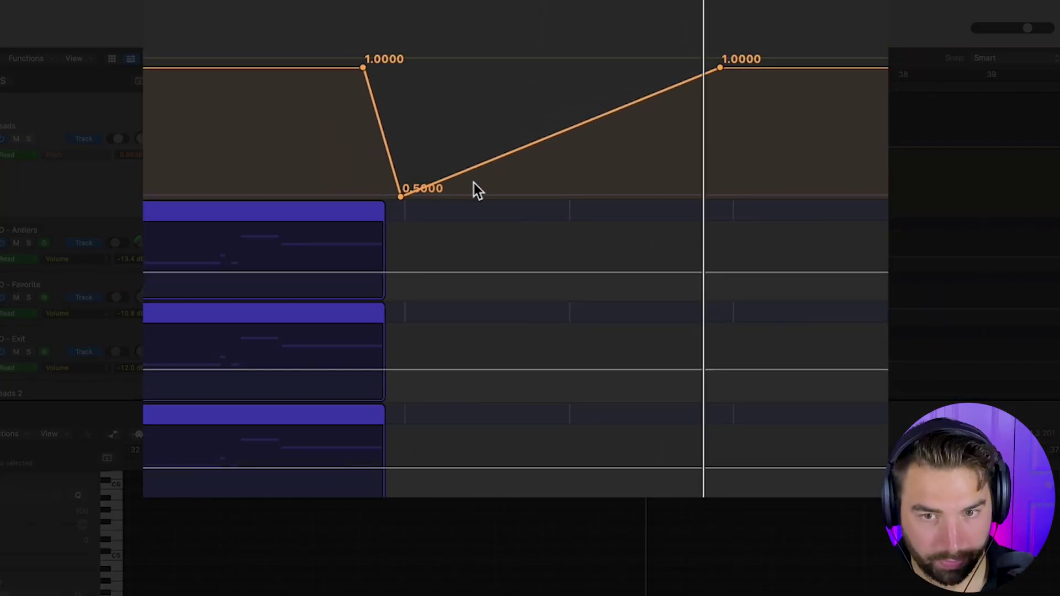
{"action": "left_click", "coordinate": [740, 2]}
{"action": "left_click", "coordinate": [835, 203]}
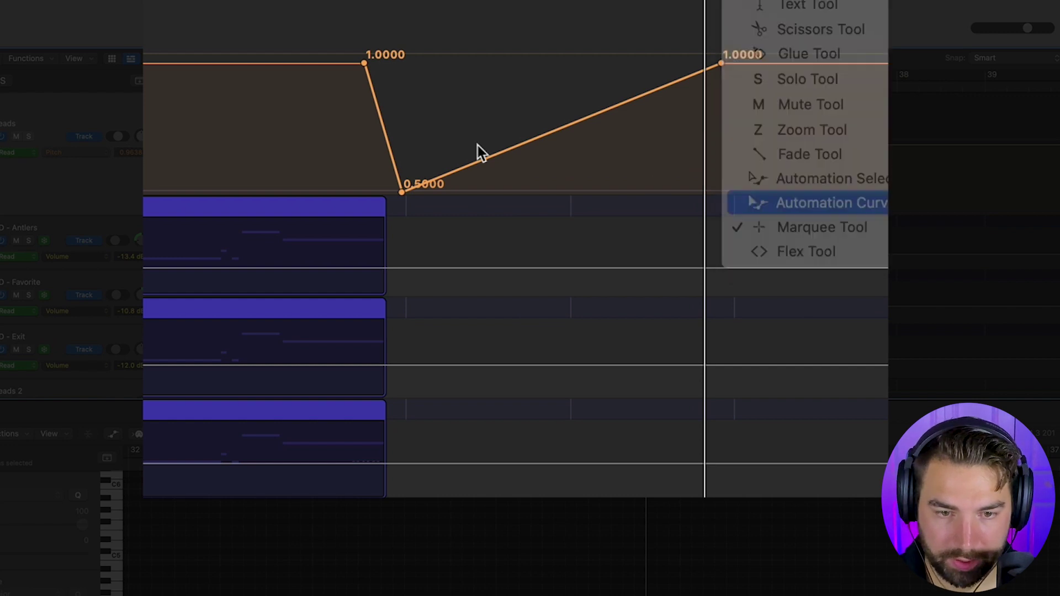
{"action": "left_click_drag", "start_coordinate": [376, 108], "coordinate": [449, 38]}
Play through the pitch drop on Leads and shift its 0.5000 point back to the end of the LD - Tolkien region
{"action": "key", "text": "space"}
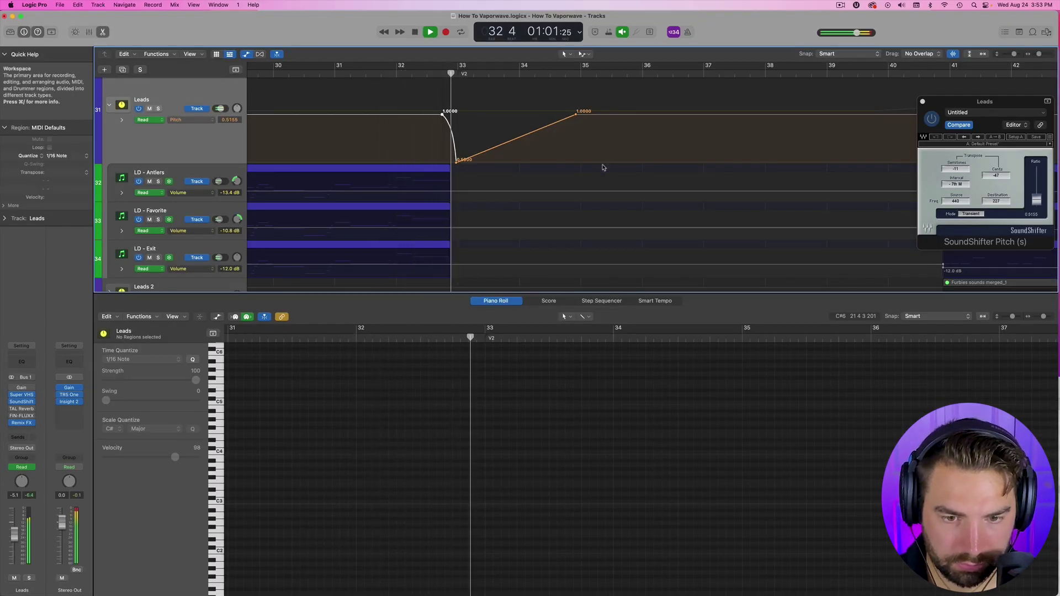
{"action": "left_click_drag", "start_coordinate": [456, 160], "coordinate": [452, 161]}
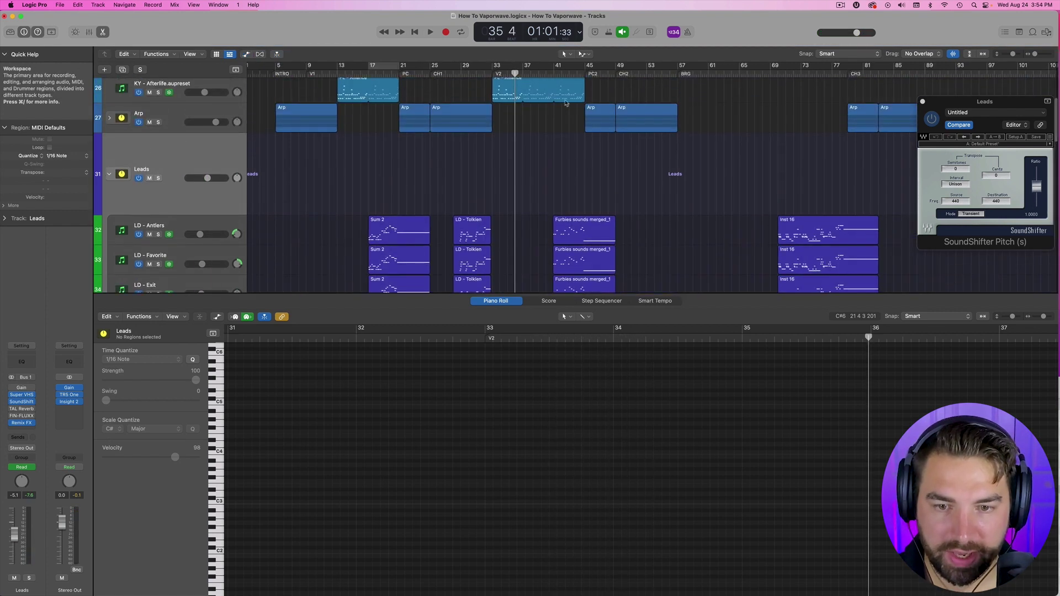
Play the Furbies sounds merged_1 lead from bar 41, showing its LD - Antlers MIDI in the Piano Roll
{"action": "left_click_drag", "start_coordinate": [545, 74], "coordinate": [554, 74]}
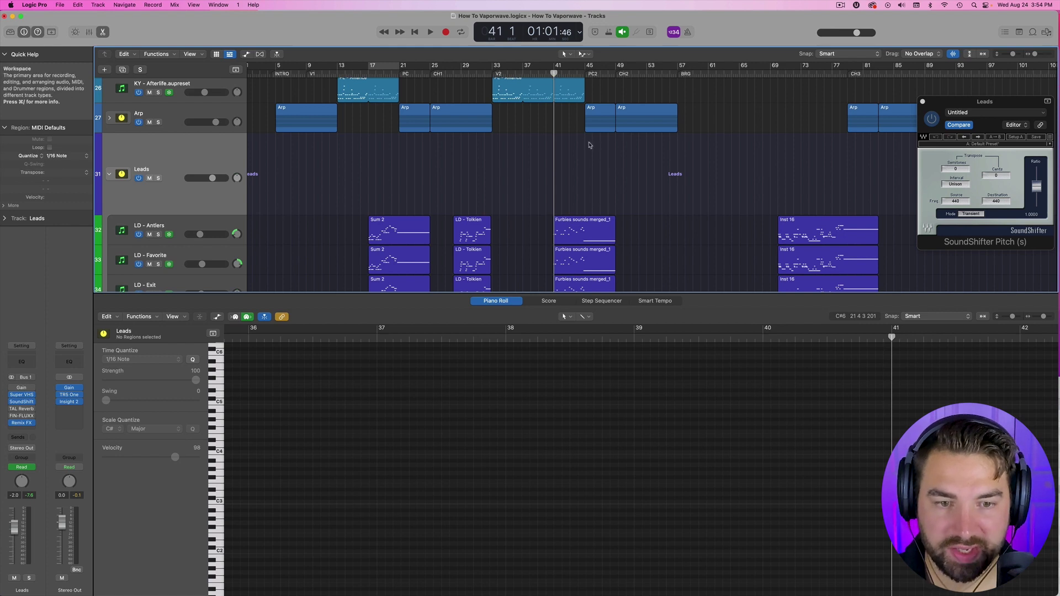
{"action": "scroll", "coordinate": [589, 145], "scroll_direction": "down", "scroll_amount": 3}
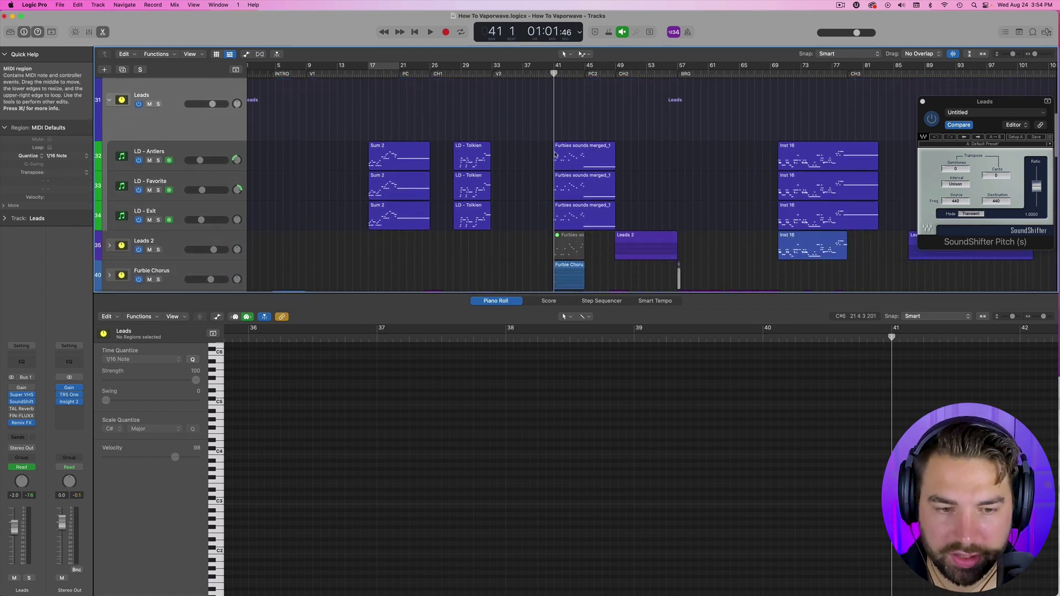
{"action": "left_click", "coordinate": [600, 151]}
{"action": "scroll", "coordinate": [601, 152], "scroll_direction": "down", "scroll_amount": 2}
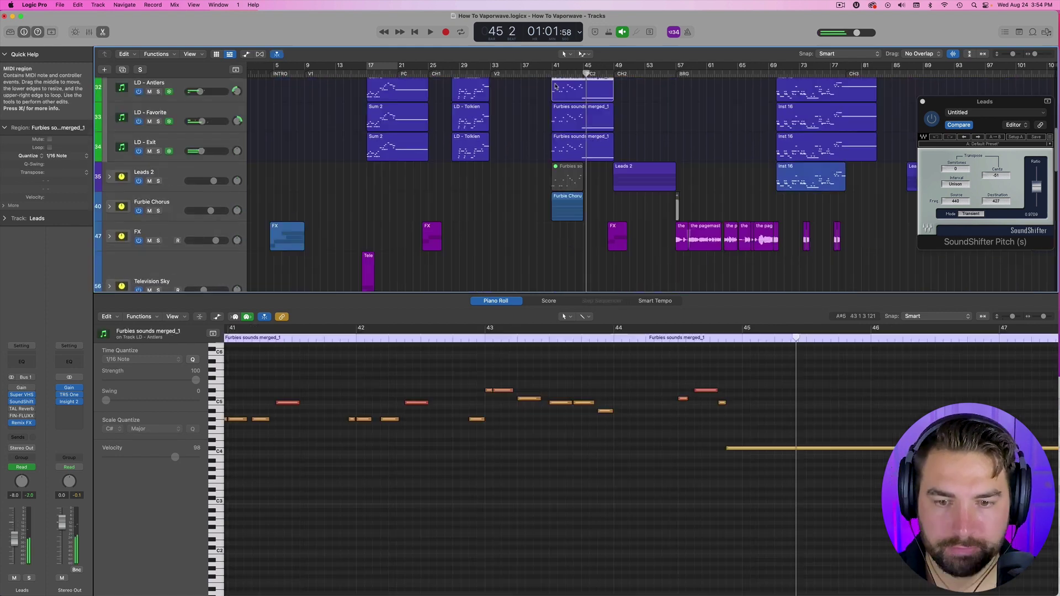
Solo the Furbie Chorus stack and expand it to show its lead, harmony and octave tracks
{"action": "left_click", "coordinate": [158, 211]}
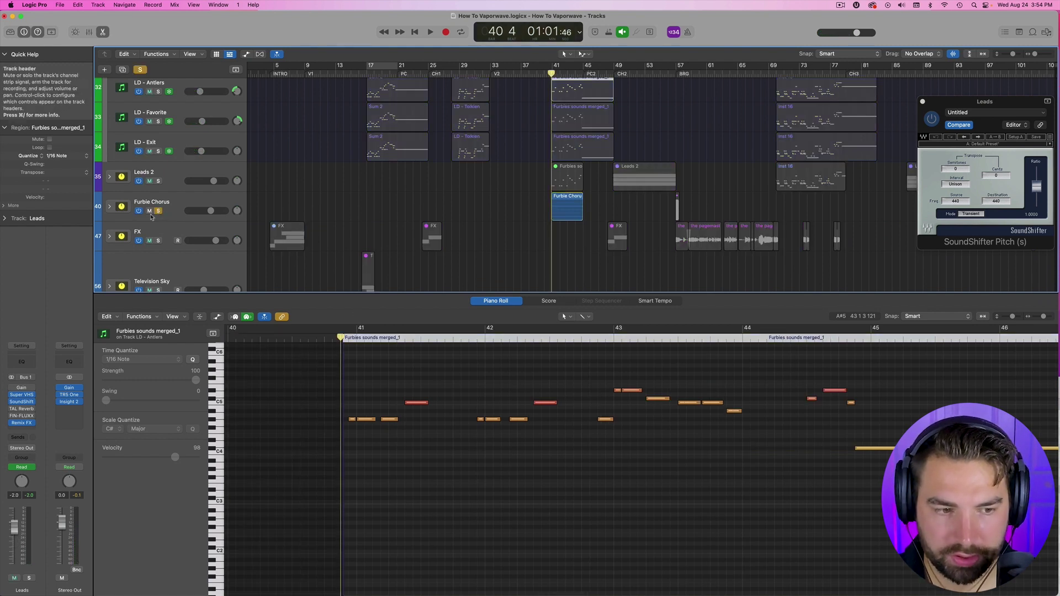
{"action": "left_click", "coordinate": [109, 207]}
{"action": "scroll", "coordinate": [520, 218], "scroll_direction": "down", "scroll_amount": 3}
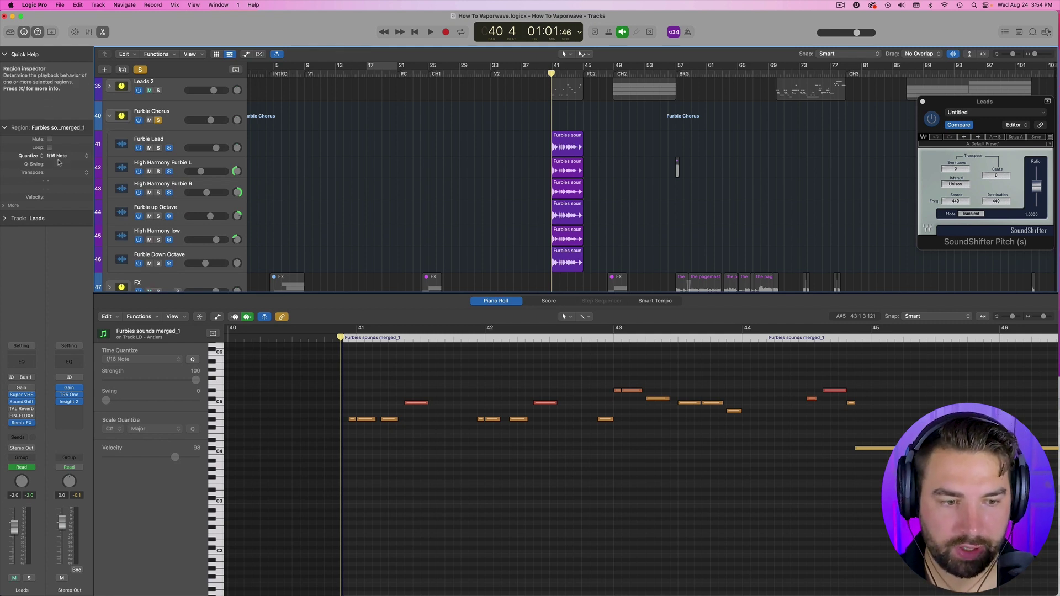
Inspect the Furbie Chorus effects one by one: Clarity Vx, RCompressor, Channel EQ, Comeback Kid and TAL Reverb 4
{"action": "left_click", "coordinate": [178, 120]}
{"action": "left_click", "coordinate": [21, 398]}
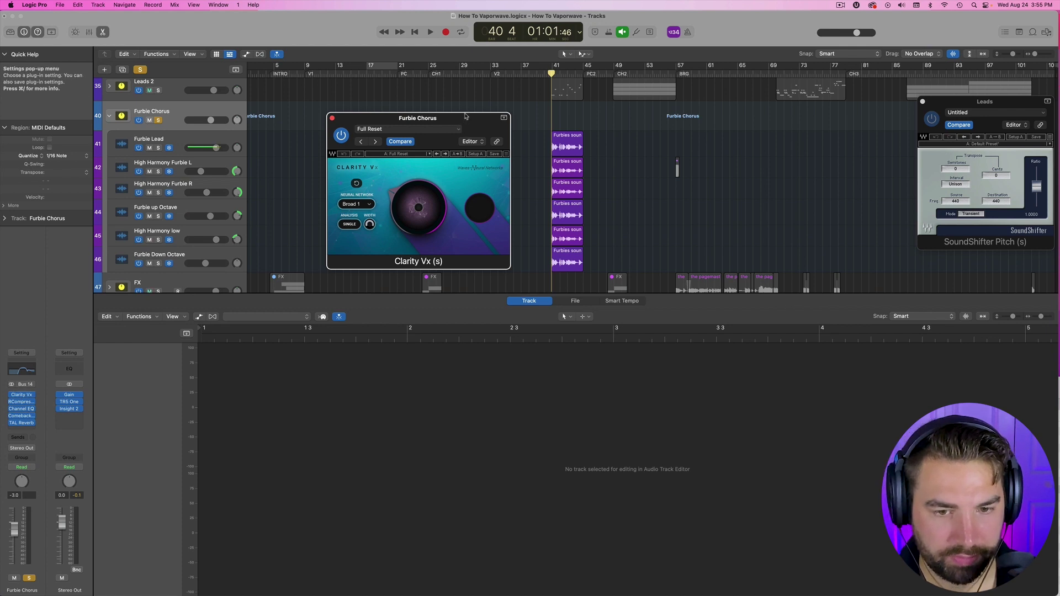
{"action": "left_click", "coordinate": [333, 119]}
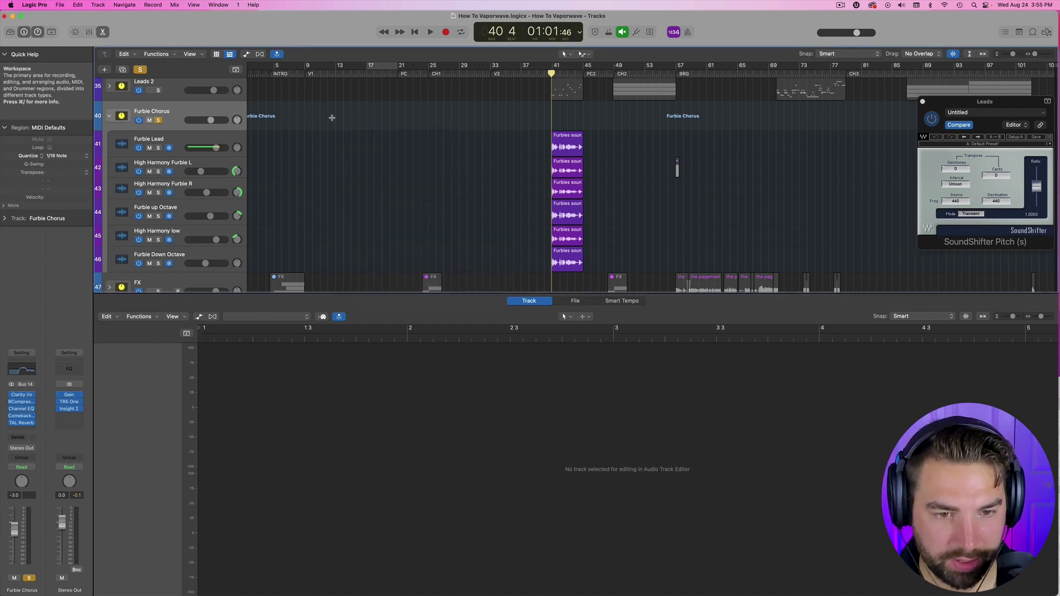
{"action": "left_click", "coordinate": [21, 403]}
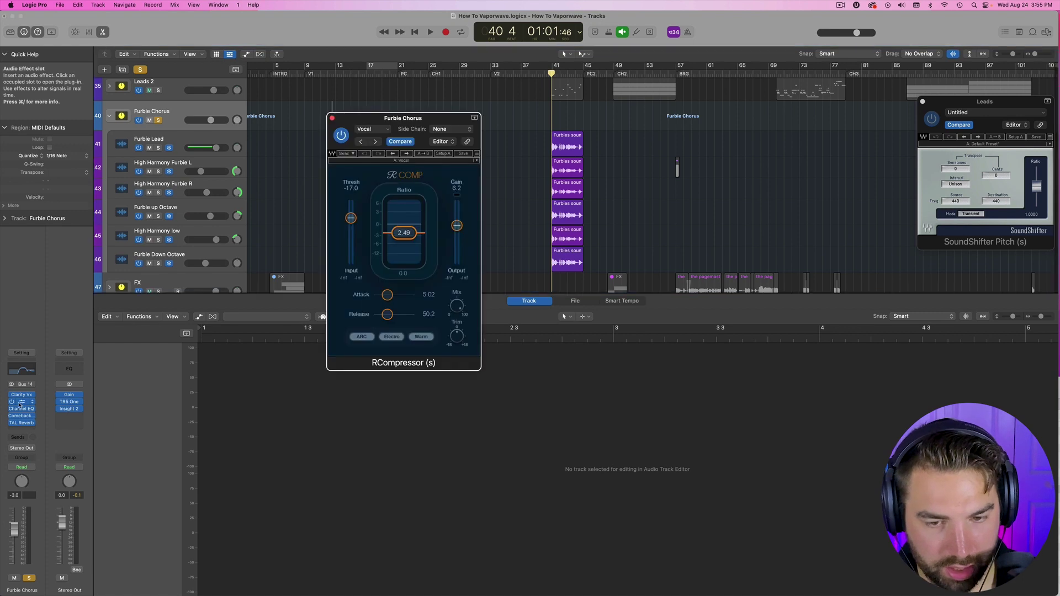
{"action": "left_click", "coordinate": [333, 120]}
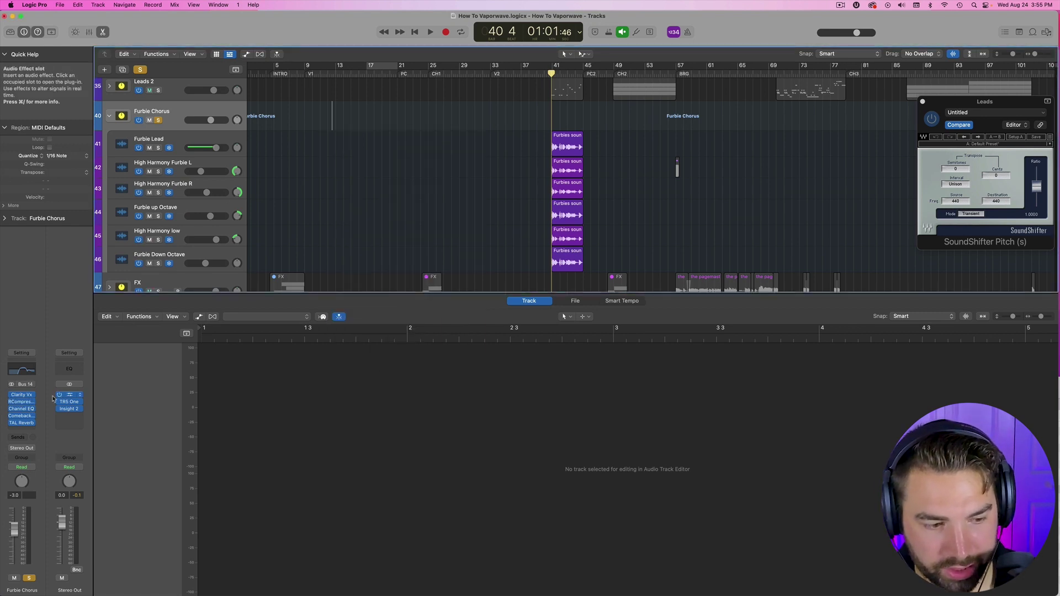
{"action": "left_click", "coordinate": [22, 409]}
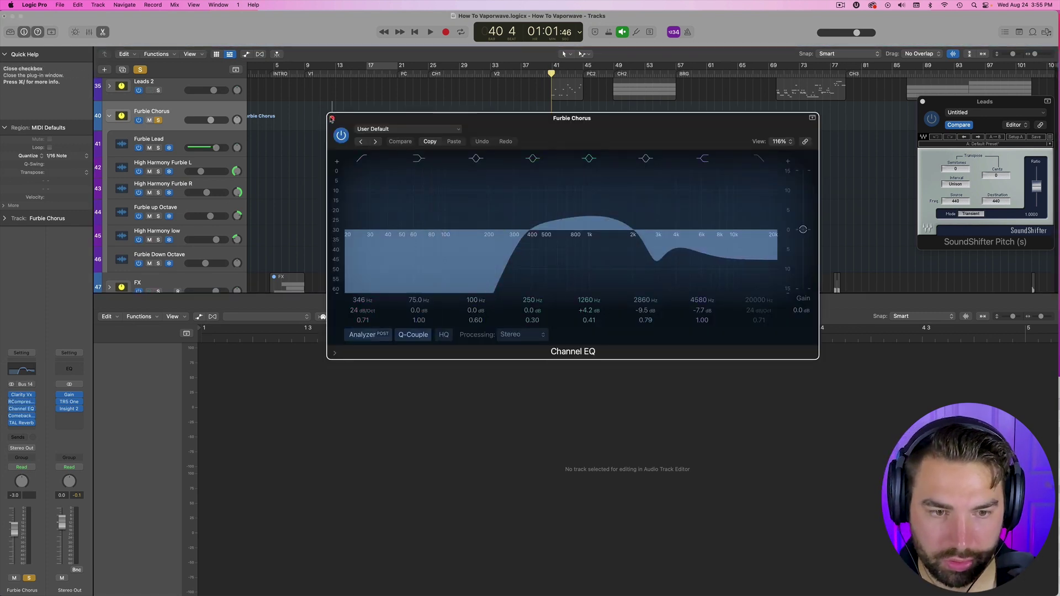
{"action": "left_click", "coordinate": [332, 119]}
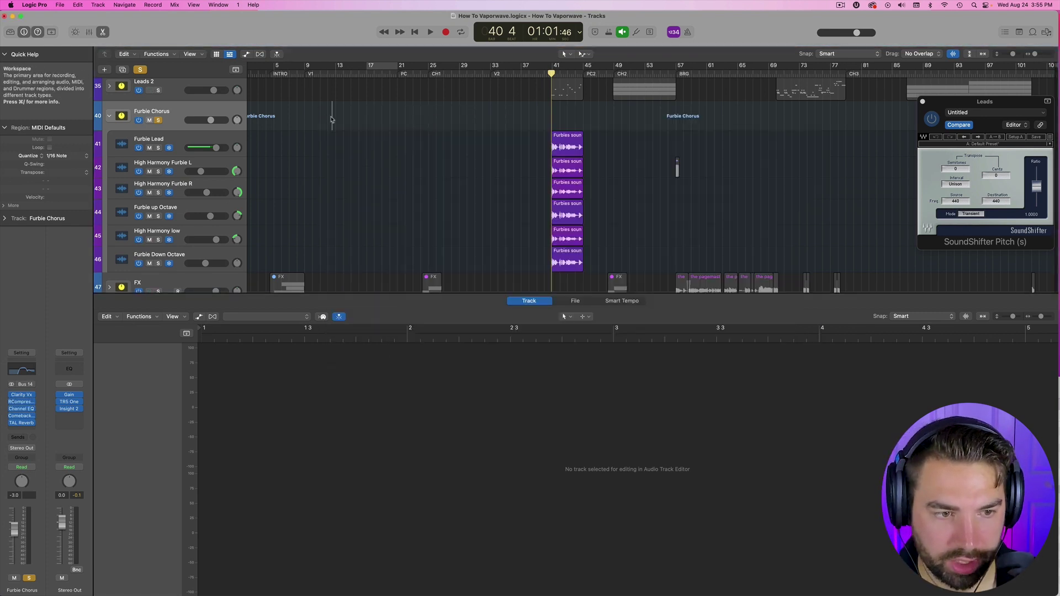
{"action": "left_click", "coordinate": [22, 418]}
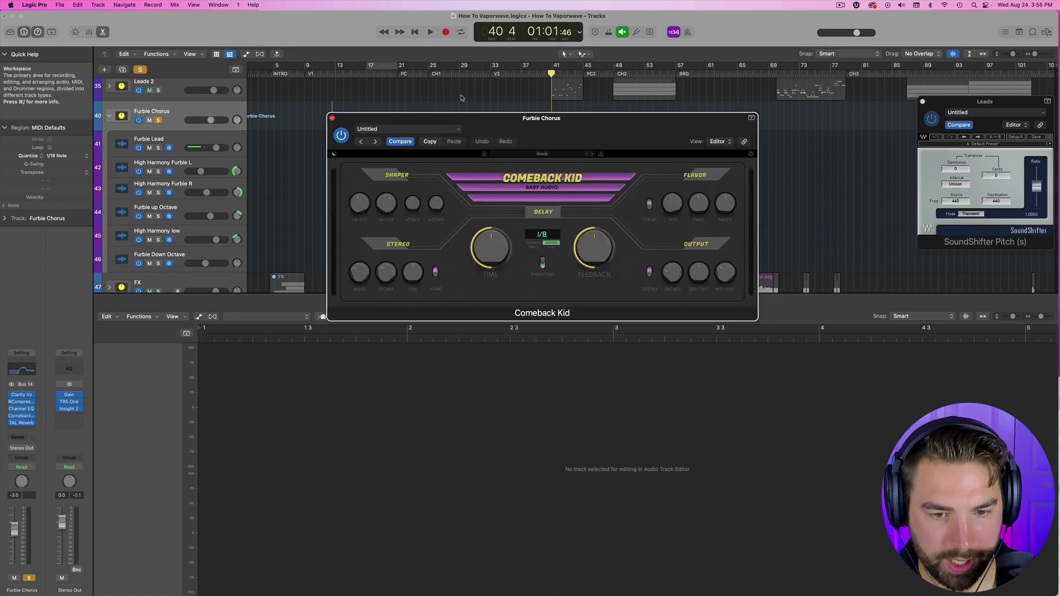
{"action": "left_click", "coordinate": [332, 117]}
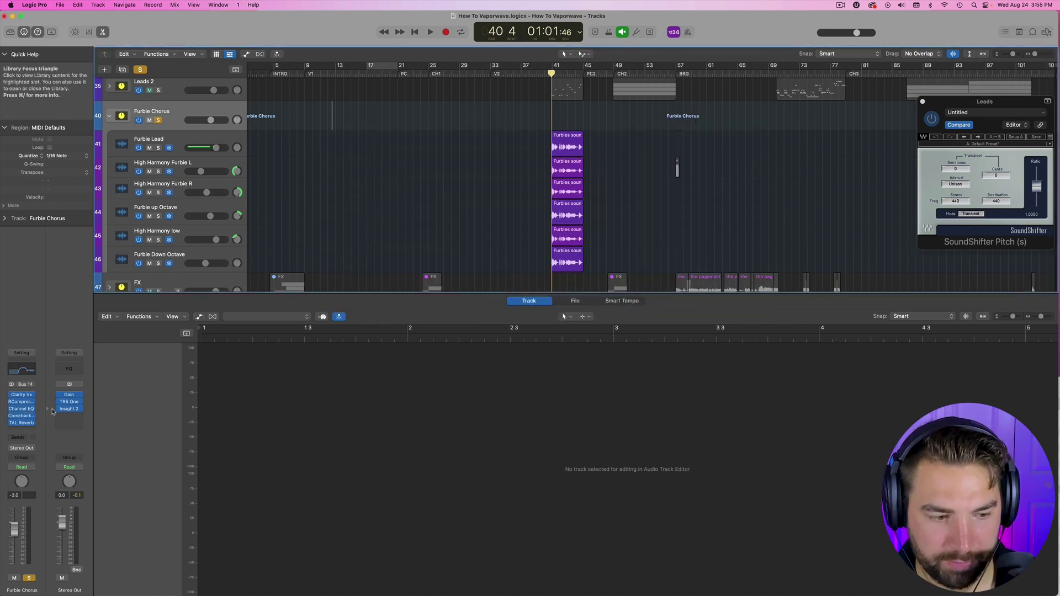
{"action": "left_click", "coordinate": [22, 424]}
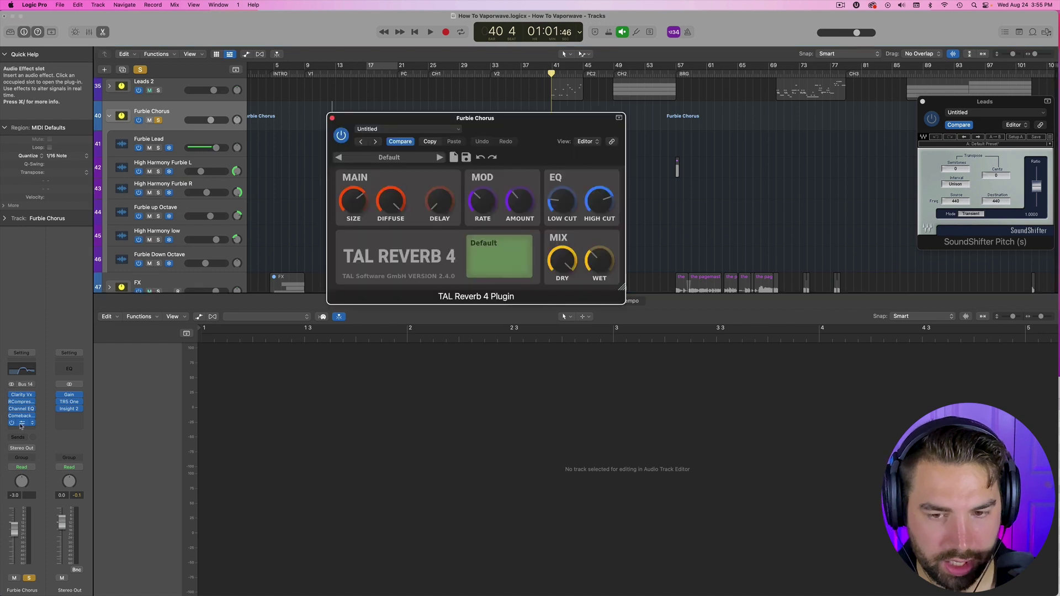
{"action": "left_click", "coordinate": [332, 119]}
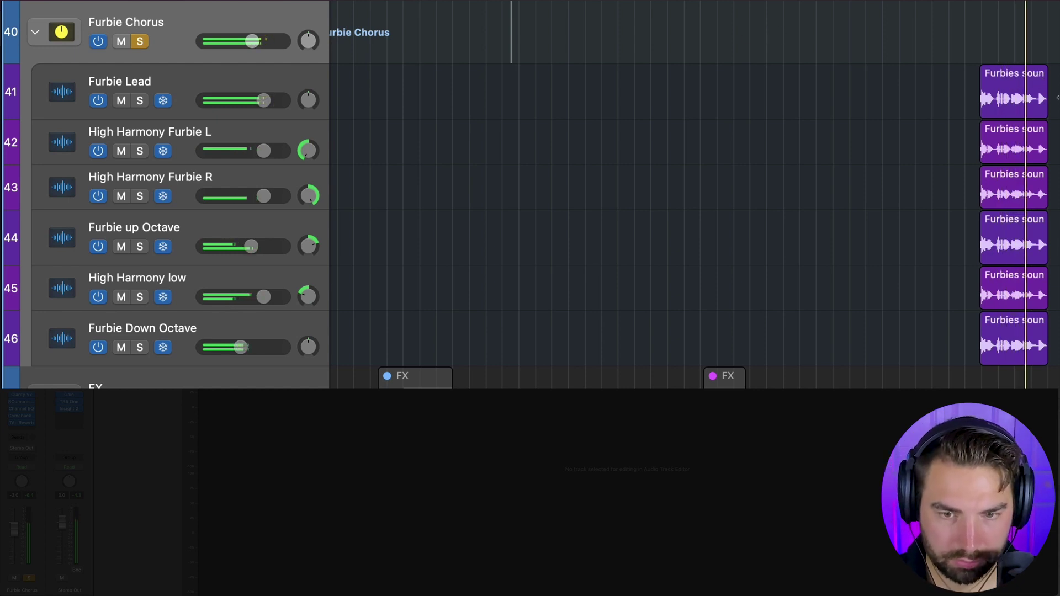
Play the soloed Furbie Chorus layers through to bar 45 and stop playback
{"action": "scroll", "coordinate": [715, 124], "scroll_direction": "up", "scroll_amount": 8}
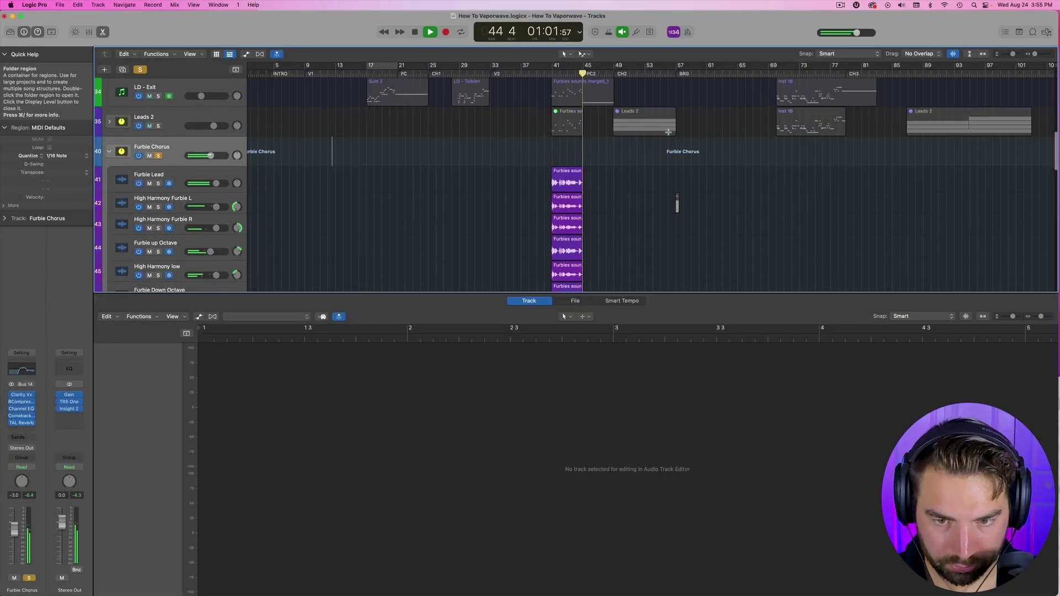
{"action": "key", "text": "space"}
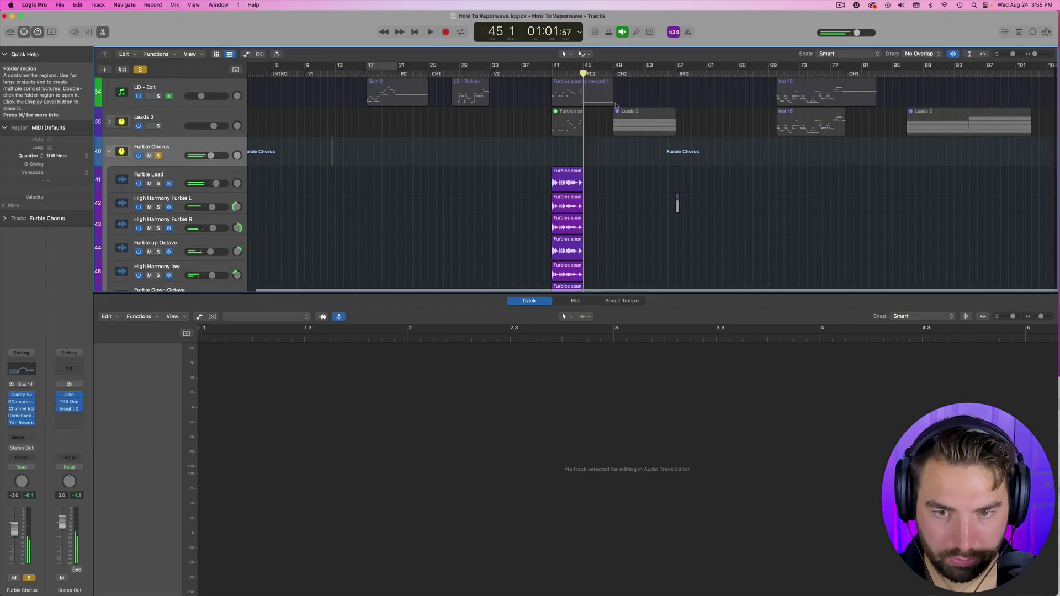
{"action": "scroll", "coordinate": [678, 215], "scroll_direction": "up", "scroll_amount": 5}
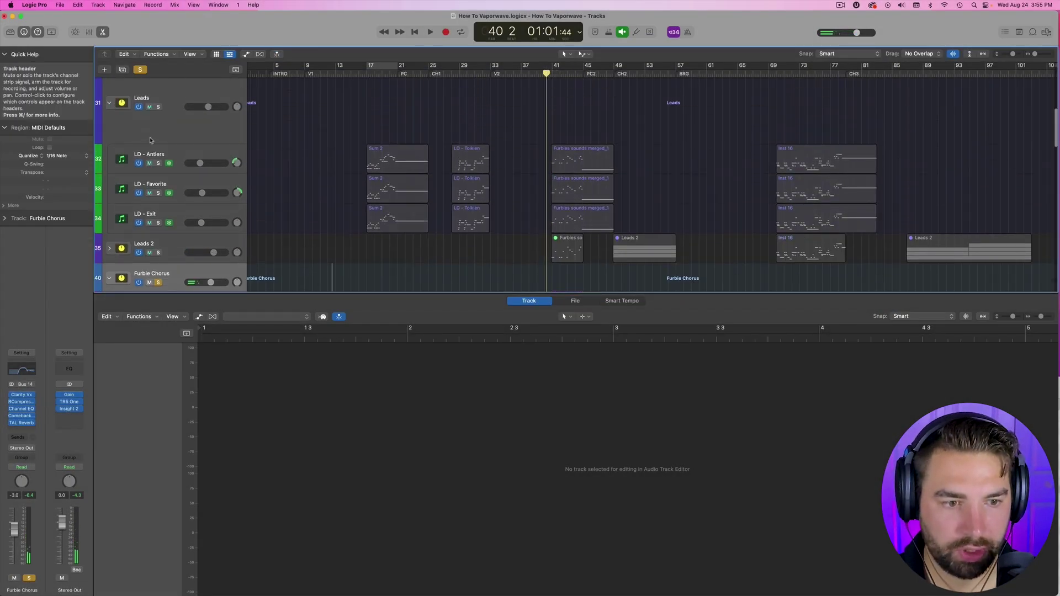
Solo the Leads stack alongside the Furbie Chorus, and clear all track solos
{"action": "left_click", "coordinate": [157, 107]}
{"action": "scroll", "coordinate": [529, 139], "scroll_direction": "up", "scroll_amount": 1}
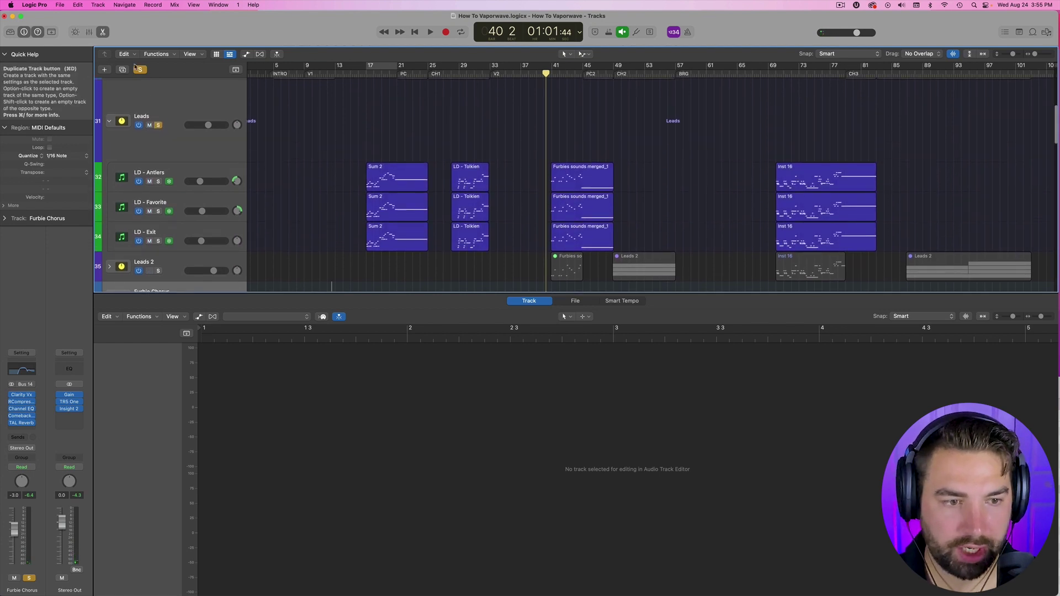
{"action": "key", "text": "ctrl+alt+super+s"}
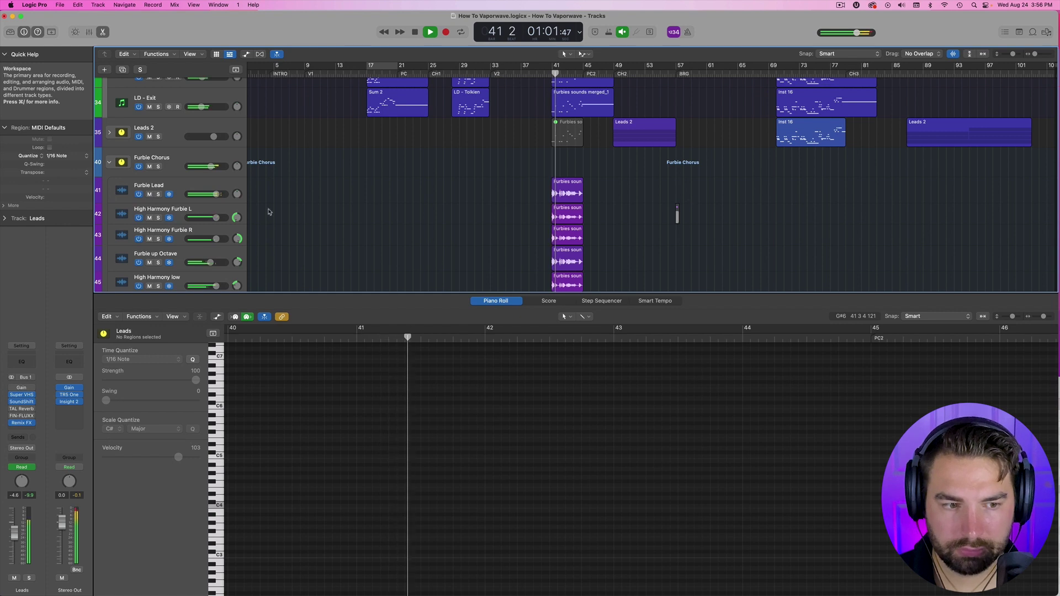
Play the Furbie Chorus and Leads in the full mix from bar 41 up to the second chorus
{"action": "left_click_drag", "start_coordinate": [212, 166], "coordinate": [209, 166]}
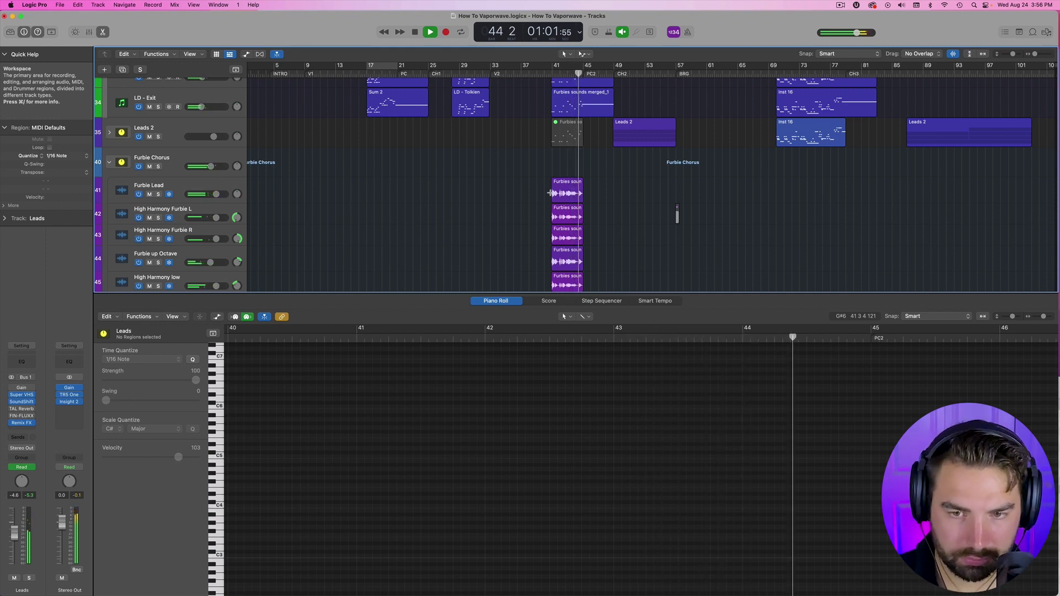
{"action": "scroll", "coordinate": [550, 193], "scroll_direction": "right", "scroll_amount": 1}
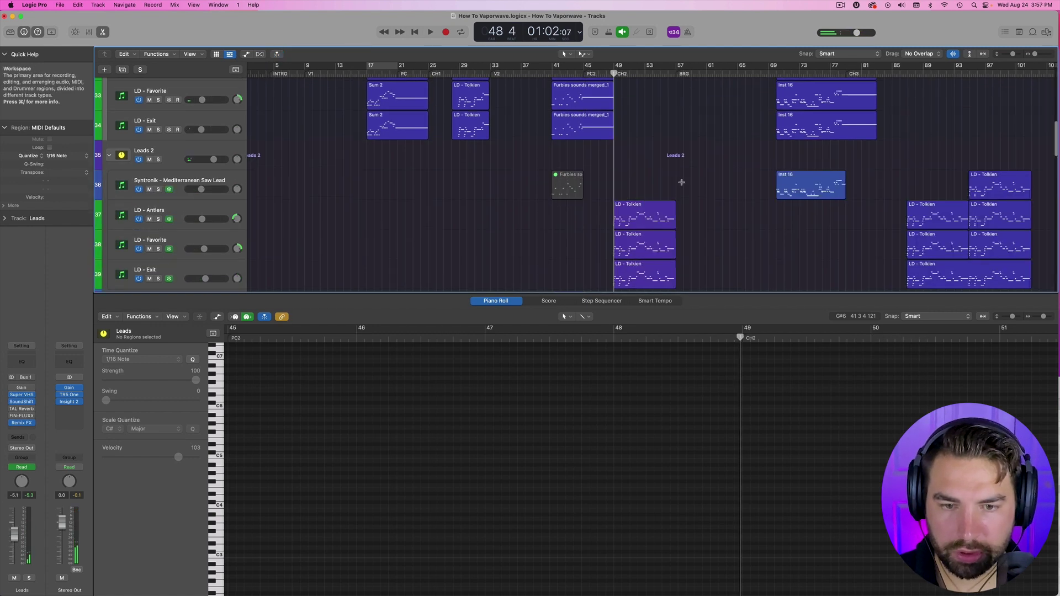
{"action": "scroll", "coordinate": [681, 180], "scroll_direction": "up", "scroll_amount": 2}
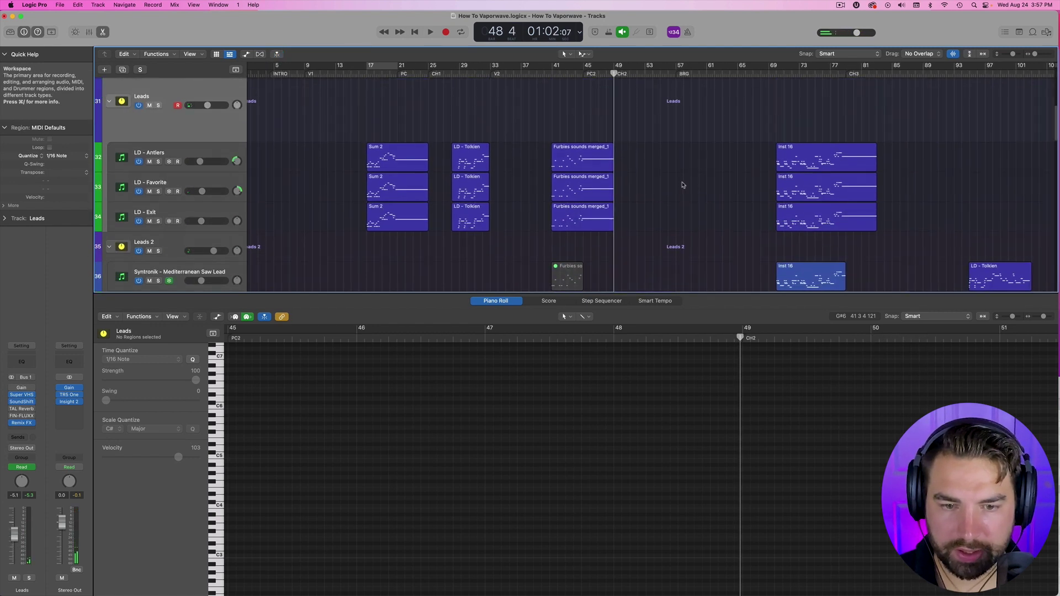
Place the playhead at bar 49 and compare the Leads regions with the LD - Tolkien regions in the Leads 2 stack
{"action": "scroll", "coordinate": [681, 182], "scroll_direction": "down", "scroll_amount": 2}
{"action": "scroll", "coordinate": [644, 187], "scroll_direction": "up", "scroll_amount": 1}
{"action": "scroll", "coordinate": [644, 190], "scroll_direction": "up", "scroll_amount": 5}
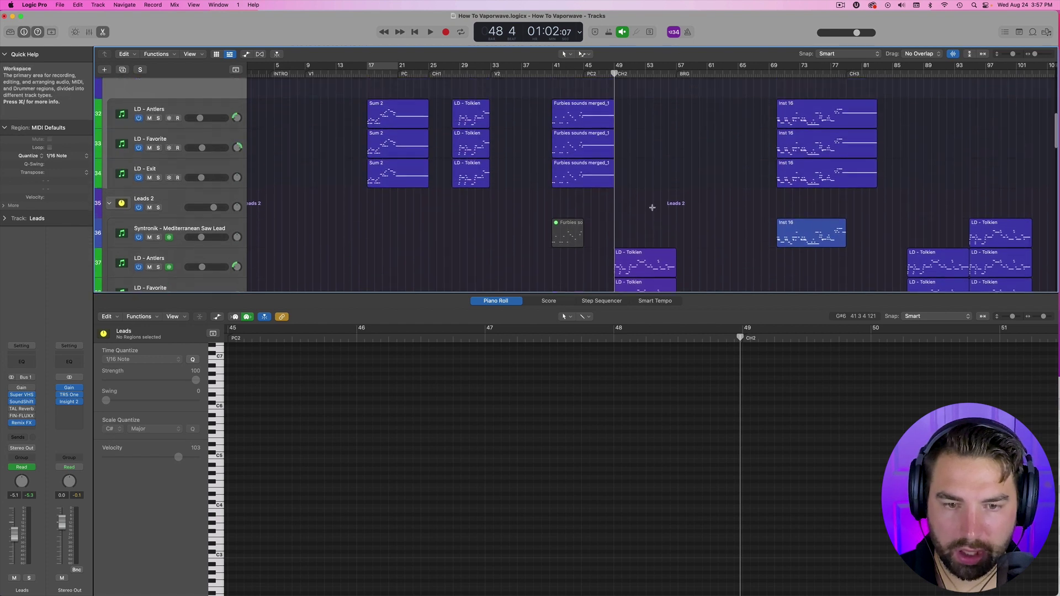
{"action": "scroll", "coordinate": [635, 228], "scroll_direction": "down", "scroll_amount": 3}
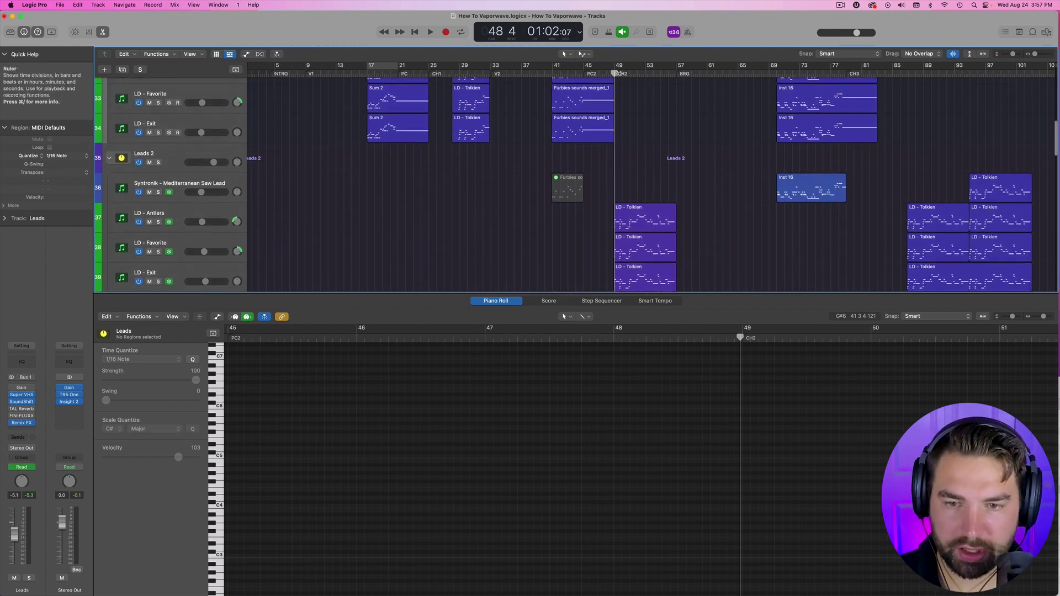
{"action": "mouse_move", "coordinate": [615, 74]}
{"action": "left_mouse_down"}
{"action": "mouse_move", "coordinate": [638, 76]}
{"action": "mouse_move", "coordinate": [617, 82]}
{"action": "left_mouse_up"}
{"action": "scroll", "coordinate": [663, 142], "scroll_direction": "down", "scroll_amount": 3}
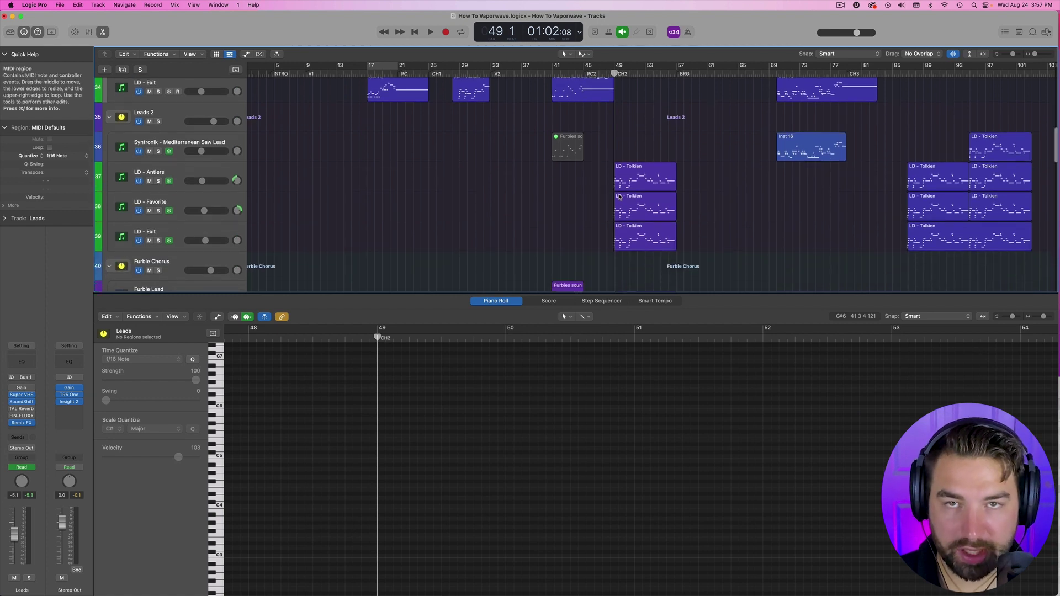
{"action": "scroll", "coordinate": [635, 177], "scroll_direction": "up", "scroll_amount": 8}
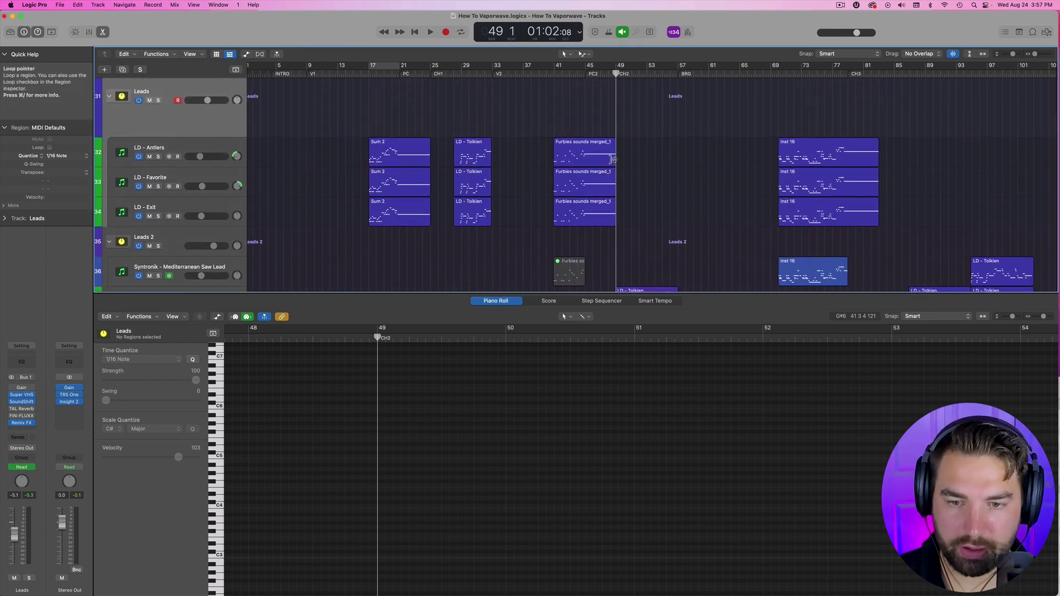
{"action": "scroll", "coordinate": [621, 100], "scroll_direction": "down", "scroll_amount": 2}
{"action": "scroll", "coordinate": [602, 246], "scroll_direction": "down", "scroll_amount": 6}
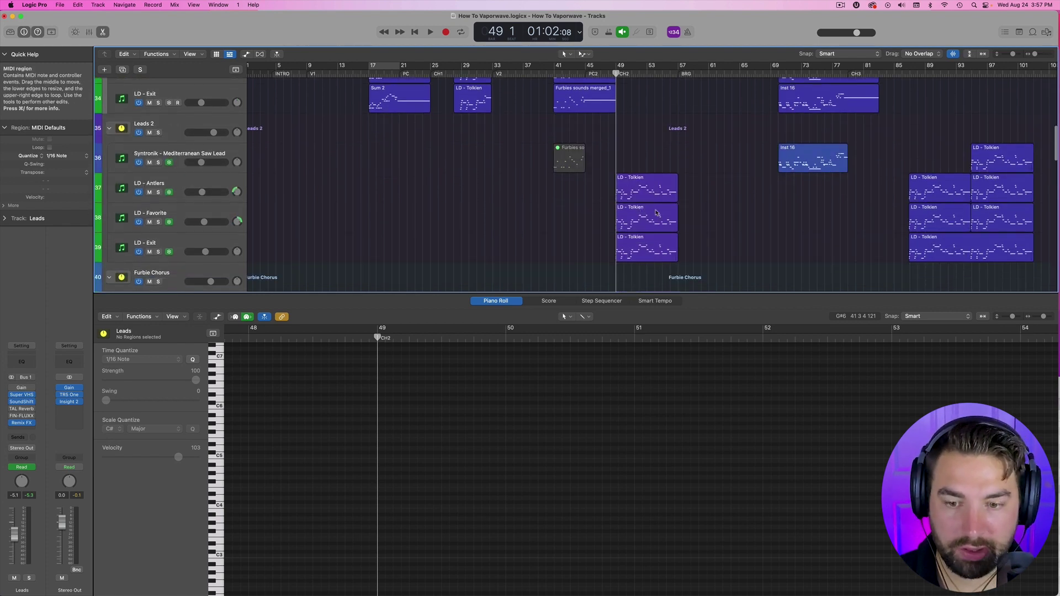
{"action": "scroll", "coordinate": [420, 218], "scroll_direction": "left", "scroll_amount": 1}
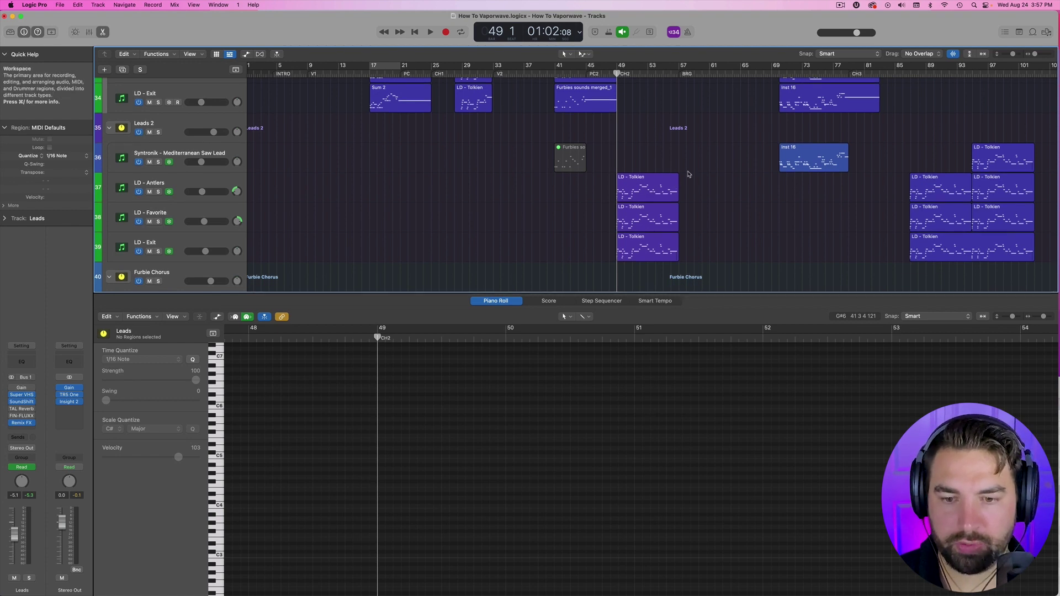
Play the LD - Tolkien lead in Leads 2 from bar 49 with the track automation displayed
{"action": "scroll", "coordinate": [665, 162], "scroll_direction": "up", "scroll_amount": 2}
{"action": "scroll", "coordinate": [665, 161], "scroll_direction": "down", "scroll_amount": 1}
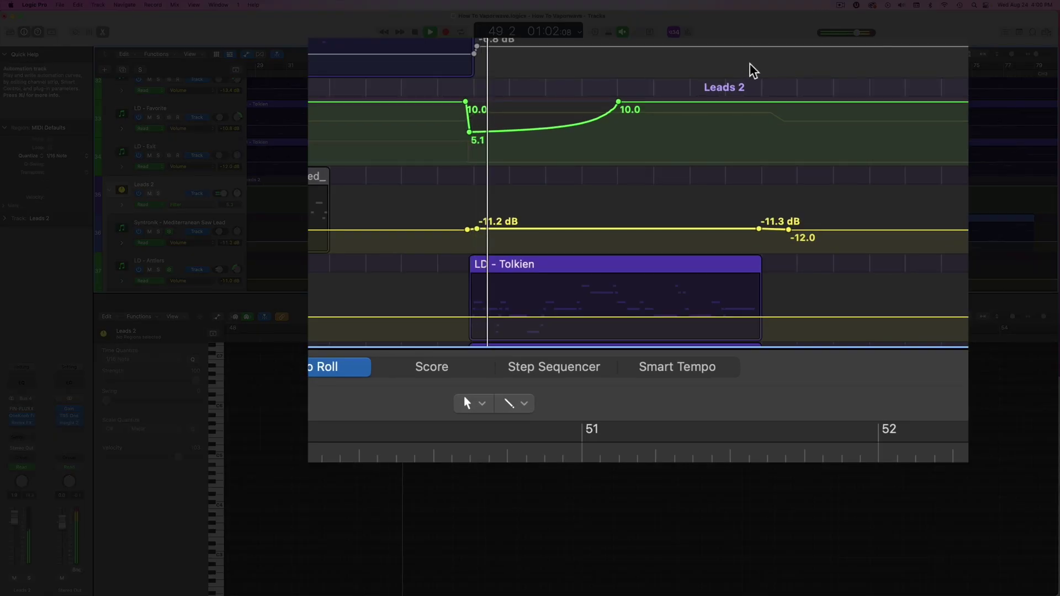
{"action": "scroll", "coordinate": [762, 68], "scroll_direction": "down", "scroll_amount": 5}
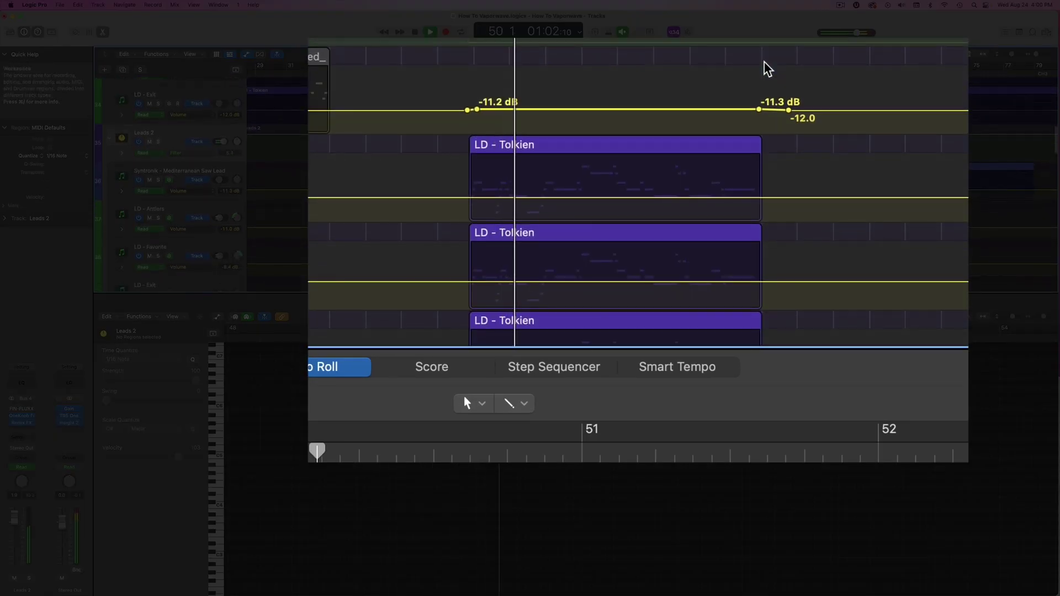
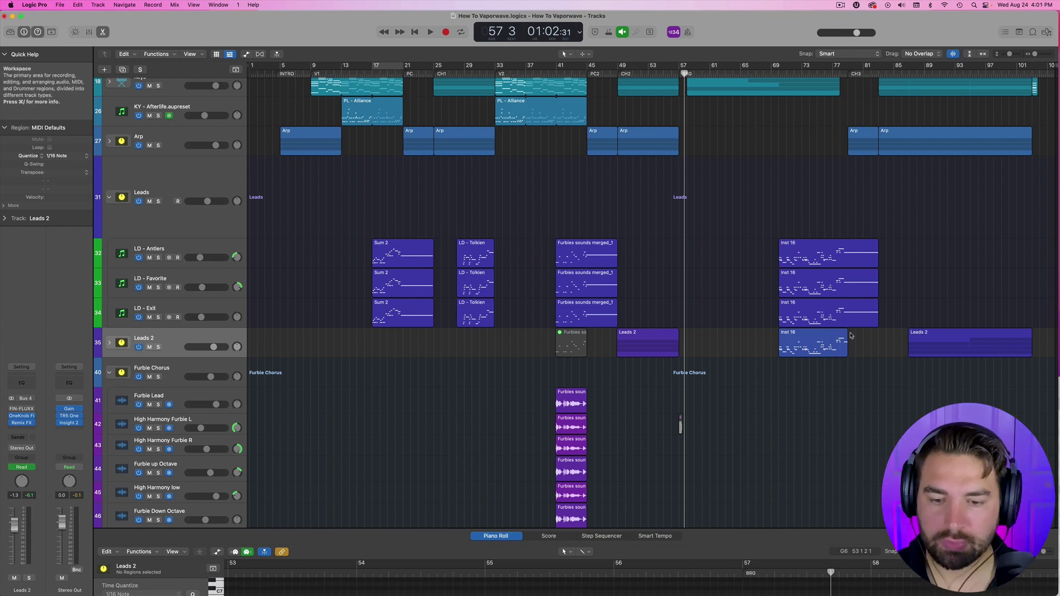
Select the Inst 16 region in Leads 2, expand the stack and inspect its Syntronik - Mediterranean Saw Lead track
{"action": "left_click", "coordinate": [815, 336]}
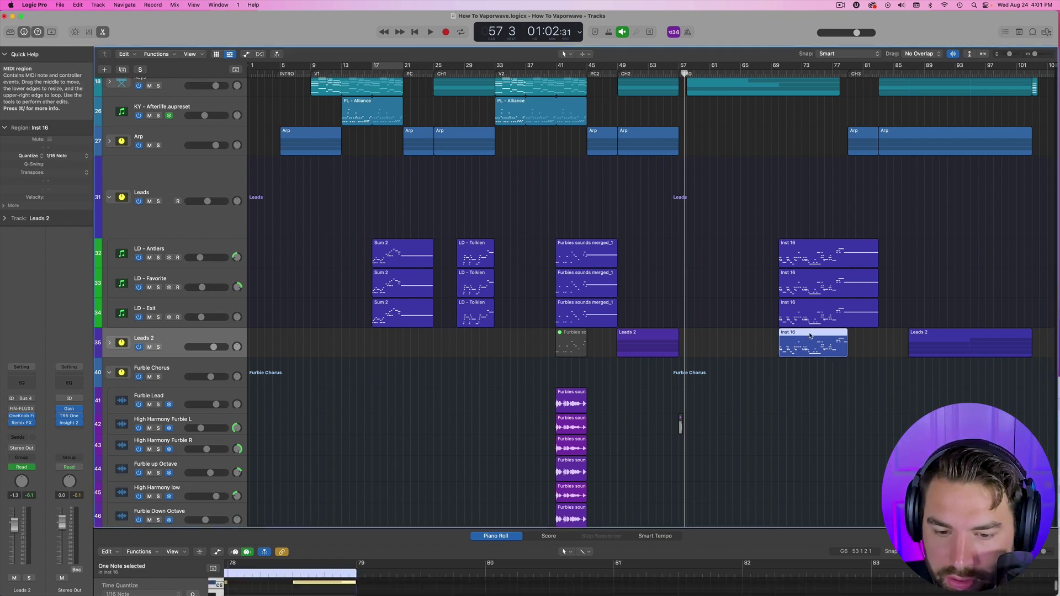
{"action": "left_click", "coordinate": [109, 342]}
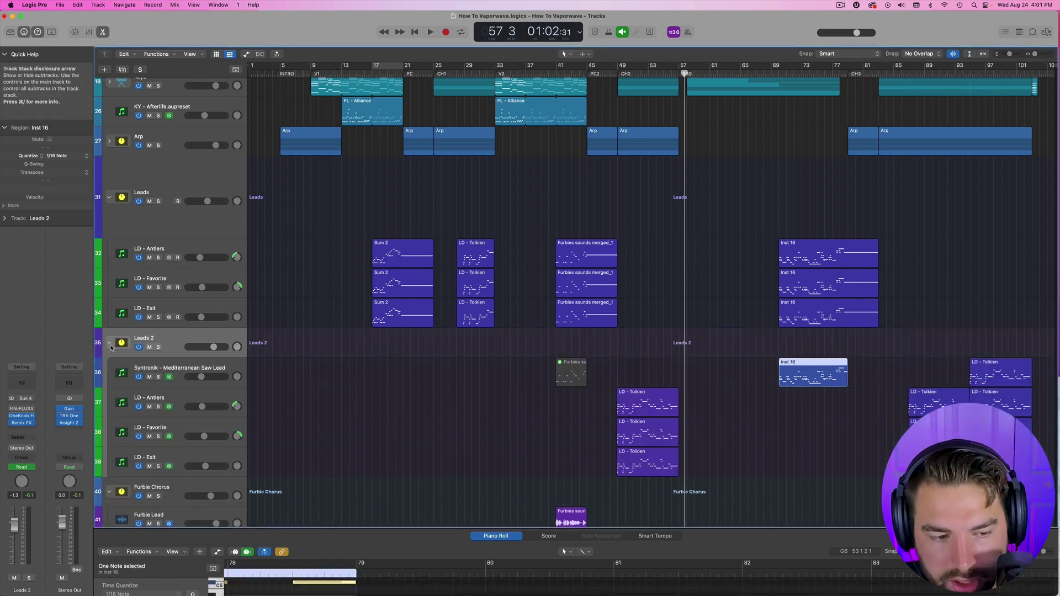
{"action": "scroll", "coordinate": [184, 341], "scroll_direction": "down", "scroll_amount": 2}
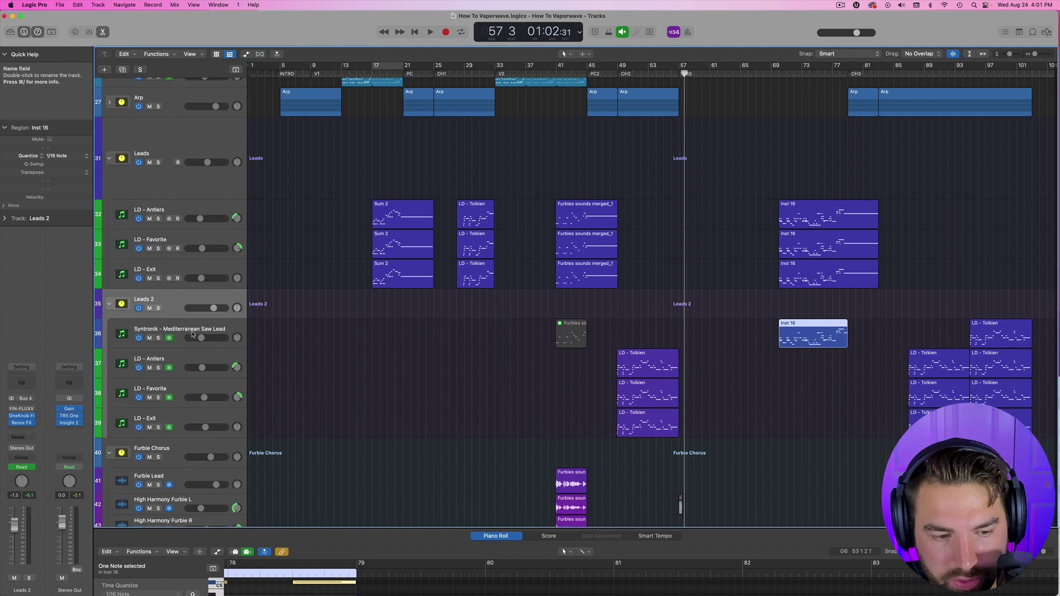
{"action": "left_click", "coordinate": [183, 330]}
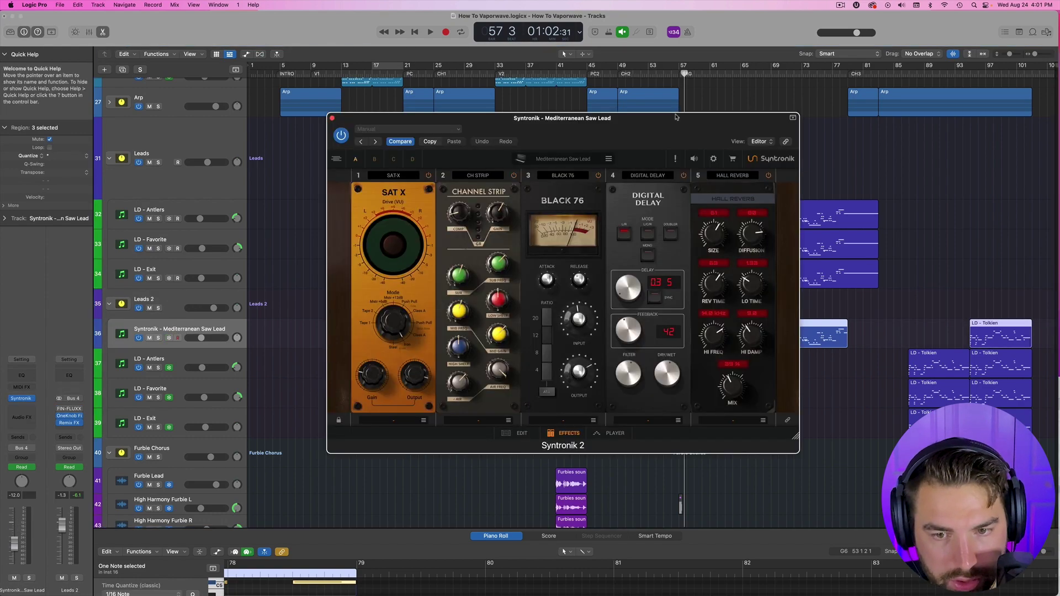
{"action": "left_click_drag", "start_coordinate": [670, 116], "coordinate": [590, 94]}
{"action": "left_click", "coordinate": [465, 141]}
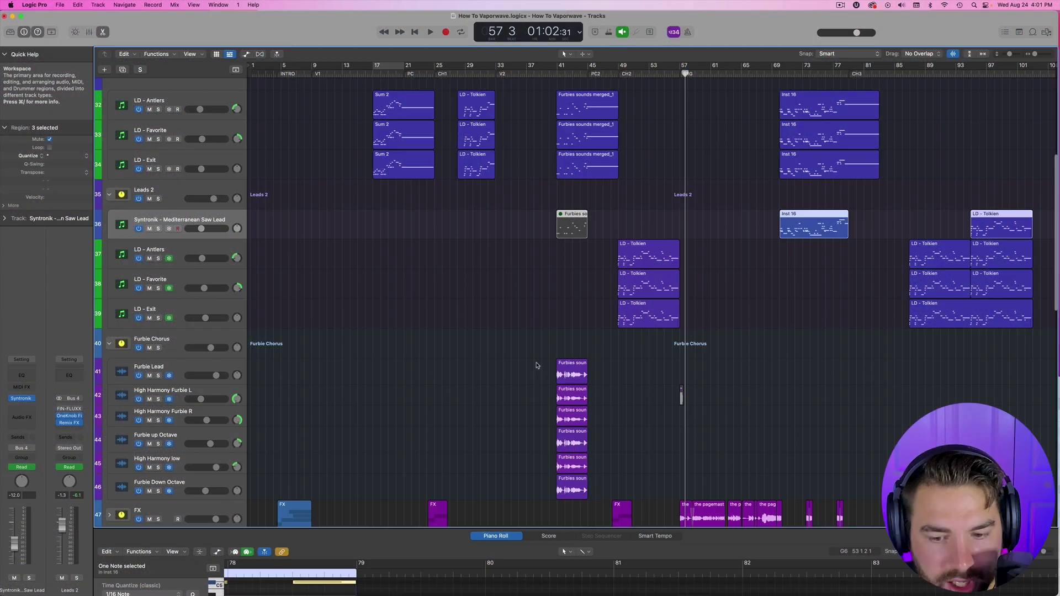
Collapse the Furbie Chorus and Leads 2 stacks and move the playhead to bar 11
{"action": "scroll", "coordinate": [439, 350], "scroll_direction": "down", "scroll_amount": 2}
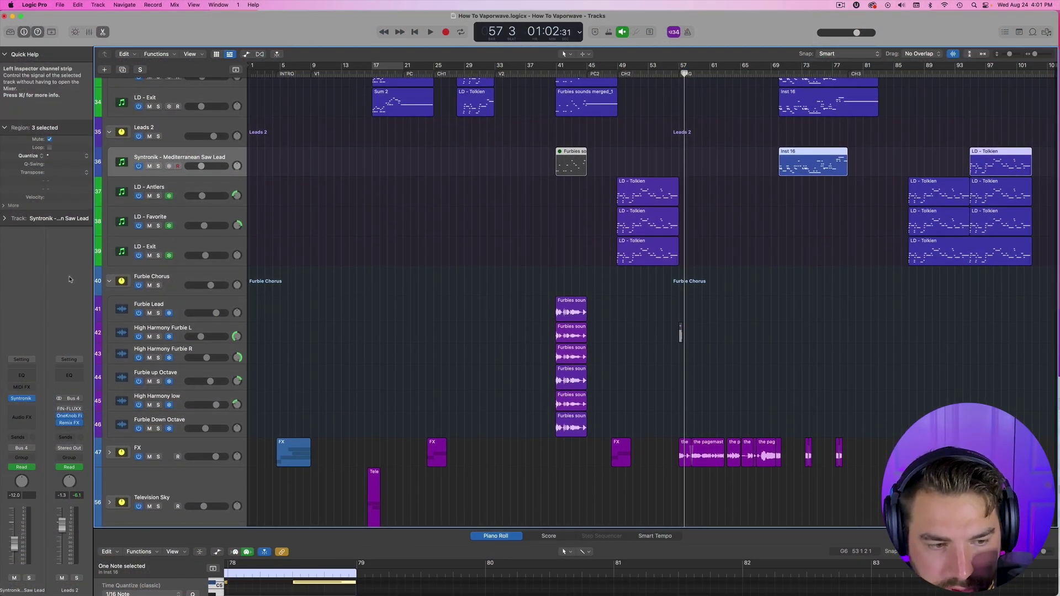
{"action": "left_click", "coordinate": [110, 282]}
{"action": "left_click", "coordinate": [110, 133]}
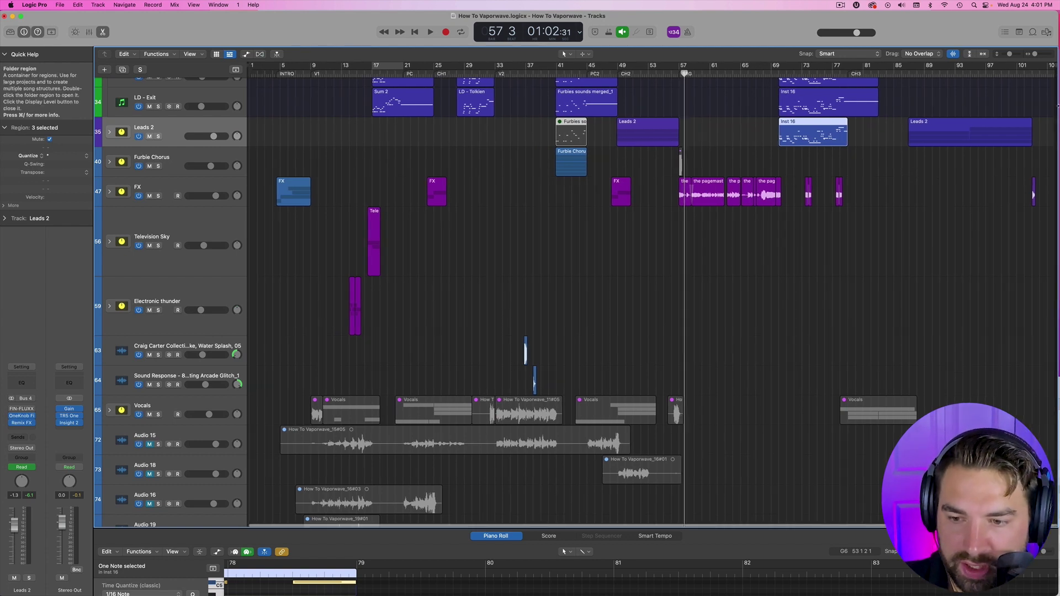
{"action": "left_click_drag", "start_coordinate": [684, 118], "coordinate": [326, 119]}
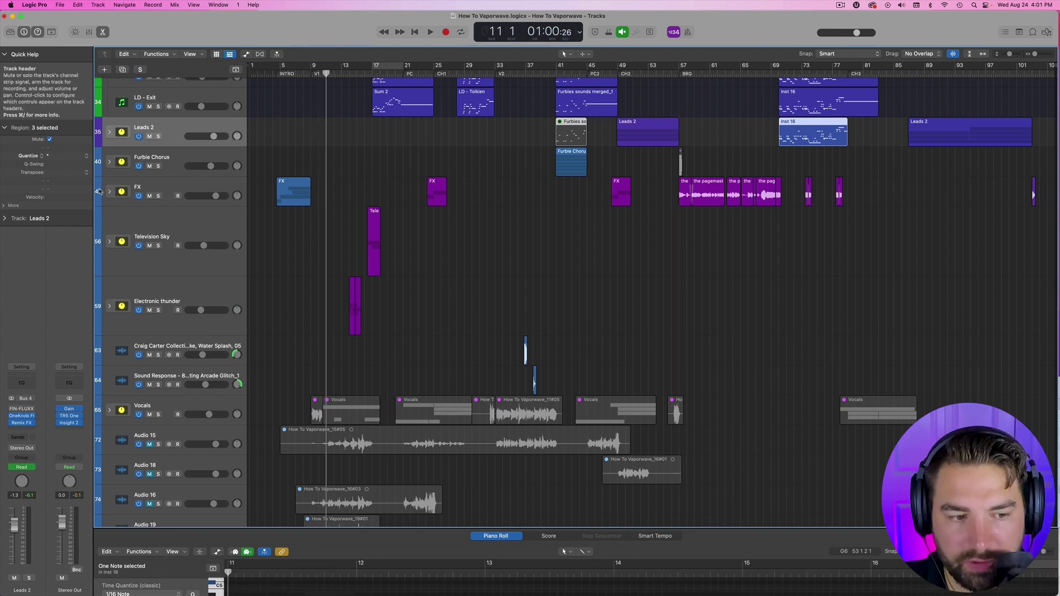
Expand the FX stack, select its Tomagotchi sounds and Audio 2 tracks in turn, and place the playhead at bar 4
{"action": "left_click", "coordinate": [110, 192]}
{"action": "scroll", "coordinate": [287, 205], "scroll_direction": "down", "scroll_amount": 2}
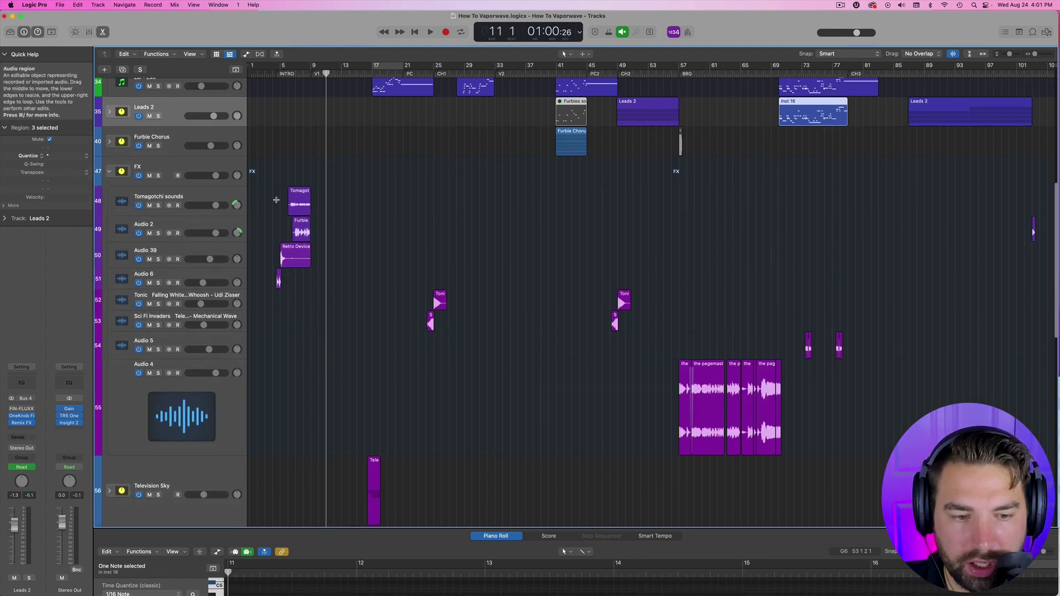
{"action": "left_click_drag", "start_coordinate": [274, 76], "coordinate": [289, 119]}
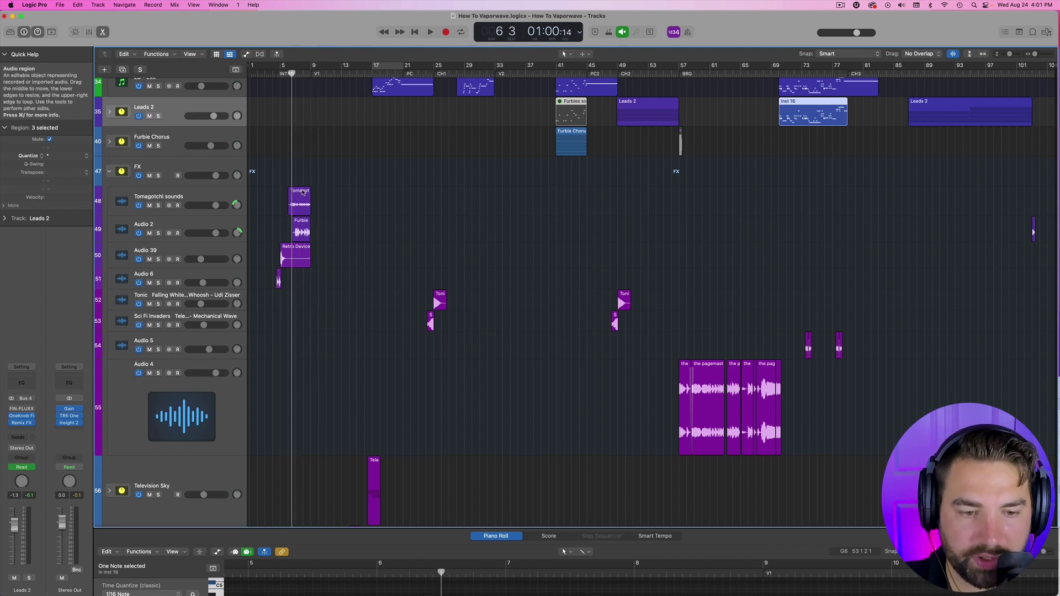
{"action": "left_click", "coordinate": [178, 199]}
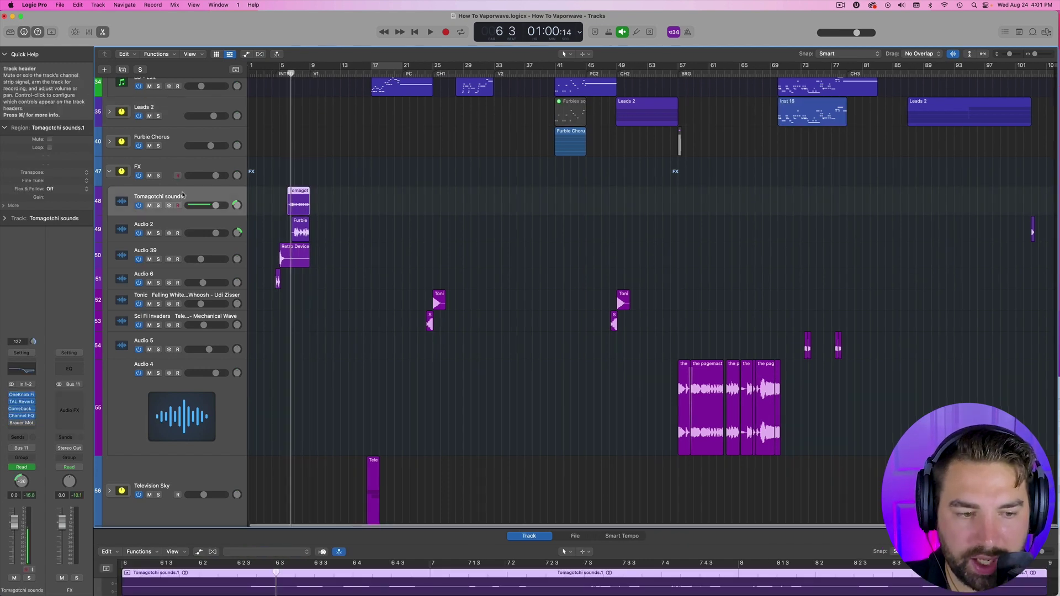
{"action": "left_click", "coordinate": [182, 226]}
{"action": "scroll", "coordinate": [243, 149], "scroll_direction": "up", "scroll_amount": 1}
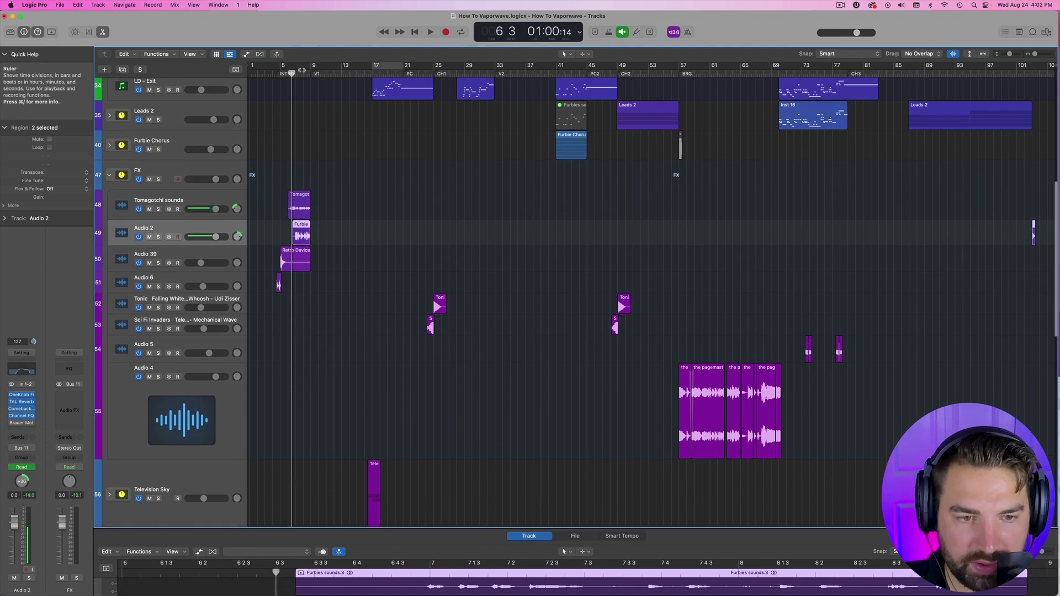
{"action": "left_click_drag", "start_coordinate": [293, 72], "coordinate": [272, 74]}
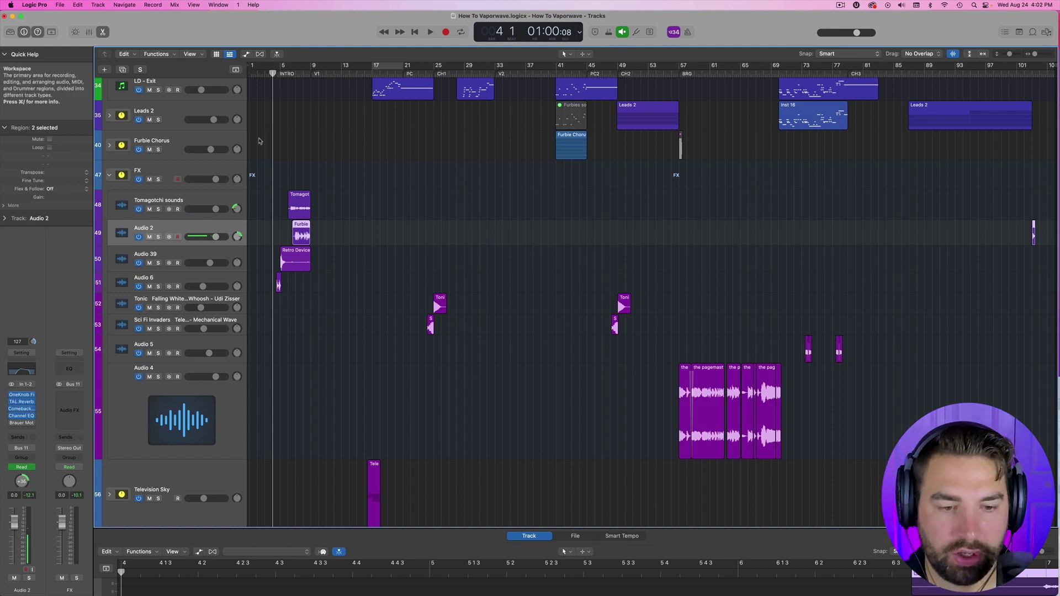
Compare the Channel EQ curves of the Tomagotchi sounds and Audio 2 tracks, and close both EQ windows
{"action": "left_click", "coordinate": [187, 200]}
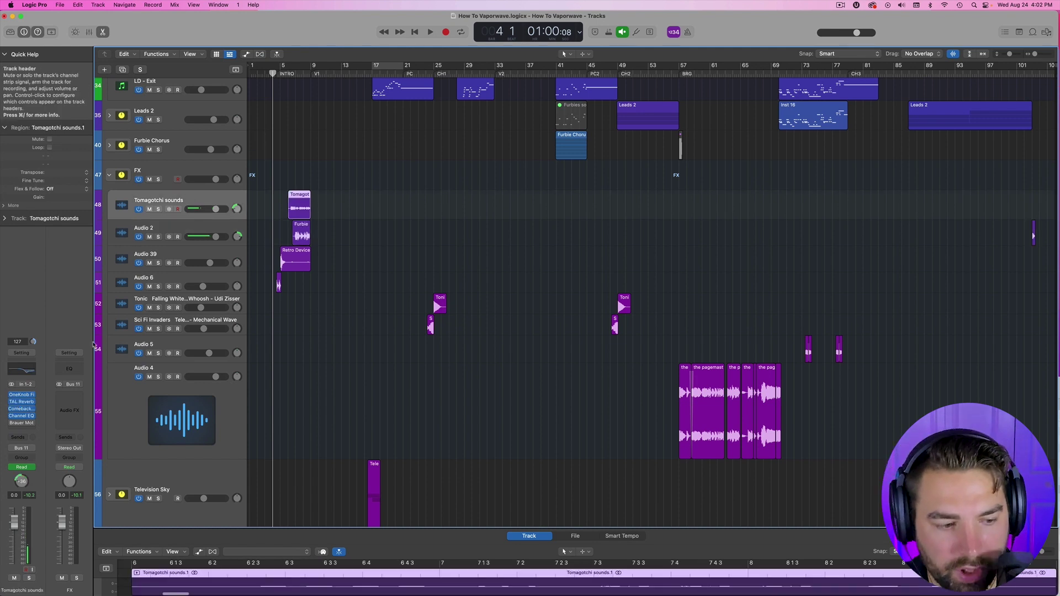
{"action": "left_click", "coordinate": [24, 369]}
{"action": "key", "text": "Down"}
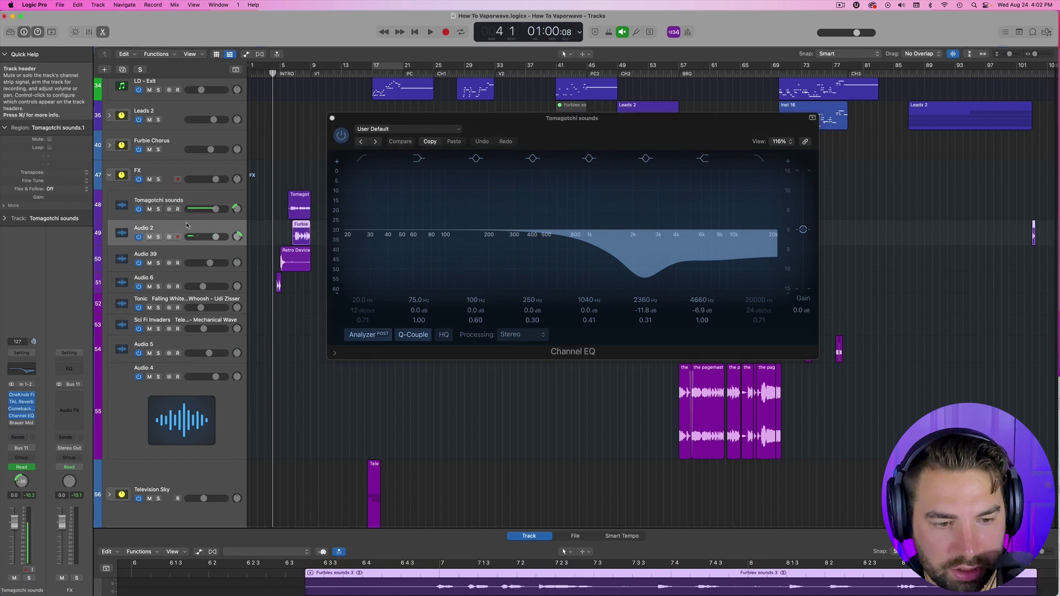
{"action": "left_click", "coordinate": [23, 370]}
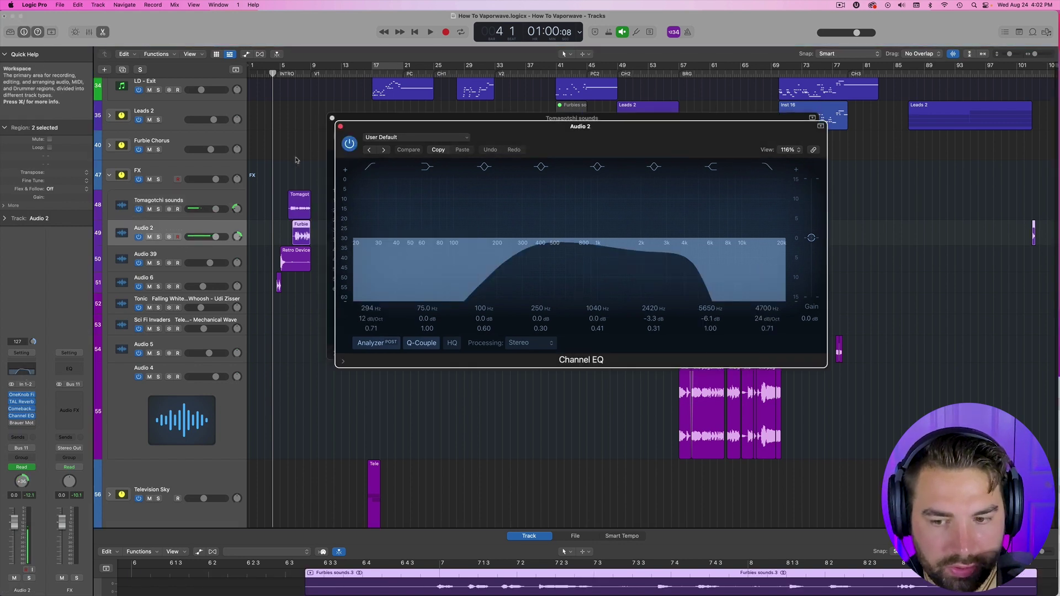
{"action": "left_click", "coordinate": [340, 127]}
{"action": "left_click", "coordinate": [332, 118]}
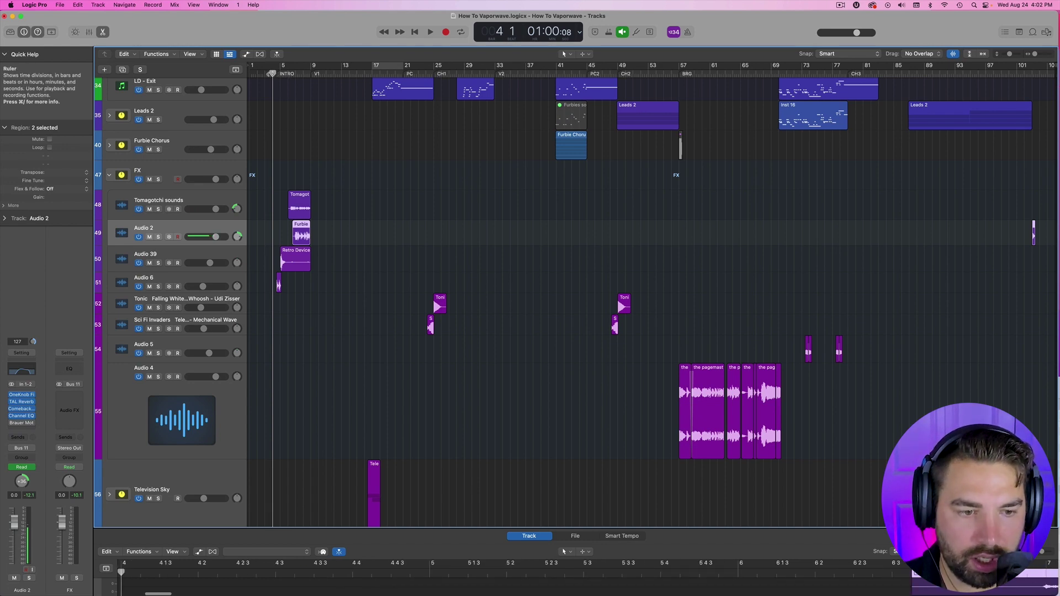
Play the intro sound effects from bar 4 through the end of the intro
{"action": "key", "text": "space"}
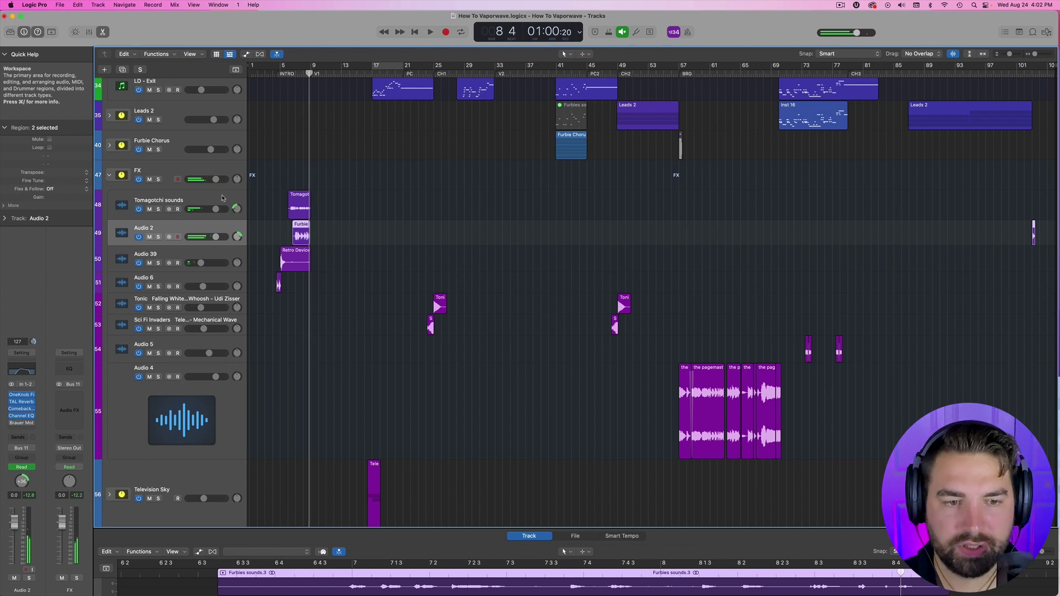
{"action": "key", "text": "space"}
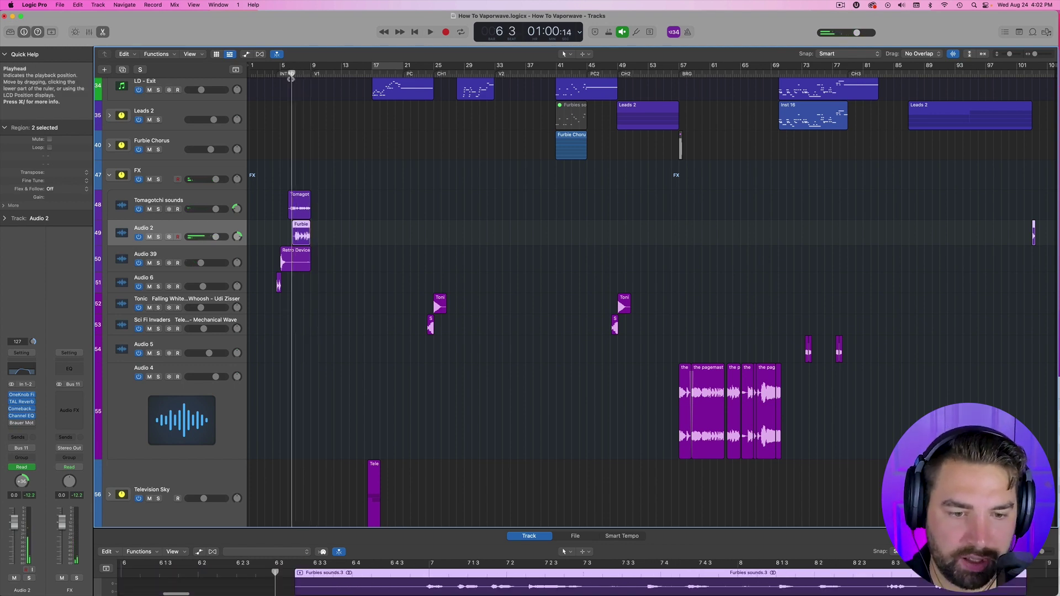
{"action": "scroll", "coordinate": [325, 126], "scroll_direction": "up", "scroll_amount": 5}
{"action": "scroll", "coordinate": [325, 125], "scroll_direction": "up", "scroll_amount": 5}
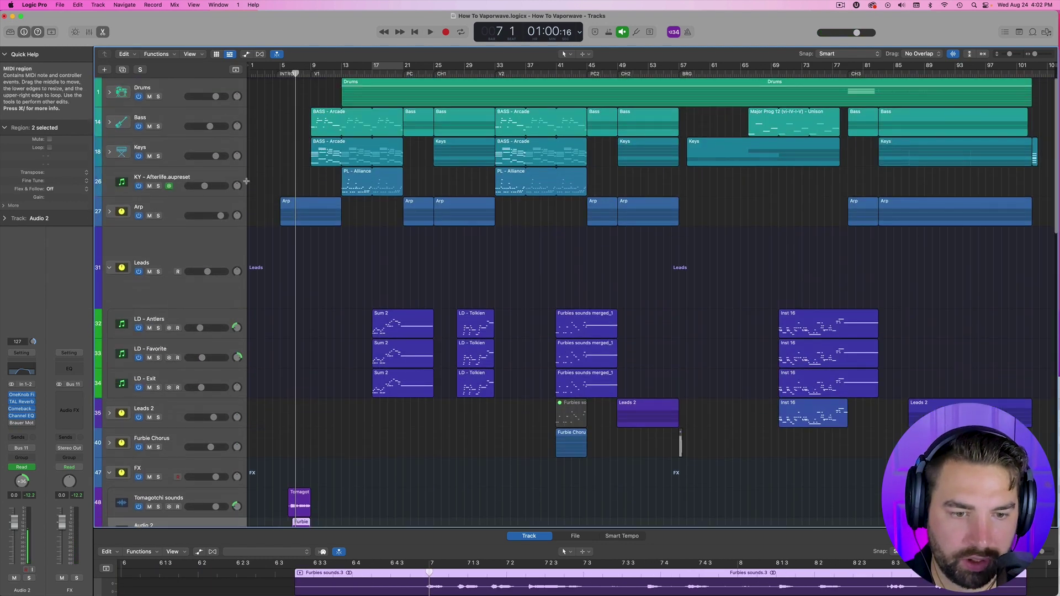
Place the playhead just before the Electronic thunder regions in bar 13 and expand that stack to show its layered sounds
{"action": "scroll", "coordinate": [128, 217], "scroll_direction": "down", "scroll_amount": 10}
{"action": "left_click_drag", "start_coordinate": [367, 72], "coordinate": [345, 81]}
{"action": "scroll", "coordinate": [395, 254], "scroll_direction": "down", "scroll_amount": 8}
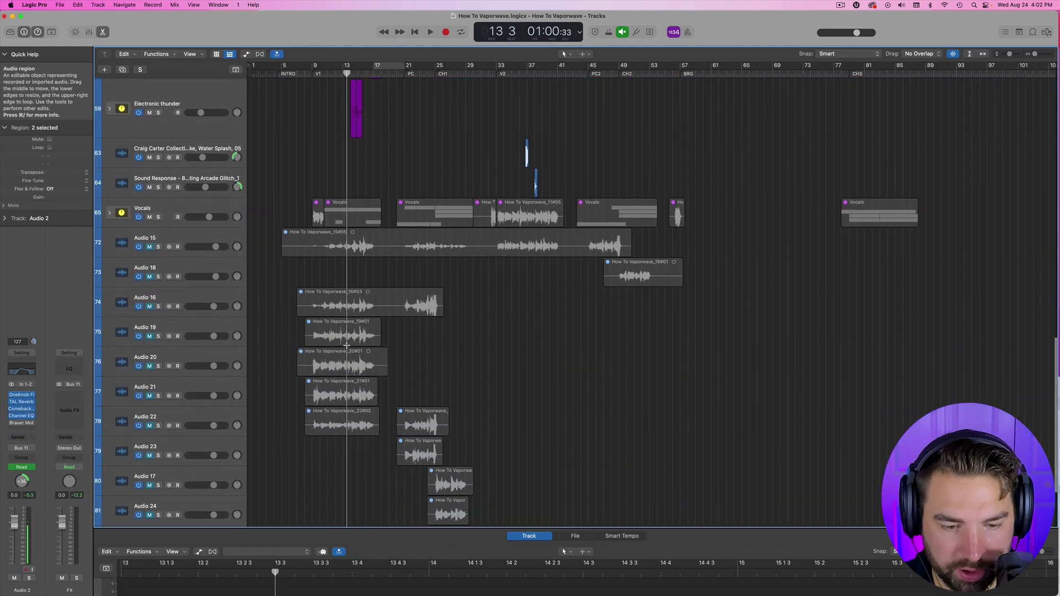
{"action": "scroll", "coordinate": [403, 298], "scroll_direction": "up", "scroll_amount": 8}
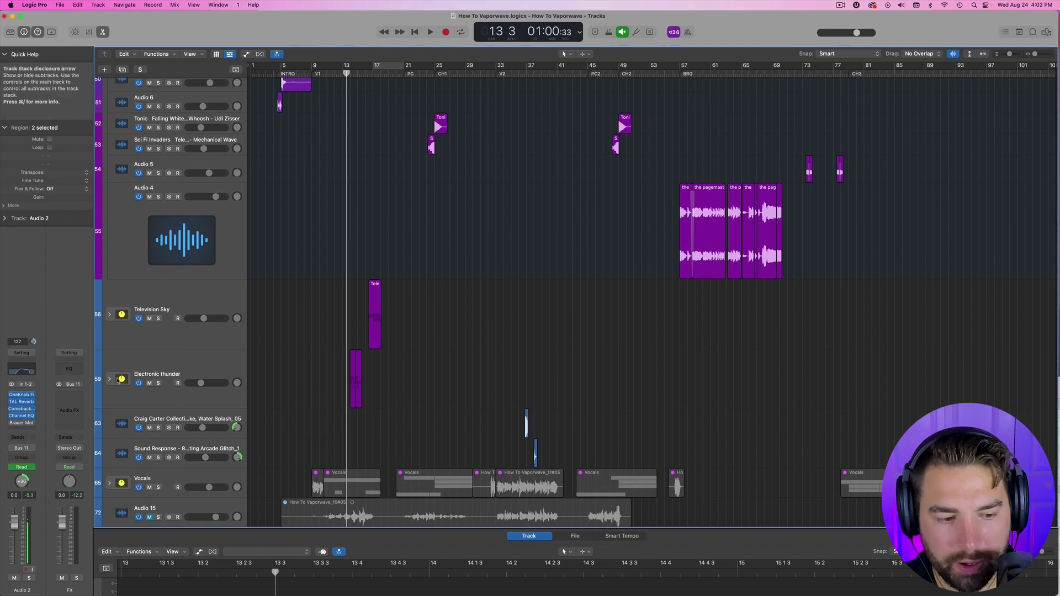
{"action": "left_click_drag", "start_coordinate": [1033, 55], "coordinate": [1038, 57]}
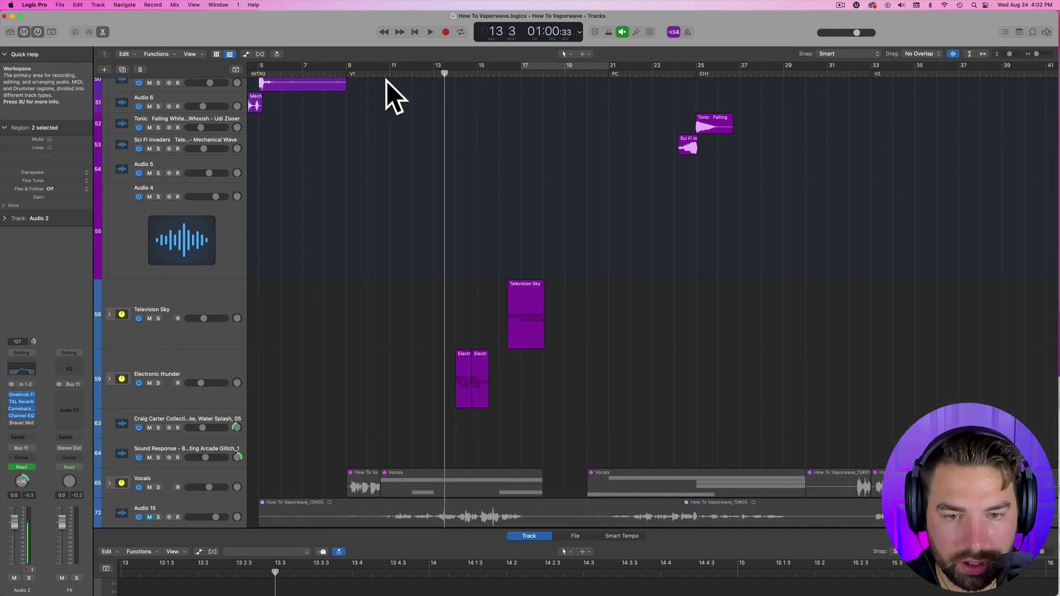
{"action": "mouse_move", "coordinate": [444, 74]}
{"action": "left_mouse_down"}
{"action": "mouse_move", "coordinate": [460, 74]}
{"action": "mouse_move", "coordinate": [450, 74]}
{"action": "left_mouse_up"}
{"action": "left_click", "coordinate": [110, 379]}
{"action": "scroll", "coordinate": [415, 359], "scroll_direction": "down", "scroll_amount": 5}
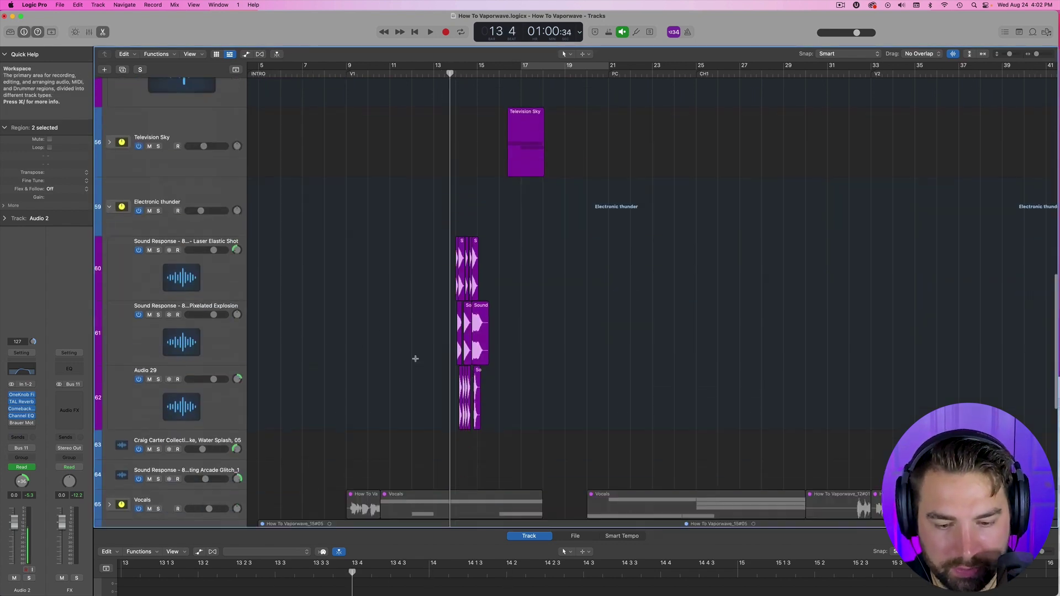
Collapse the Electronic thunder stack, solo it and play its regions around bar 14
{"action": "left_click", "coordinate": [109, 185]}
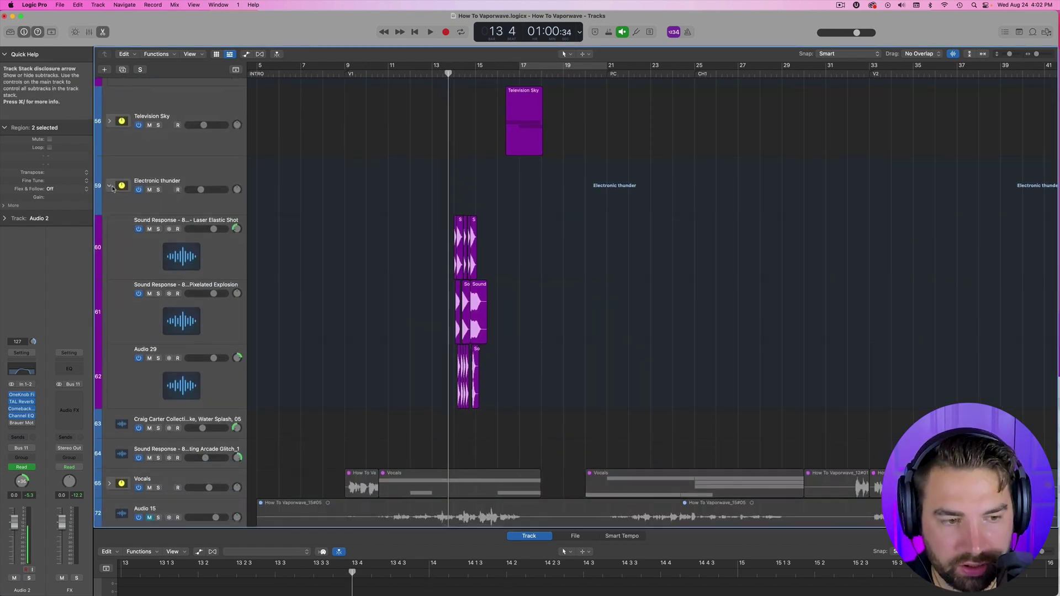
{"action": "key", "text": "space"}
{"action": "scroll", "coordinate": [461, 189], "scroll_direction": "left", "scroll_amount": 2}
{"action": "left_click", "coordinate": [159, 228]}
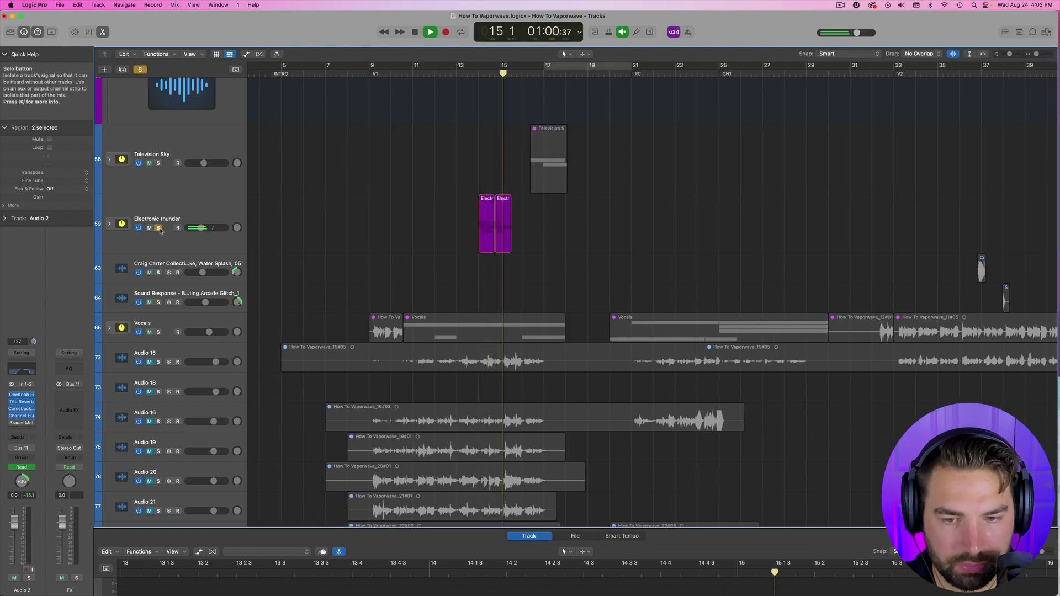
{"action": "key", "text": "space"}
Place the playhead at bar 16, solo Television Sky and play it with its subtracks shown
{"action": "left_click_drag", "start_coordinate": [524, 76], "coordinate": [528, 76]}
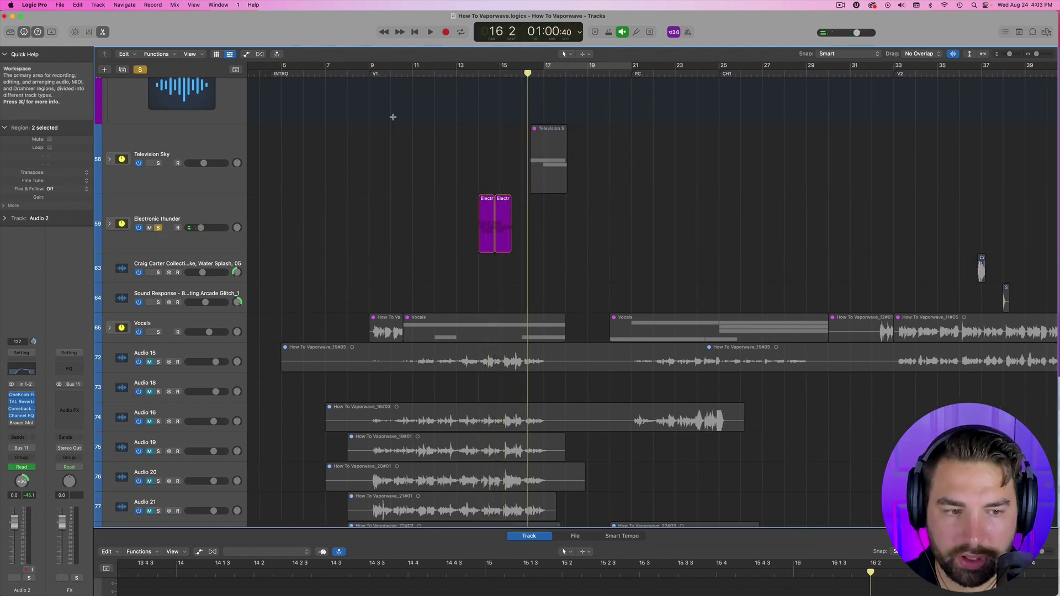
{"action": "left_click", "coordinate": [158, 163]}
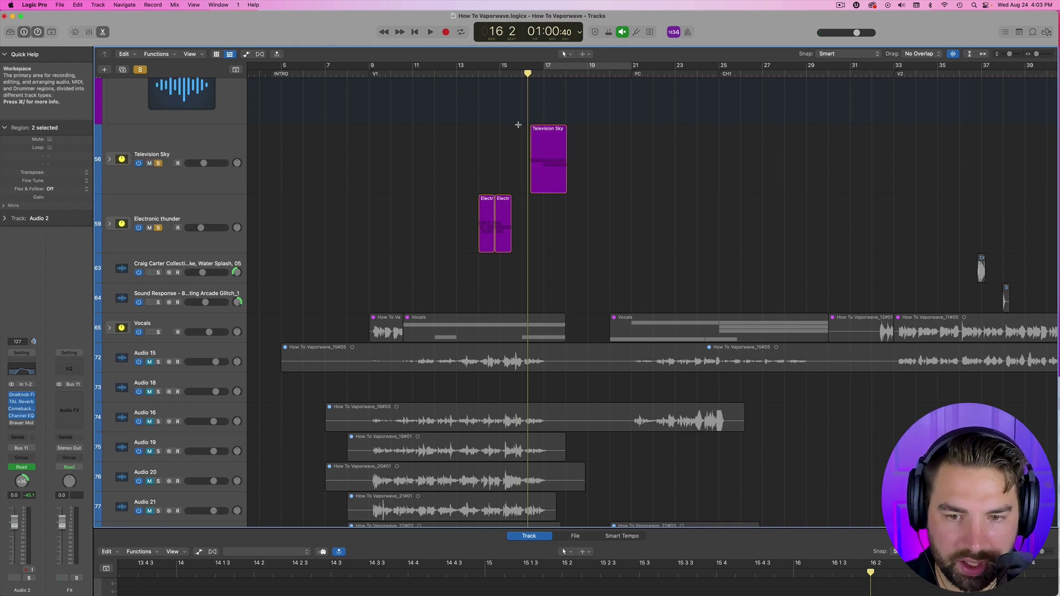
{"action": "scroll", "coordinate": [503, 120], "scroll_direction": "up", "scroll_amount": 3}
{"action": "key", "text": "space"}
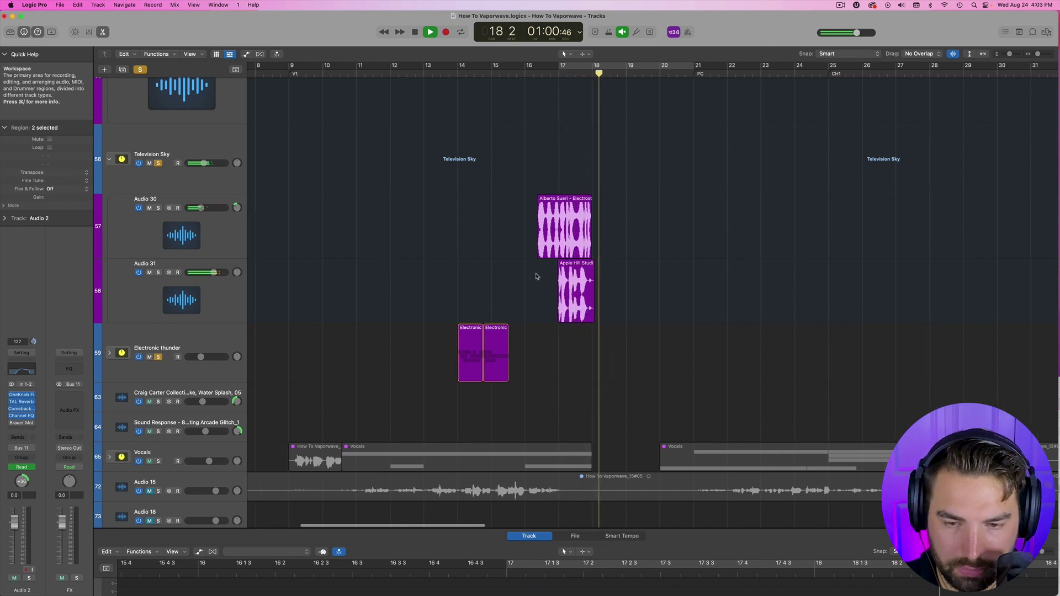
Solo the Tonic Falling White Whoosh and Sci Fi Invaders tracks and play the chorus transition from bar 24
{"action": "scroll", "coordinate": [558, 259], "scroll_direction": "right", "scroll_amount": 3}
{"action": "scroll", "coordinate": [590, 247], "scroll_direction": "up", "scroll_amount": 5}
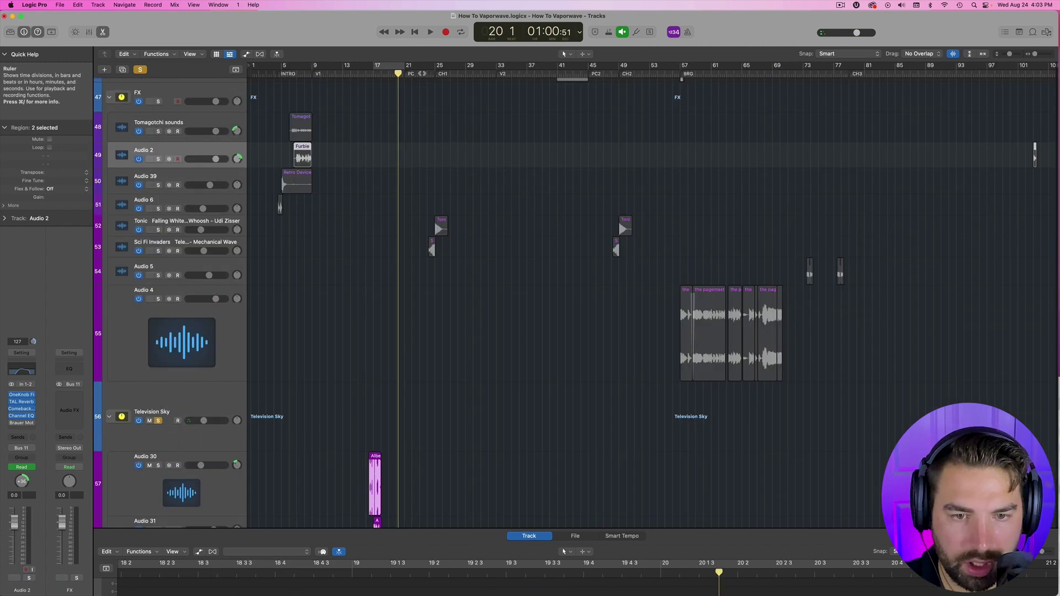
{"action": "left_click", "coordinate": [426, 75]}
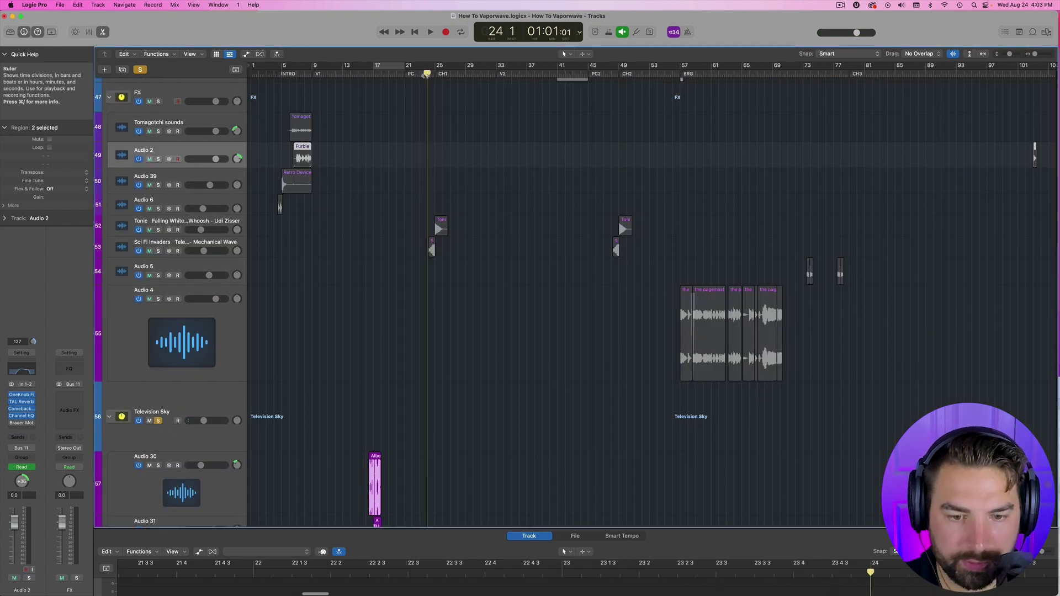
{"action": "left_click_drag", "start_coordinate": [158, 250], "coordinate": [157, 230]}
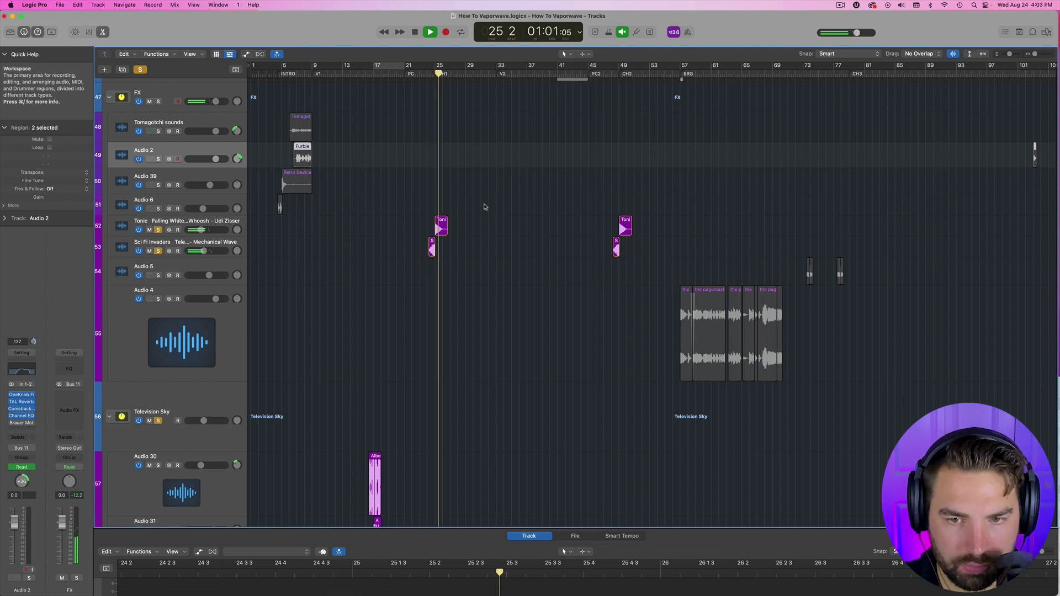
Move the playhead near the song's end and audition the last Furbie sound on Audio 2 in solo
{"action": "scroll", "coordinate": [533, 232], "scroll_direction": "right", "scroll_amount": 1}
{"action": "scroll", "coordinate": [532, 232], "scroll_direction": "up", "scroll_amount": 5}
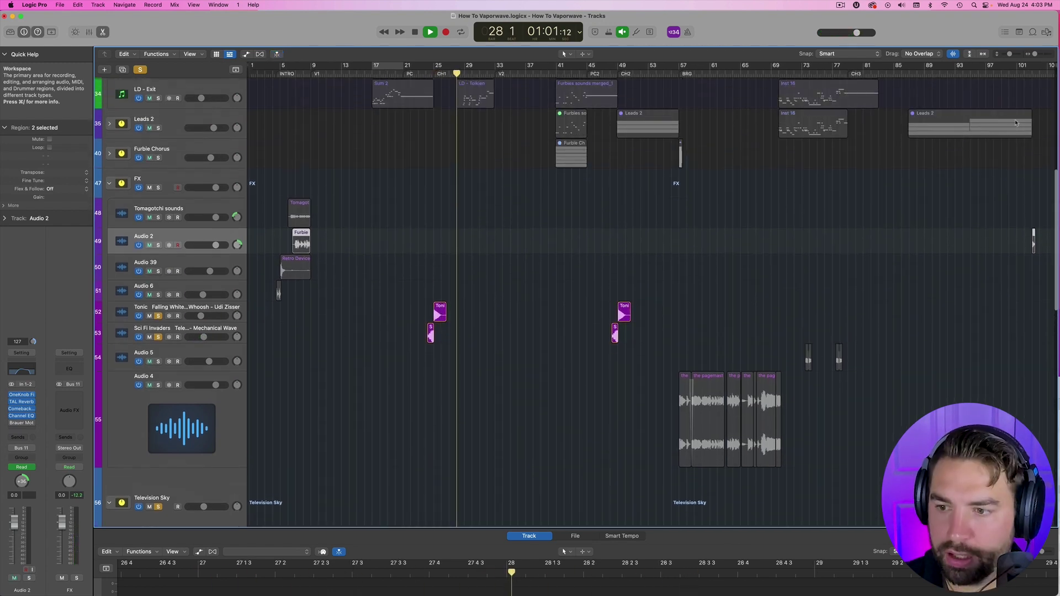
{"action": "left_click", "coordinate": [1023, 73]}
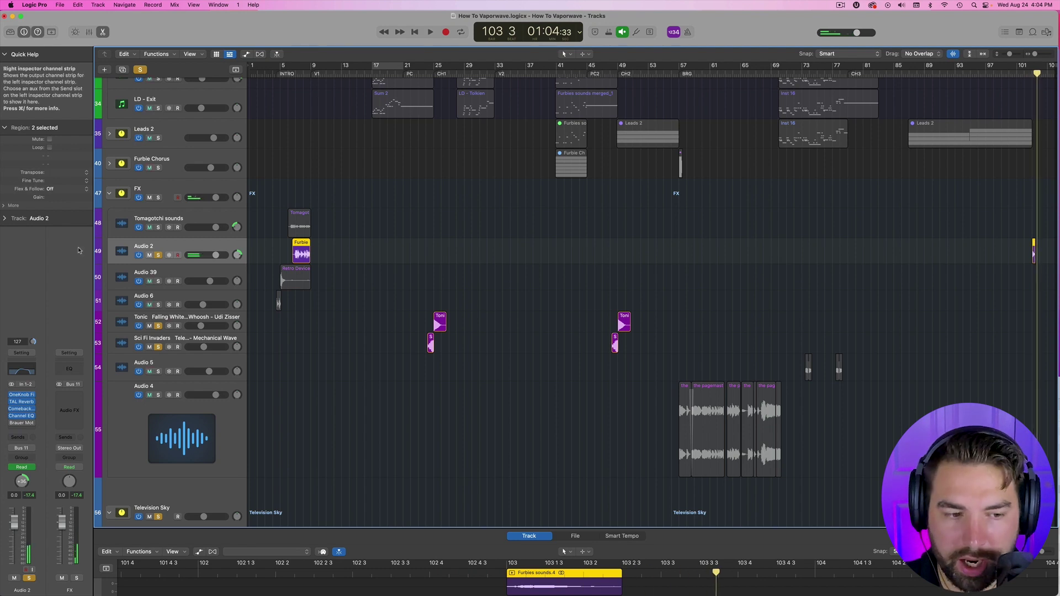
Collapse the FX and Television Sky stacks and examine the FX regions across the bridge from bar 57
{"action": "left_click", "coordinate": [109, 194]}
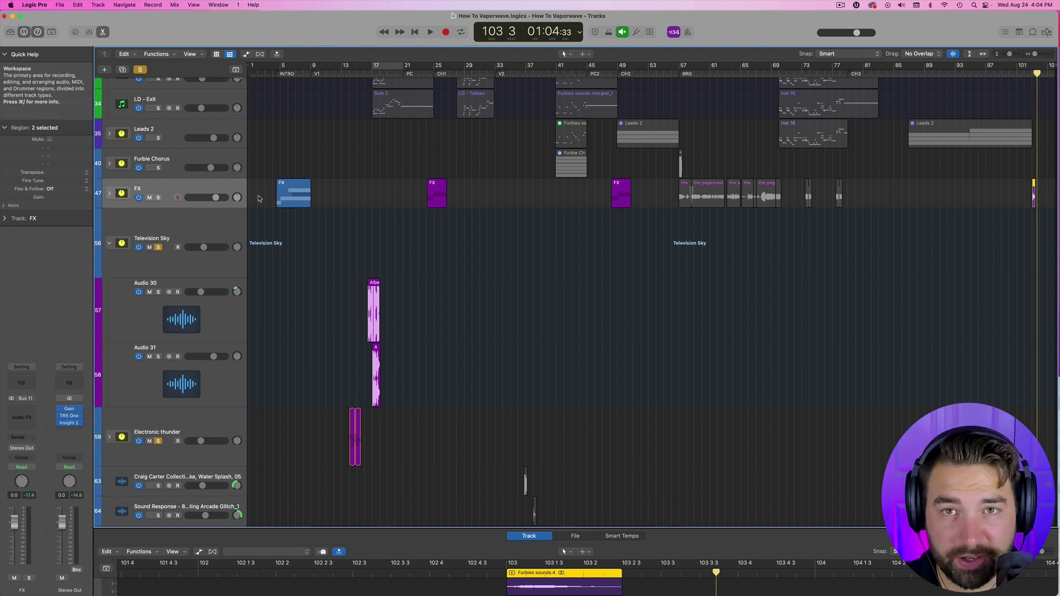
{"action": "left_click", "coordinate": [111, 243]}
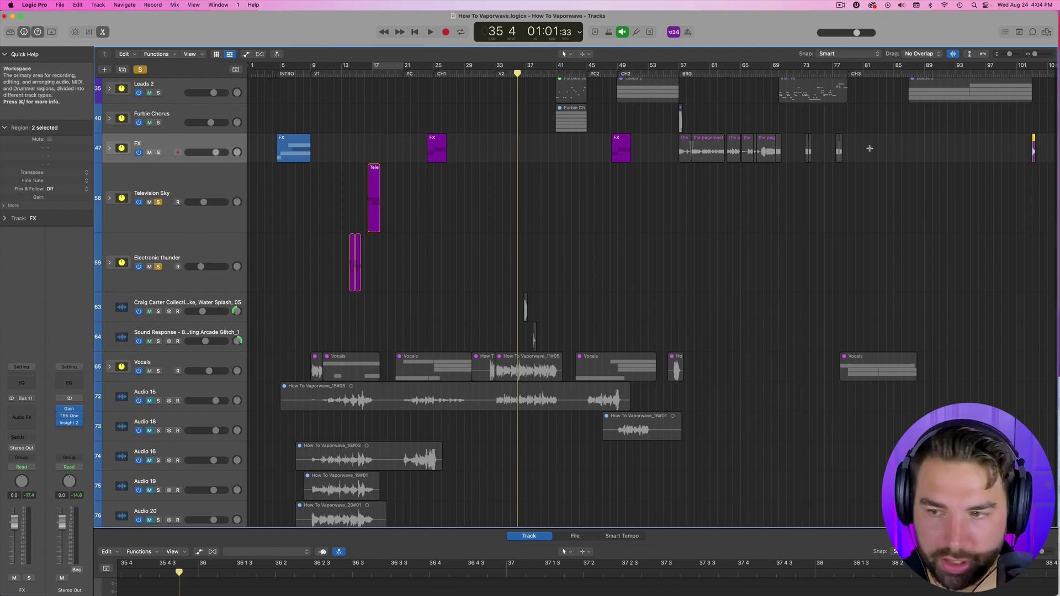
{"action": "left_click_drag", "start_coordinate": [1035, 53], "coordinate": [1036, 54]}
{"action": "scroll", "coordinate": [508, 209], "scroll_direction": "left", "scroll_amount": 6}
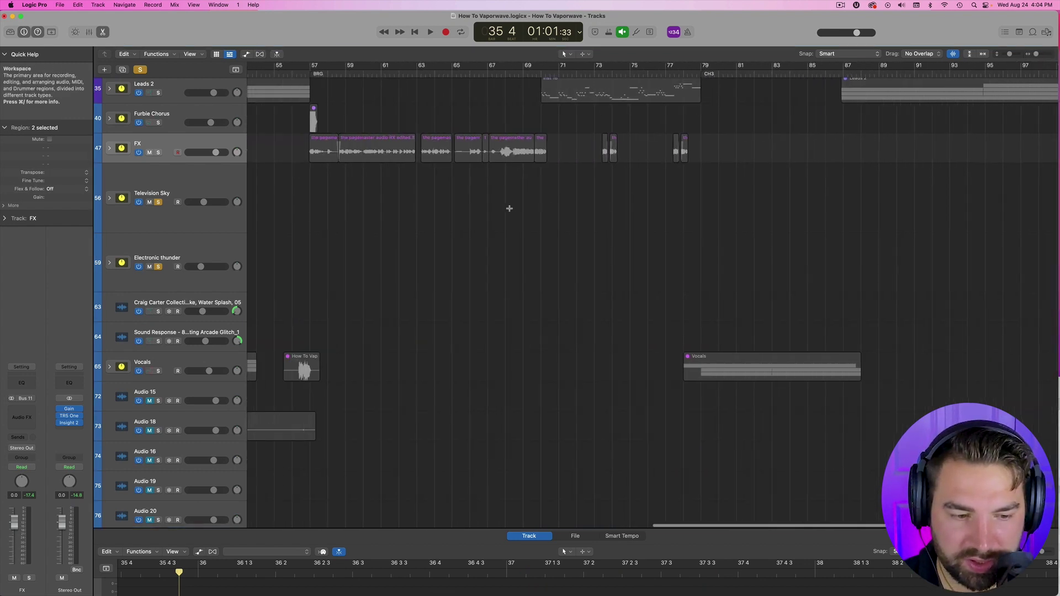
Play the soloed Water Splash and Arcade Glitch effects in verse 2, from bar 35 to bar 38
{"action": "scroll", "coordinate": [509, 209], "scroll_direction": "left", "scroll_amount": 10}
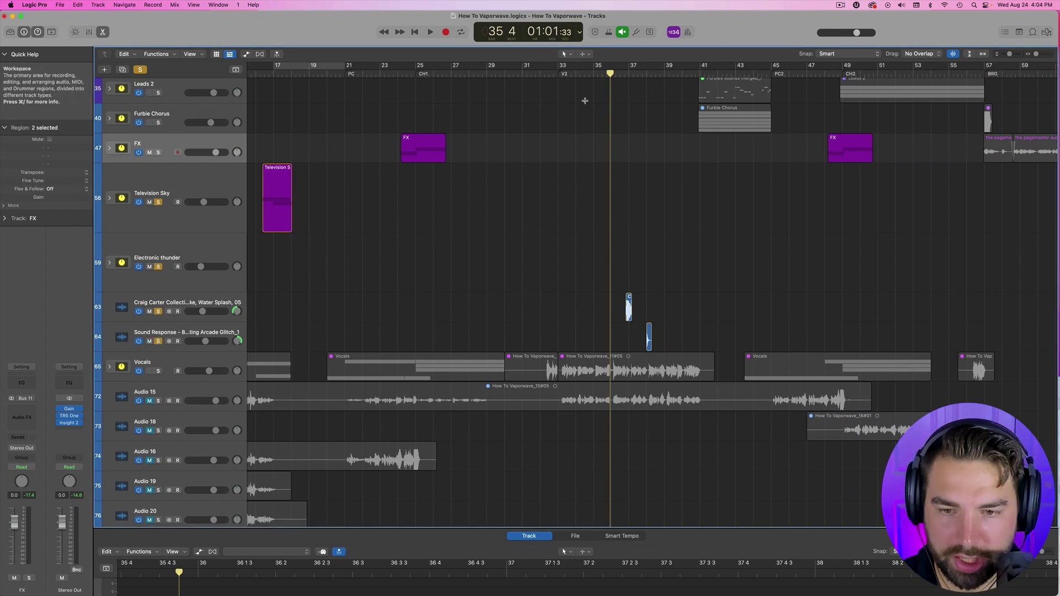
{"action": "key", "text": "space"}
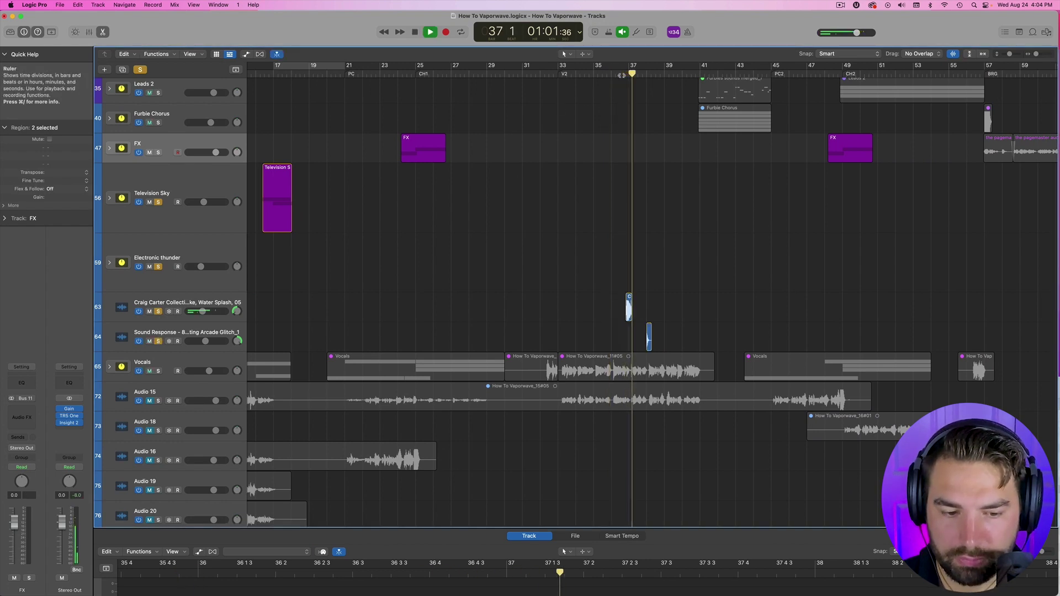
{"action": "key", "text": "space"}
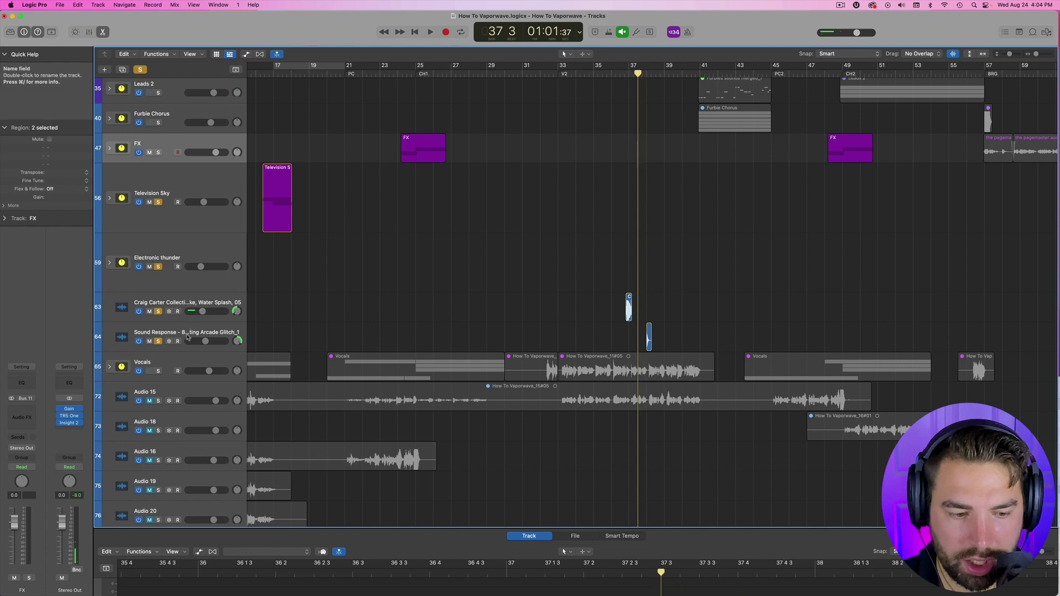
{"action": "left_click_drag", "start_coordinate": [177, 344], "coordinate": [190, 362]}
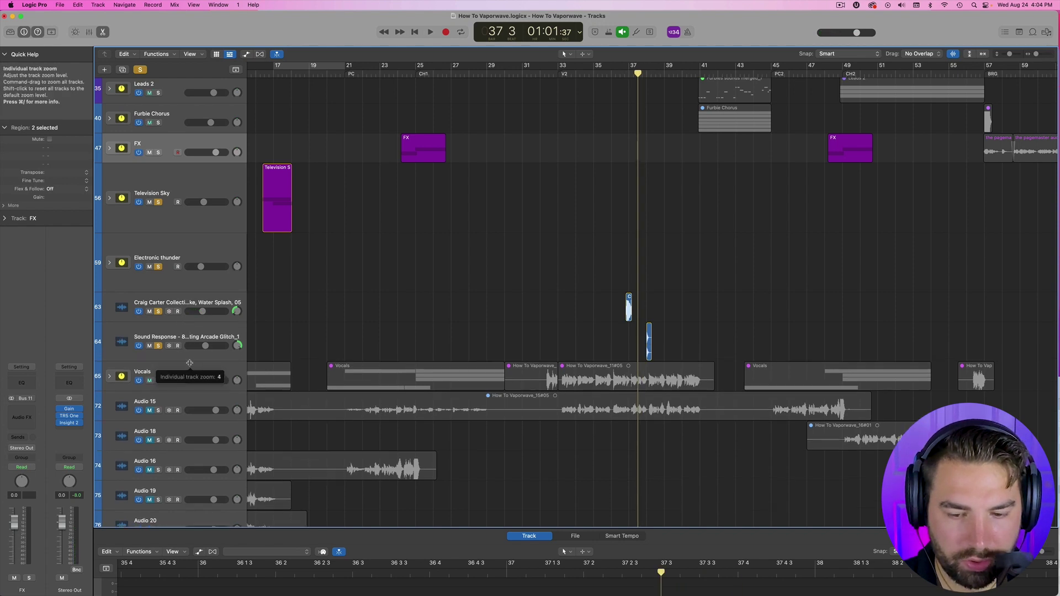
{"action": "key", "text": "space"}
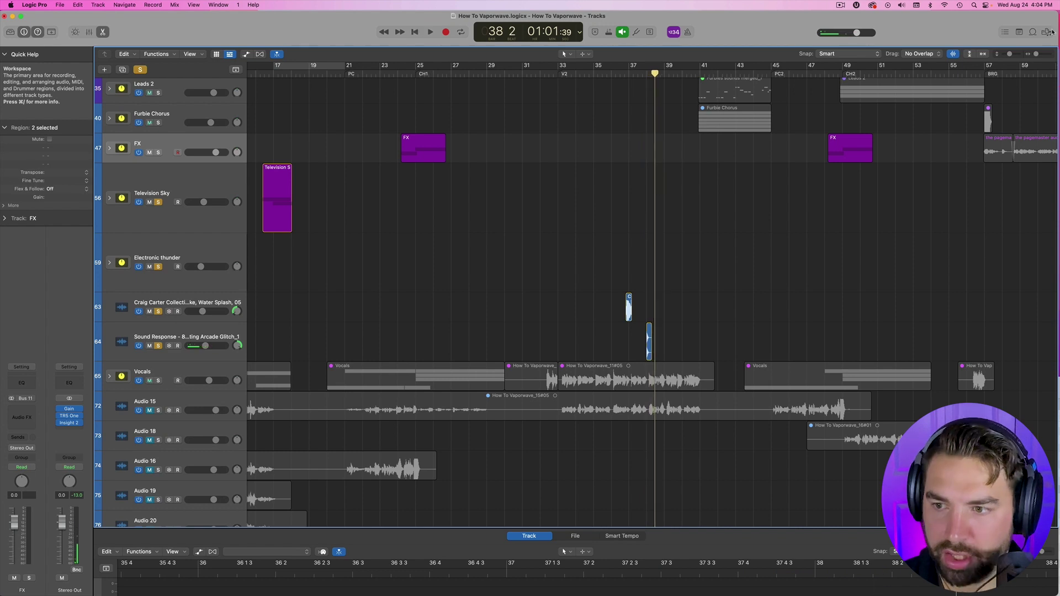
Play the full mix through the first chorus transition and again from bar 36 to hear the effects in context
{"action": "left_click_drag", "start_coordinate": [1035, 54], "coordinate": [1031, 54]}
{"action": "left_click", "coordinate": [483, 73]}
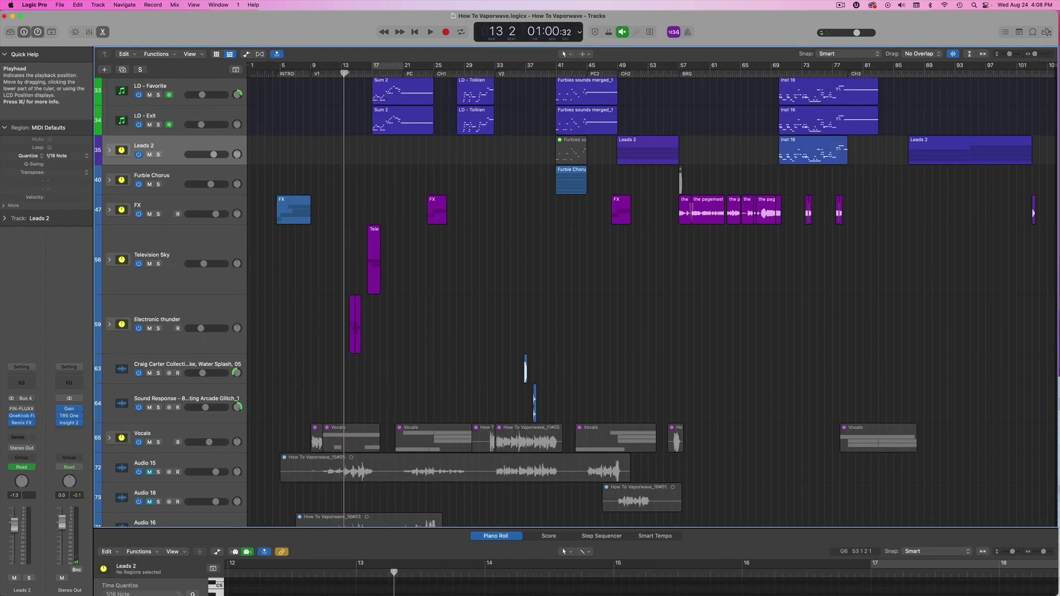
{"action": "key", "text": "space"}
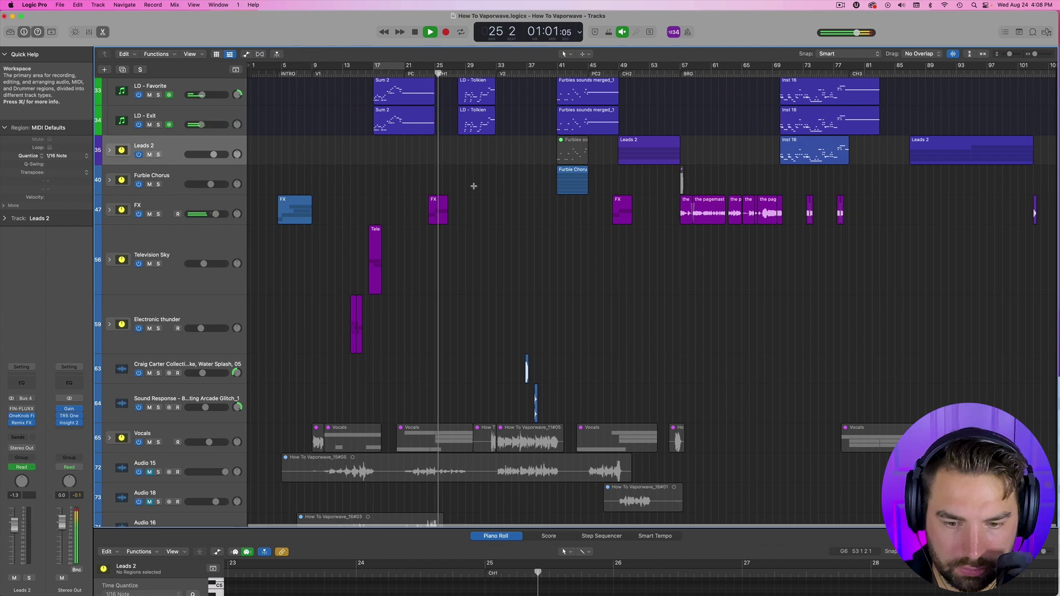
{"action": "key", "text": "space"}
{"action": "left_click", "coordinate": [517, 74]}
{"action": "key", "text": "space"}
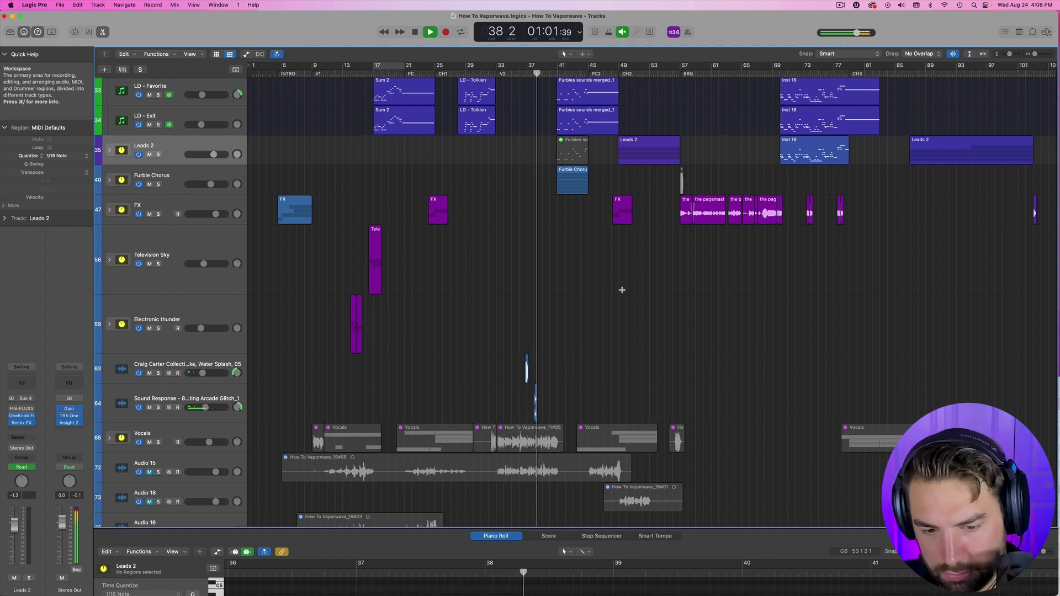
{"action": "key", "text": "space"}
Place the playhead at the bridge on bar 57 and expand the FX stack to show its subtracks
{"action": "left_click", "coordinate": [687, 73]}
{"action": "left_click", "coordinate": [680, 73]}
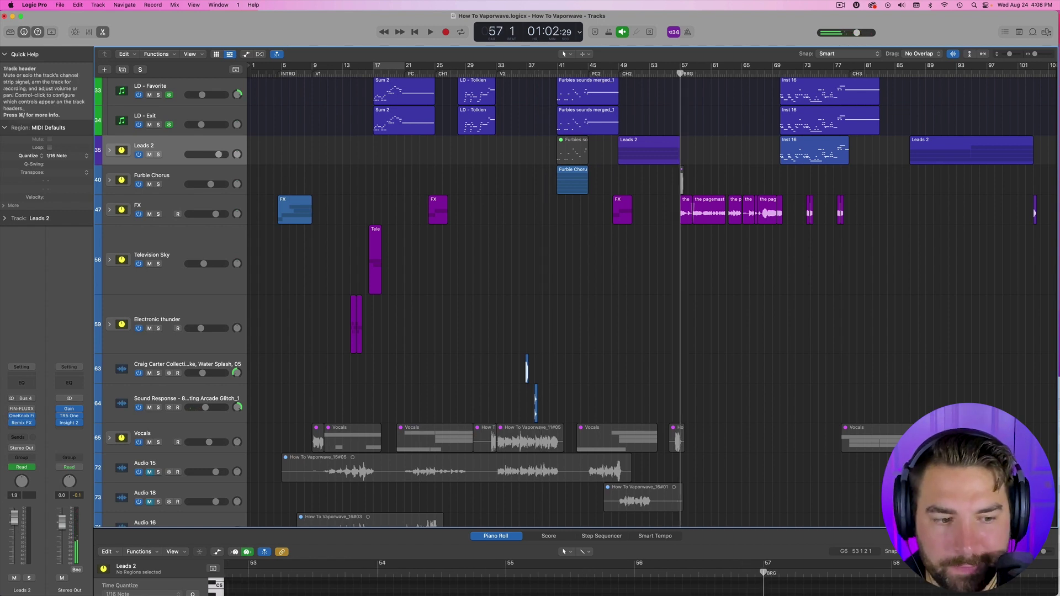
{"action": "left_click", "coordinate": [186, 204]}
{"action": "left_click", "coordinate": [110, 210]}
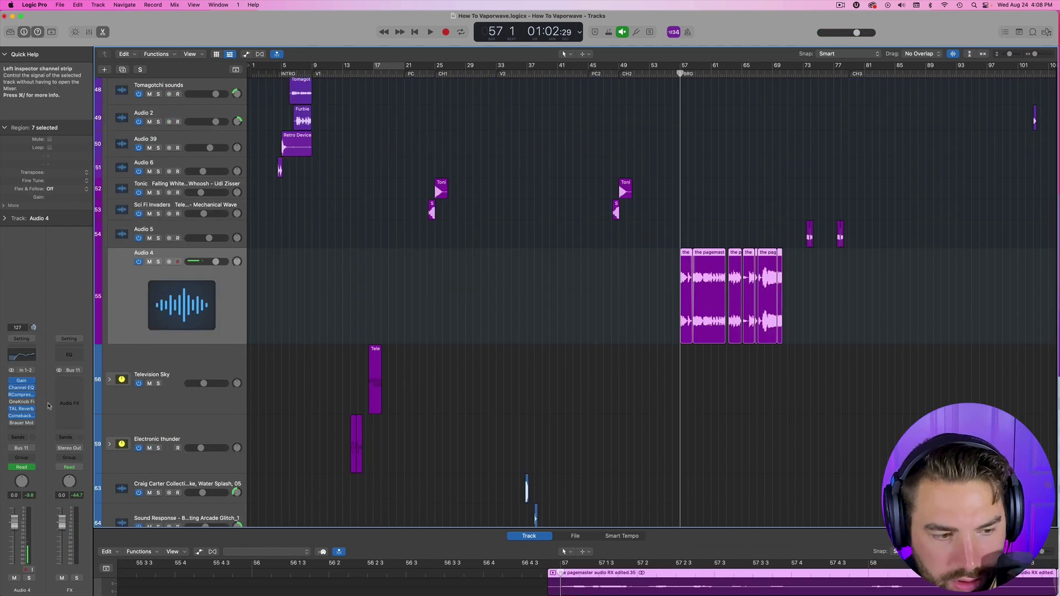
Review Audio 4's Channel EQ, RCompressor and Comeback Kid settings, and close the plug-in windows
{"action": "left_click", "coordinate": [23, 388]}
{"action": "left_click", "coordinate": [22, 395]}
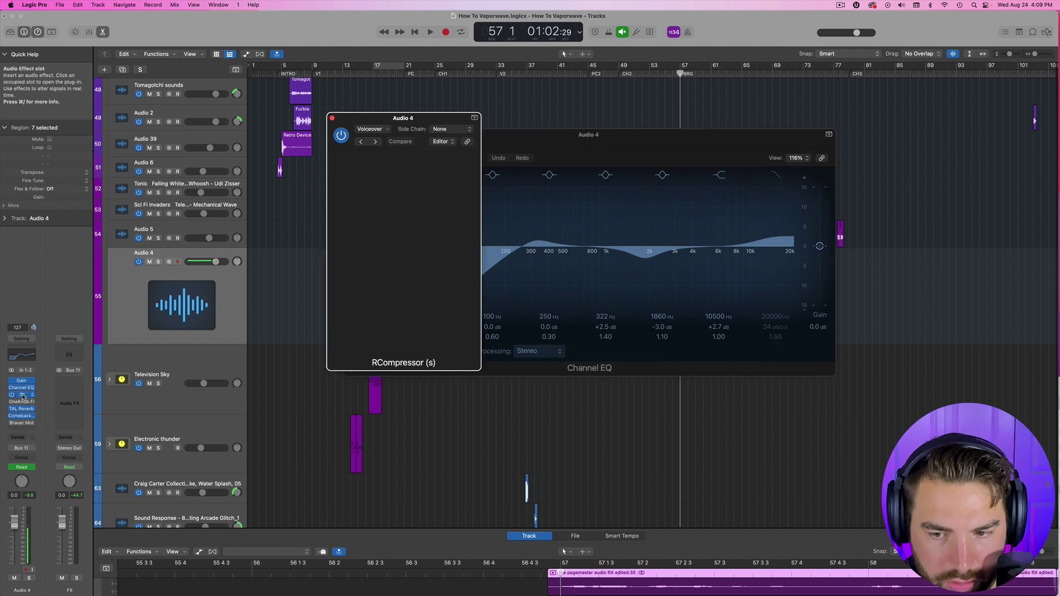
{"action": "left_click", "coordinate": [25, 411]}
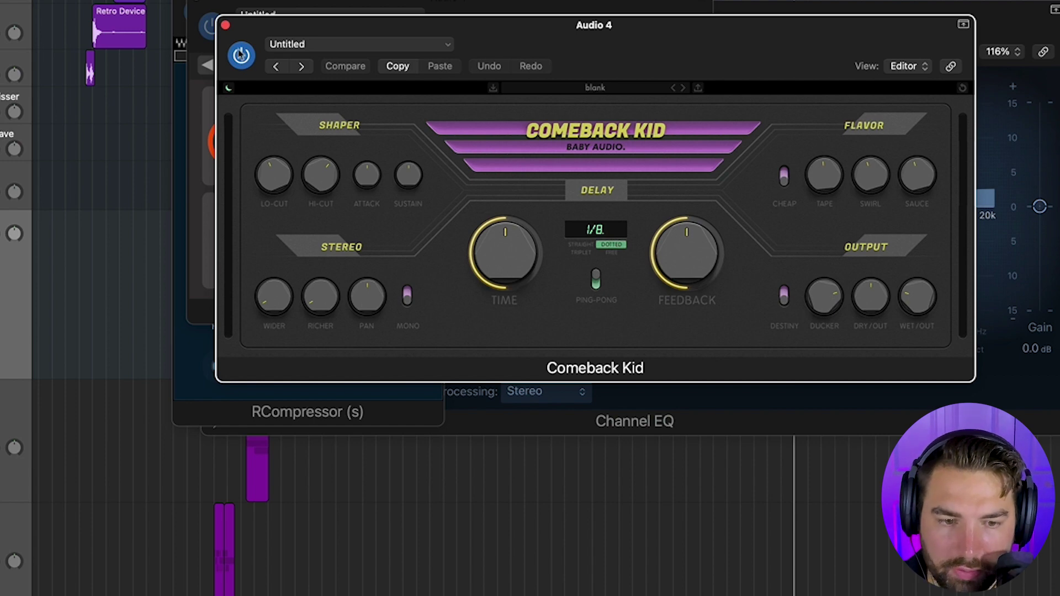
{"action": "left_click", "coordinate": [225, 25]}
{"action": "left_click", "coordinate": [196, 1]}
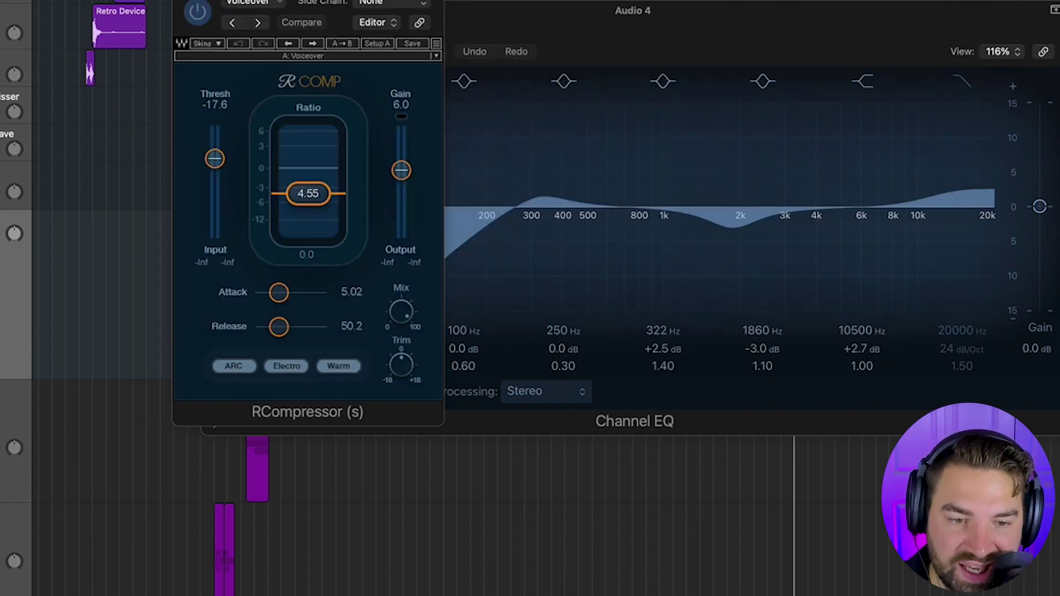
{"action": "left_click", "coordinate": [183, 1]}
{"action": "left_click", "coordinate": [212, 11]}
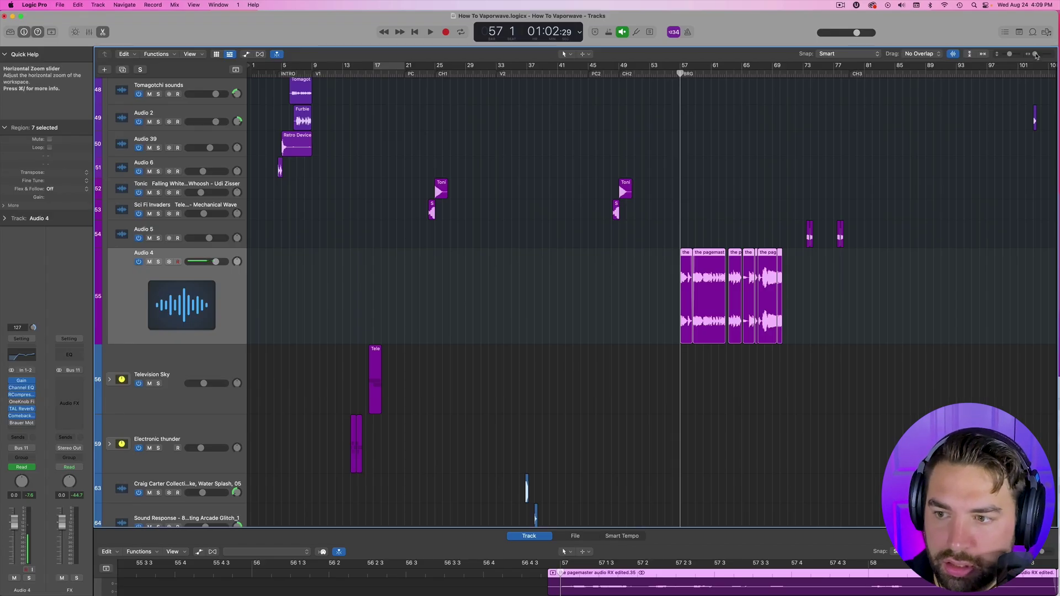
Start playback at bar 57 with the Pagemaster dialogue regions on Audio 4 shown up close
{"action": "left_click_drag", "start_coordinate": [1035, 54], "coordinate": [1038, 54]}
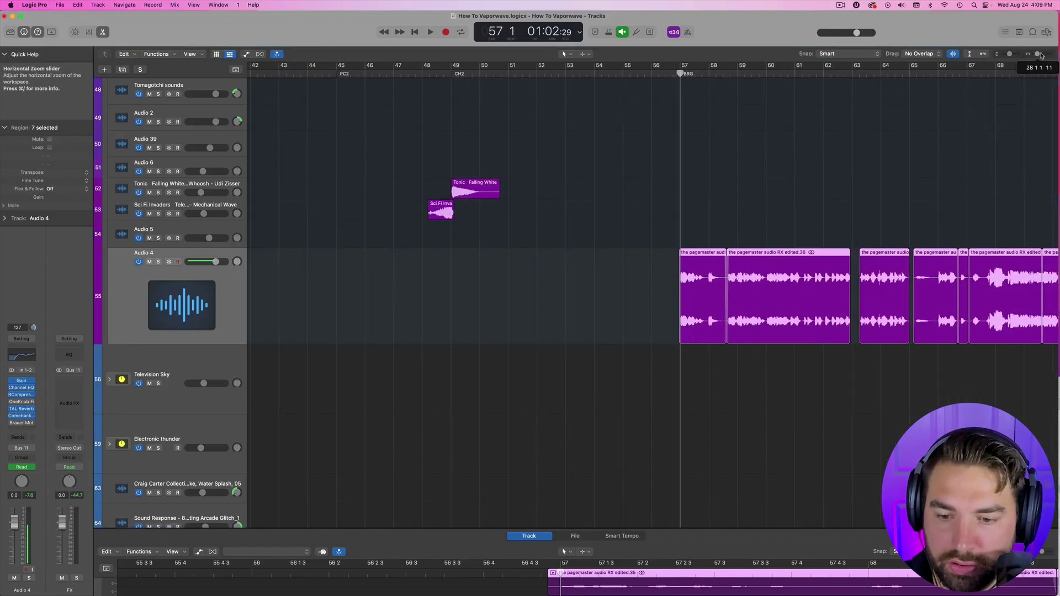
{"action": "scroll", "coordinate": [812, 163], "scroll_direction": "right", "scroll_amount": 3}
{"action": "scroll", "coordinate": [807, 164], "scroll_direction": "right", "scroll_amount": 2}
{"action": "left_click", "coordinate": [520, 72]}
{"action": "left_click_drag", "start_coordinate": [520, 73], "coordinate": [523, 73]}
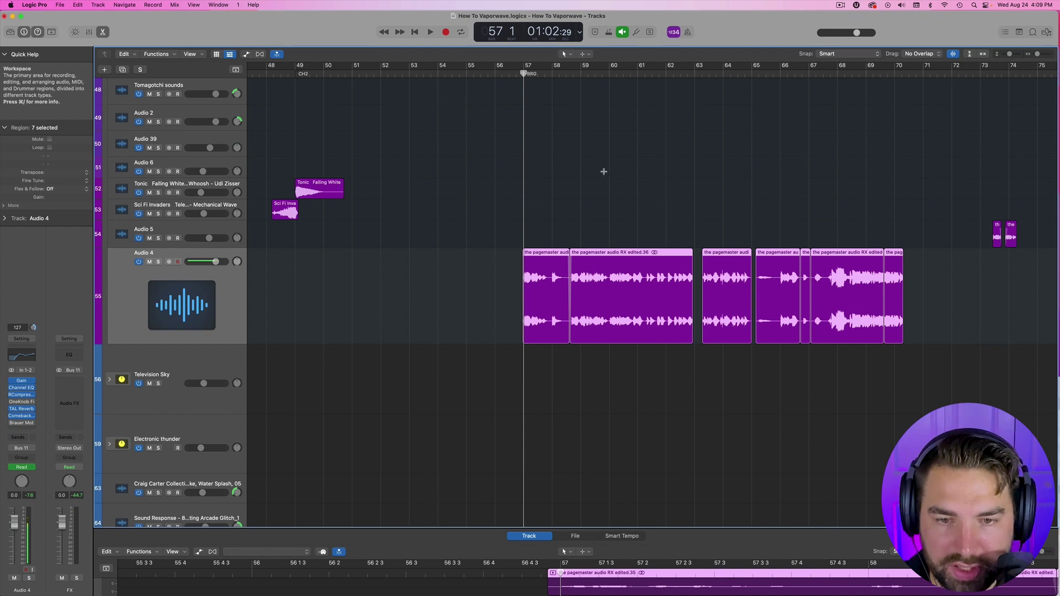
{"action": "key", "text": "space"}
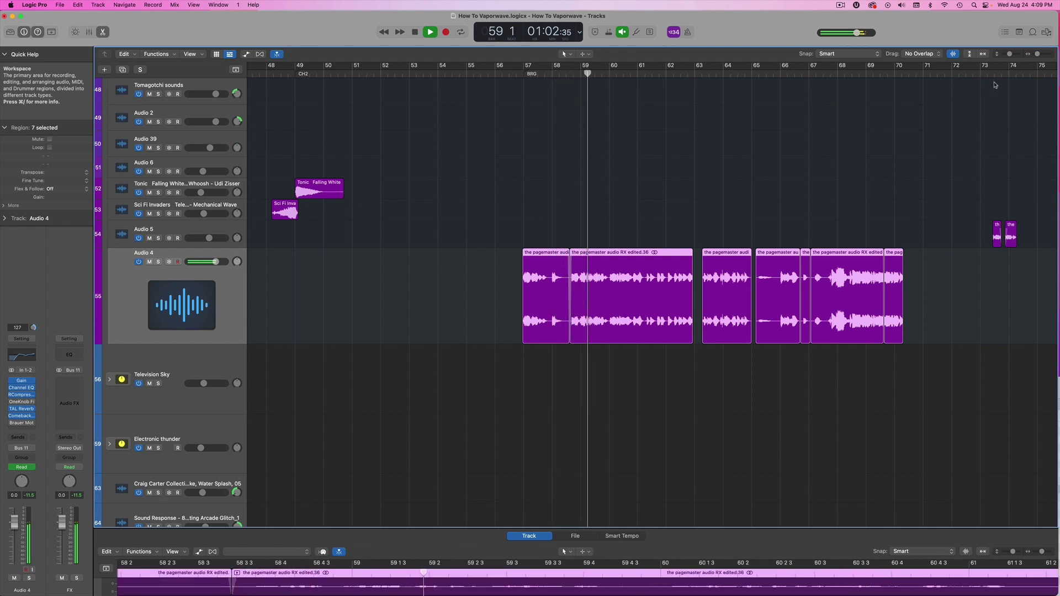
Follow the bridge playback across the keys, leads and FX tracks until about bar 70
{"action": "key", "text": "super+Left"}
{"action": "scroll", "coordinate": [697, 185], "scroll_direction": "up", "scroll_amount": 15}
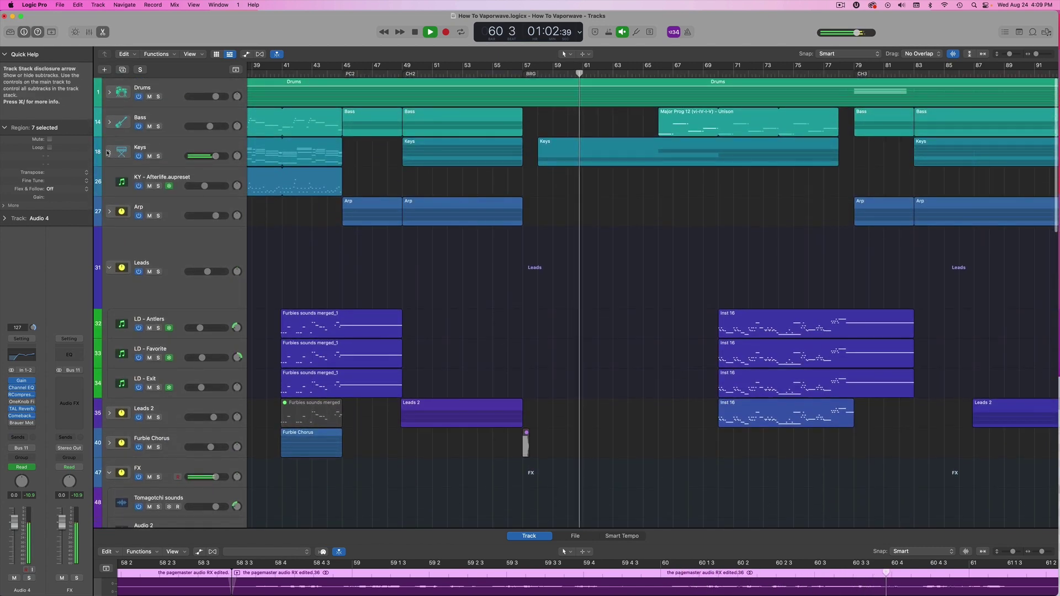
{"action": "scroll", "coordinate": [638, 230], "scroll_direction": "down", "scroll_amount": 5}
{"action": "scroll", "coordinate": [637, 230], "scroll_direction": "down", "scroll_amount": 4}
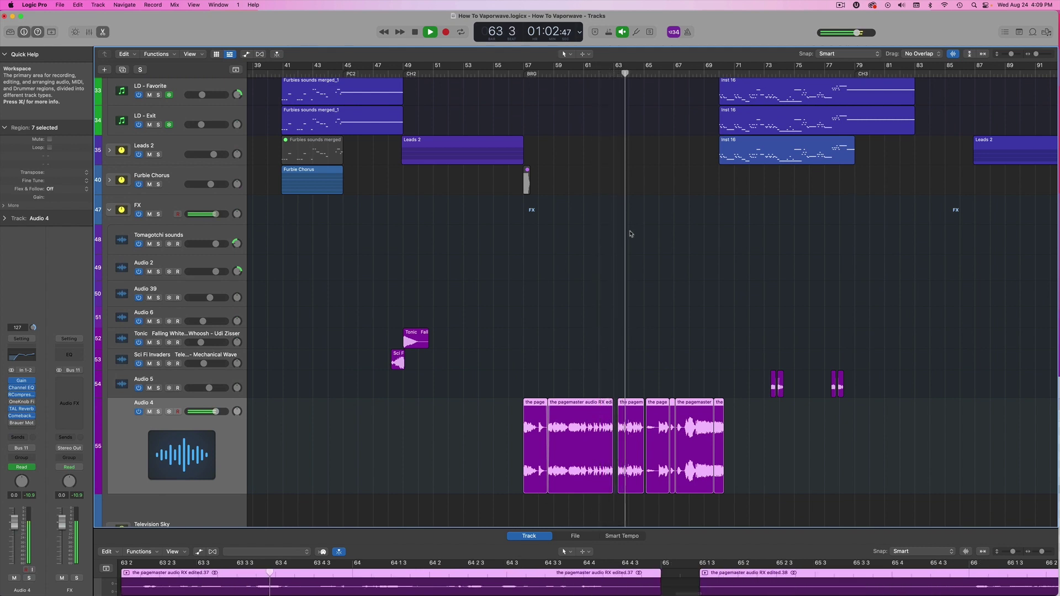
{"action": "scroll", "coordinate": [631, 233], "scroll_direction": "right", "scroll_amount": 3}
{"action": "scroll", "coordinate": [631, 233], "scroll_direction": "right", "scroll_amount": 3}
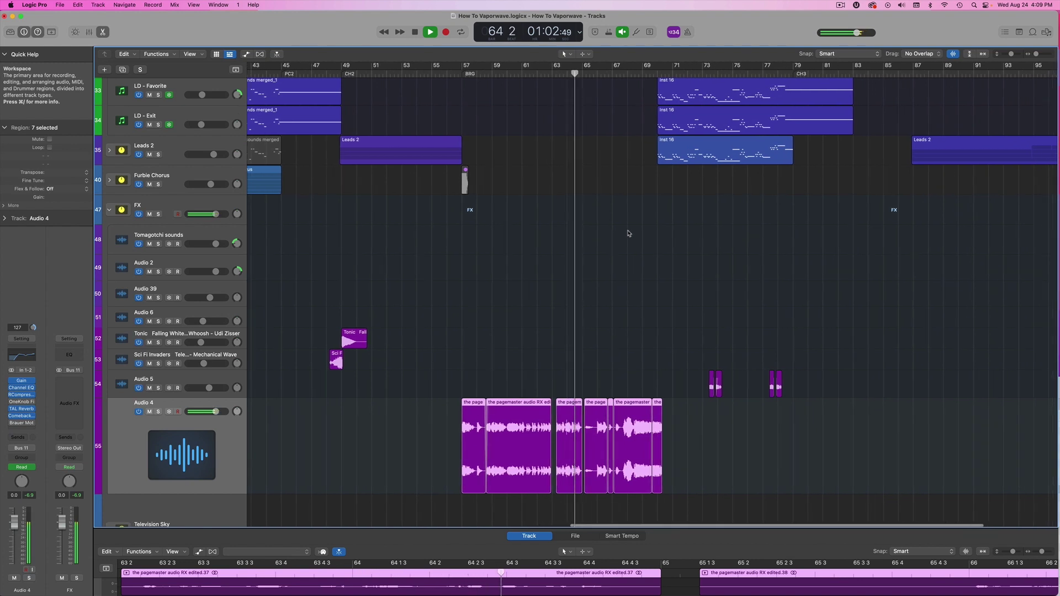
{"action": "scroll", "coordinate": [629, 234], "scroll_direction": "down", "scroll_amount": 2}
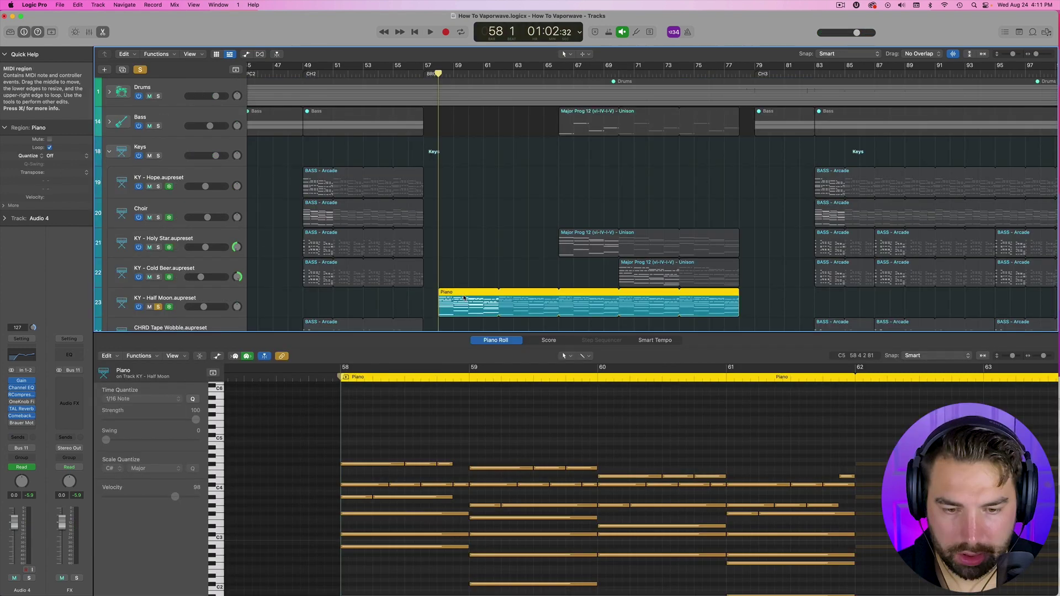
{"action": "scroll", "coordinate": [491, 425], "scroll_direction": "down", "scroll_amount": 2}
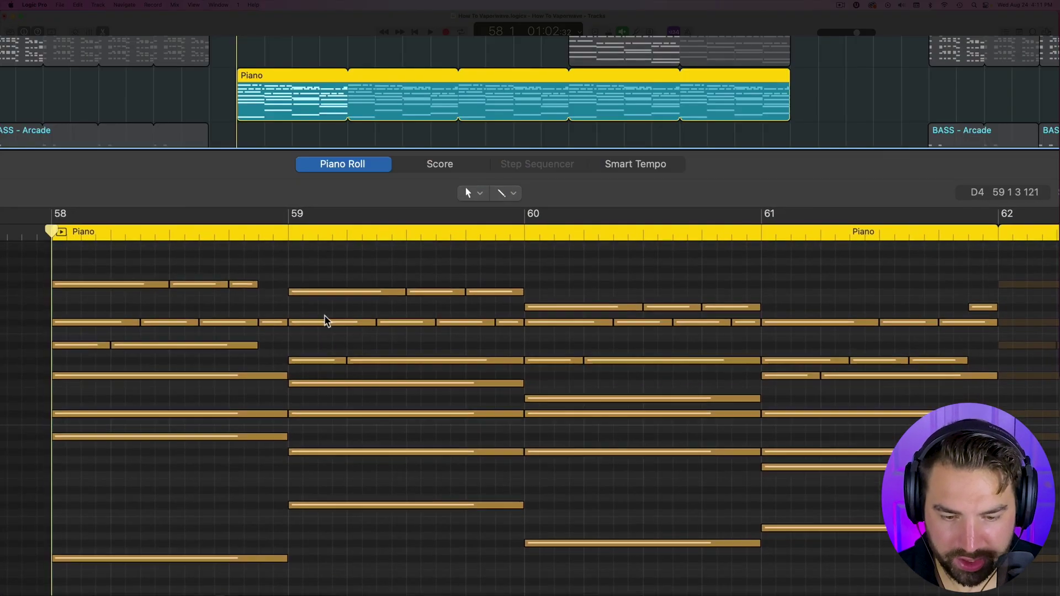
Examine the Piano region's chord notes on the Half Moon track from bar 58 to 62 and audition them
{"action": "scroll", "coordinate": [514, 422], "scroll_direction": "up", "scroll_amount": 1}
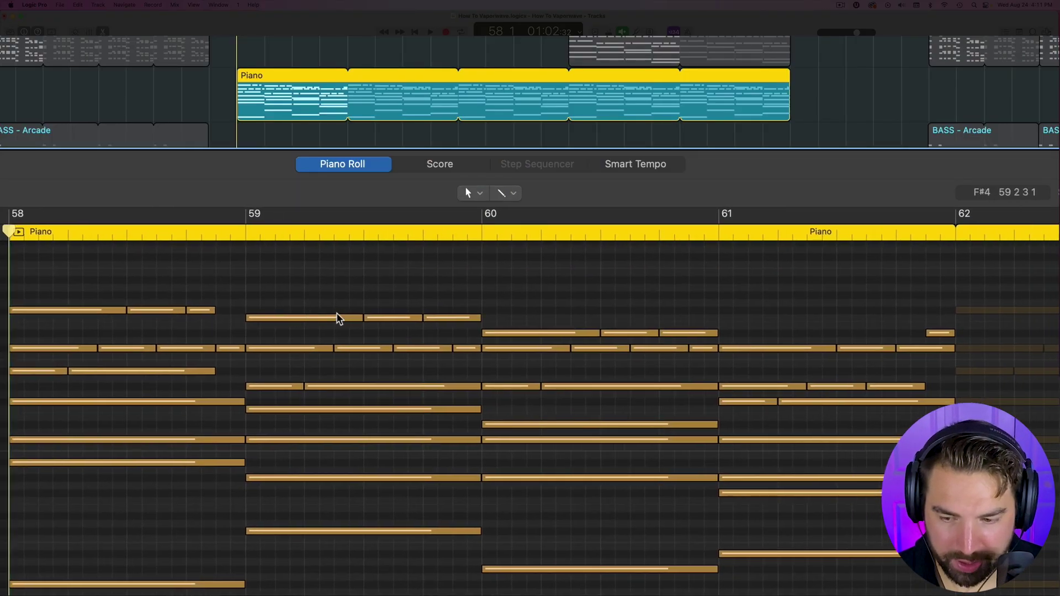
{"action": "mouse_move", "coordinate": [338, 320]}
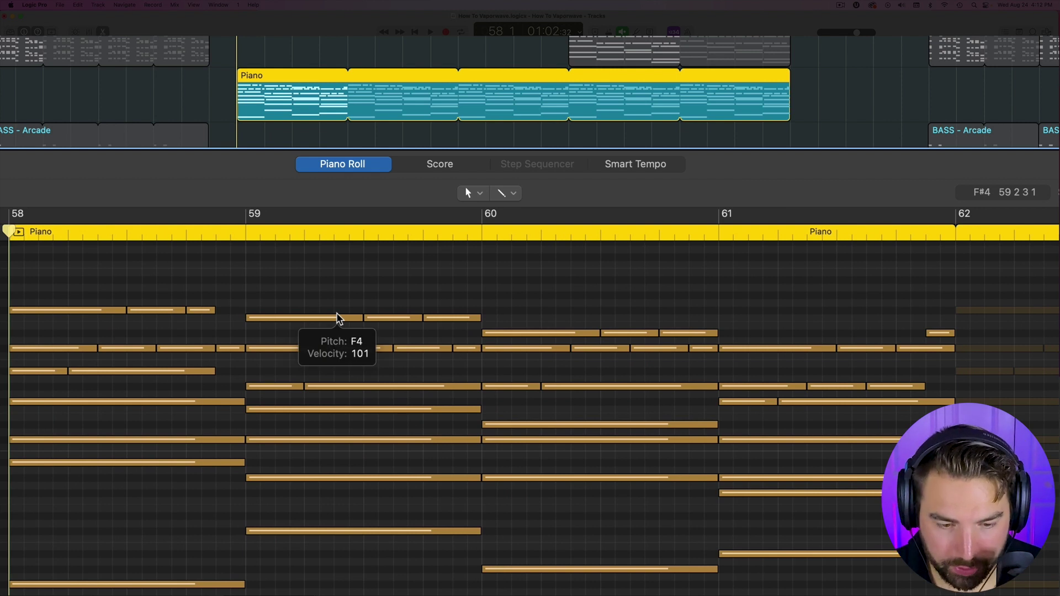
{"action": "scroll", "coordinate": [337, 313], "scroll_direction": "right", "scroll_amount": 1}
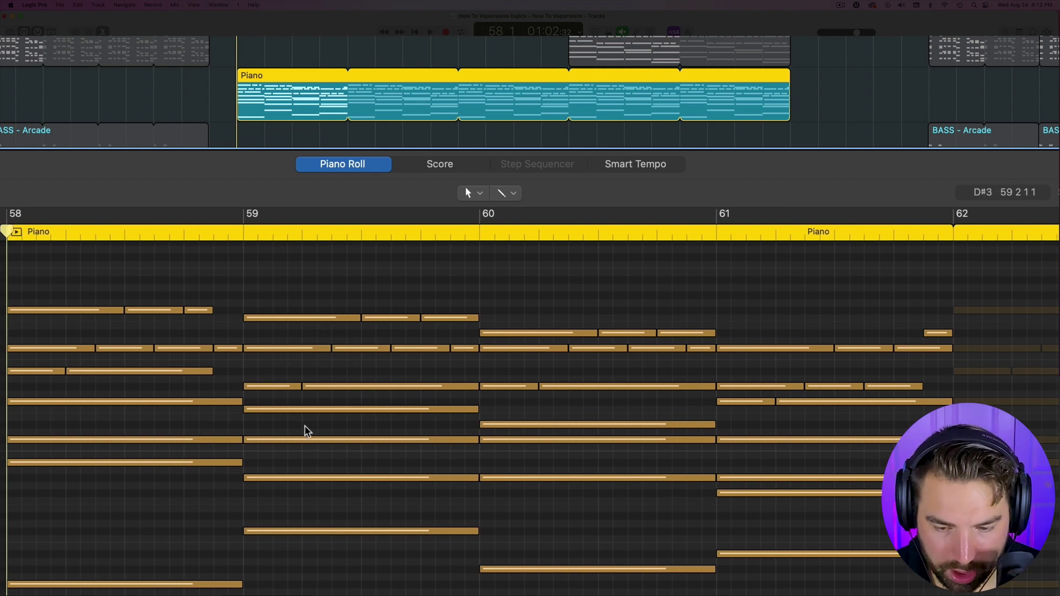
{"action": "scroll", "coordinate": [301, 433], "scroll_direction": "down", "scroll_amount": 2}
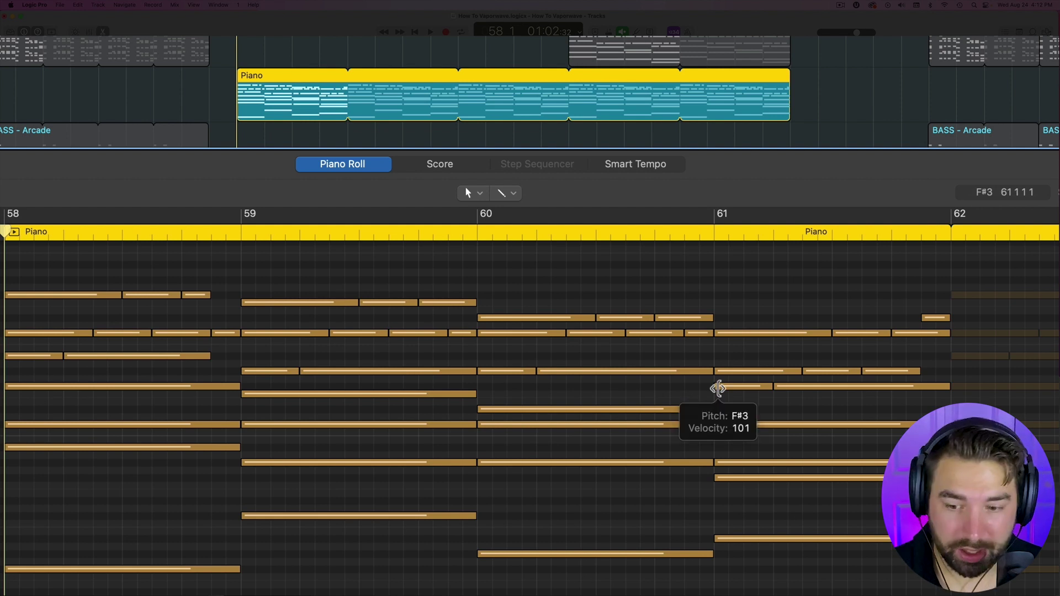
{"action": "key", "text": "space"}
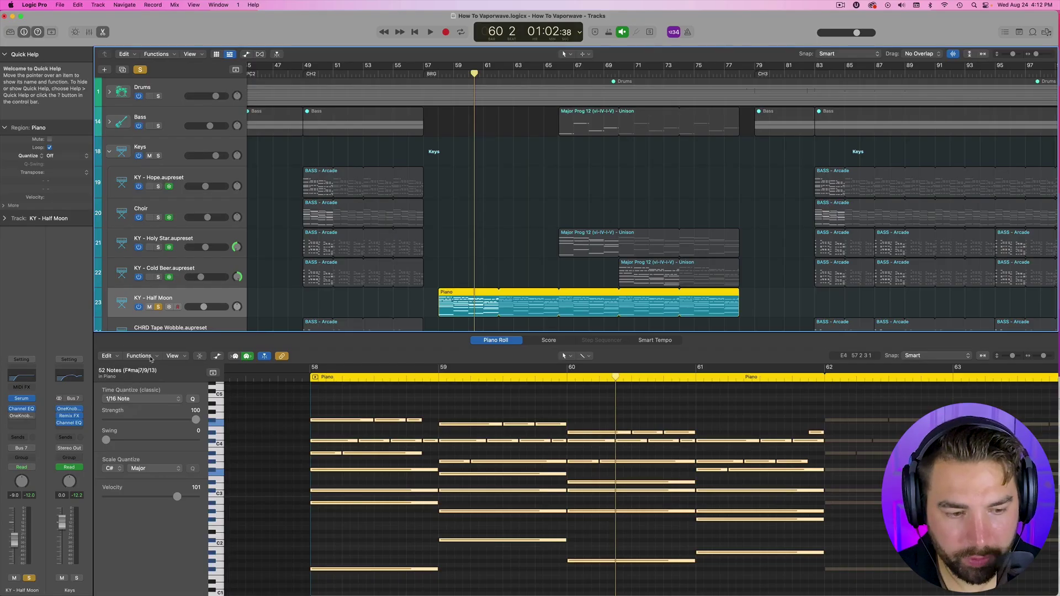
Apply the Humanize MIDI transform to all the Piano region's notes, randomising position, velocity and length by 10
{"action": "left_click", "coordinate": [140, 357]}
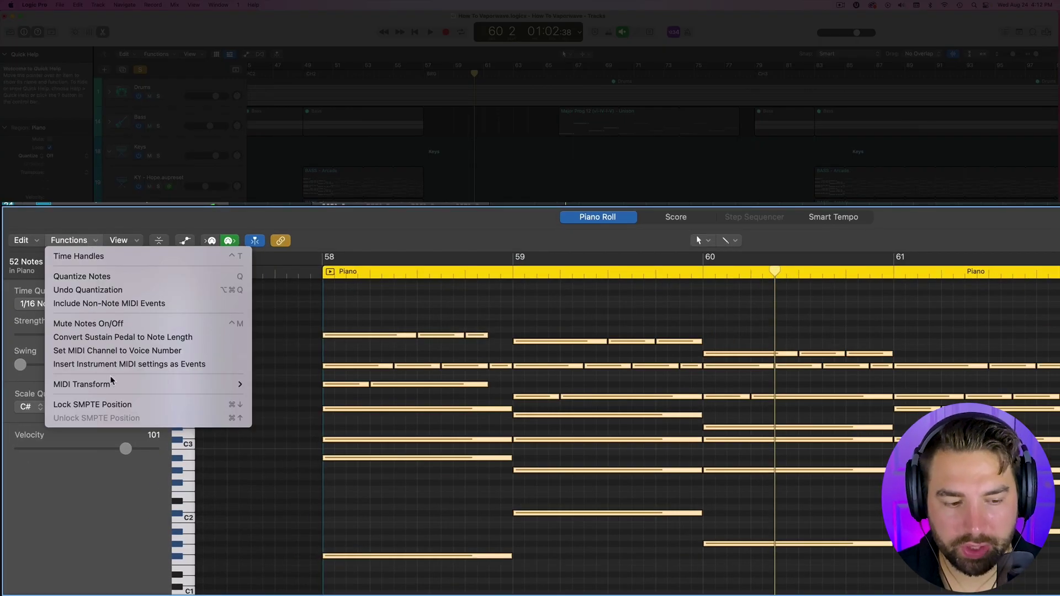
{"action": "mouse_move", "coordinate": [209, 384]}
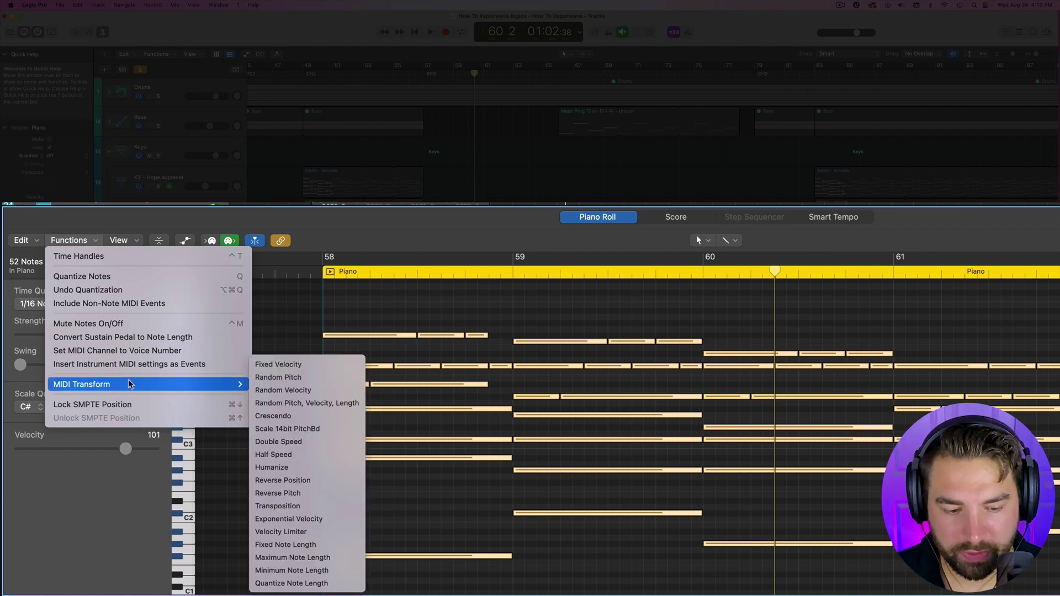
{"action": "left_click", "coordinate": [313, 467]}
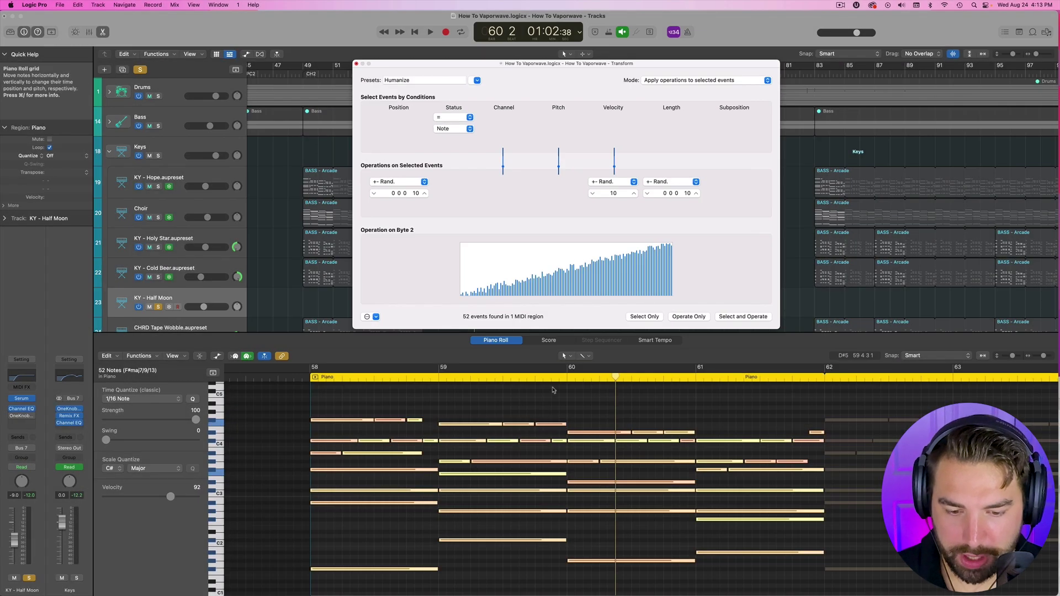
{"action": "left_click", "coordinate": [797, 484]}
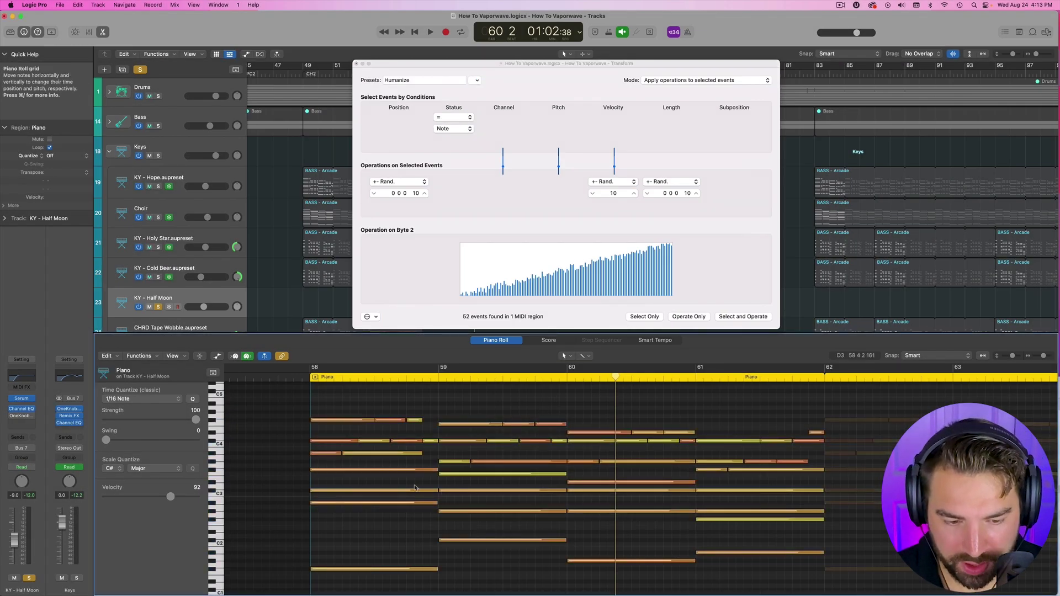
Move the Transform window clear of the Piano region and play the humanized notes in solo from bar 58
{"action": "left_click_drag", "start_coordinate": [817, 407], "coordinate": [309, 579]}
{"action": "left_click", "coordinate": [477, 527]}
{"action": "scroll", "coordinate": [478, 533], "scroll_direction": "up", "scroll_amount": 2}
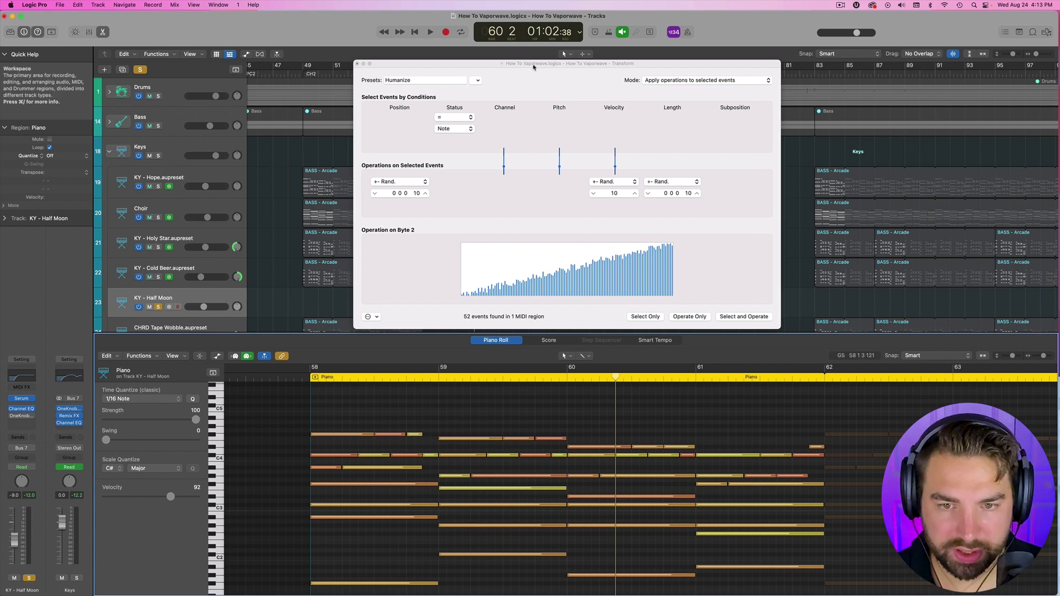
{"action": "left_click_drag", "start_coordinate": [525, 66], "coordinate": [866, 72]}
{"action": "key", "text": "space"}
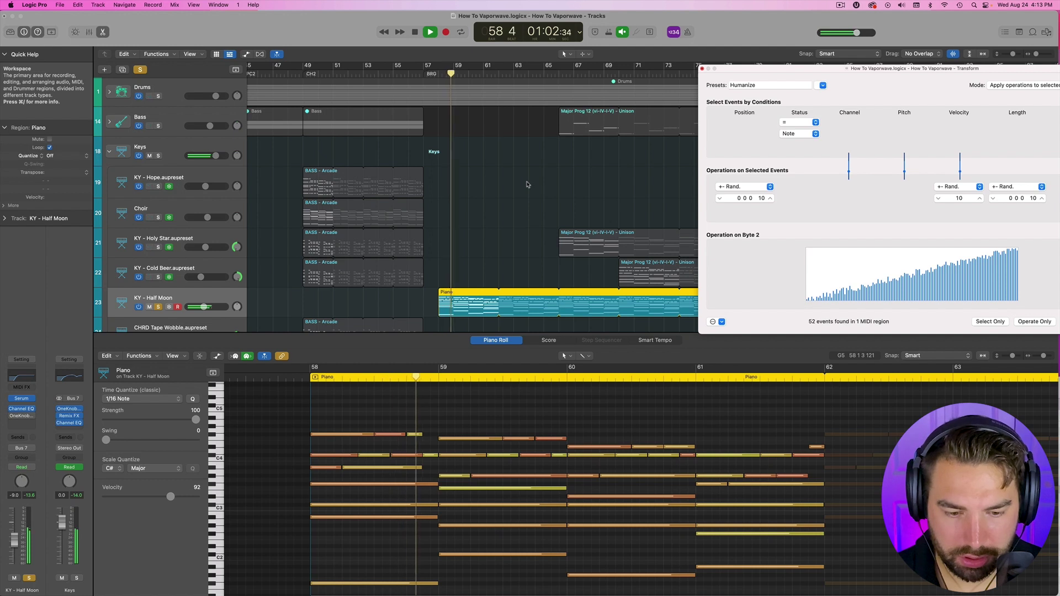
{"action": "left_click", "coordinate": [396, 426]}
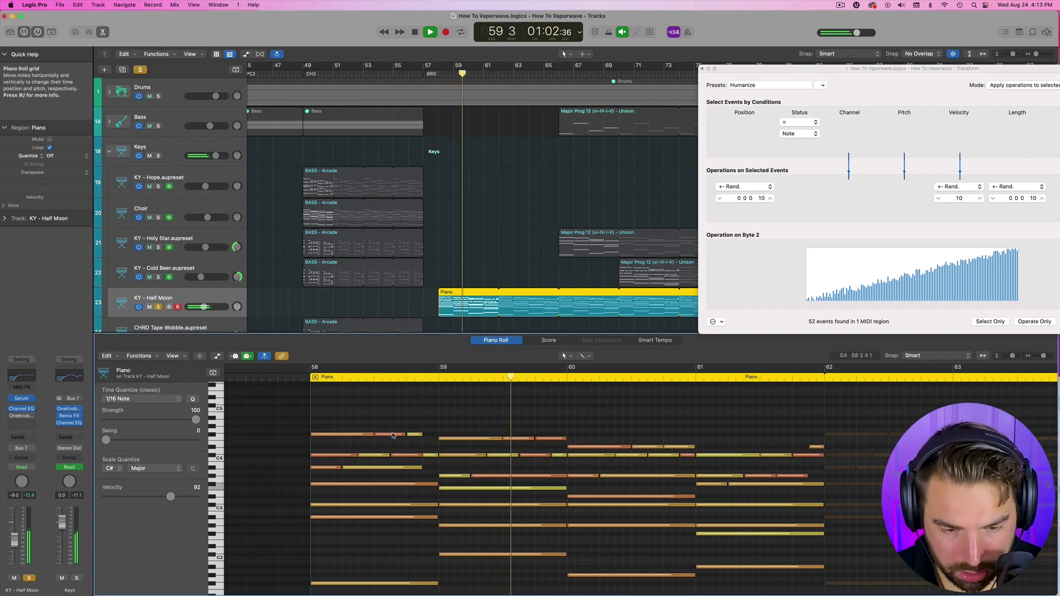
{"action": "key", "text": "space"}
Examine the humanized starts and lengths of the Piano region's notes between bars 58 and 62, and audition individual notes
{"action": "left_click_drag", "start_coordinate": [1043, 355], "coordinate": [1045, 356]}
{"action": "scroll", "coordinate": [335, 437], "scroll_direction": "left", "scroll_amount": 2}
{"action": "scroll", "coordinate": [335, 437], "scroll_direction": "left", "scroll_amount": 1}
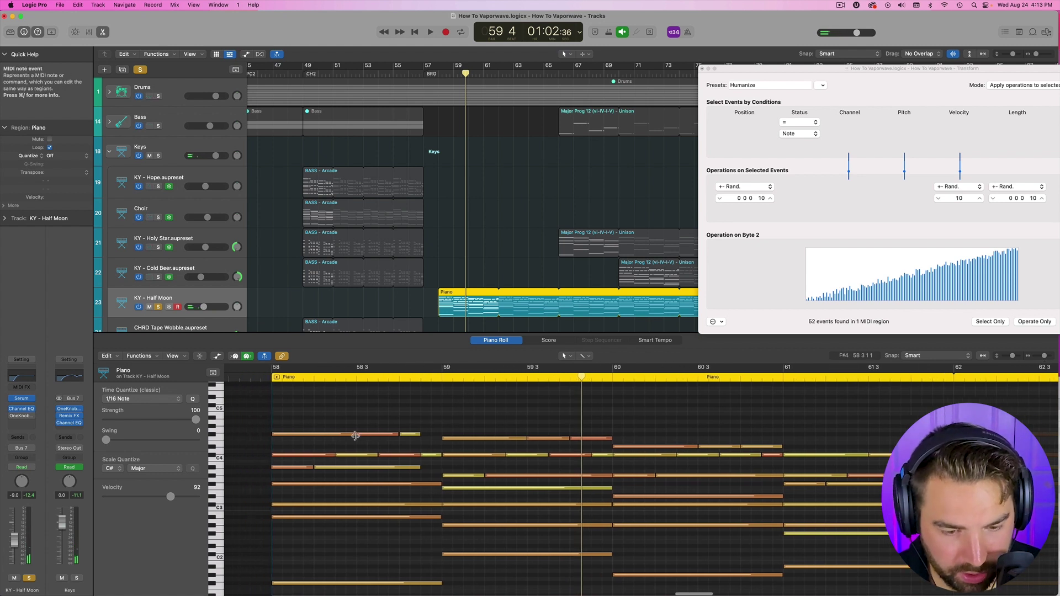
{"action": "left_click_drag", "start_coordinate": [358, 437], "coordinate": [330, 458]}
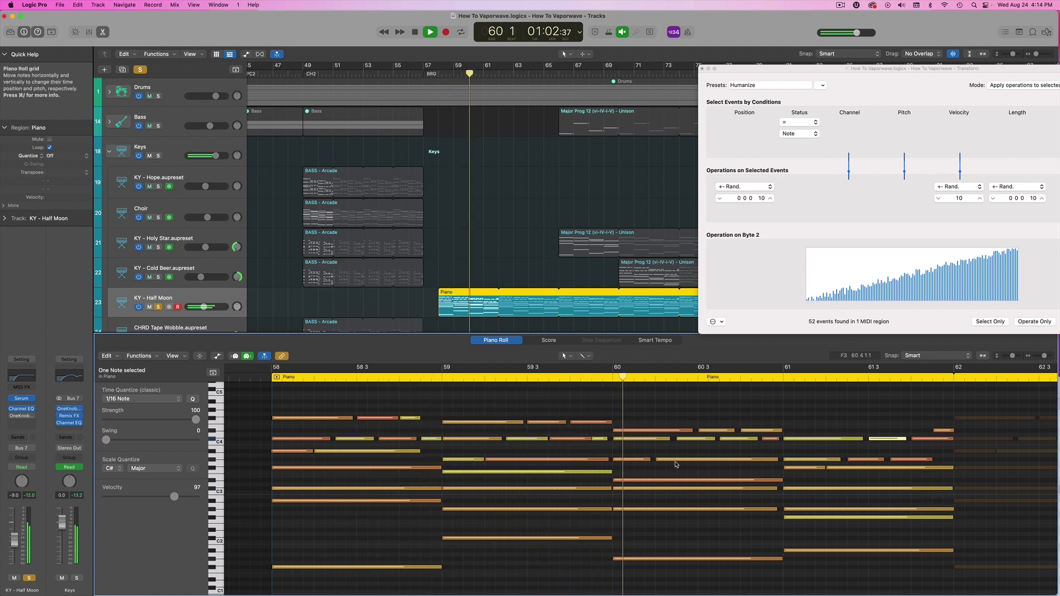
{"action": "left_click", "coordinate": [586, 441]}
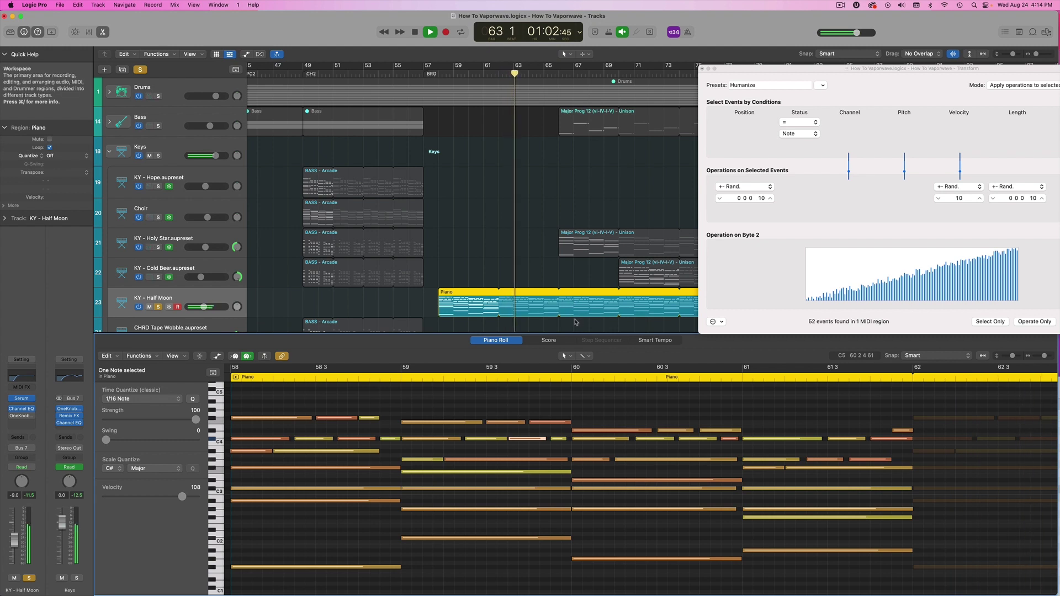
Close the Transform window and place the playhead at bar 66, where the second bridge chord region starts
{"action": "left_click", "coordinate": [703, 70]}
{"action": "scroll", "coordinate": [573, 183], "scroll_direction": "right", "scroll_amount": 5}
{"action": "scroll", "coordinate": [471, 140], "scroll_direction": "down", "scroll_amount": 2}
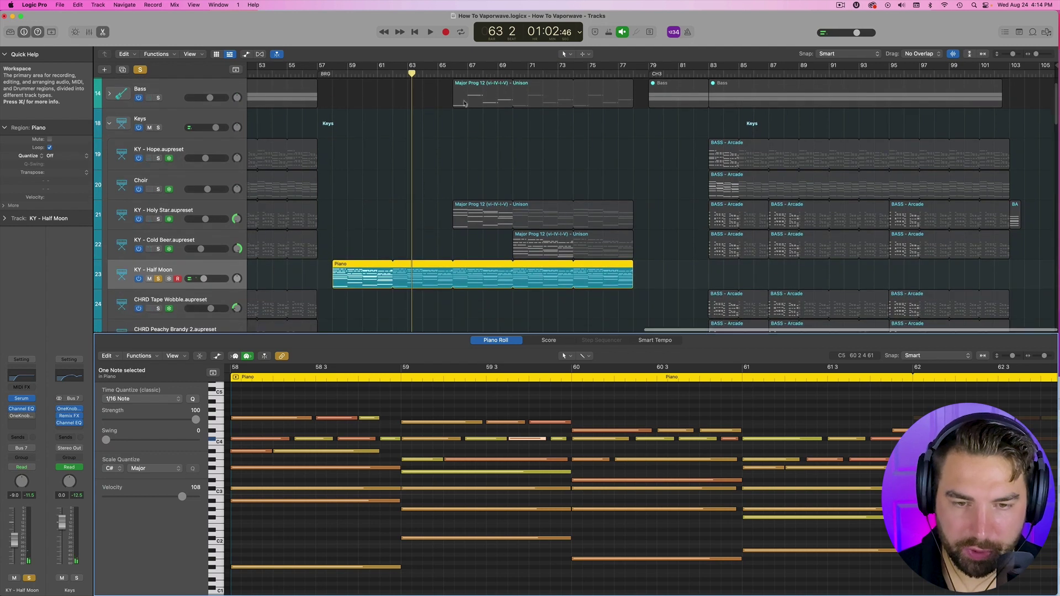
{"action": "left_click", "coordinate": [453, 73]}
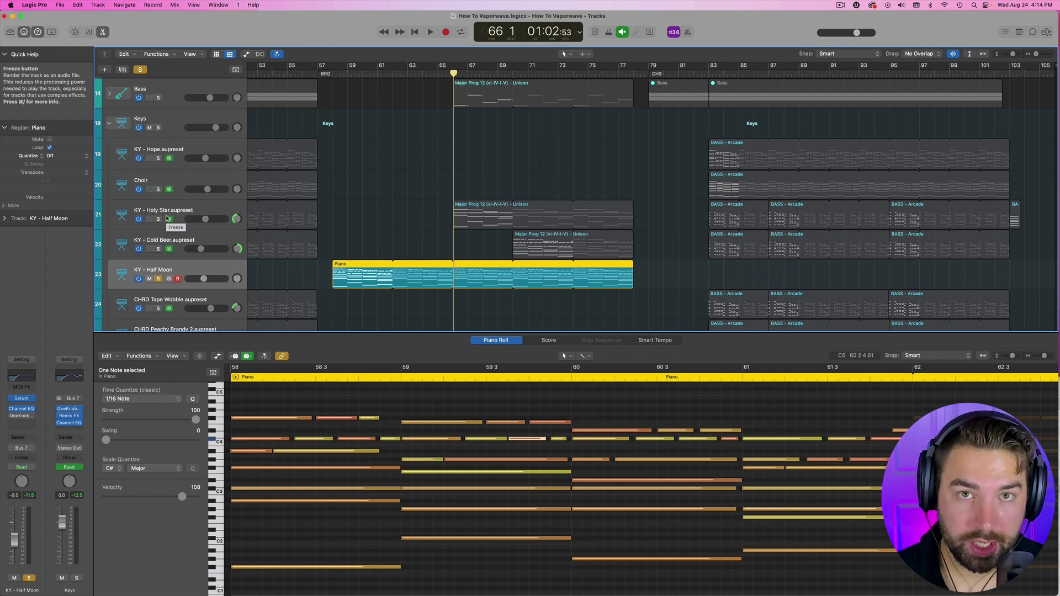
Add KY - Holy Star to the solo, rename its bridge region pad and the KY - Cold Beer one cold beer, and play them
{"action": "scroll", "coordinate": [166, 218], "scroll_direction": "up", "scroll_amount": 1}
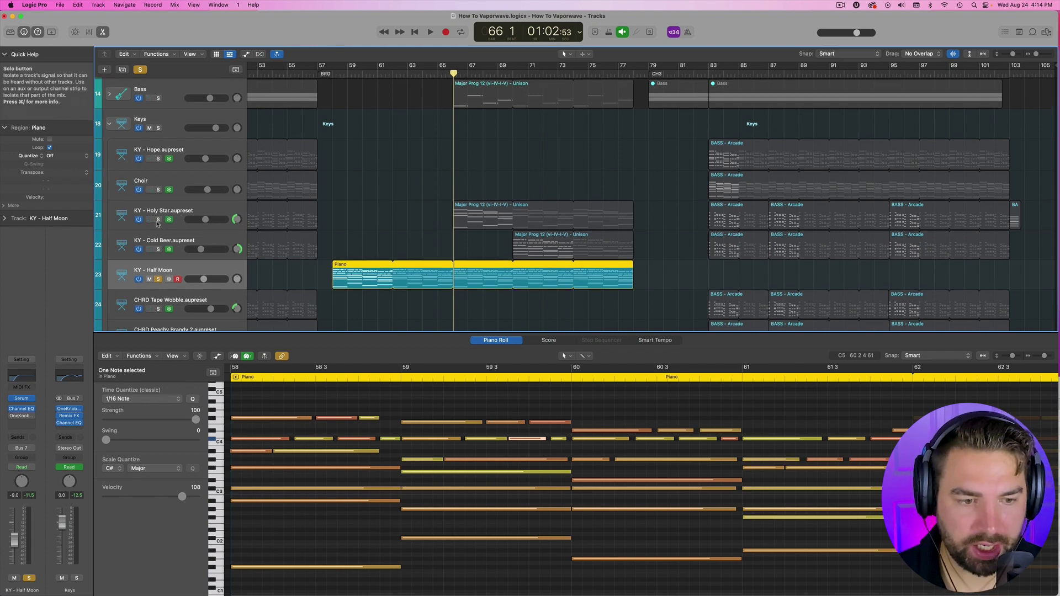
{"action": "left_click", "coordinate": [158, 221]}
{"action": "left_click", "coordinate": [192, 215]}
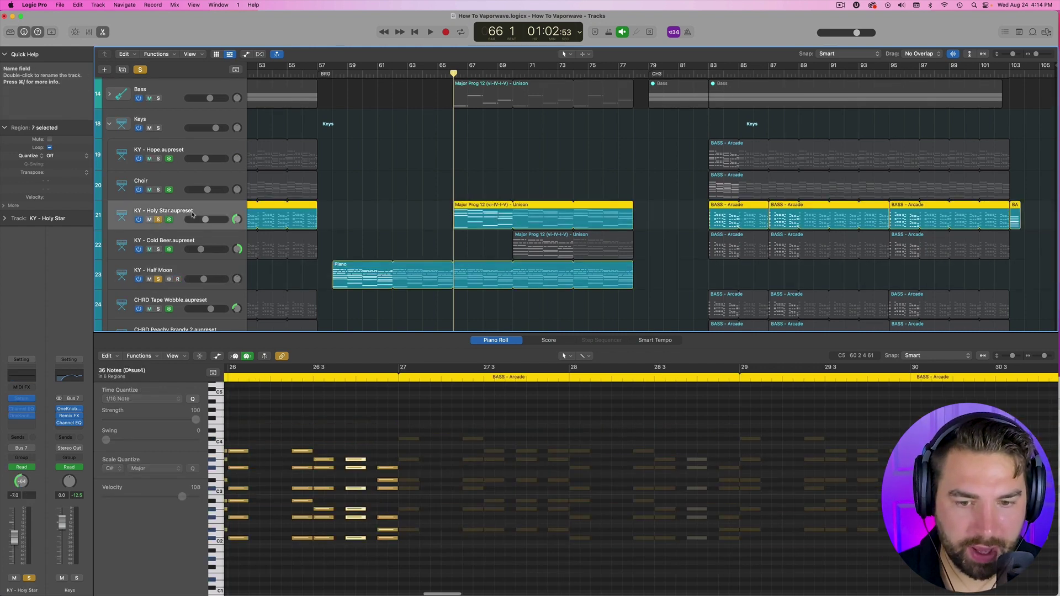
{"action": "left_click", "coordinate": [553, 244]}
{"action": "key", "text": "space"}
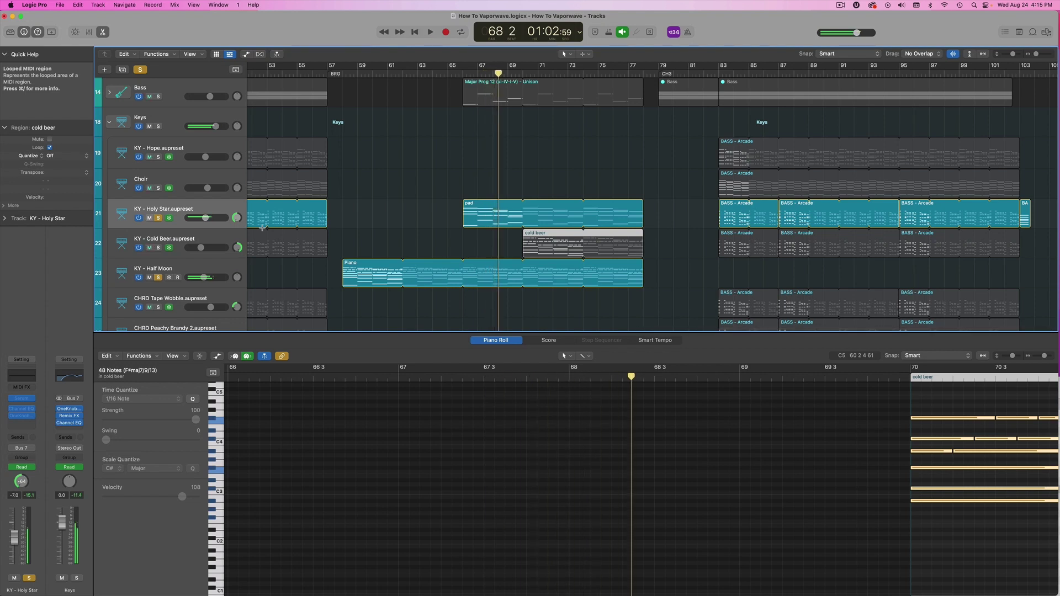
Add KY - Cold Beer to the solo and audition the cold beer region with the pad and piano
{"action": "left_click", "coordinate": [158, 248]}
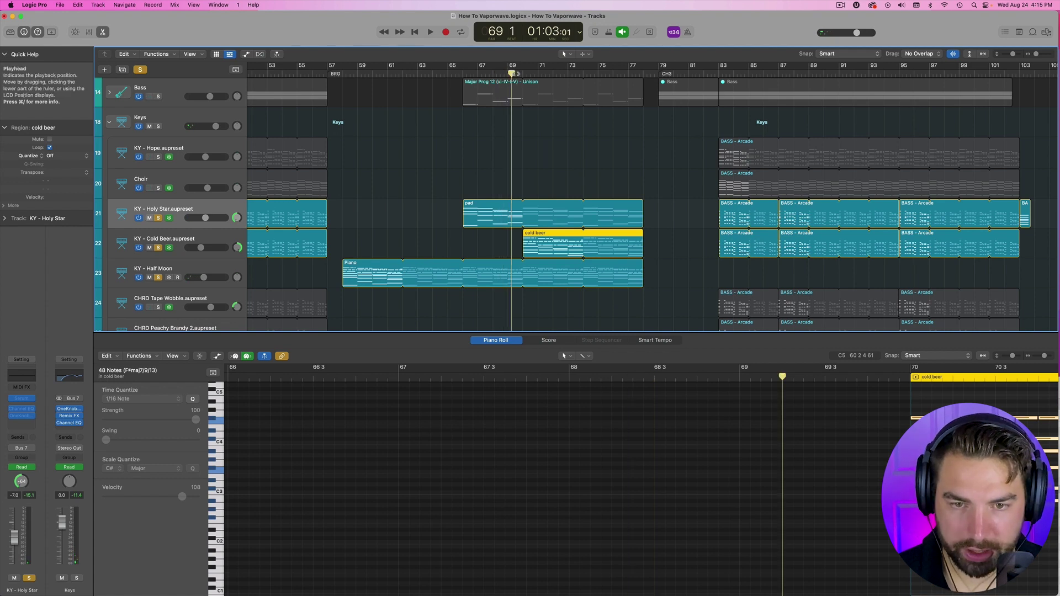
{"action": "scroll", "coordinate": [512, 168], "scroll_direction": "right", "scroll_amount": 2}
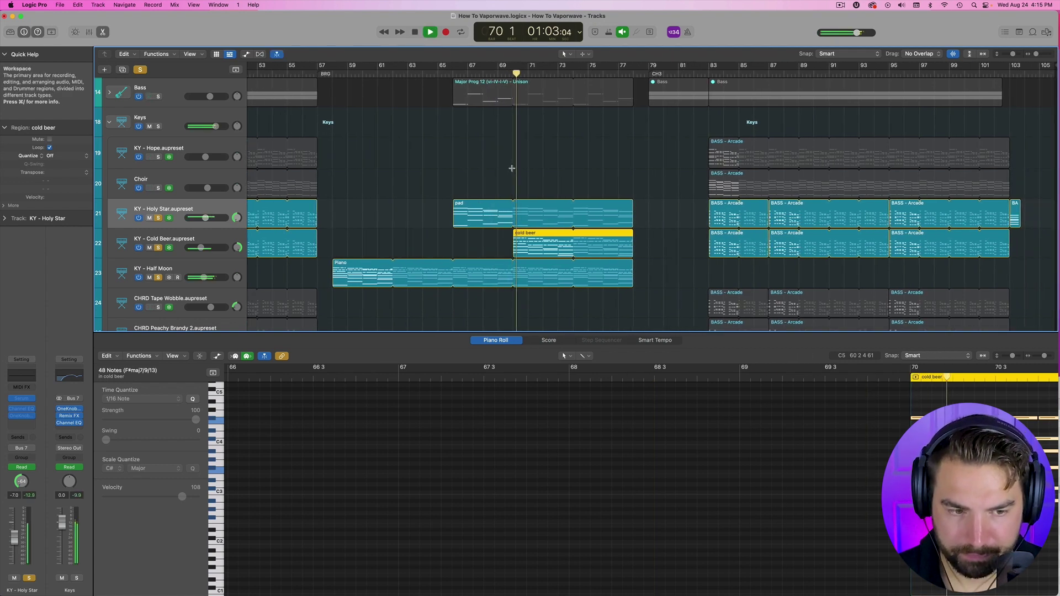
{"action": "scroll", "coordinate": [512, 169], "scroll_direction": "up", "scroll_amount": 1}
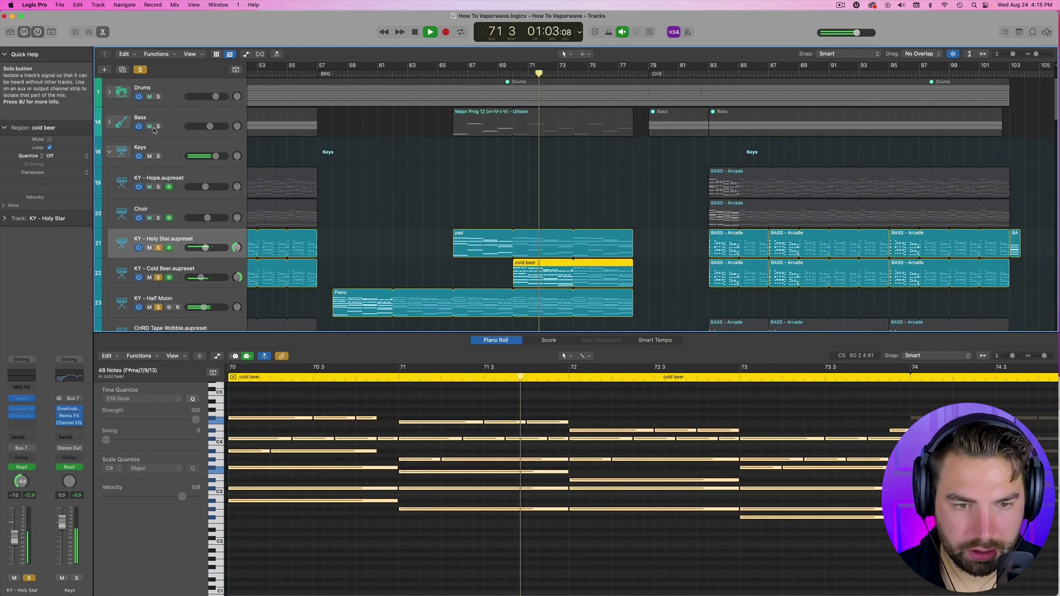
Add the Bass track to the solo and examine its bridge notes around bars 68 to 72 during playback
{"action": "left_click", "coordinate": [176, 121]}
{"action": "left_click", "coordinate": [158, 127]}
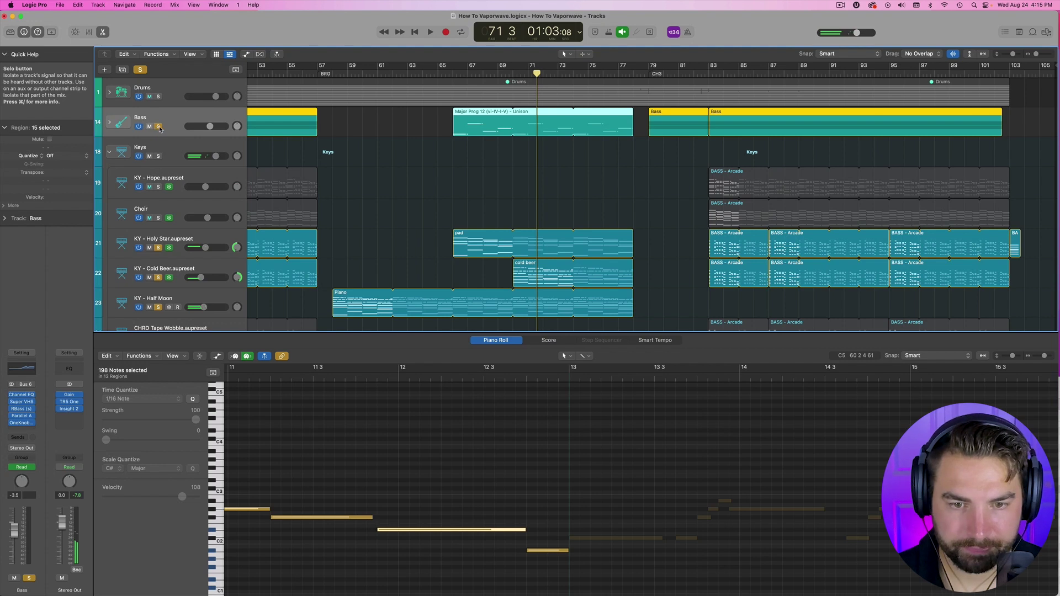
{"action": "key", "text": "space"}
{"action": "scroll", "coordinate": [496, 496], "scroll_direction": "down", "scroll_amount": 5}
{"action": "scroll", "coordinate": [495, 489], "scroll_direction": "left", "scroll_amount": 5}
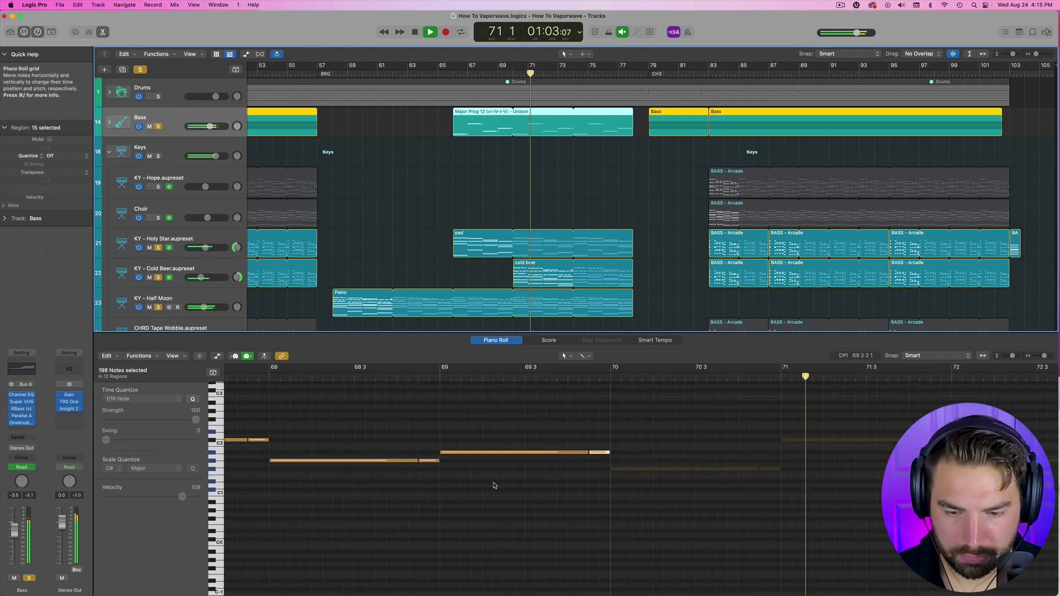
{"action": "scroll", "coordinate": [494, 485], "scroll_direction": "right", "scroll_amount": 4}
{"action": "scroll", "coordinate": [557, 272], "scroll_direction": "down", "scroll_amount": 1}
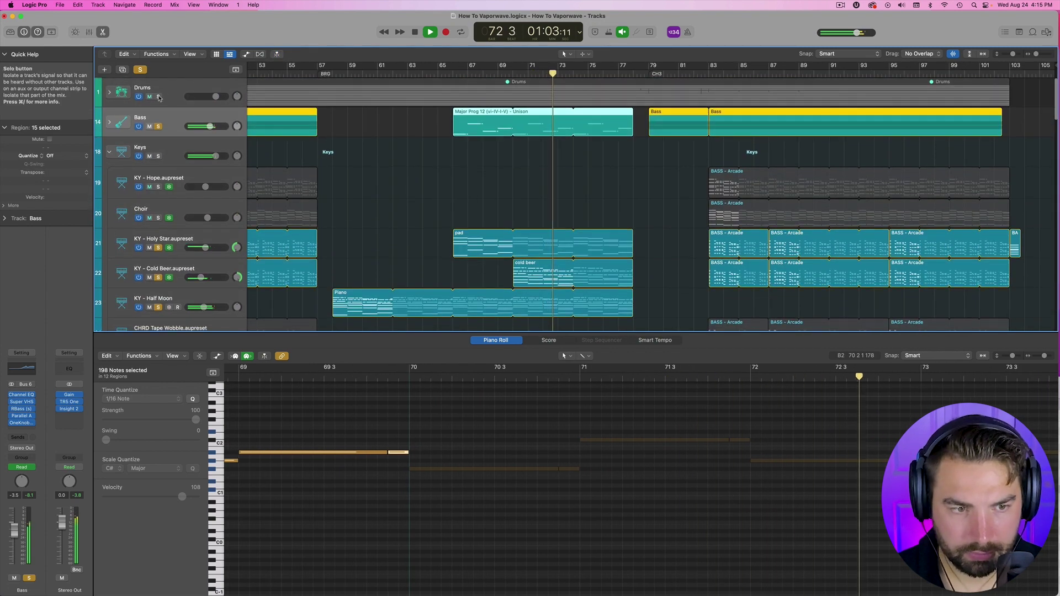
Add the Drums, Leads and Leads 2 tracks to the solo while the bridge plays
{"action": "left_click", "coordinate": [158, 96]}
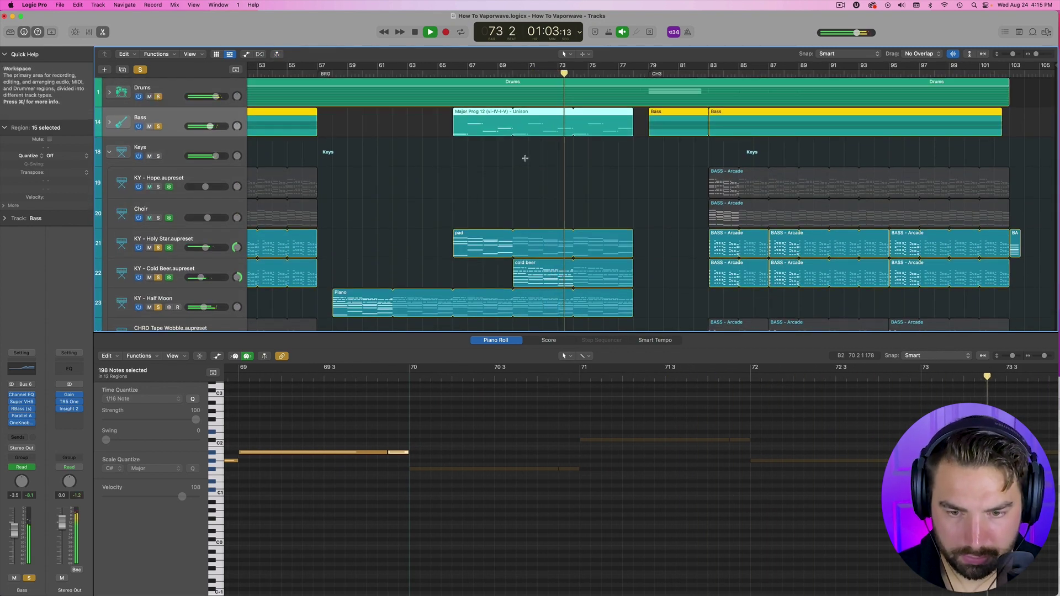
{"action": "scroll", "coordinate": [525, 159], "scroll_direction": "down", "scroll_amount": 10}
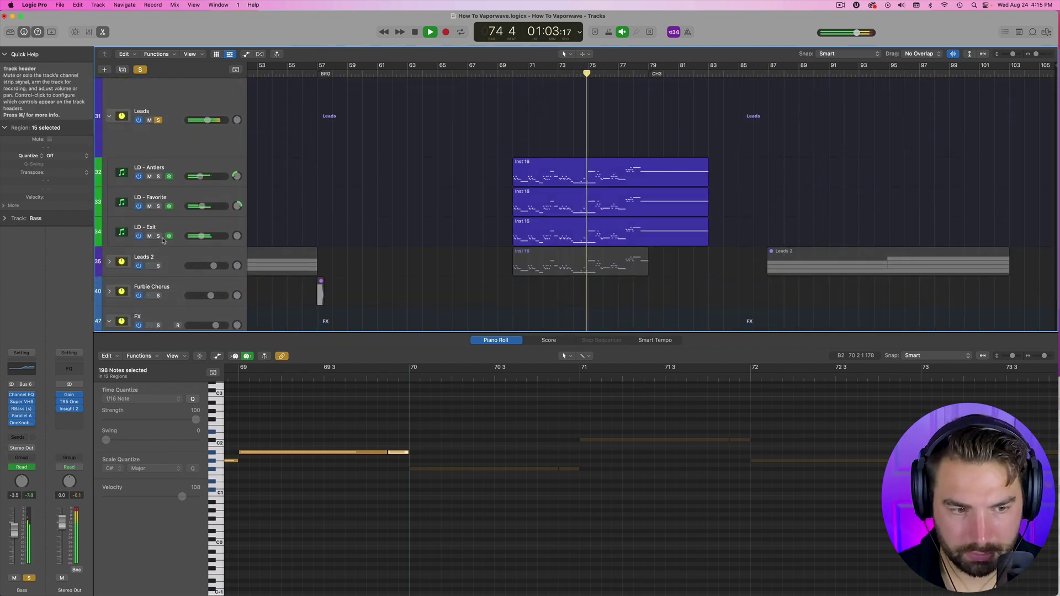
{"action": "left_click", "coordinate": [159, 266]}
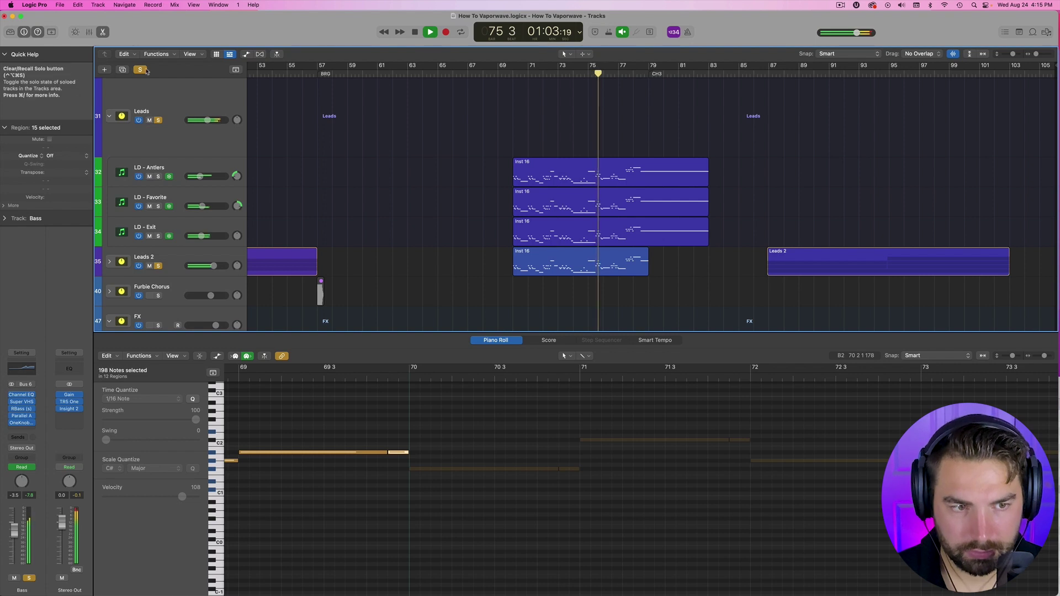
Clear all track solos and play the full mix from the bridge into the third chorus, stopping at bar 83
{"action": "left_click_drag", "start_coordinate": [1037, 57], "coordinate": [1035, 57]}
{"action": "scroll", "coordinate": [816, 127], "scroll_direction": "up", "scroll_amount": 7}
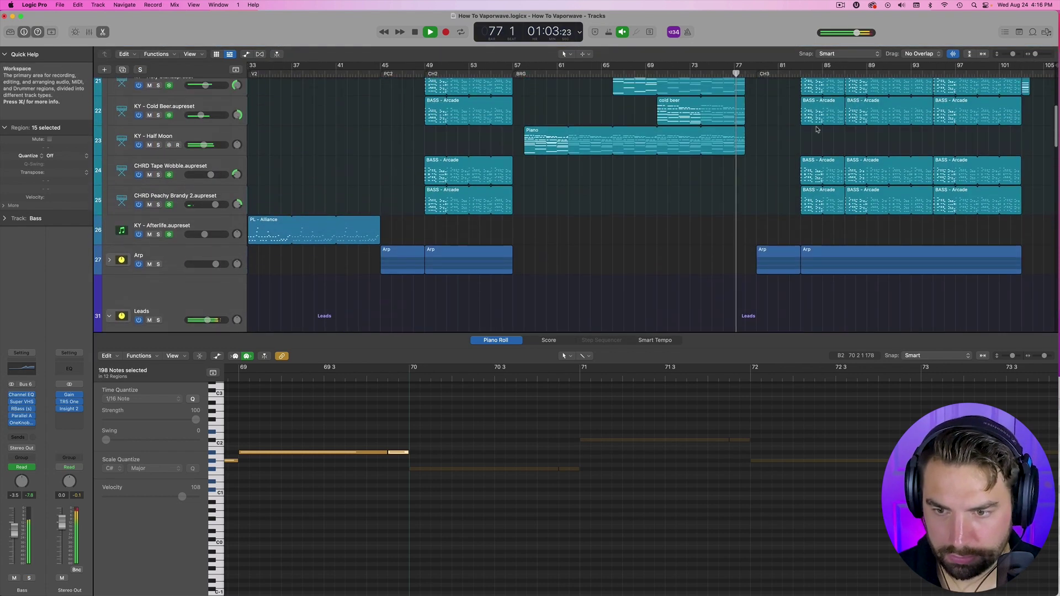
{"action": "scroll", "coordinate": [817, 130], "scroll_direction": "up", "scroll_amount": 3}
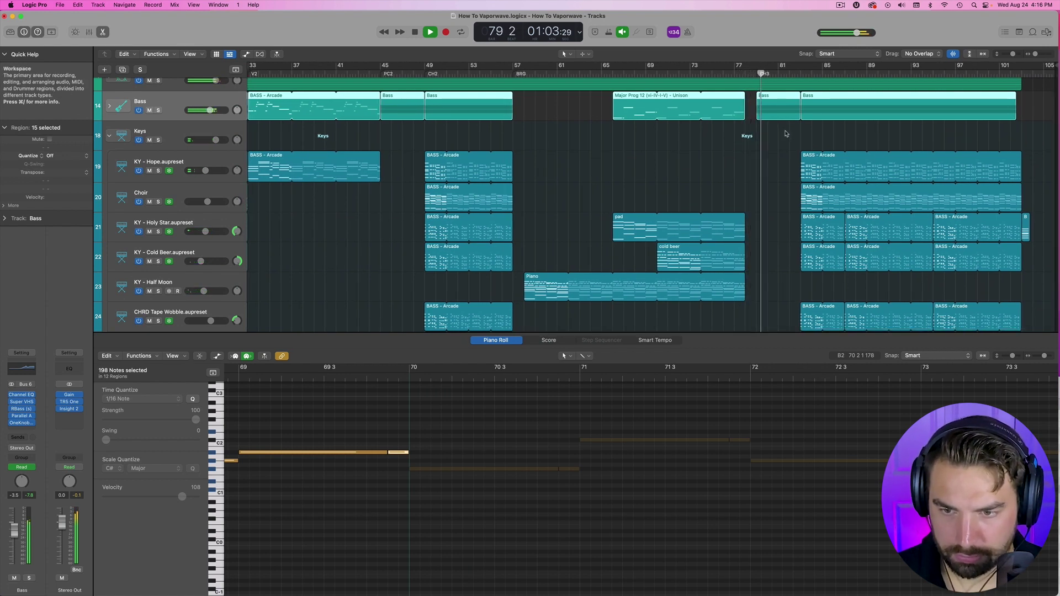
{"action": "key", "text": "space"}
Examine the third chorus arrangement across the bass, keys, arp and leads tracks and compare it with the earlier sections
{"action": "scroll", "coordinate": [786, 134], "scroll_direction": "down", "scroll_amount": 3}
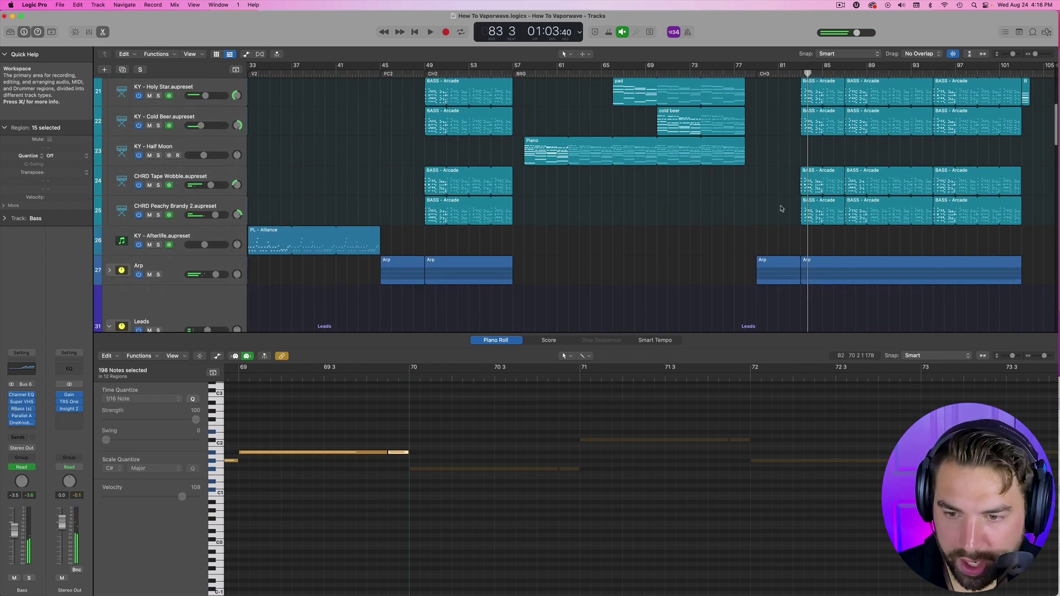
{"action": "scroll", "coordinate": [784, 210], "scroll_direction": "up", "scroll_amount": 5}
{"action": "scroll", "coordinate": [778, 232], "scroll_direction": "down", "scroll_amount": 5}
{"action": "scroll", "coordinate": [772, 240], "scroll_direction": "up", "scroll_amount": 5}
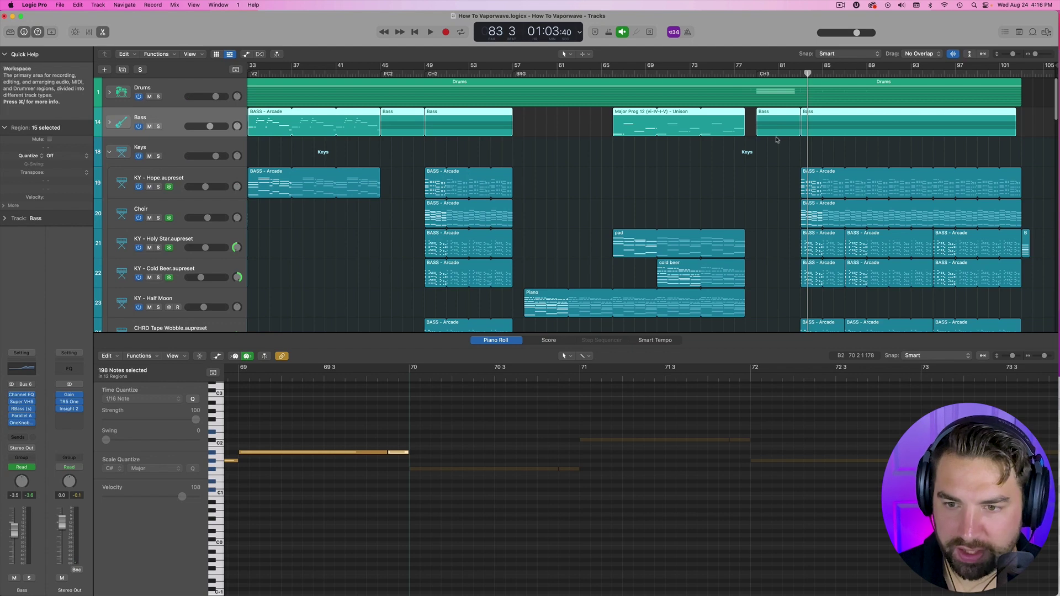
{"action": "scroll", "coordinate": [776, 139], "scroll_direction": "down", "scroll_amount": 10}
{"action": "scroll", "coordinate": [770, 194], "scroll_direction": "down", "scroll_amount": 2}
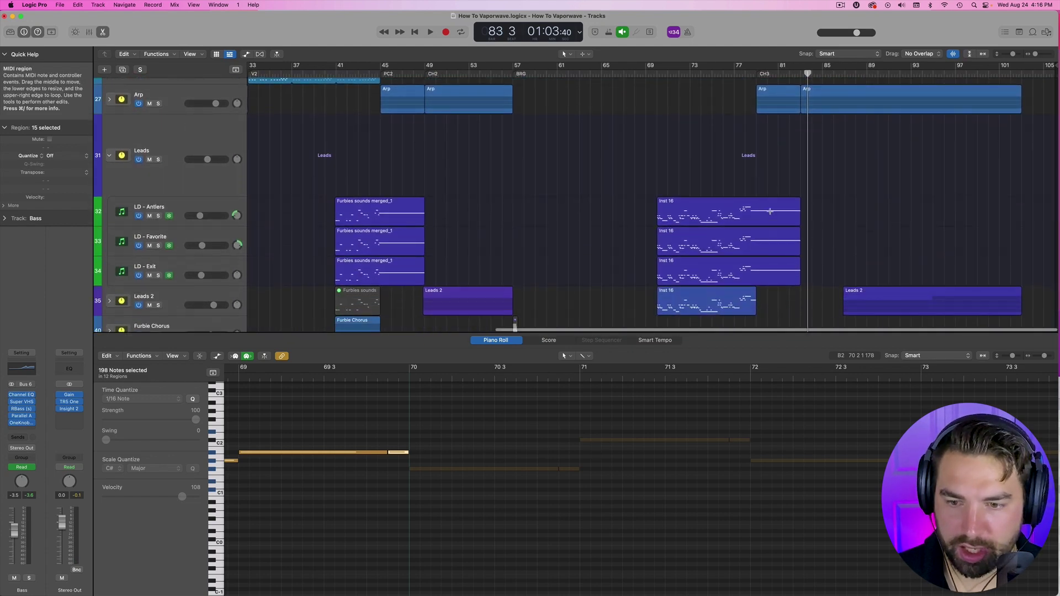
{"action": "scroll", "coordinate": [787, 231], "scroll_direction": "left", "scroll_amount": 10}
{"action": "left_click_drag", "start_coordinate": [1035, 54], "coordinate": [1031, 55]}
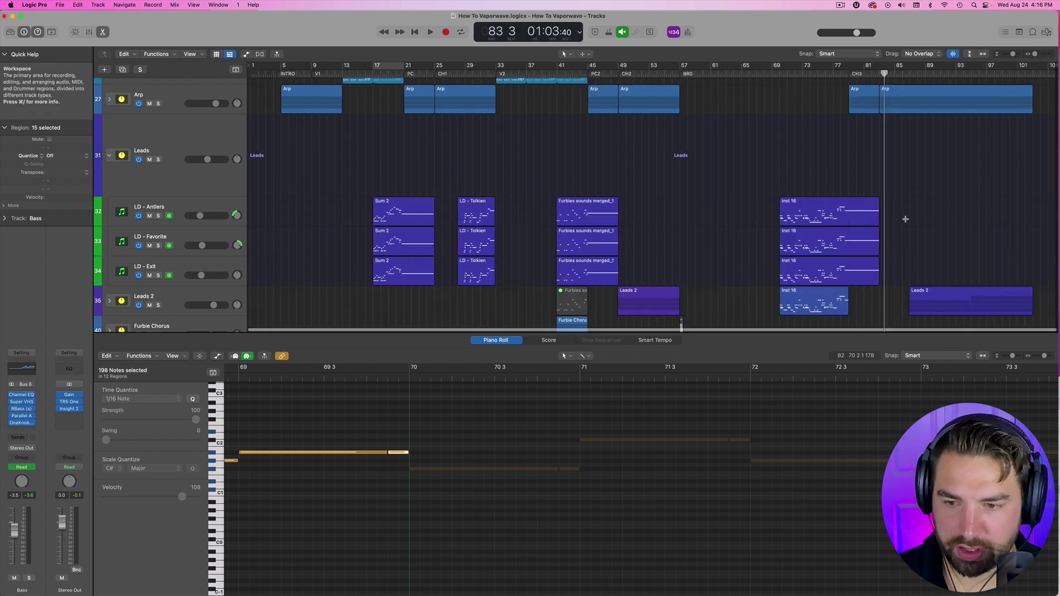
{"action": "scroll", "coordinate": [896, 235], "scroll_direction": "down", "scroll_amount": 4}
{"action": "scroll", "coordinate": [895, 235], "scroll_direction": "up", "scroll_amount": 7}
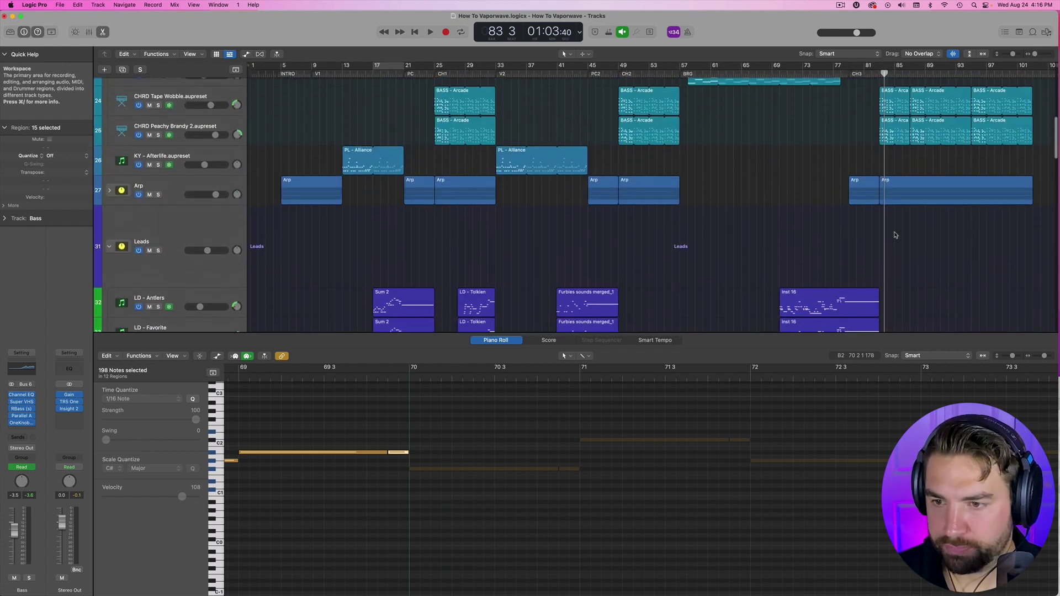
{"action": "scroll", "coordinate": [895, 235], "scroll_direction": "down", "scroll_amount": 5}
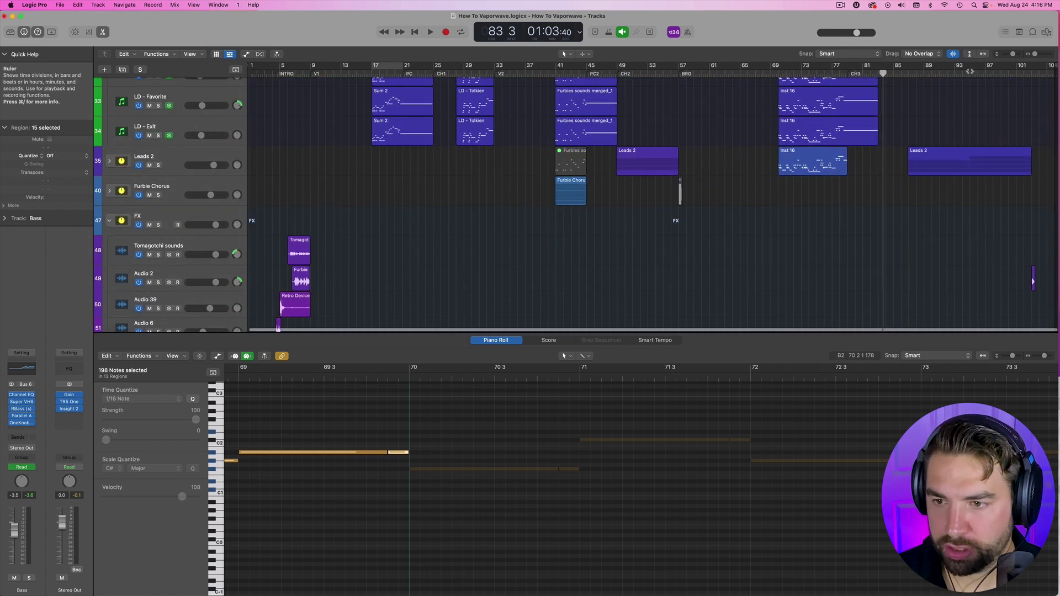
Expand the Leads 2 stack and play its LD - Tolkien lead layers from bar 95
{"action": "left_click", "coordinate": [110, 162]}
{"action": "scroll", "coordinate": [1004, 190], "scroll_direction": "down", "scroll_amount": 1}
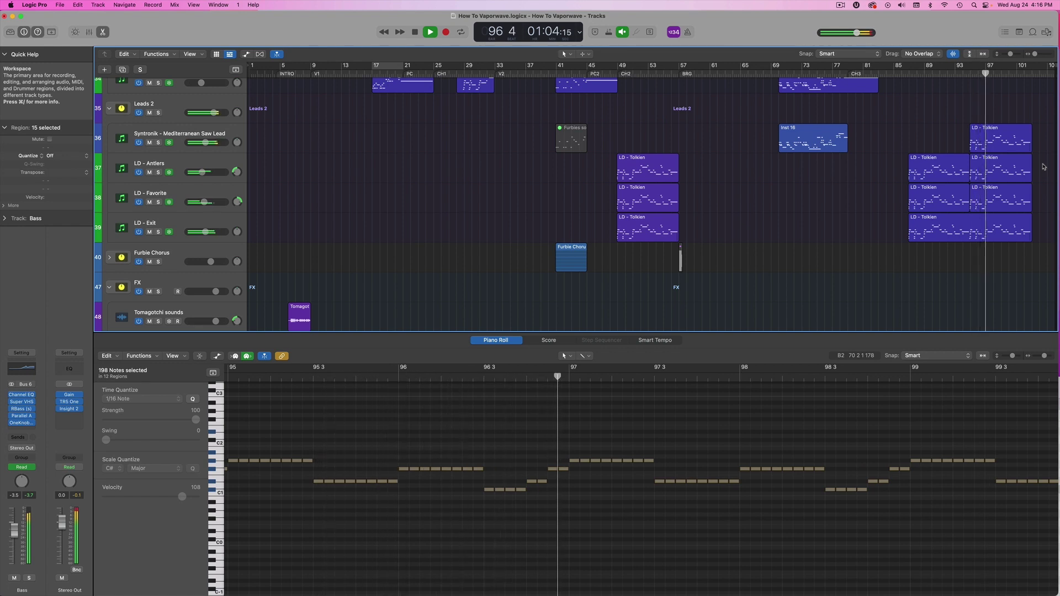
{"action": "scroll", "coordinate": [1040, 167], "scroll_direction": "down", "scroll_amount": 5}
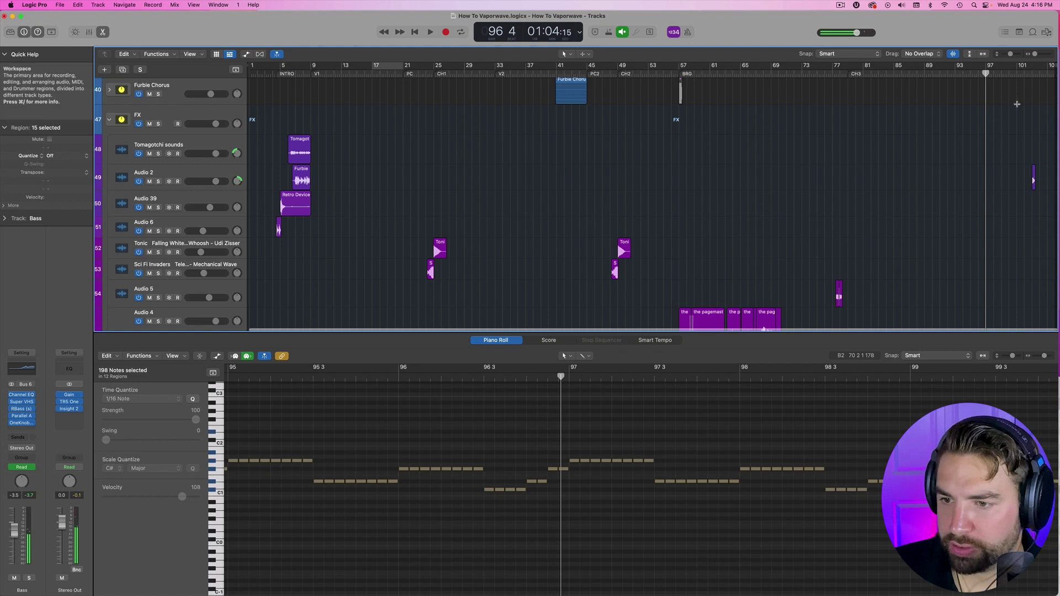
Place the playhead near bar 100 and play the end of the final chorus
{"action": "scroll", "coordinate": [1017, 104], "scroll_direction": "up", "scroll_amount": 4}
{"action": "left_click", "coordinate": [1012, 73]}
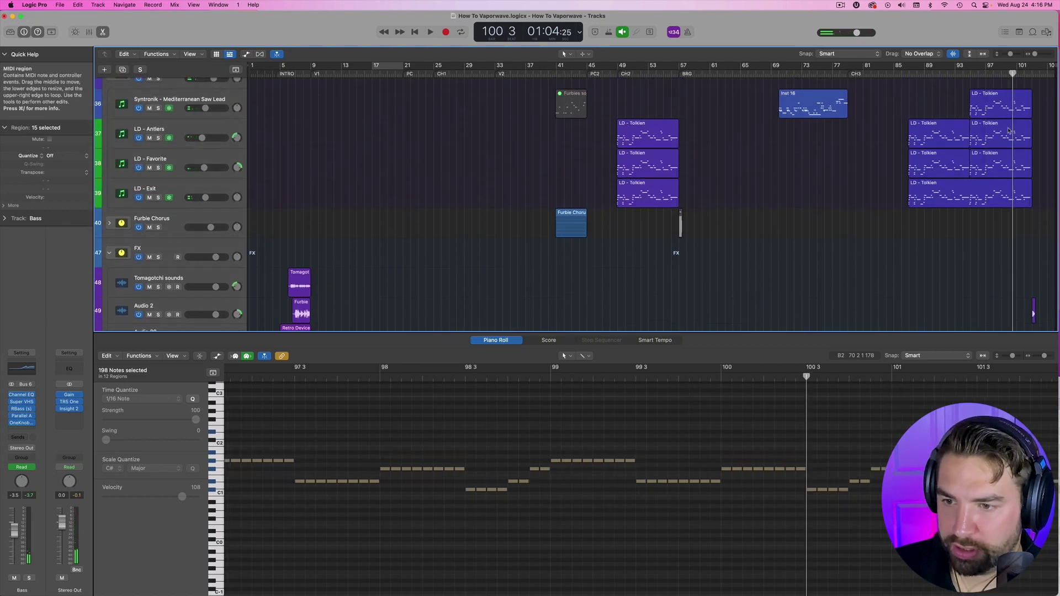
{"action": "scroll", "coordinate": [1008, 131], "scroll_direction": "up", "scroll_amount": 20}
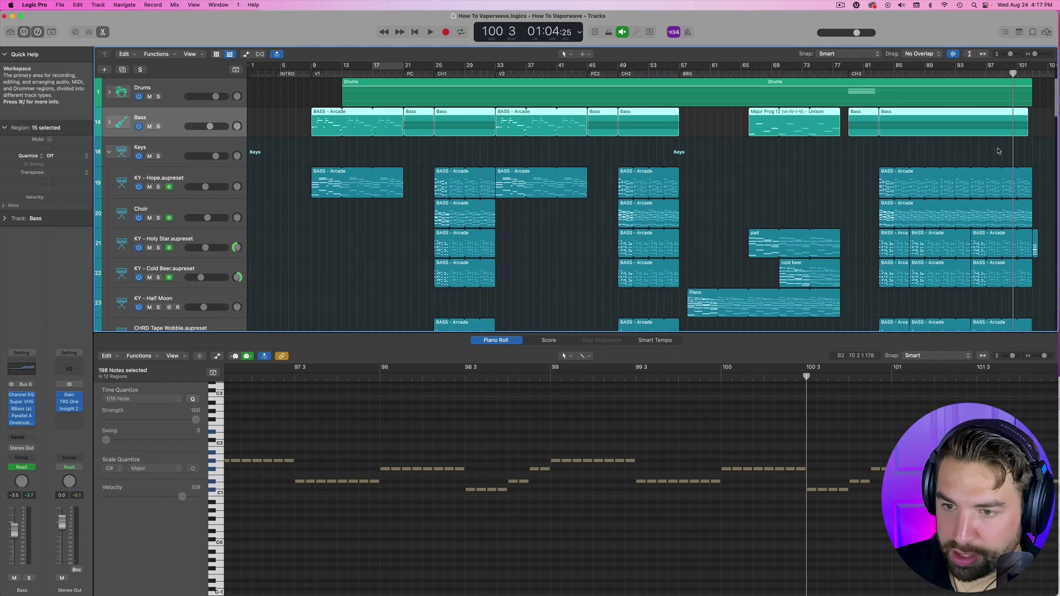
{"action": "scroll", "coordinate": [994, 200], "scroll_direction": "down", "scroll_amount": 15}
{"action": "key", "text": "space"}
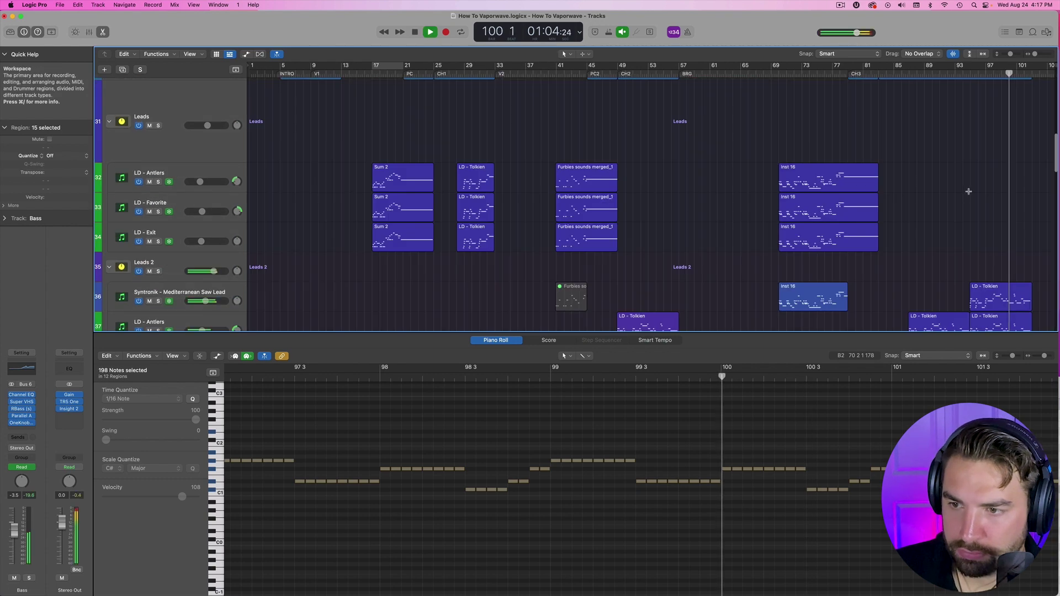
Open the Remix FX plug-in on the Leads 2 track and examine its effect at the end of the song
{"action": "left_click", "coordinate": [174, 262]}
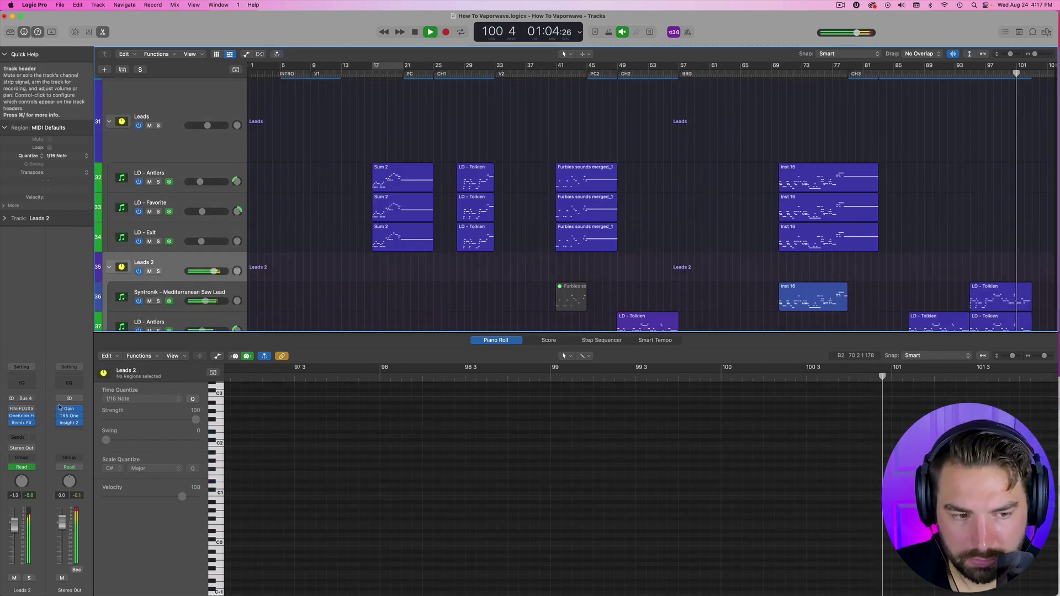
{"action": "left_click", "coordinate": [21, 424]}
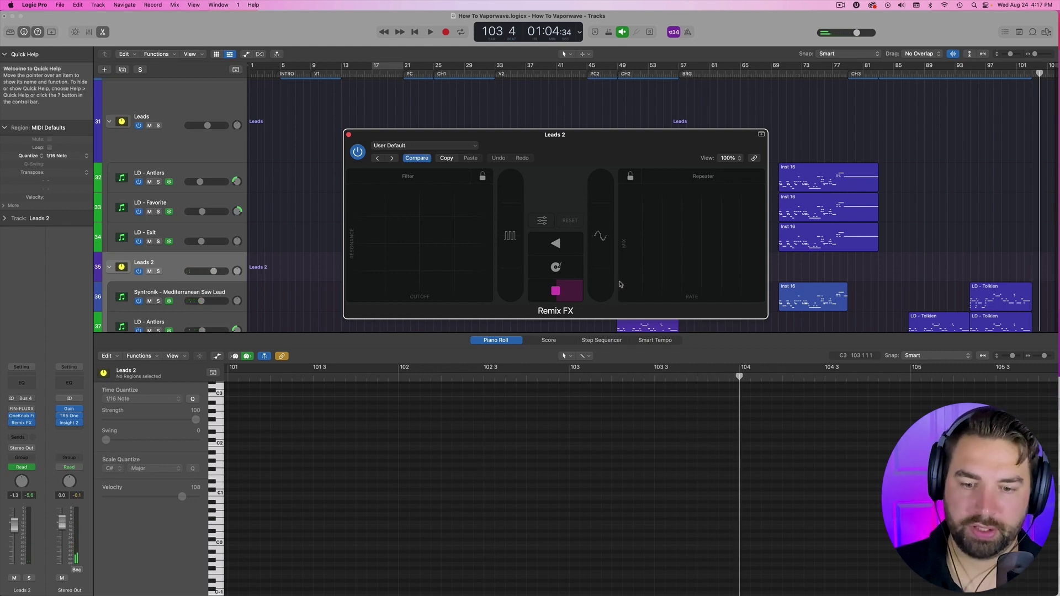
{"action": "left_click_drag", "start_coordinate": [619, 141], "coordinate": [552, 117]}
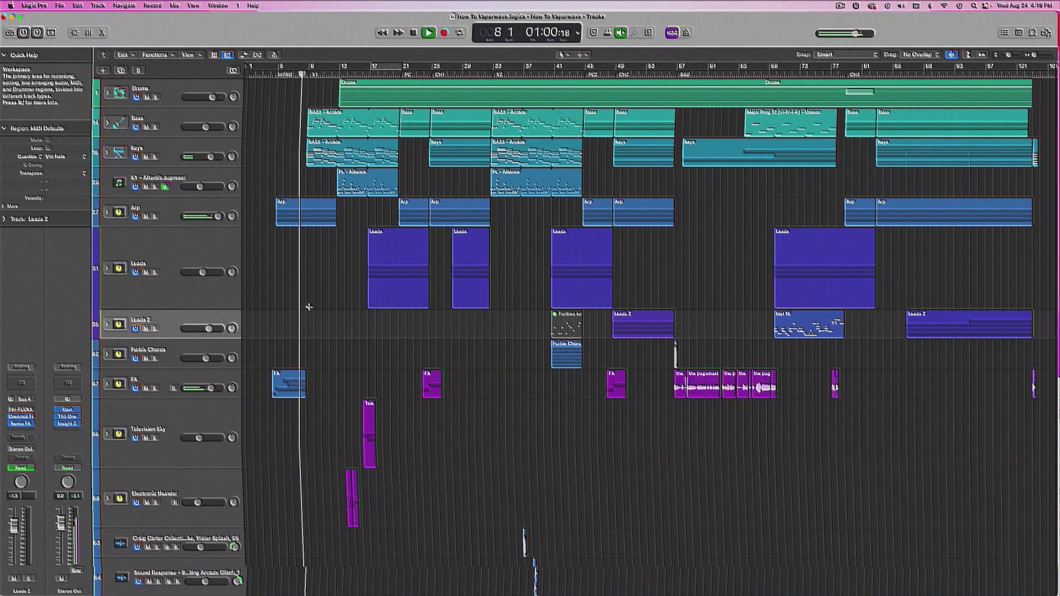
Reduce the track height across the arrangement so more tracks fit on screen during playback of the intro
{"action": "scroll", "coordinate": [327, 307], "scroll_direction": "down", "scroll_amount": 2}
{"action": "scroll", "coordinate": [328, 307], "scroll_direction": "up", "scroll_amount": 1}
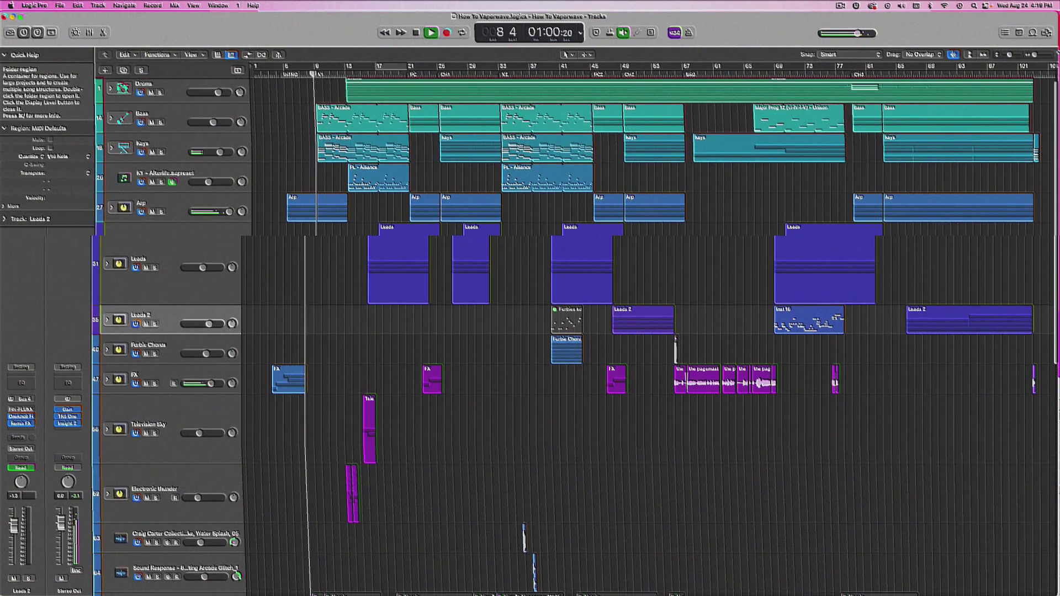
{"action": "left_click_drag", "start_coordinate": [1011, 54], "coordinate": [1008, 55]}
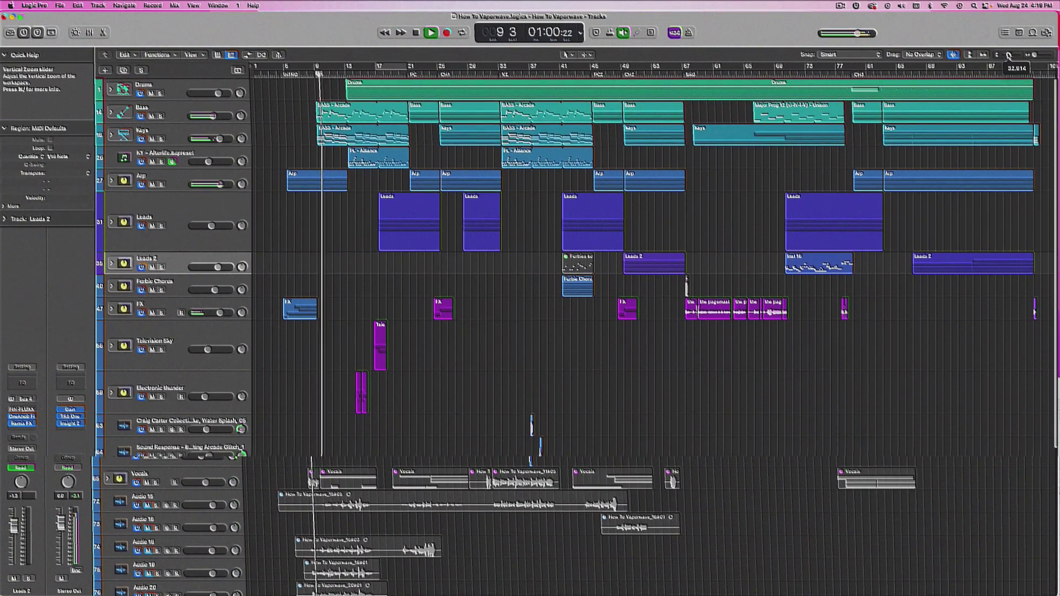